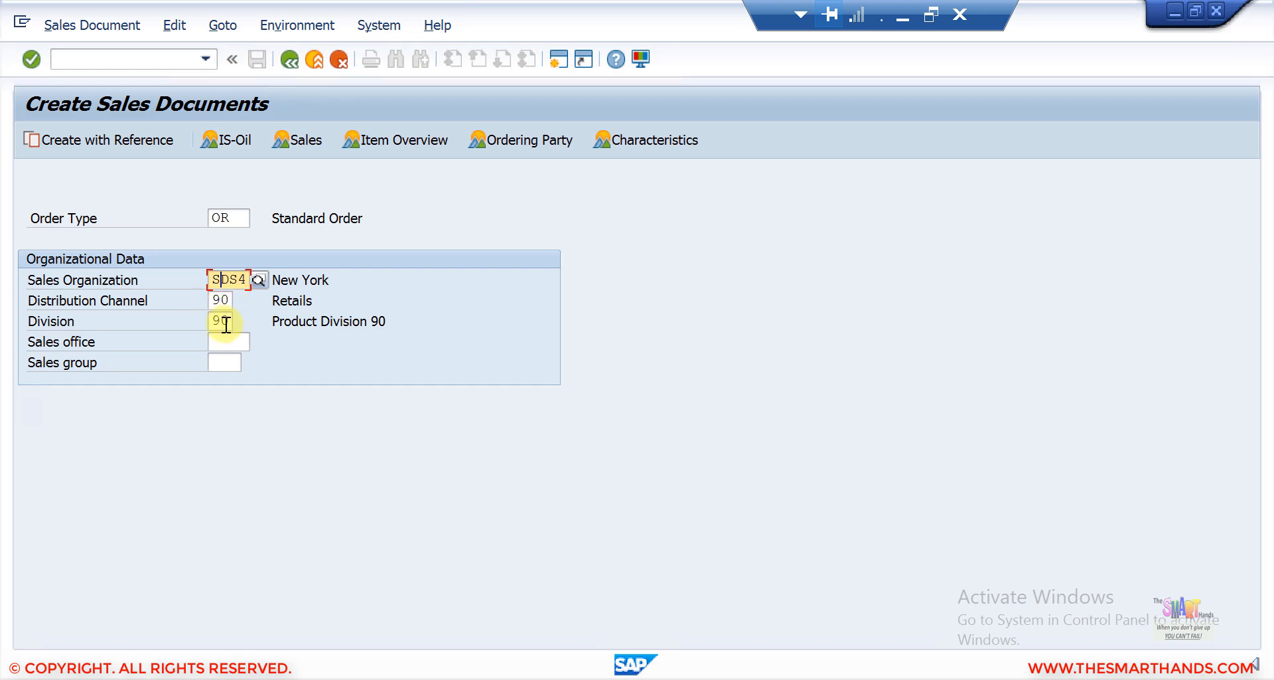
Browse the list of available sales document types for the order type field.
click(247, 223)
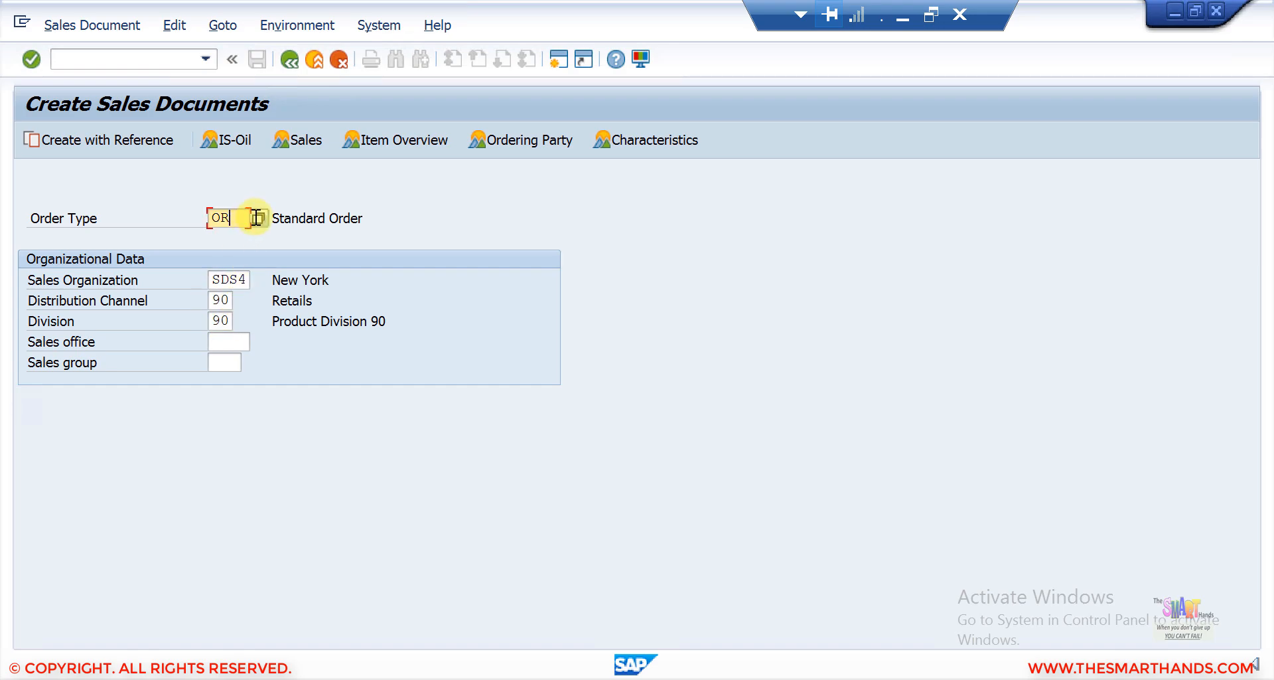
click(261, 213)
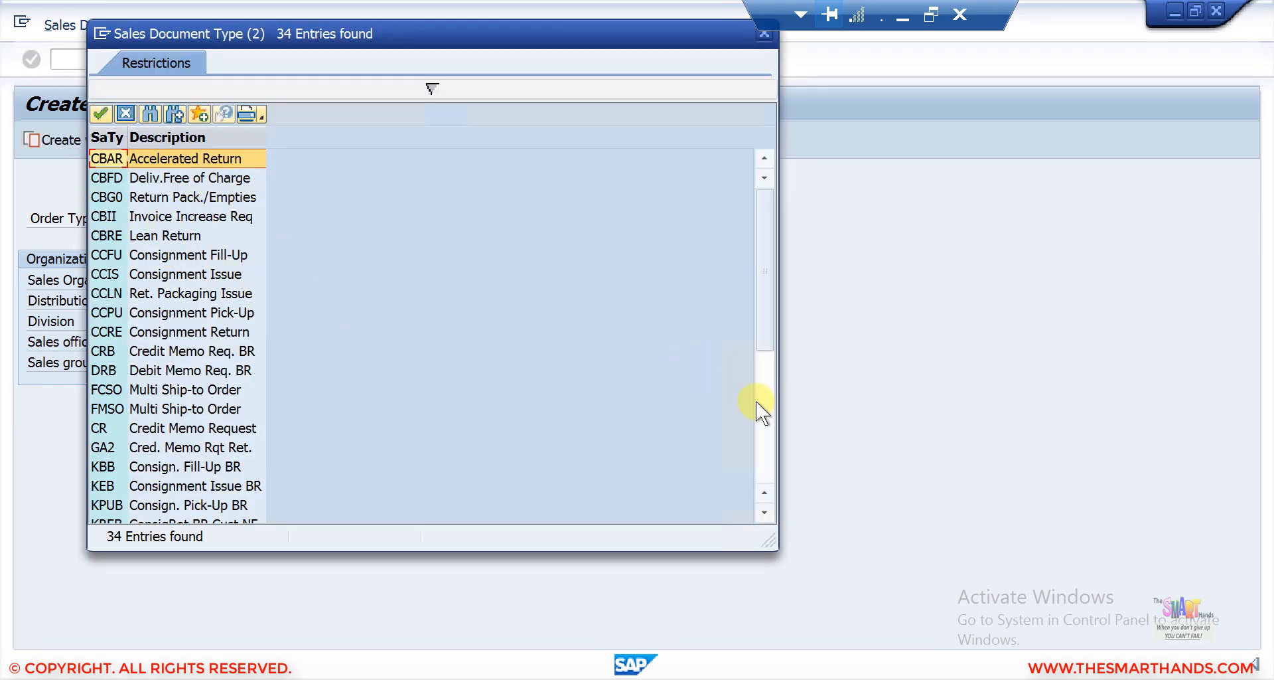
click(758, 419)
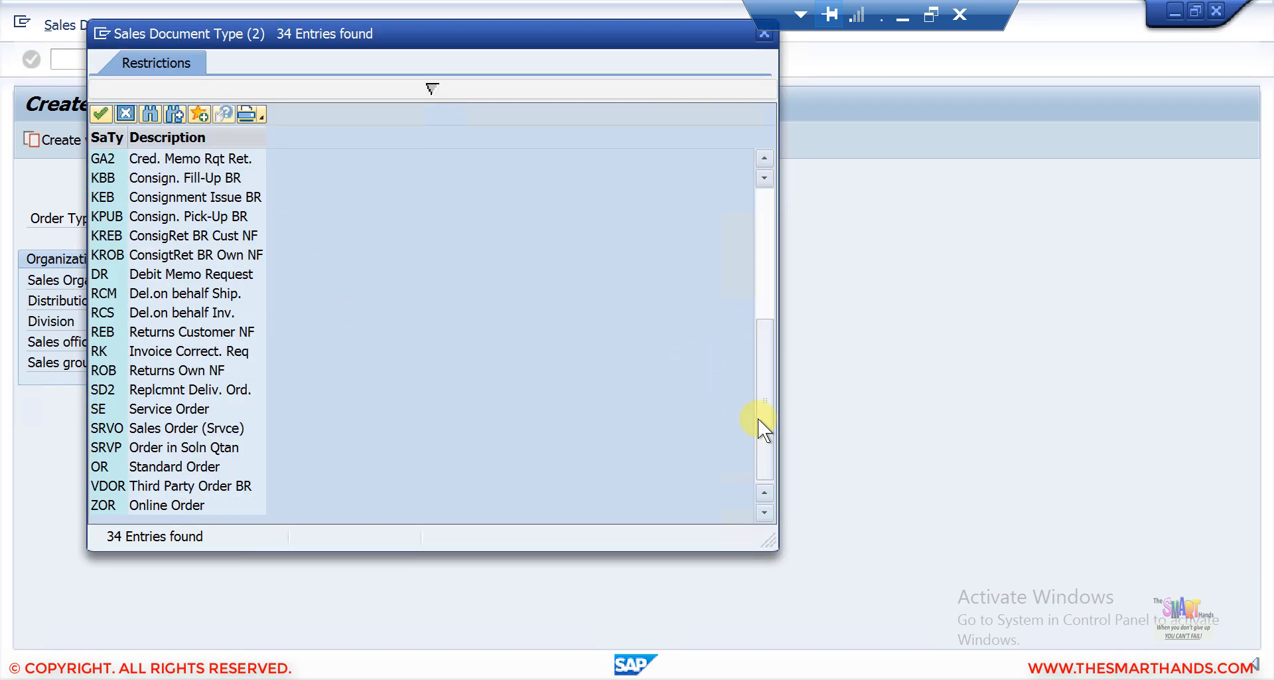
click(766, 201)
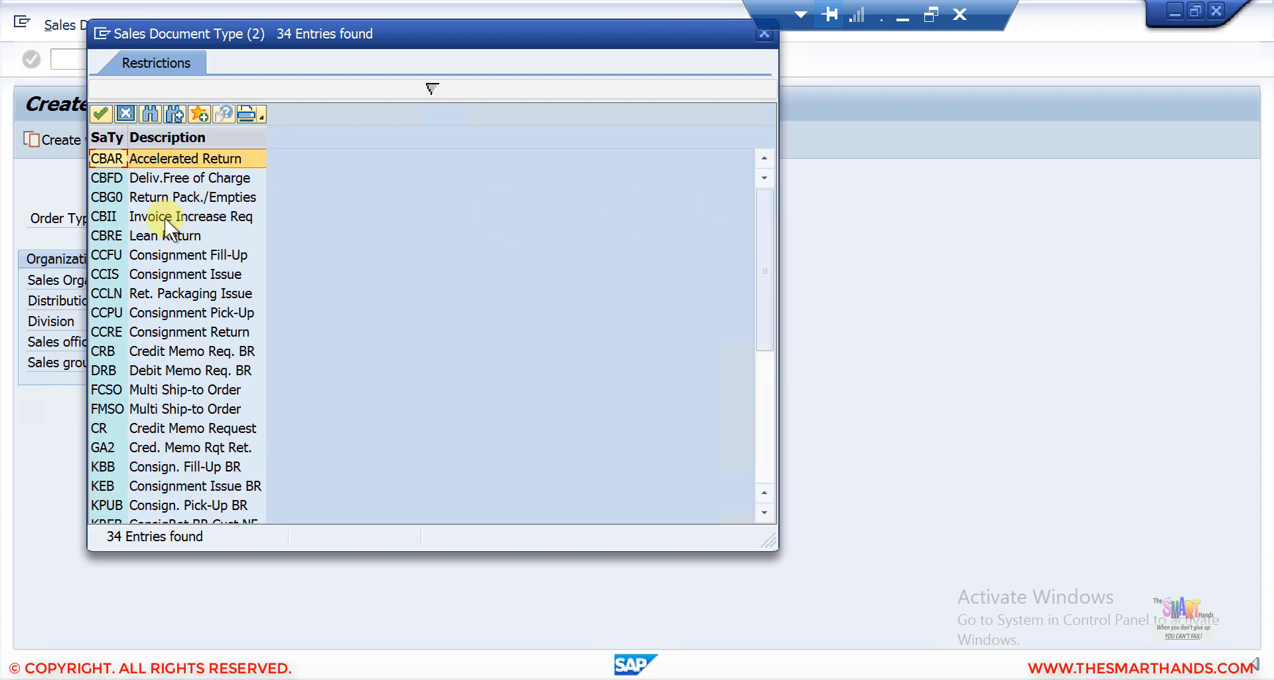
click(209, 157)
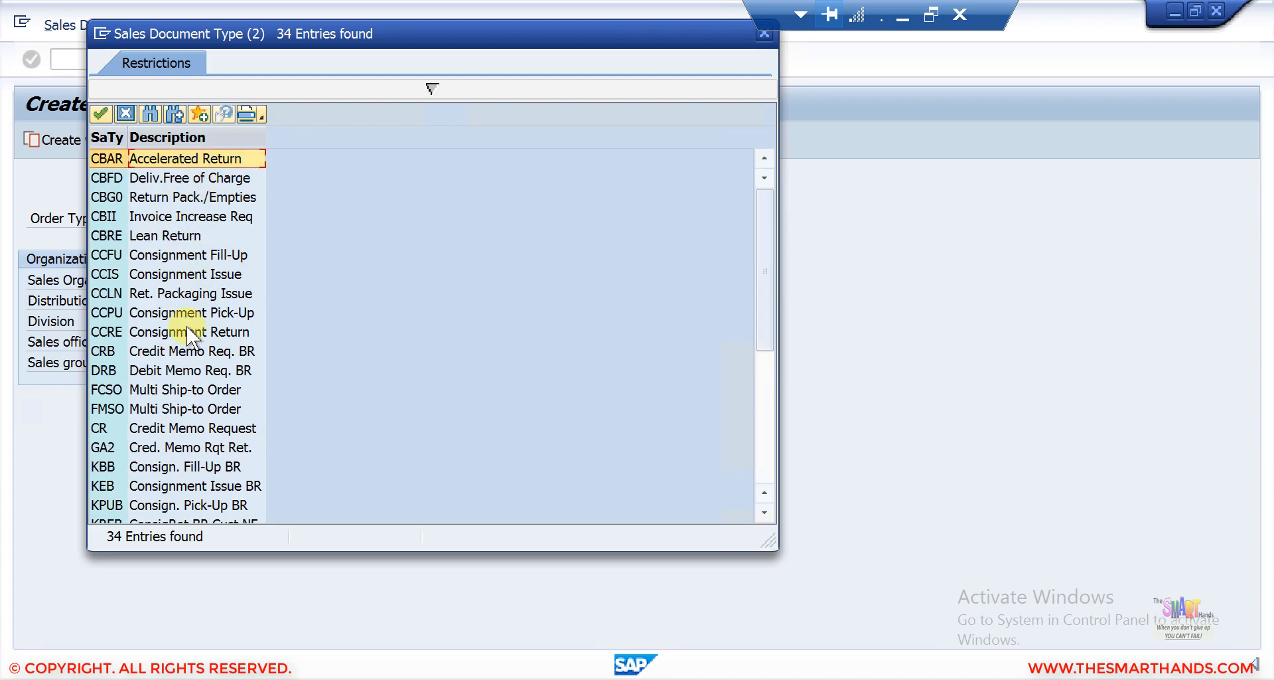
click(768, 465)
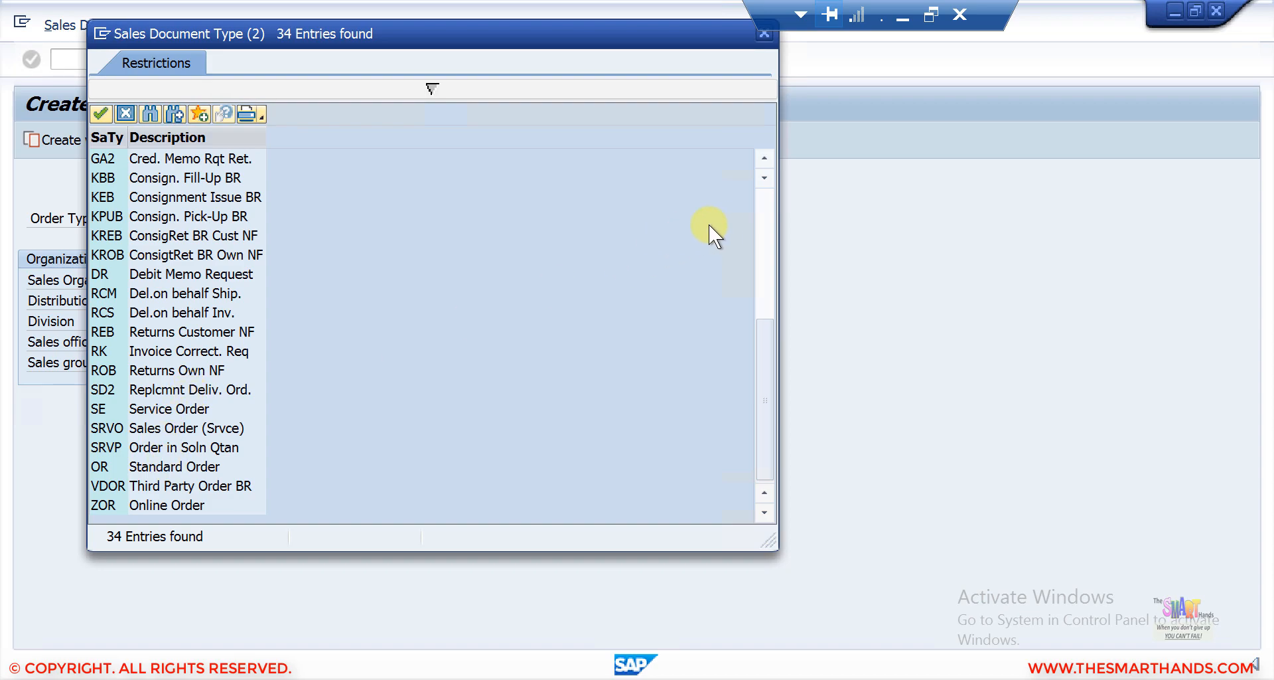
click(763, 200)
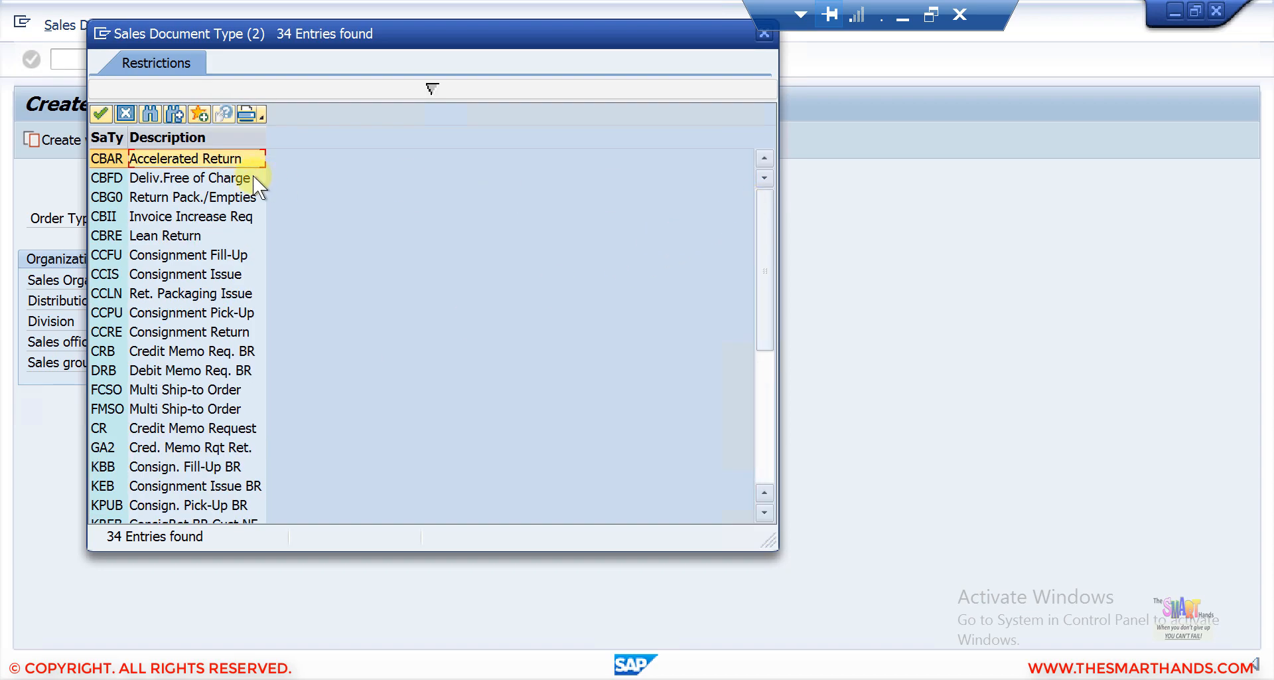
Open an Accelerated Return with order type CBAR, then go back to the main menu.
double_click(211, 158)
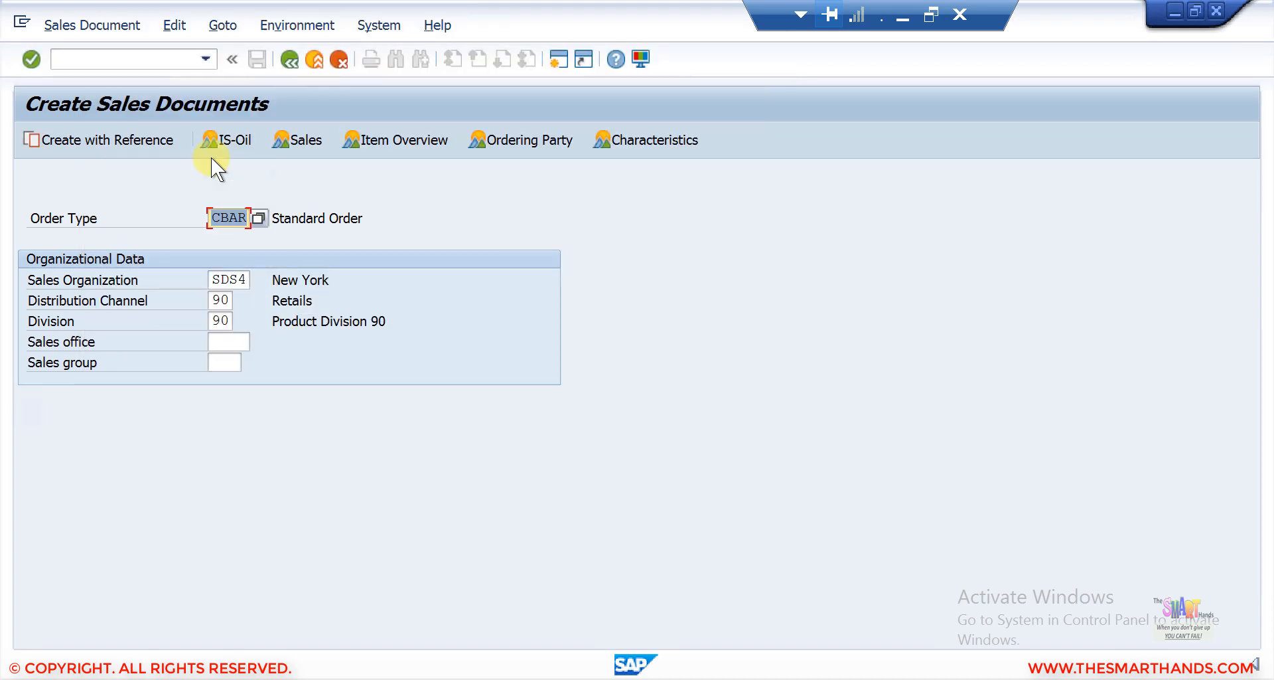
key(Return)
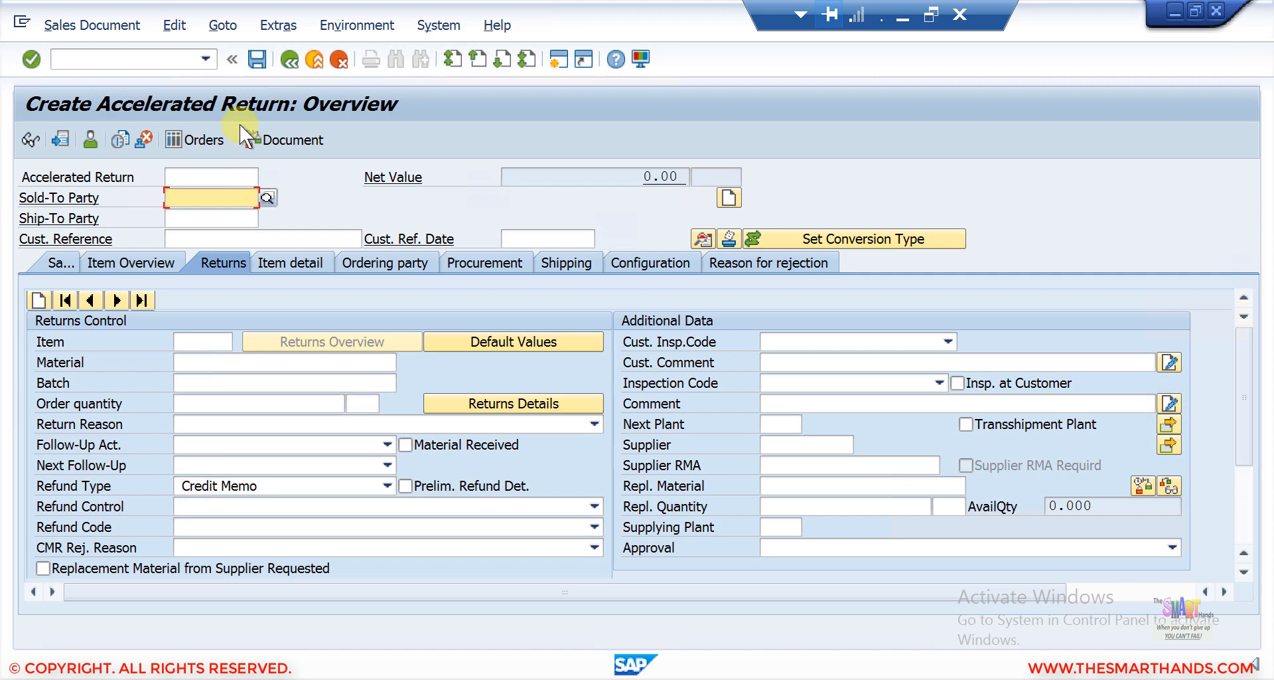
click(288, 58)
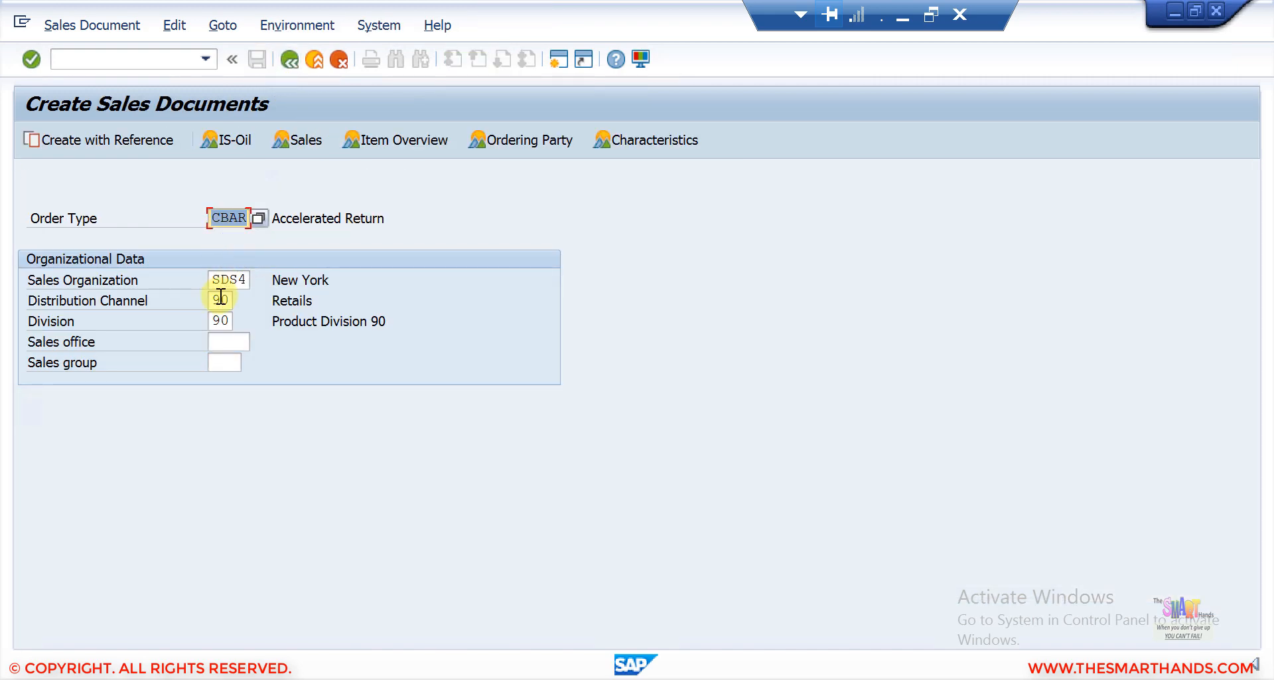
click(286, 62)
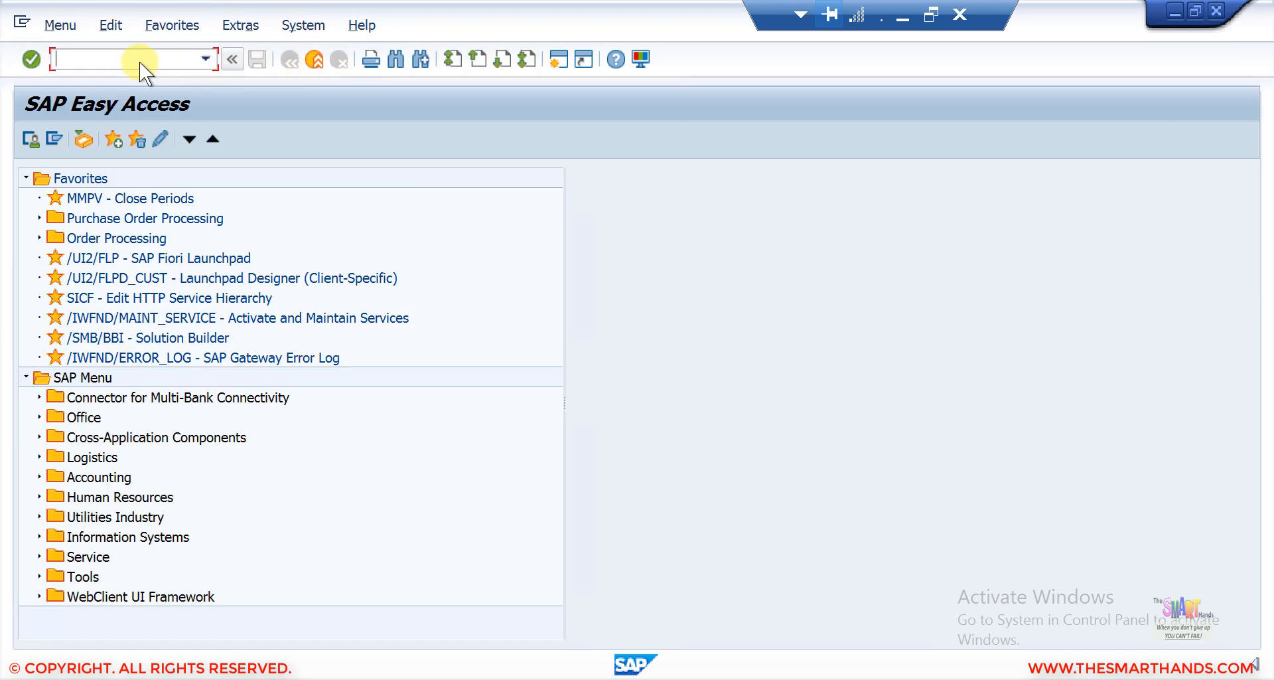
Open the SAP Reference IMG via transaction SPRO.
text(spro)
key(Return)
click(124, 135)
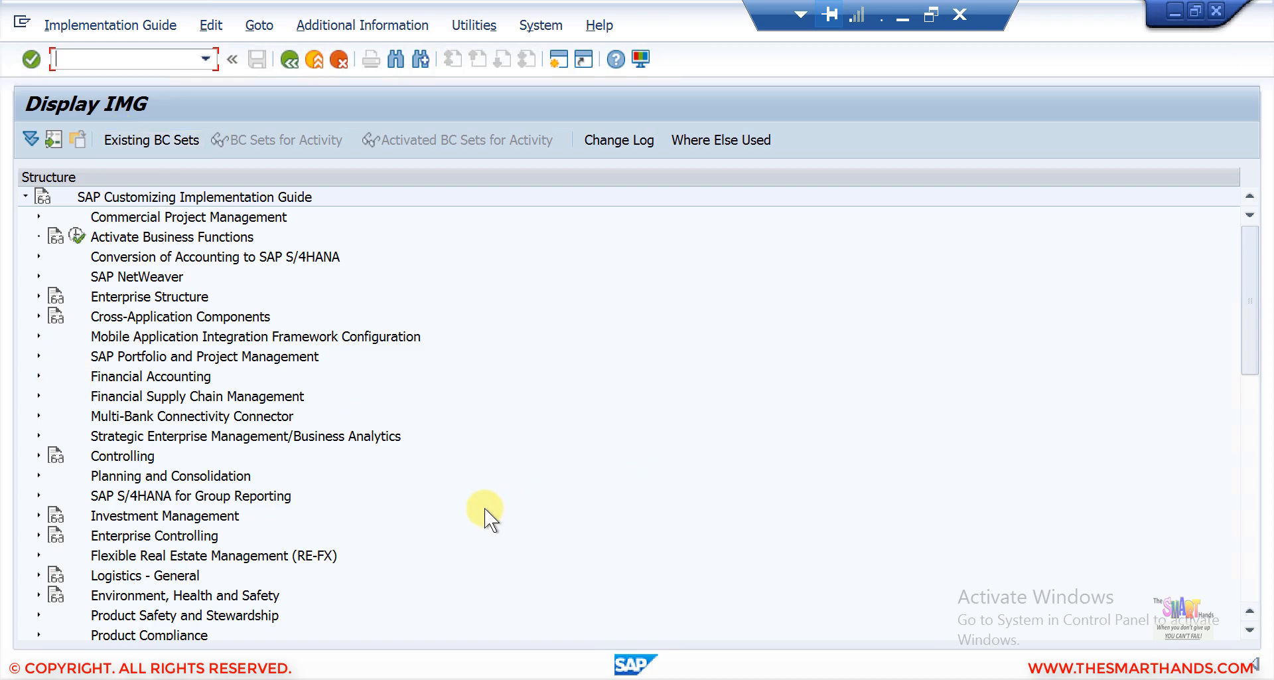
Open Define Sales Document Types under Sales and Distribution > Sales > Sales Documents > Sales Document Header.
drag(1249, 345, 1246, 476)
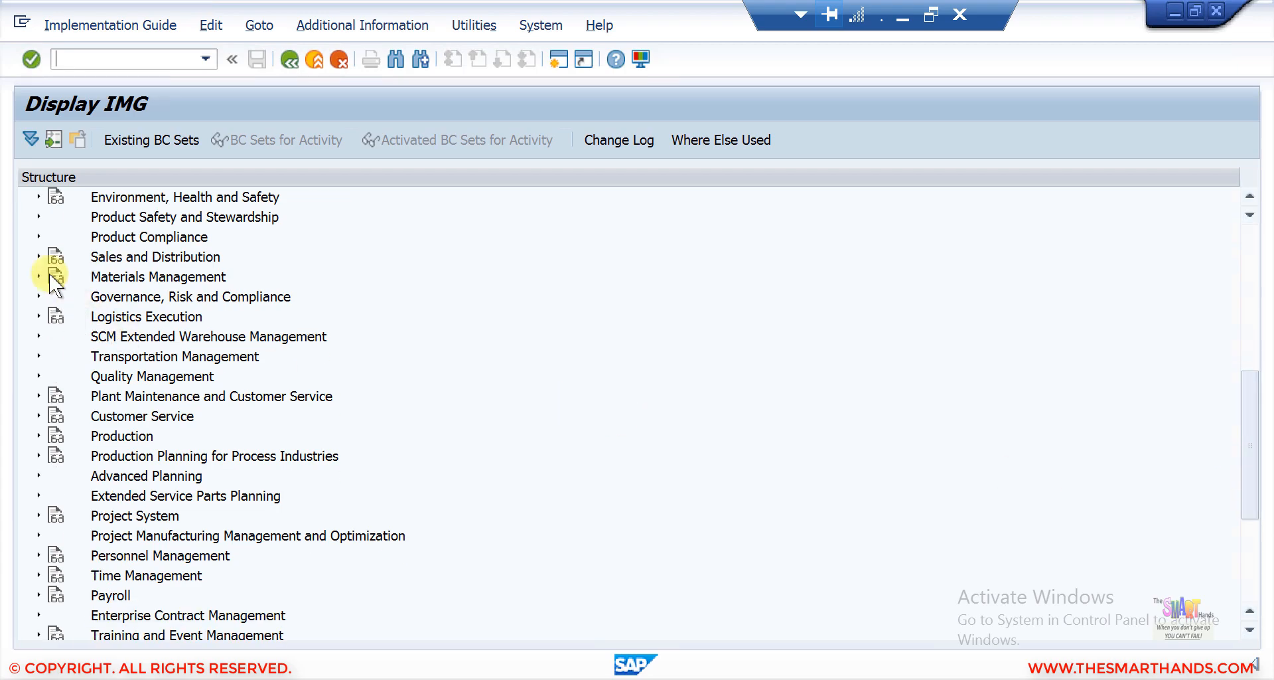
click(38, 256)
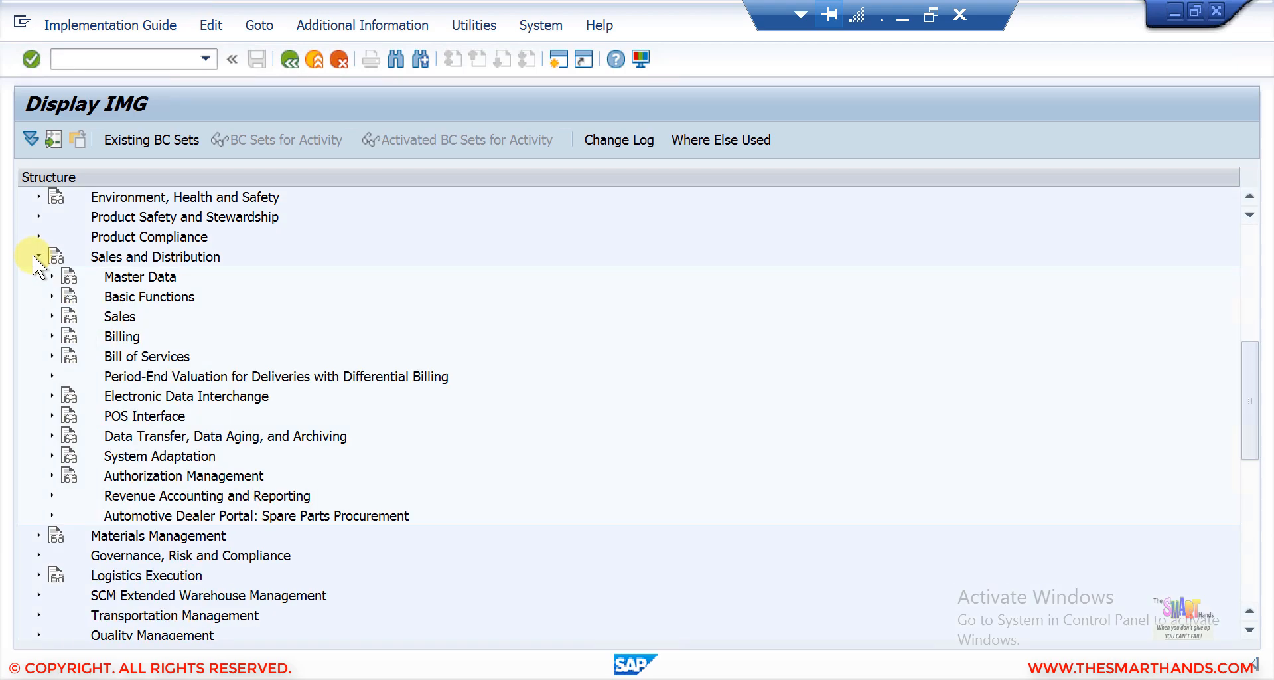
click(51, 315)
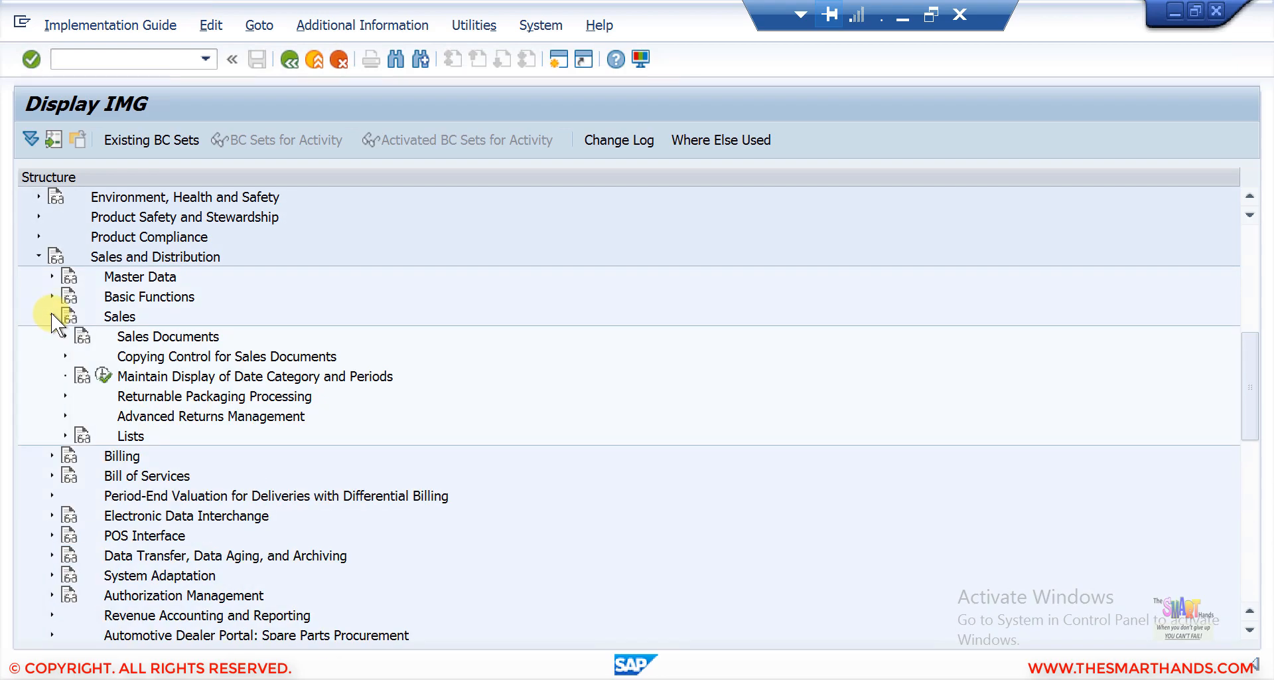
click(65, 336)
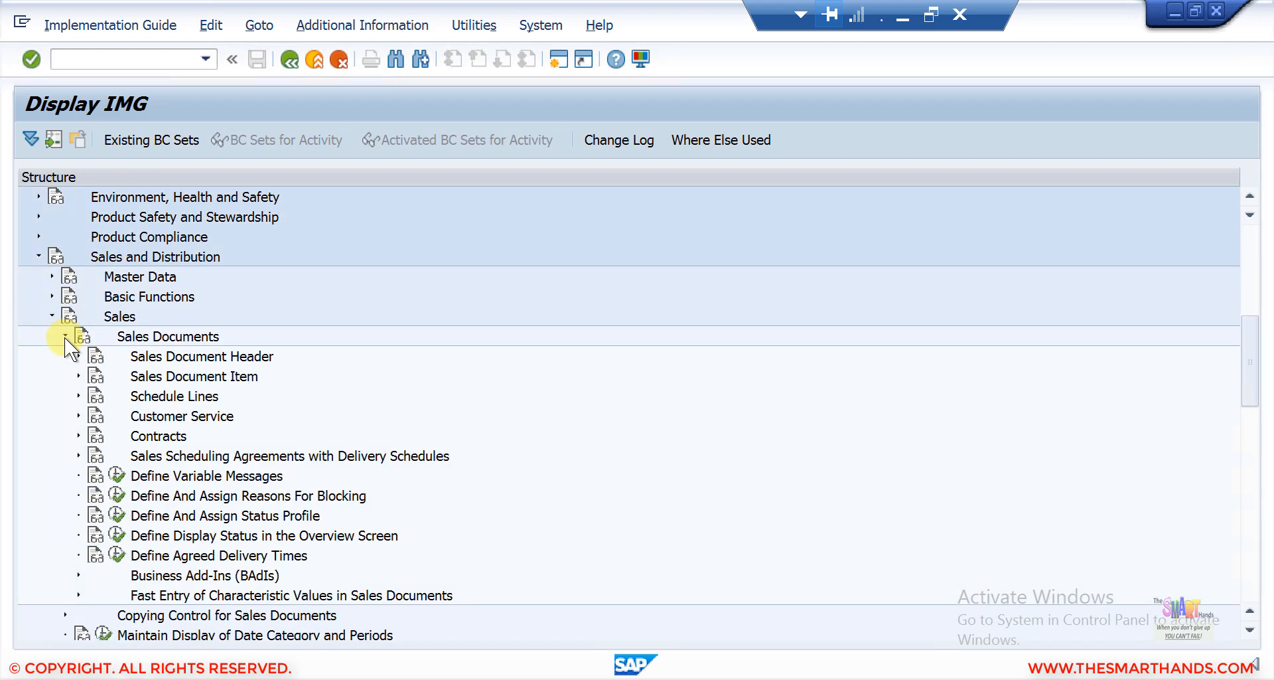
click(78, 355)
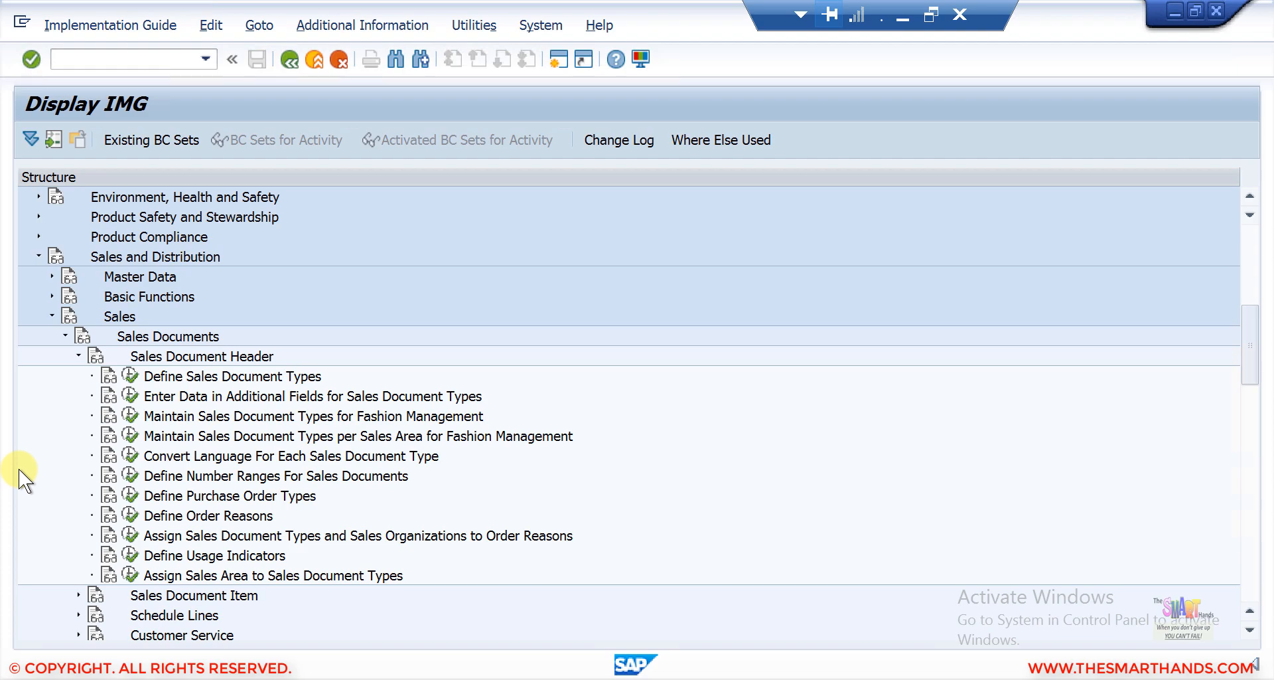
click(136, 376)
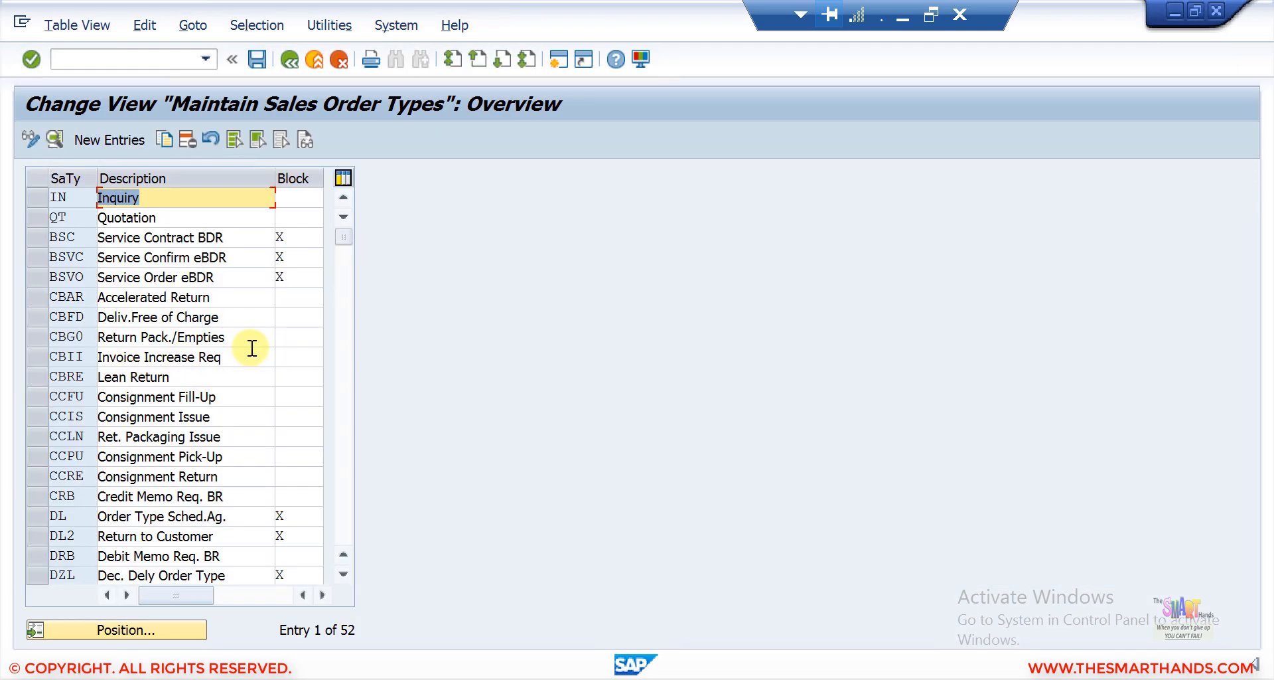
Position the list on order type OR and copy the Standard Order entry.
click(176, 629)
text(OR)
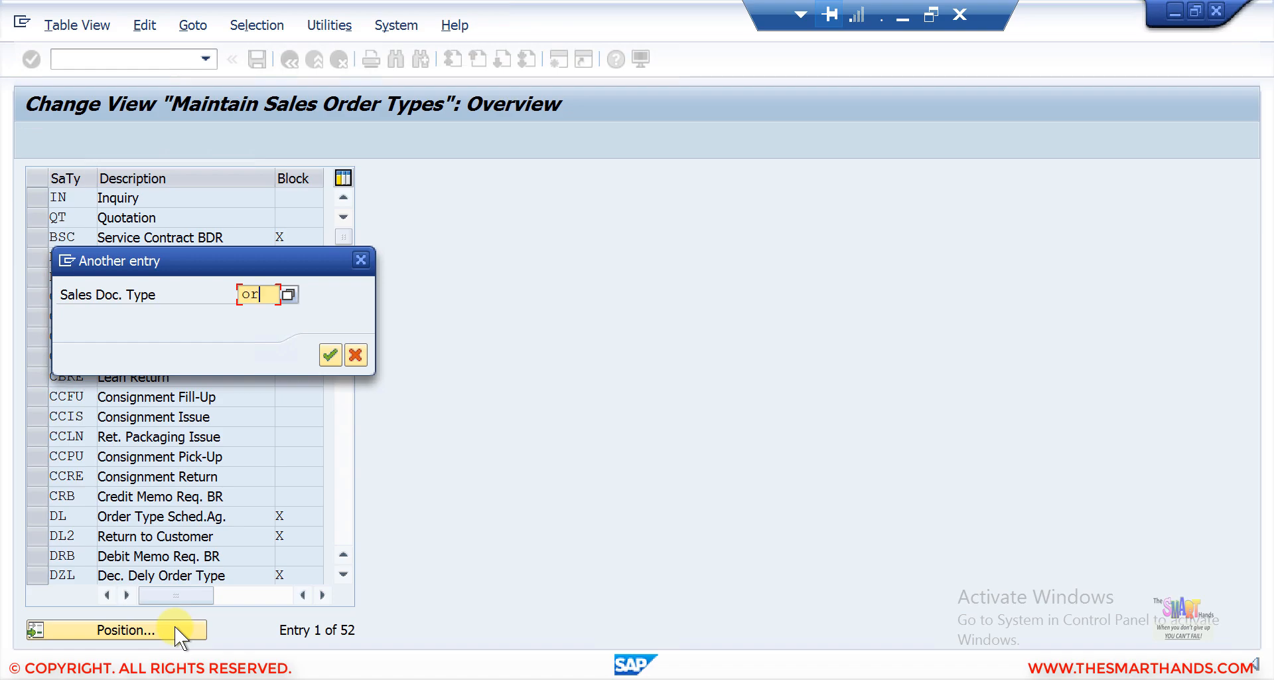
key(Return)
click(36, 197)
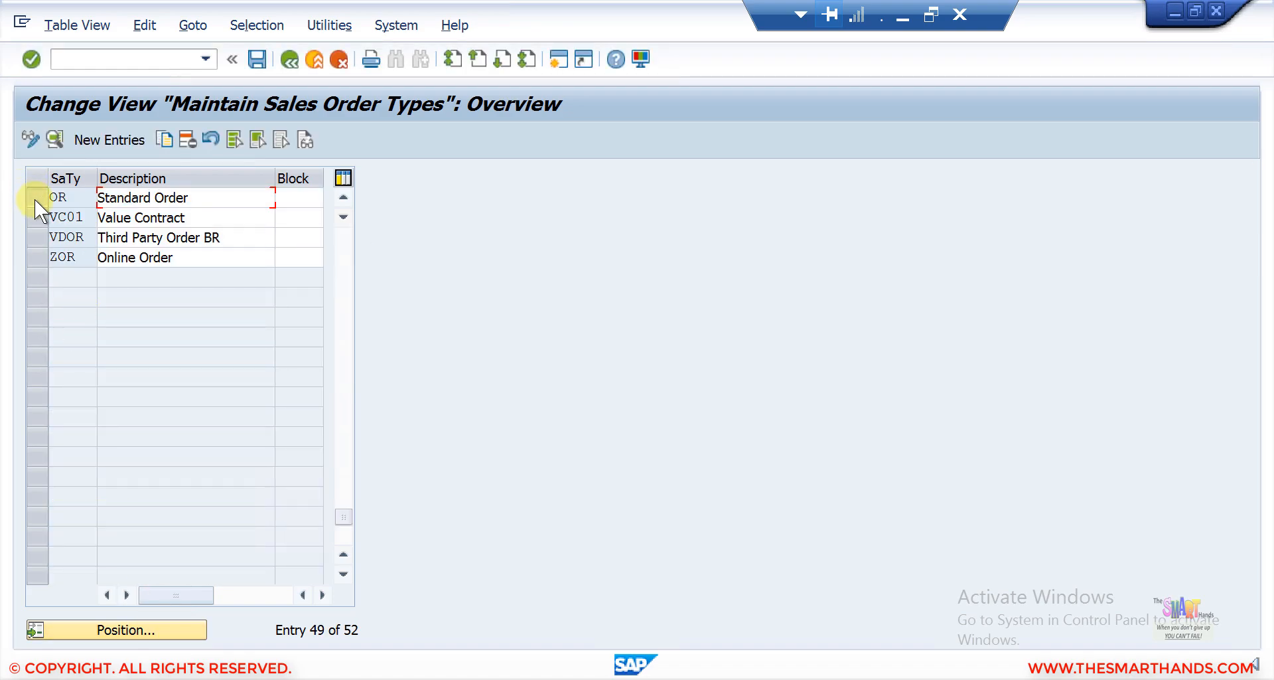
click(165, 138)
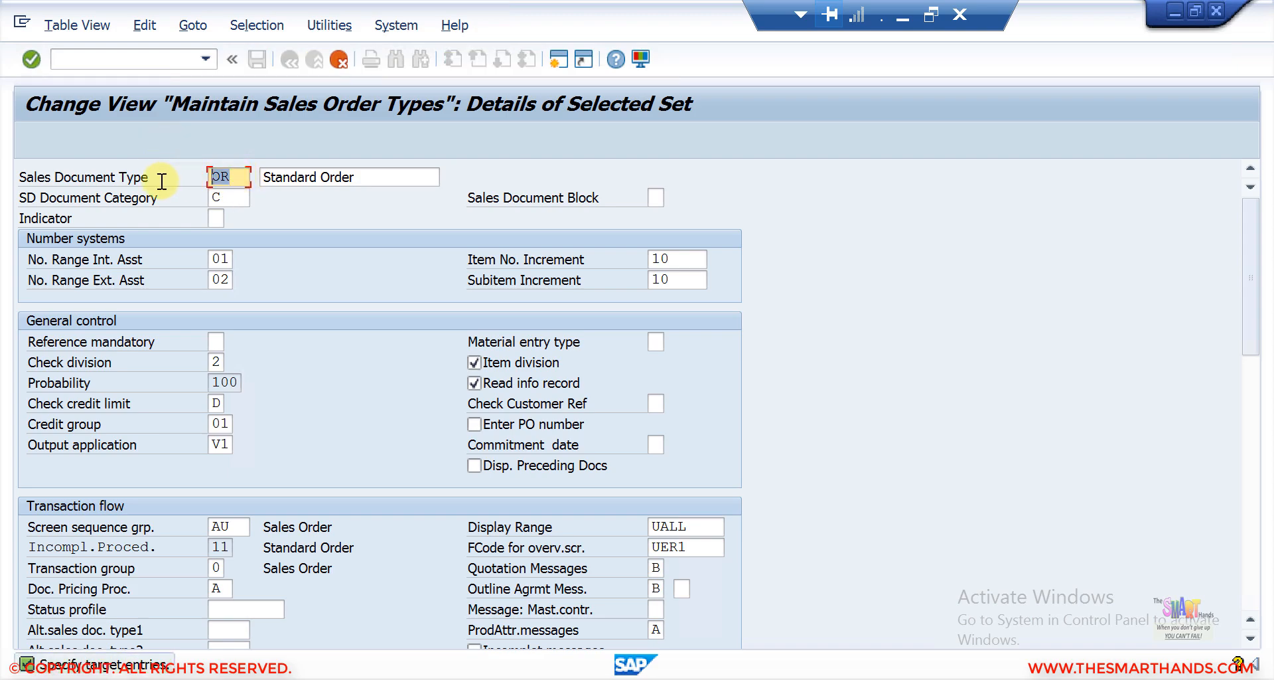
Name the copy YOR with description Test Order, declining relevance for copying control.
text(YOR)
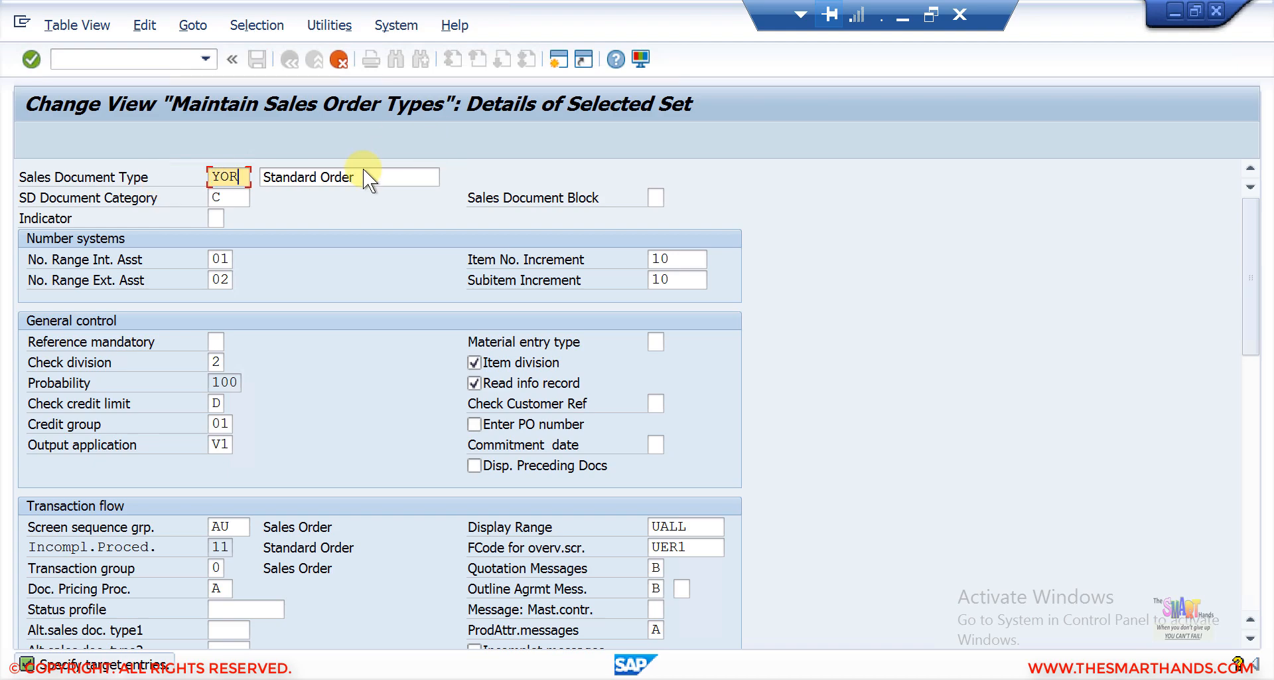
key(Tab)
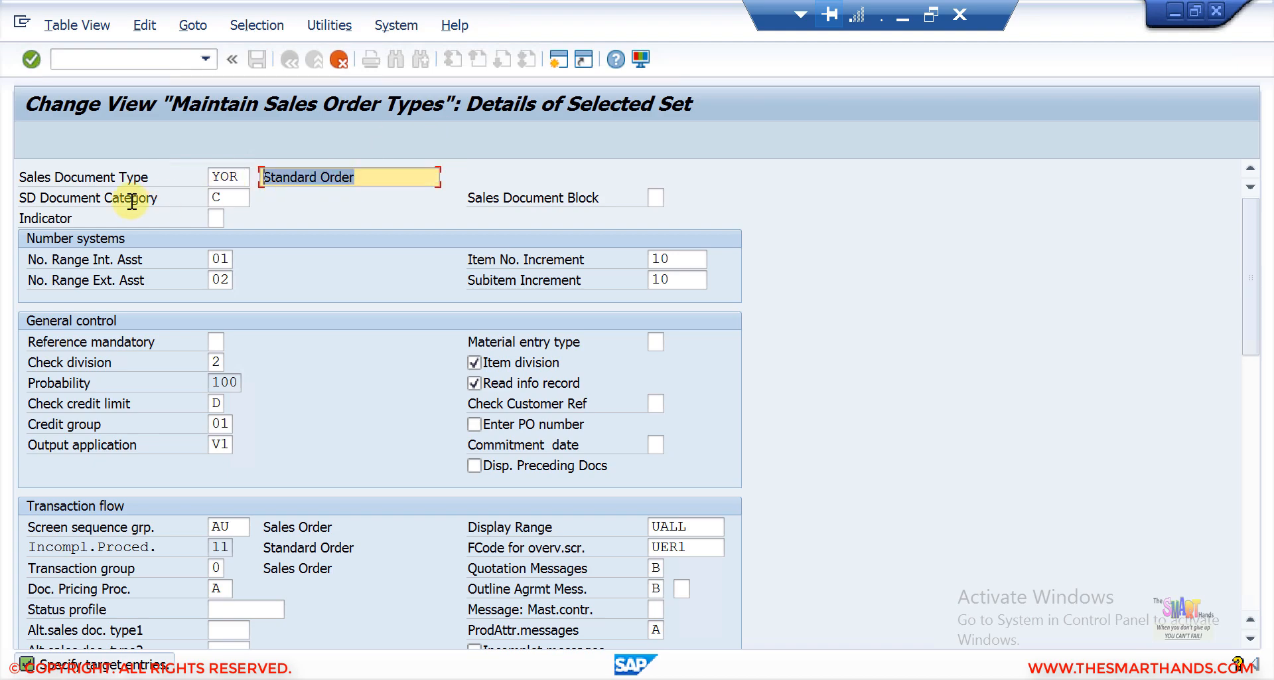
text(Test Order)
key(Return)
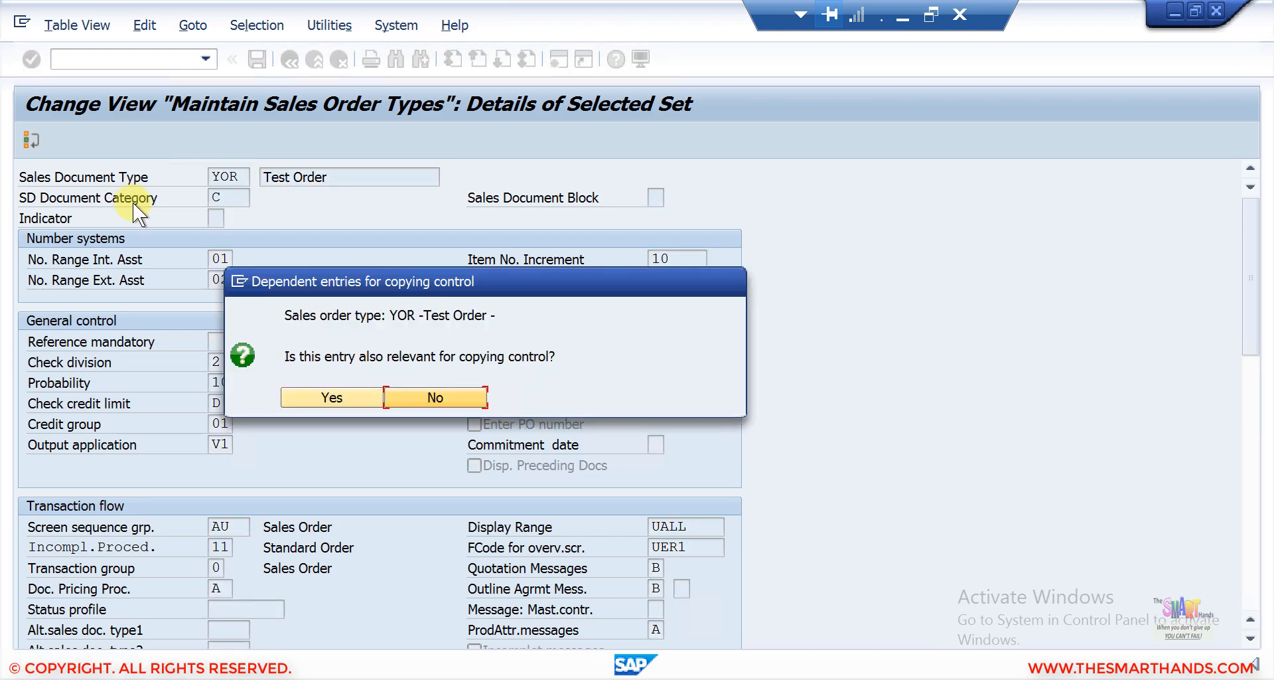
click(348, 396)
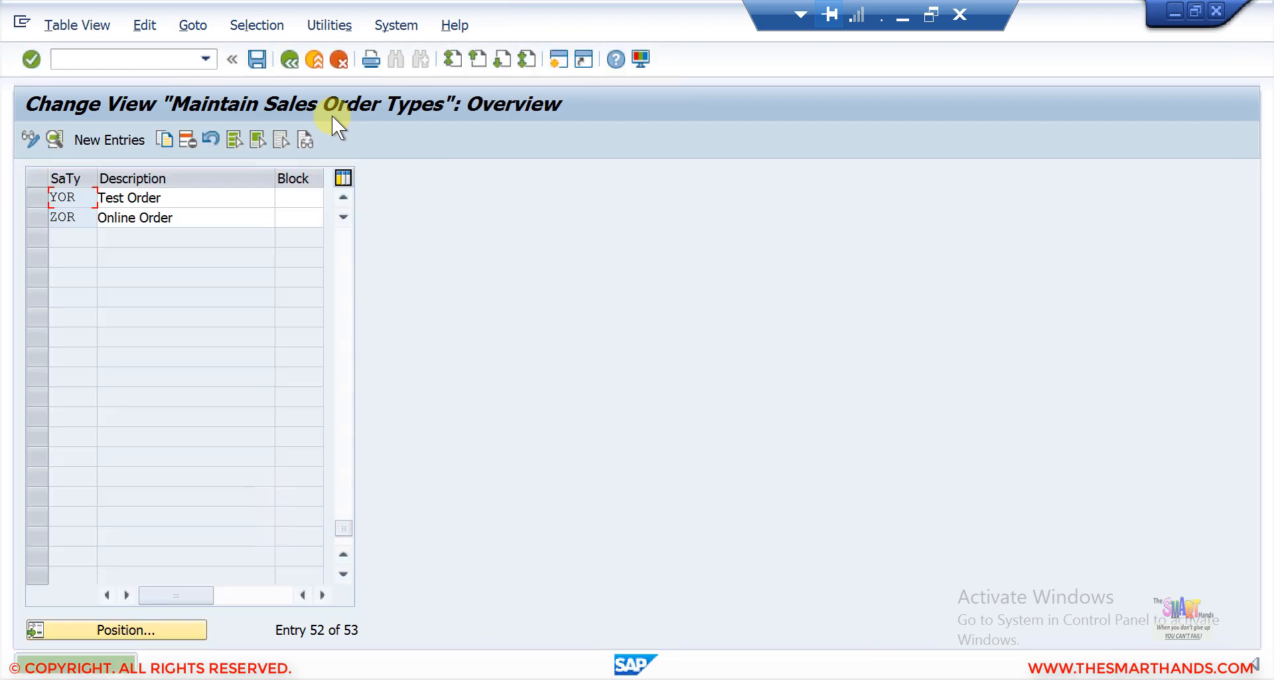
Save the new YOR order type to a customizing request and exit back to the main menu.
click(255, 64)
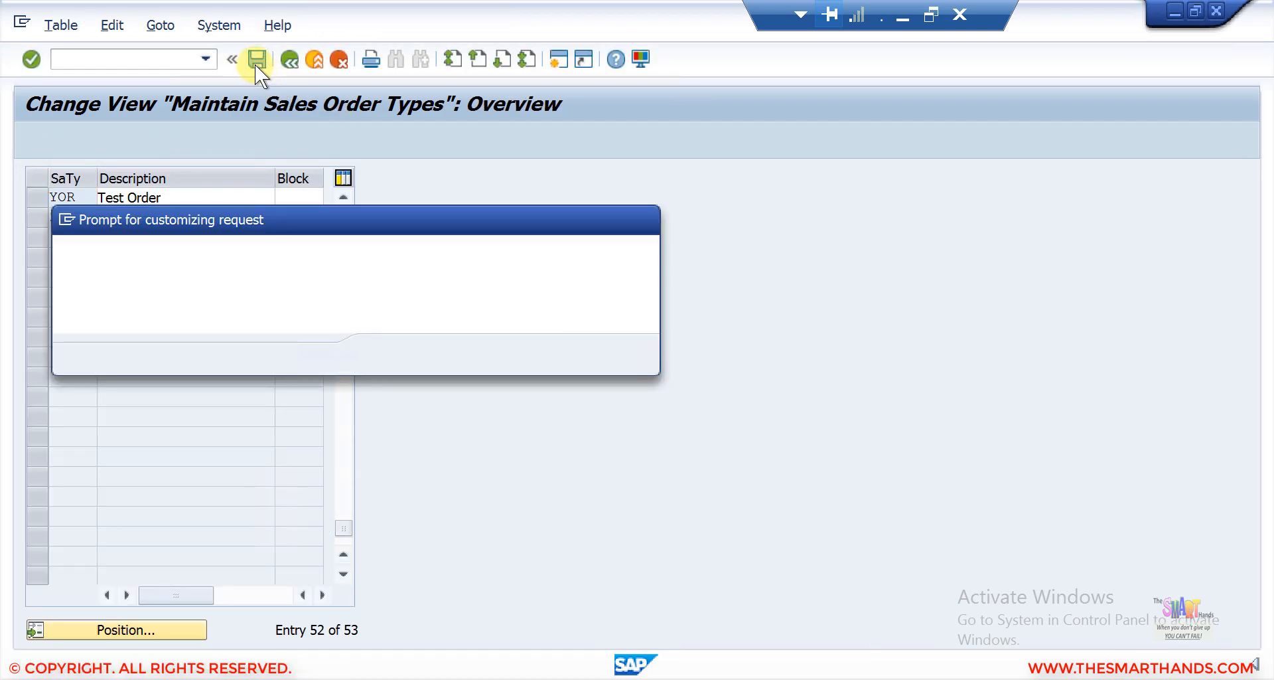
click(387, 356)
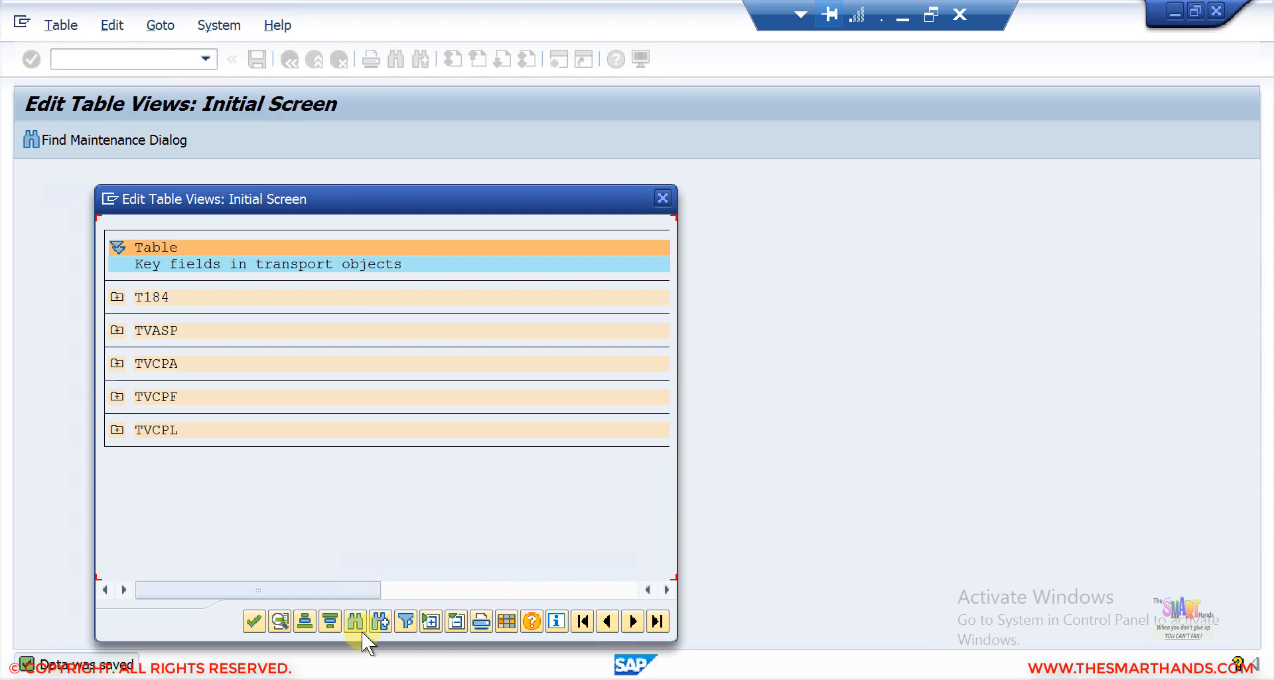
double_click(288, 250)
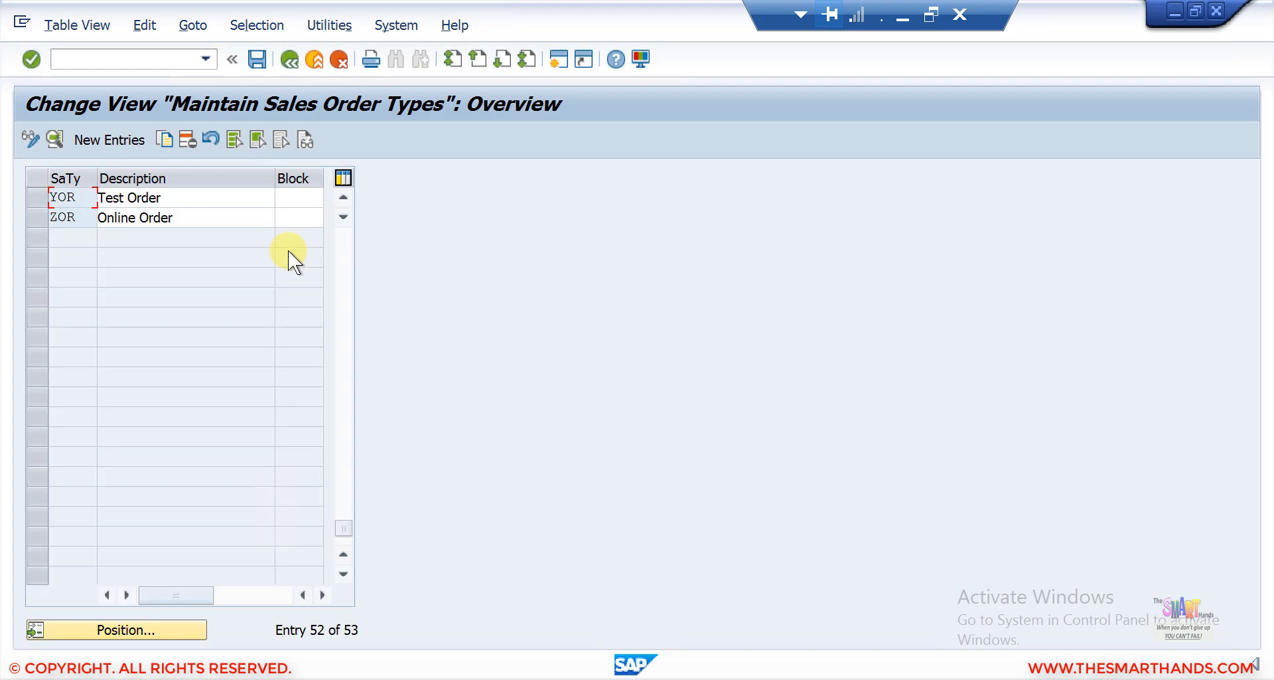
click(290, 59)
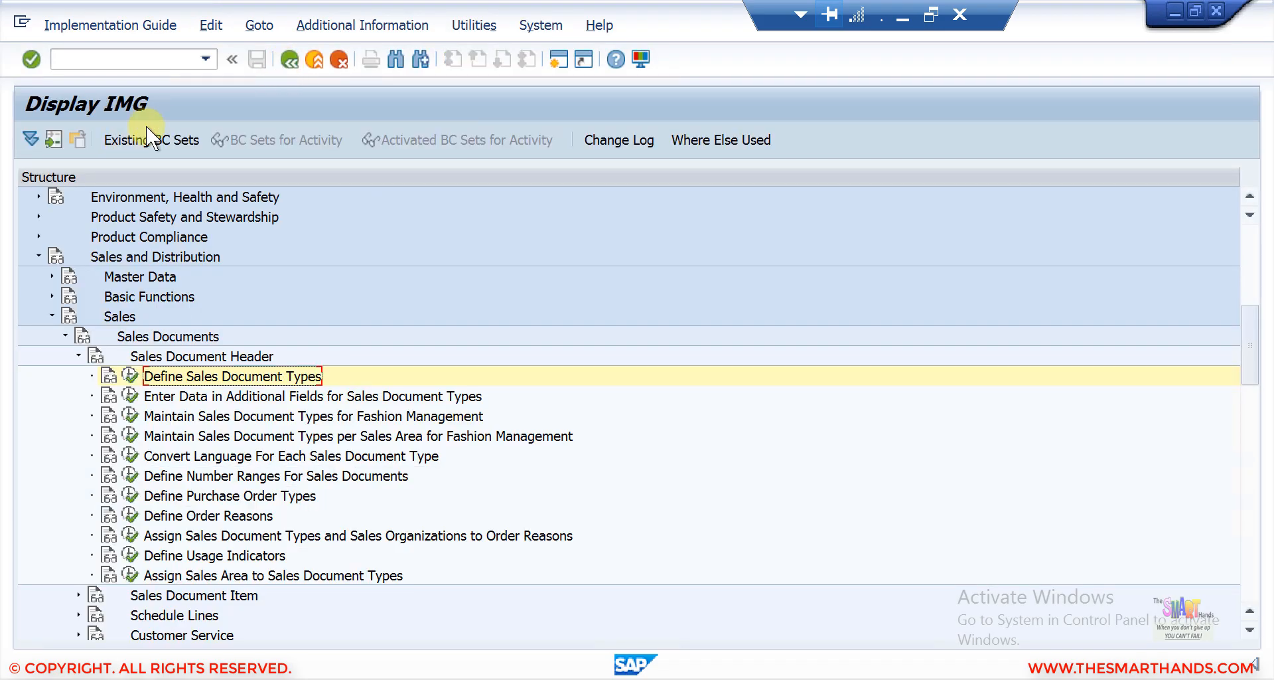
click(559, 61)
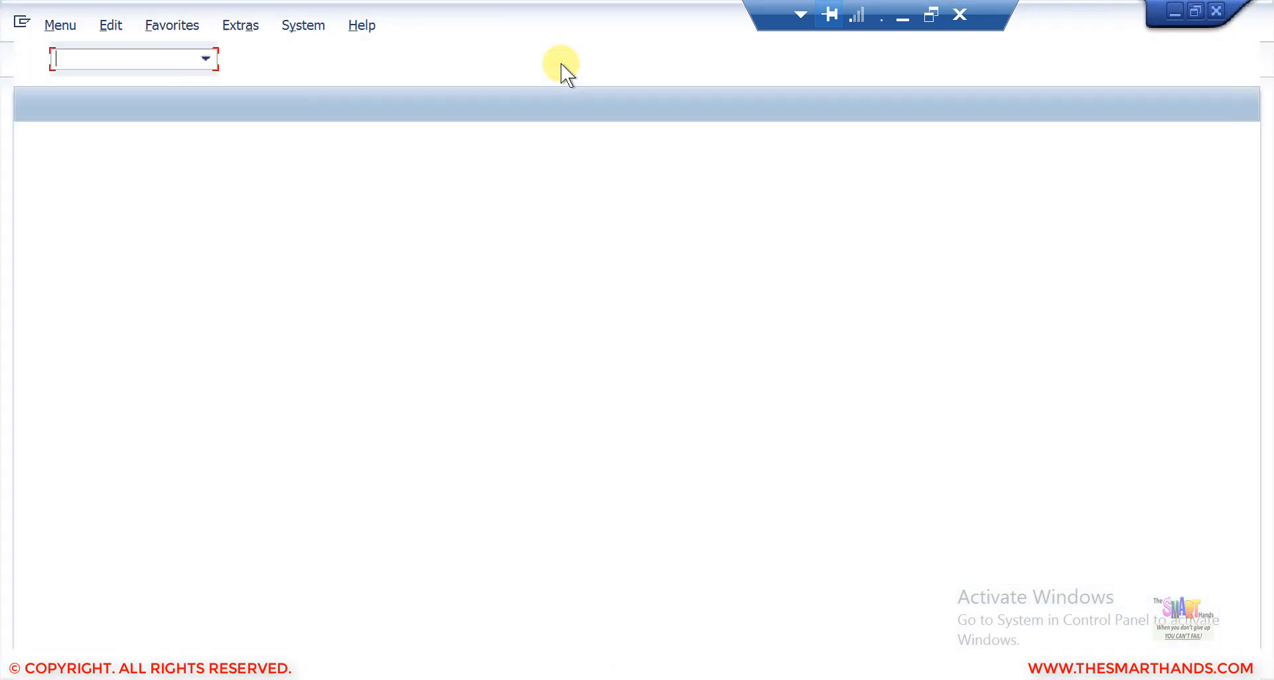
Start VA01 and browse the order type list for the new YOR Test Order entry, then close the list.
text(va01)
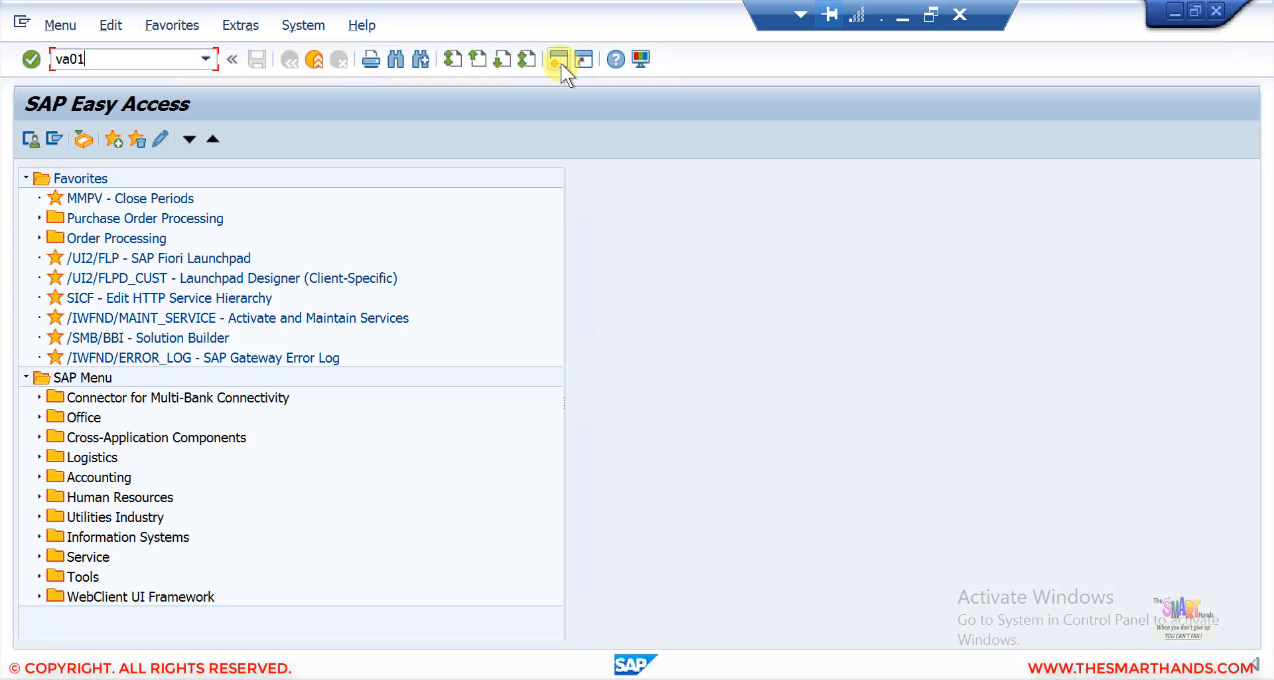
key(Return)
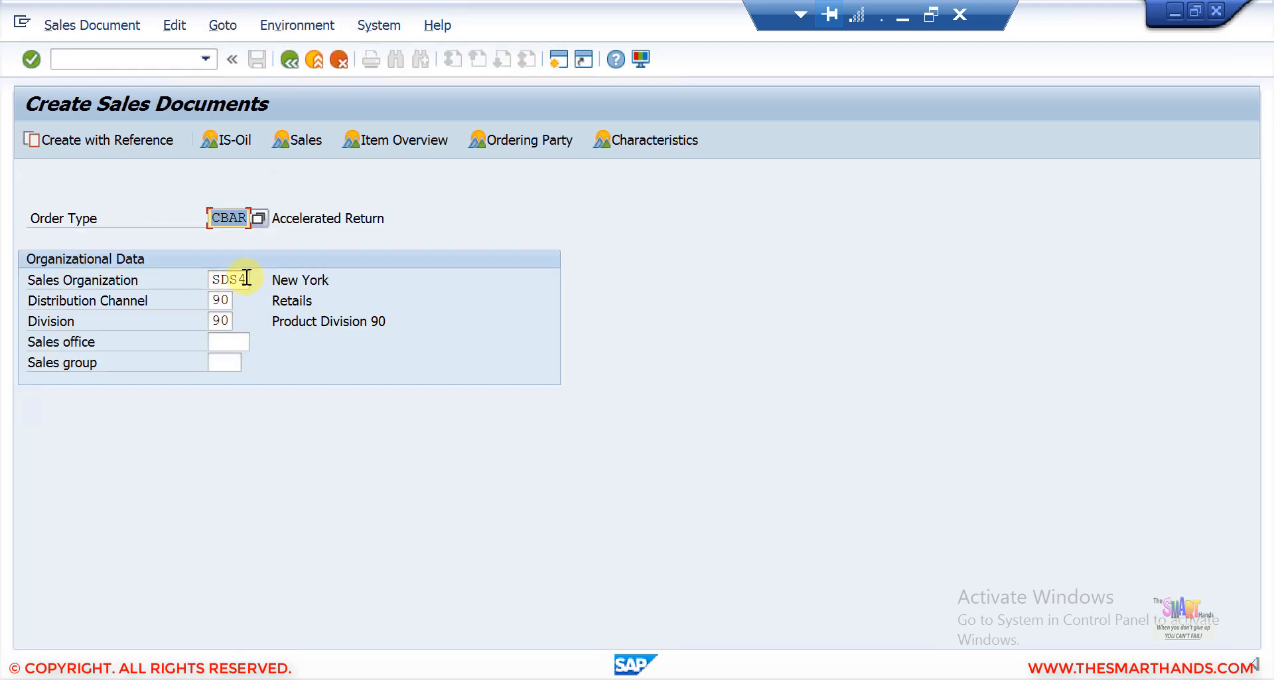
click(259, 218)
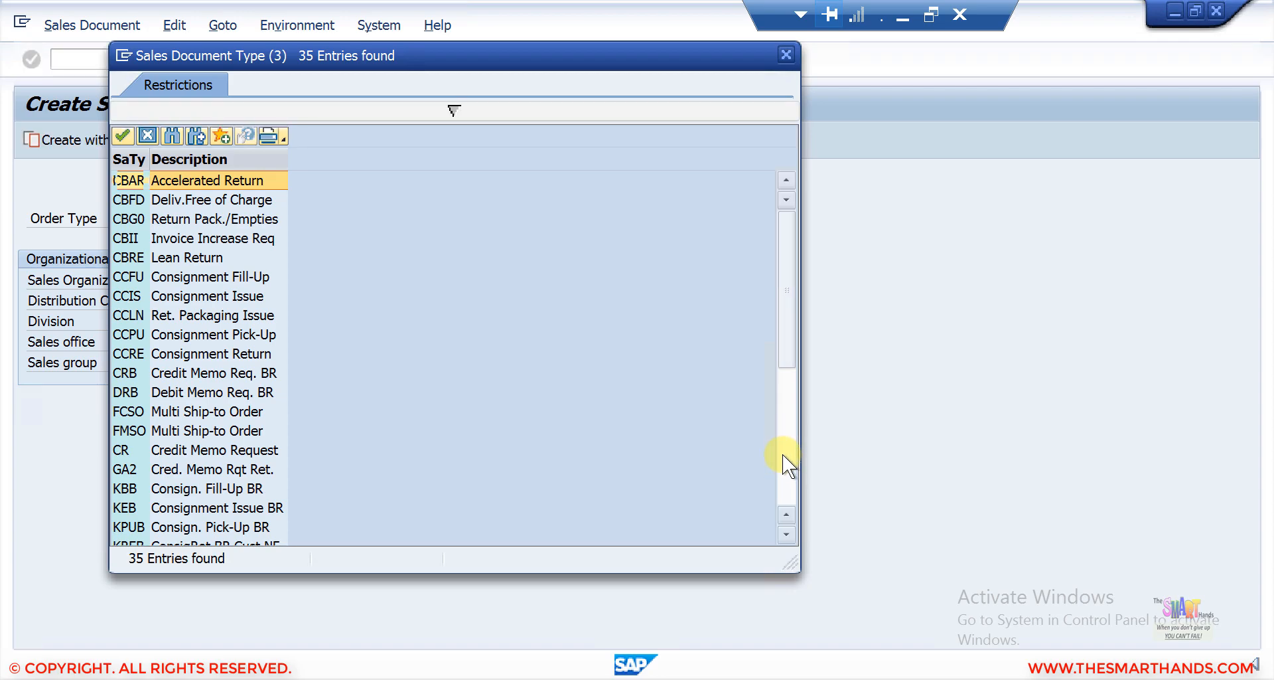
click(783, 453)
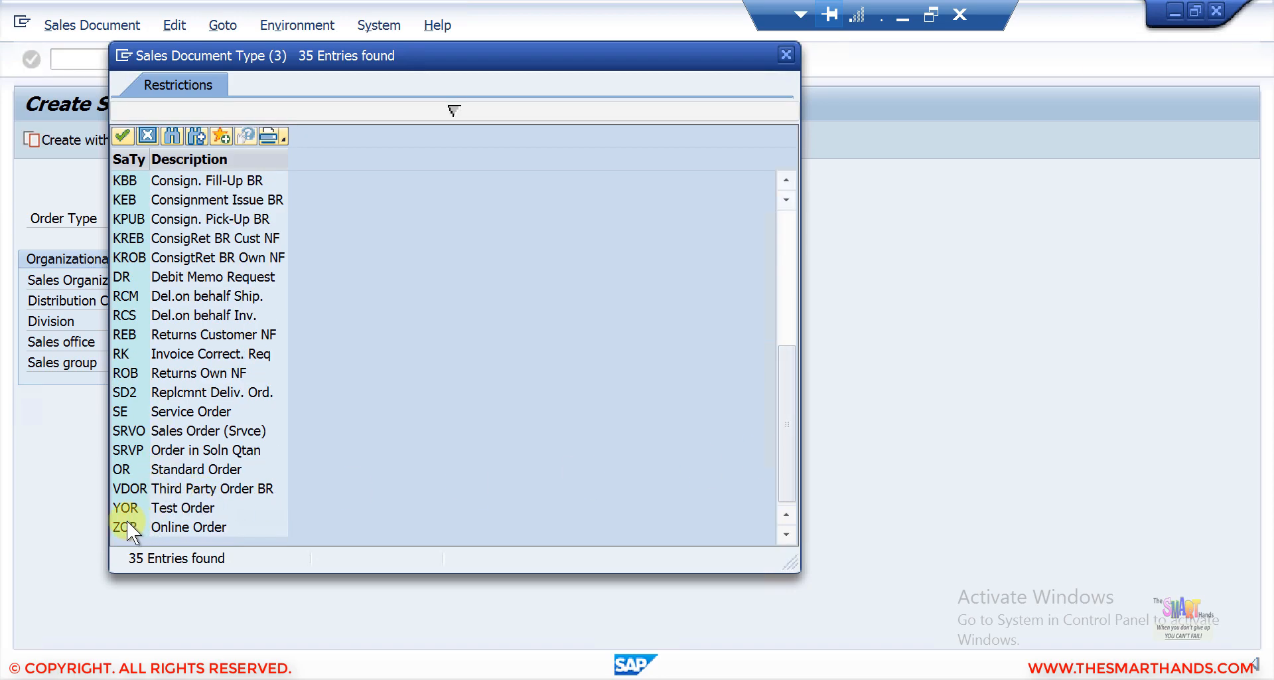
click(153, 507)
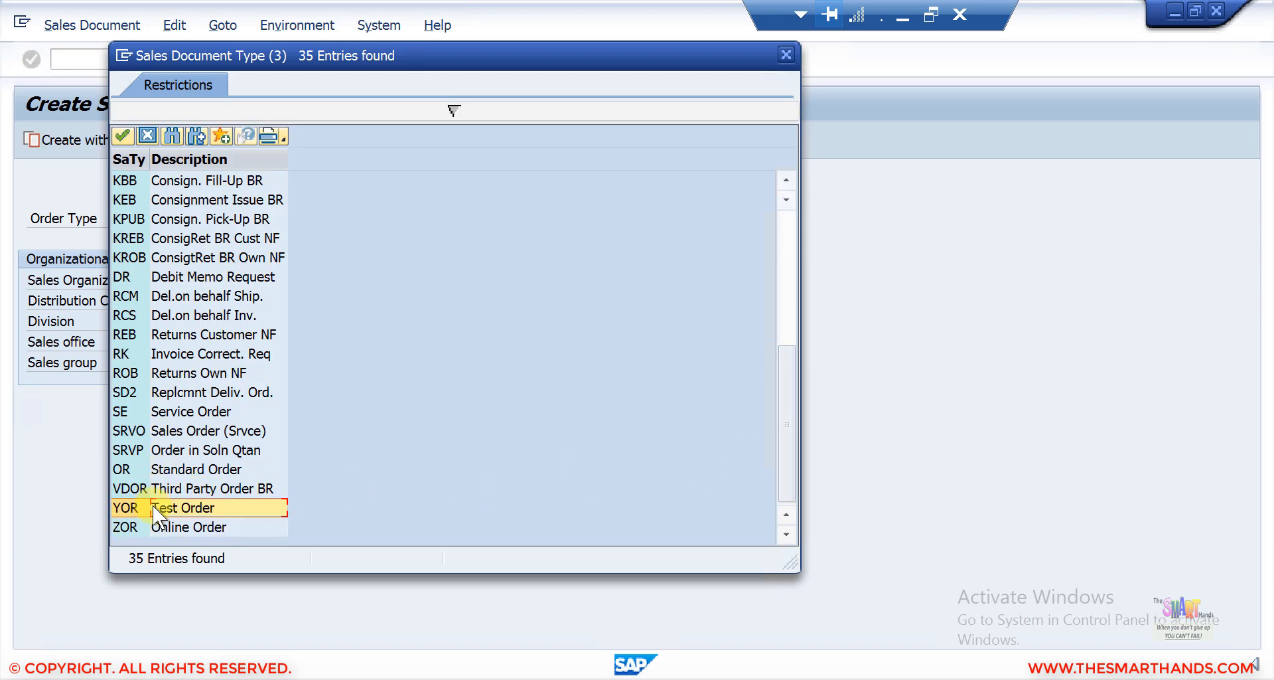
click(147, 137)
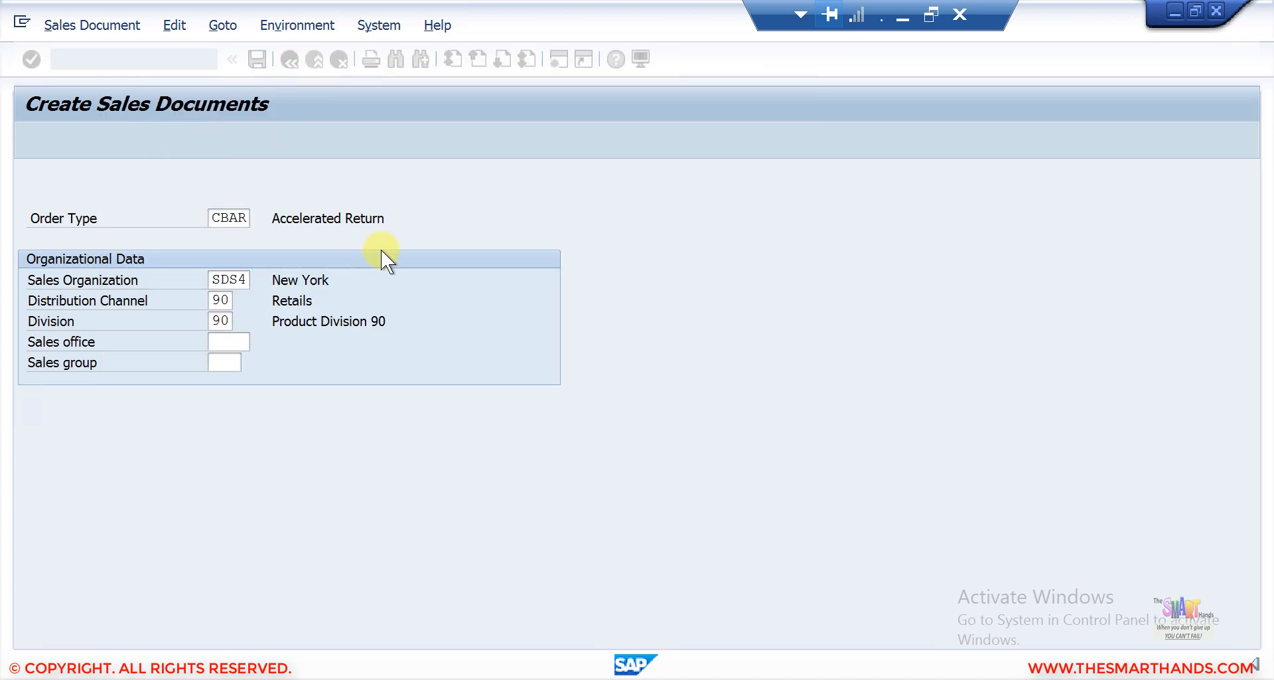
Return to the IMG and read the documentation for Assign Sales Area to Sales Document Types.
click(1172, 10)
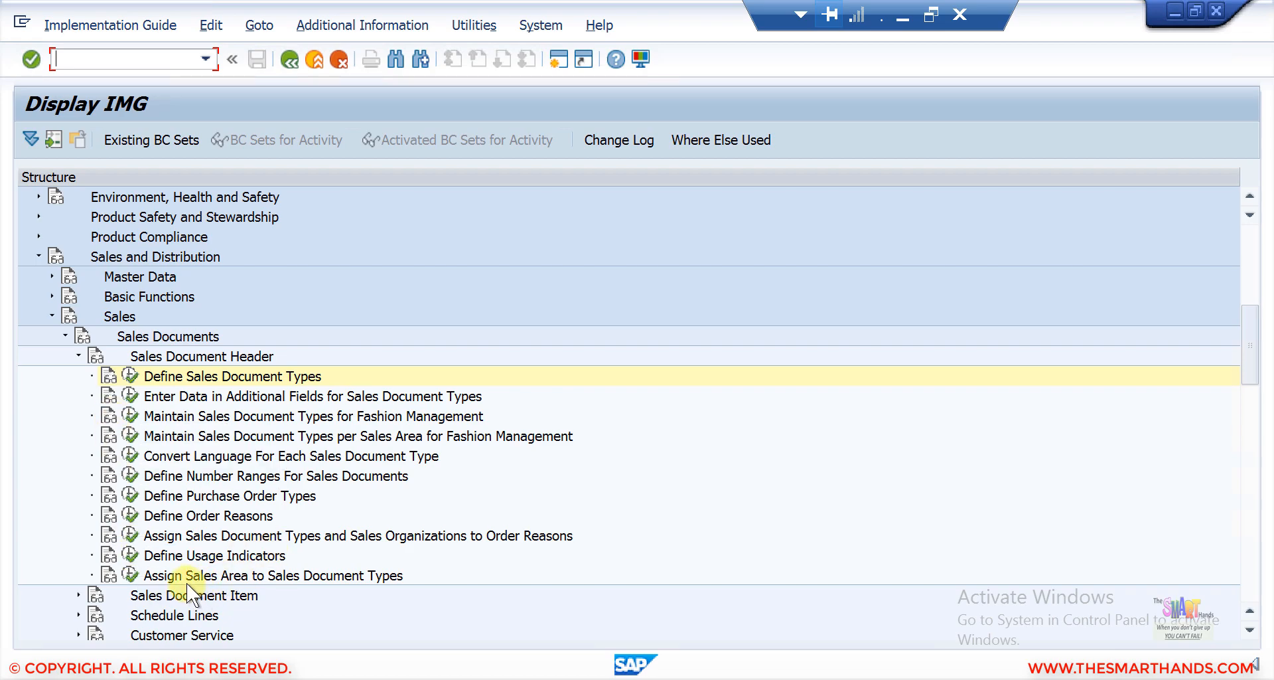
click(200, 579)
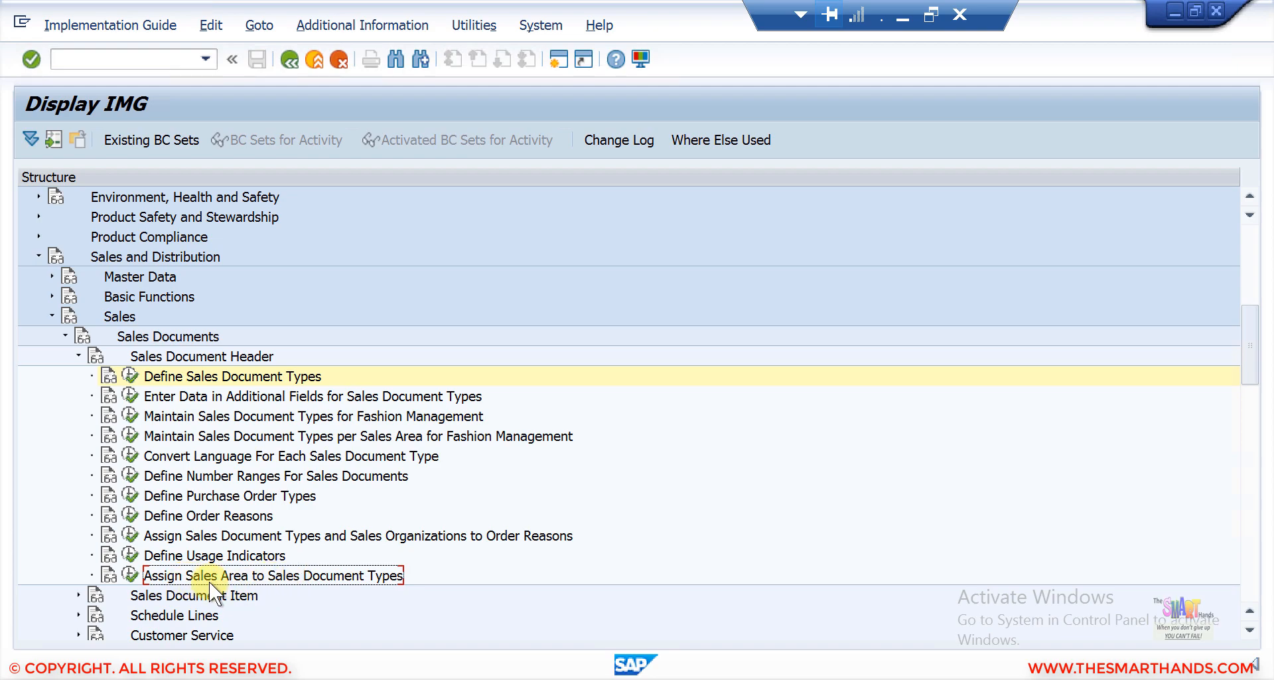
click(111, 580)
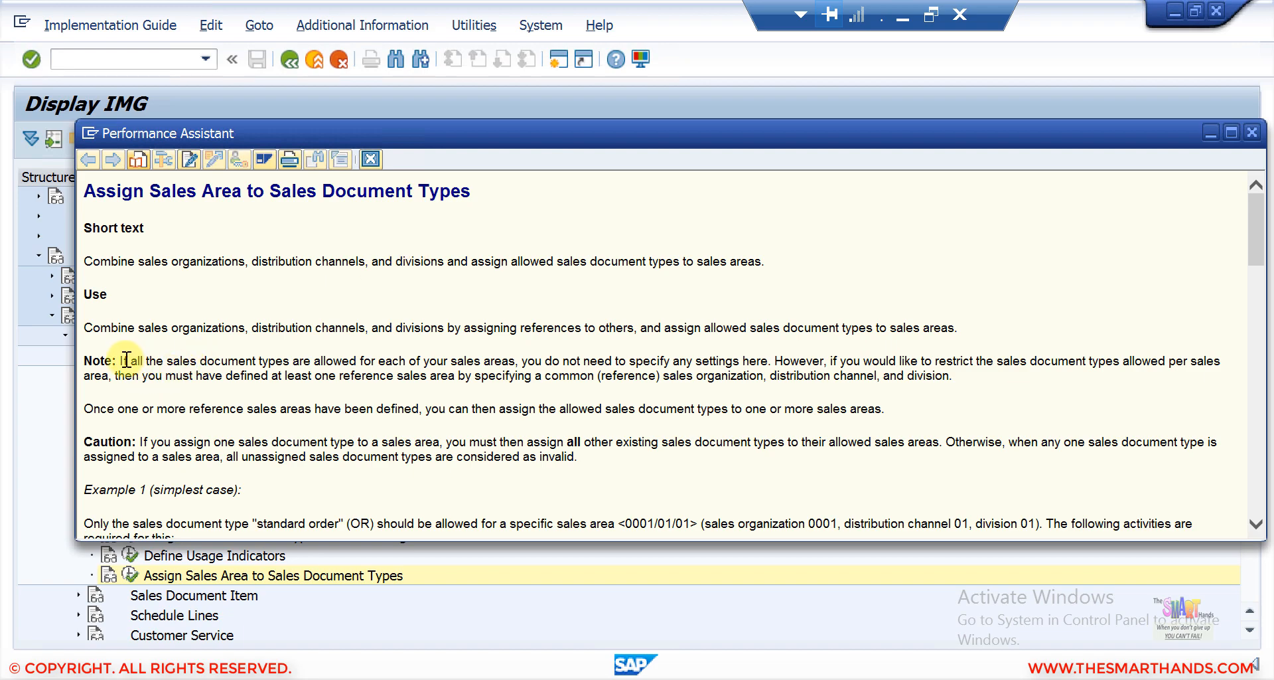
drag(120, 360, 769, 362)
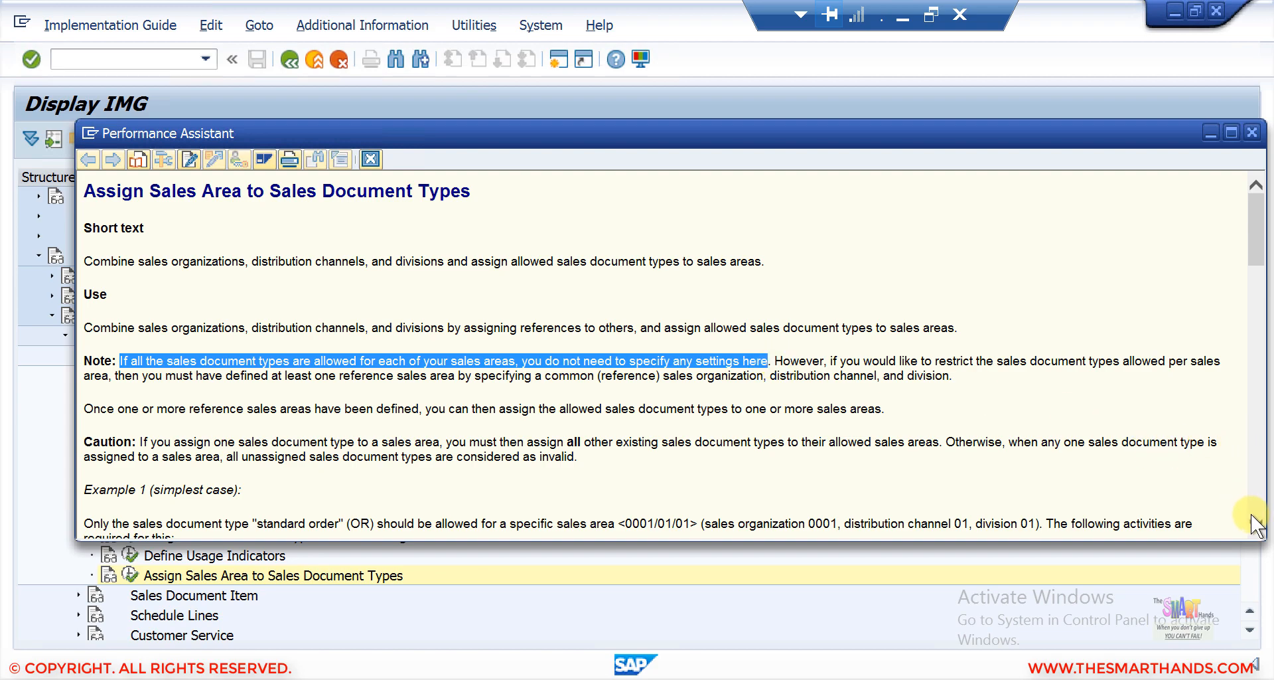
scroll(1256, 521, down, 15)
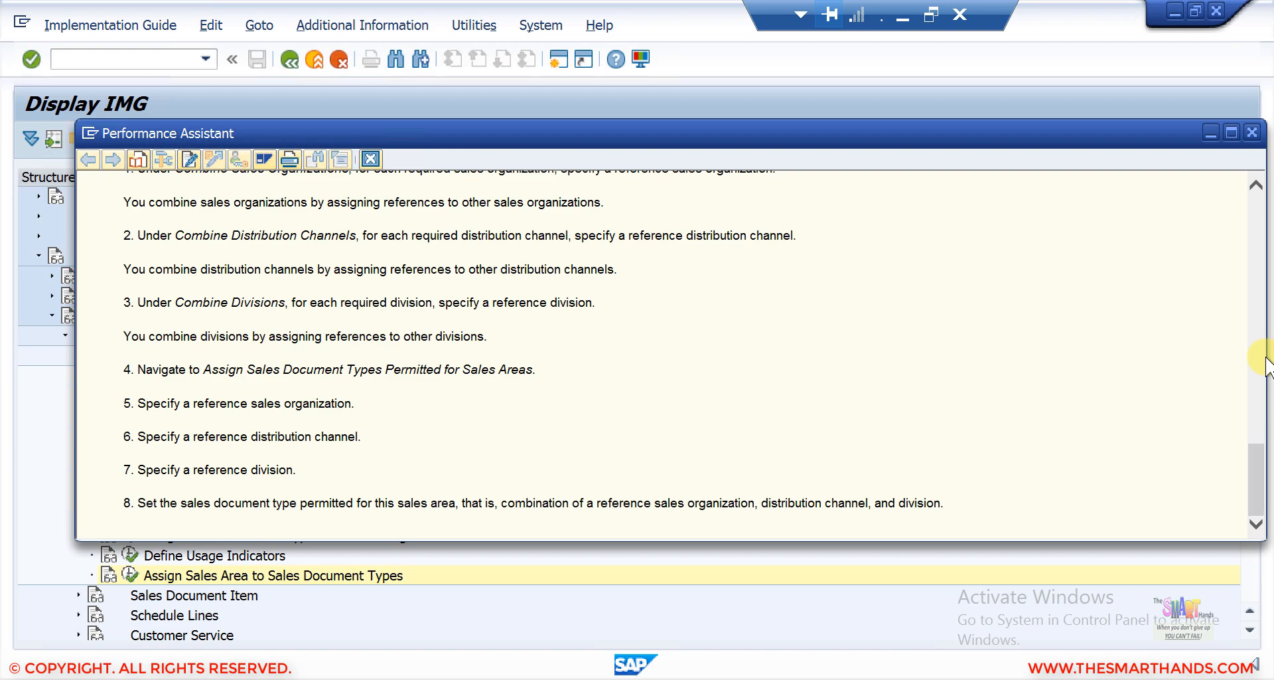
drag(1256, 457, 1269, 251)
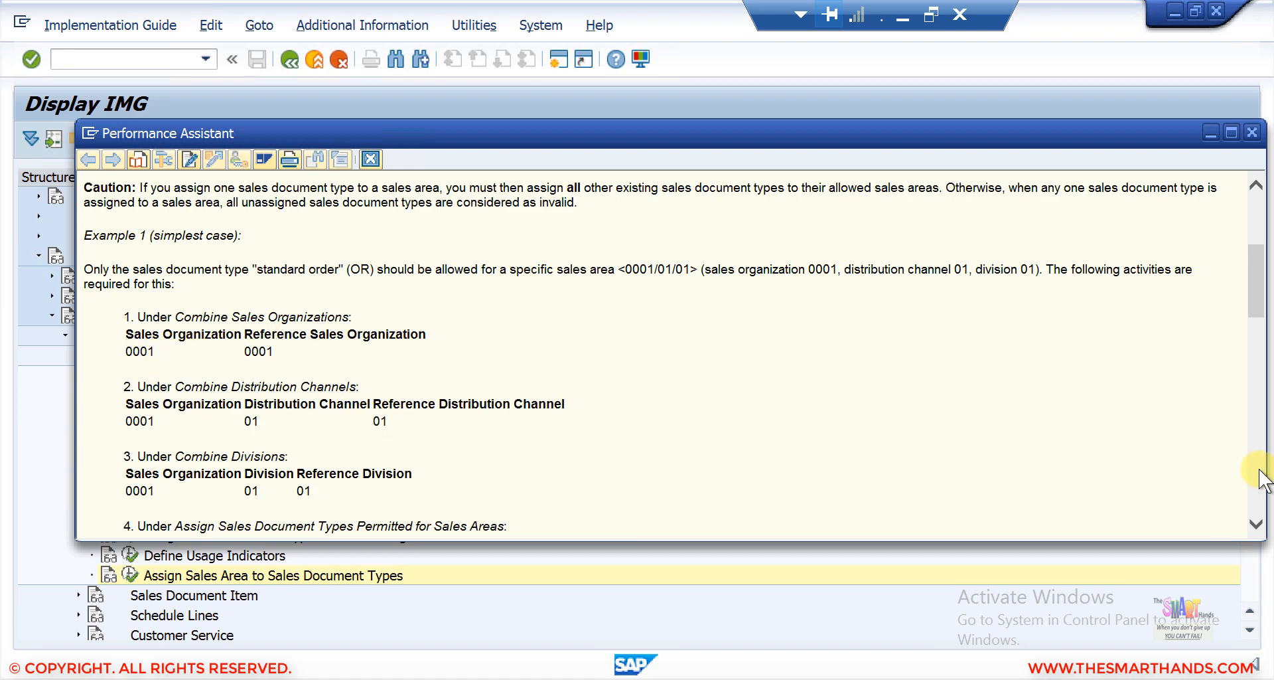
scroll(1261, 480, down, 10)
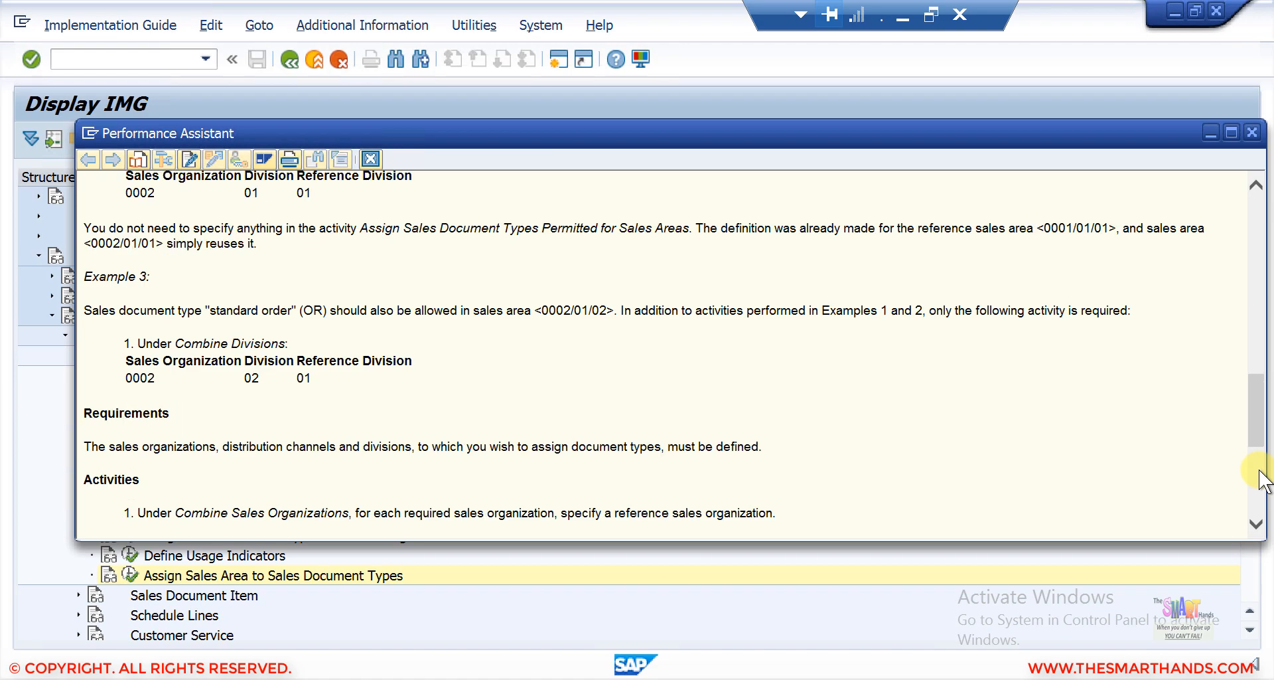
click(1259, 471)
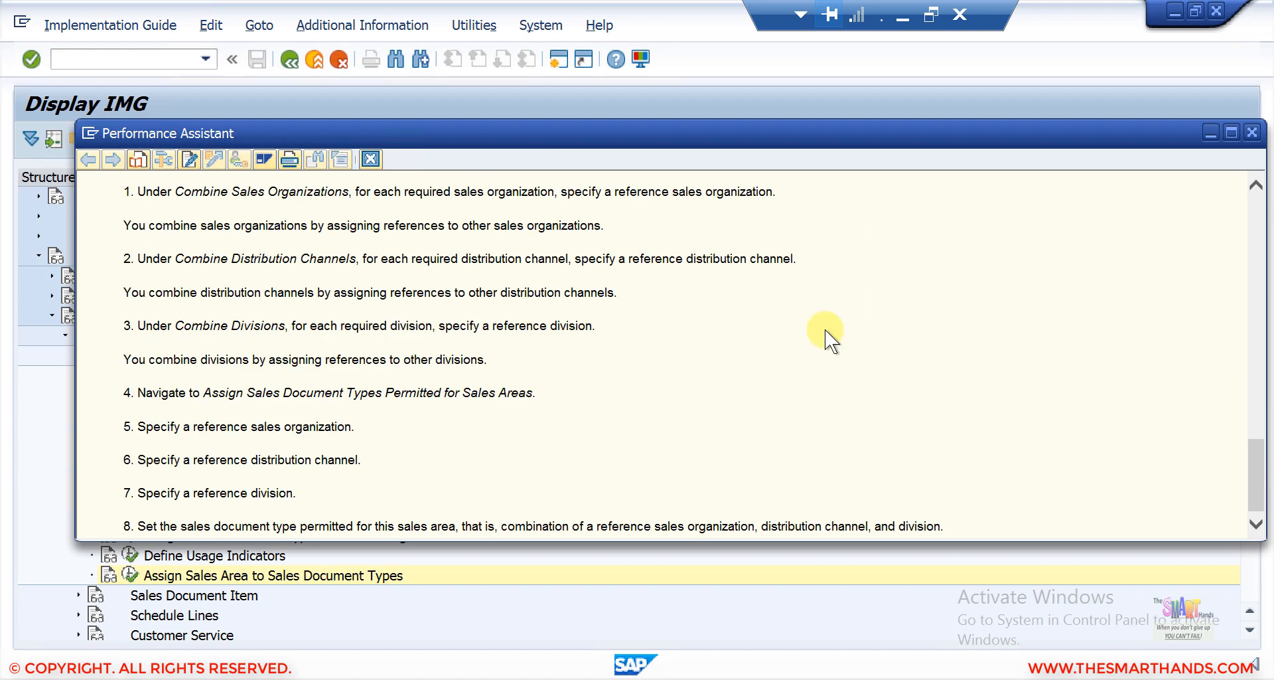
click(371, 159)
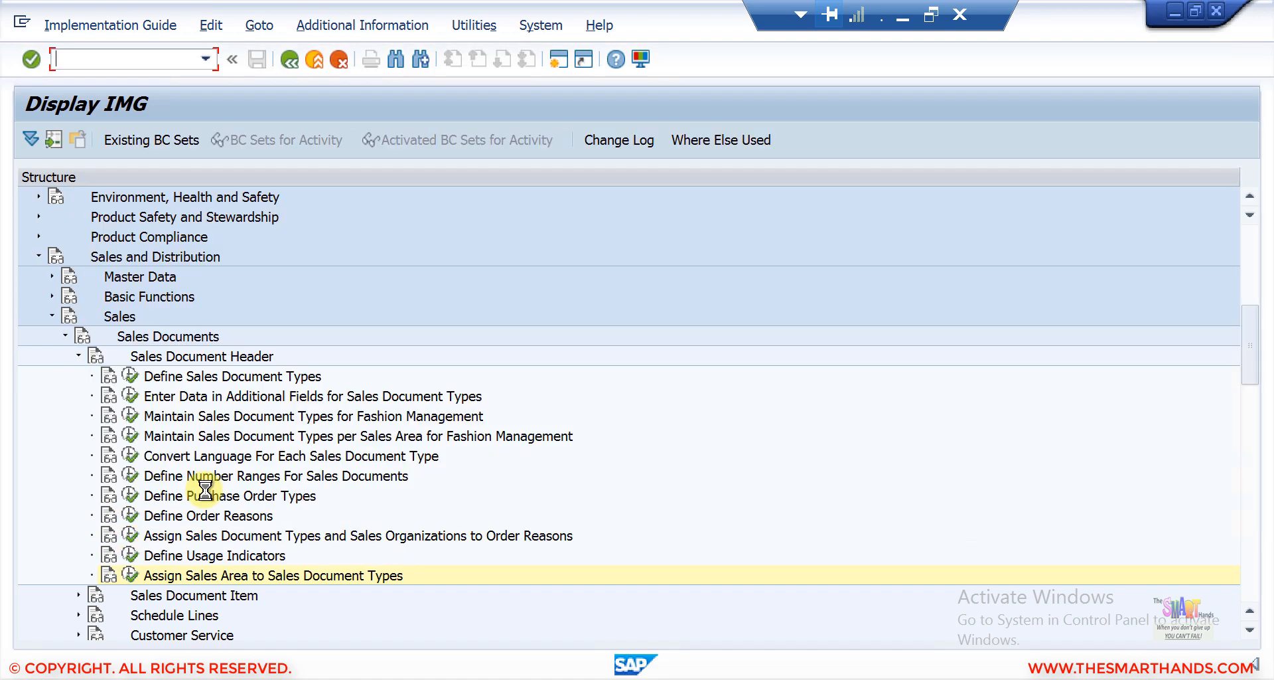
In Combine Sales Organizations, set reference sales organization SDS4 for New York (SDS4) and save to the request.
click(133, 572)
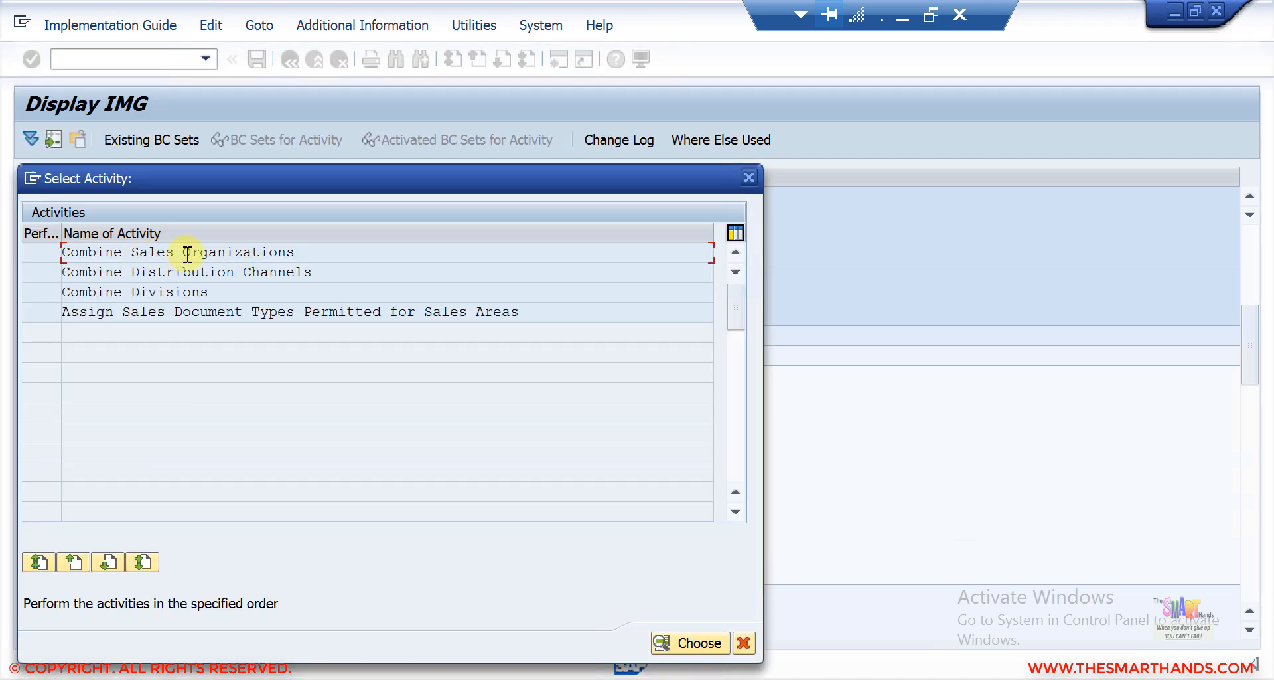
double_click(262, 250)
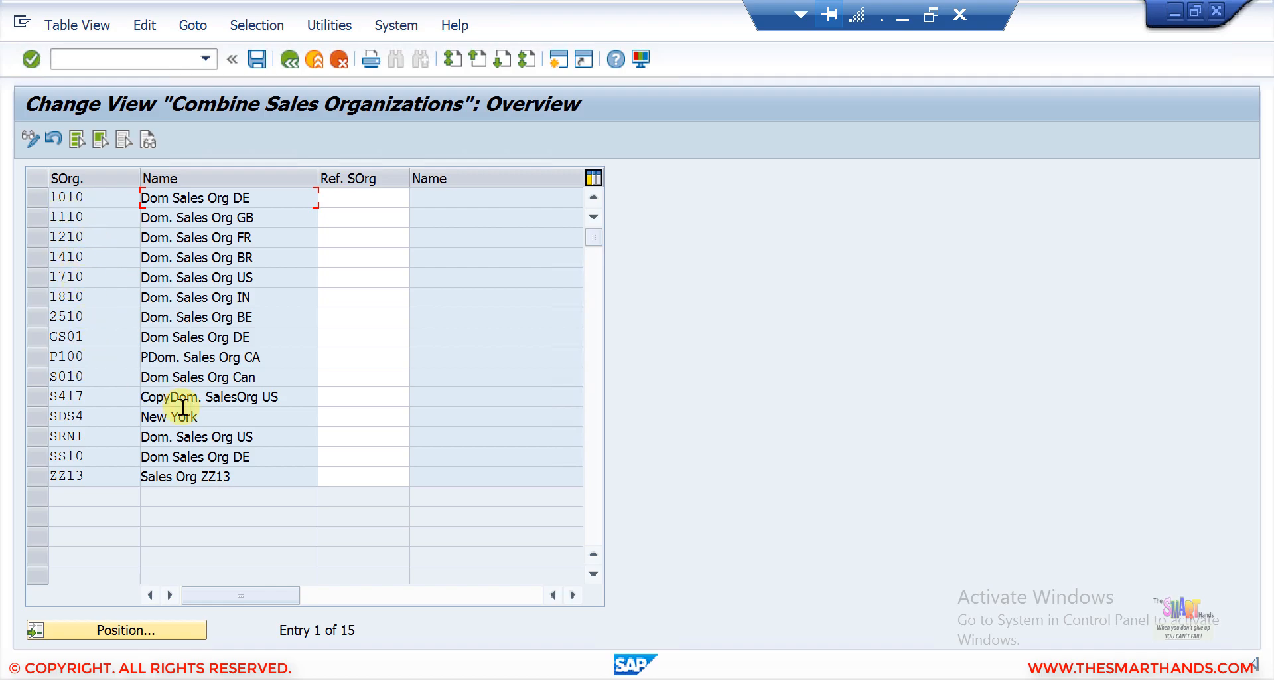
click(36, 417)
click(362, 414)
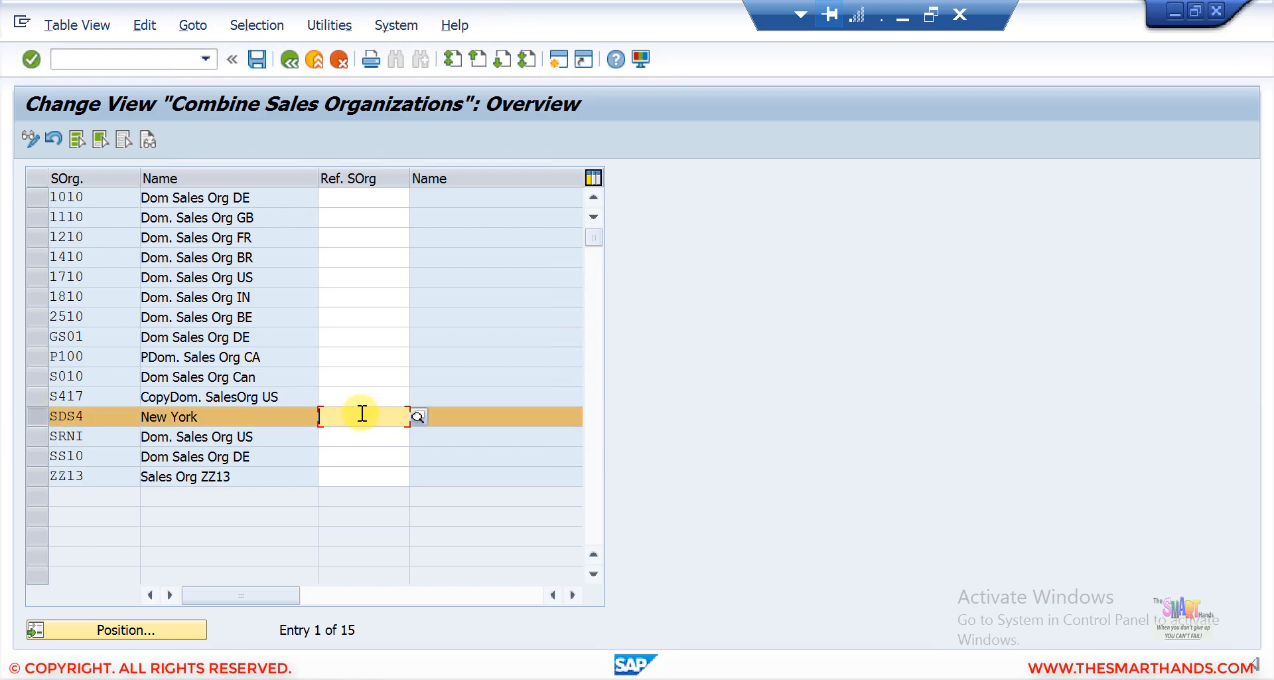
text(SDS4)
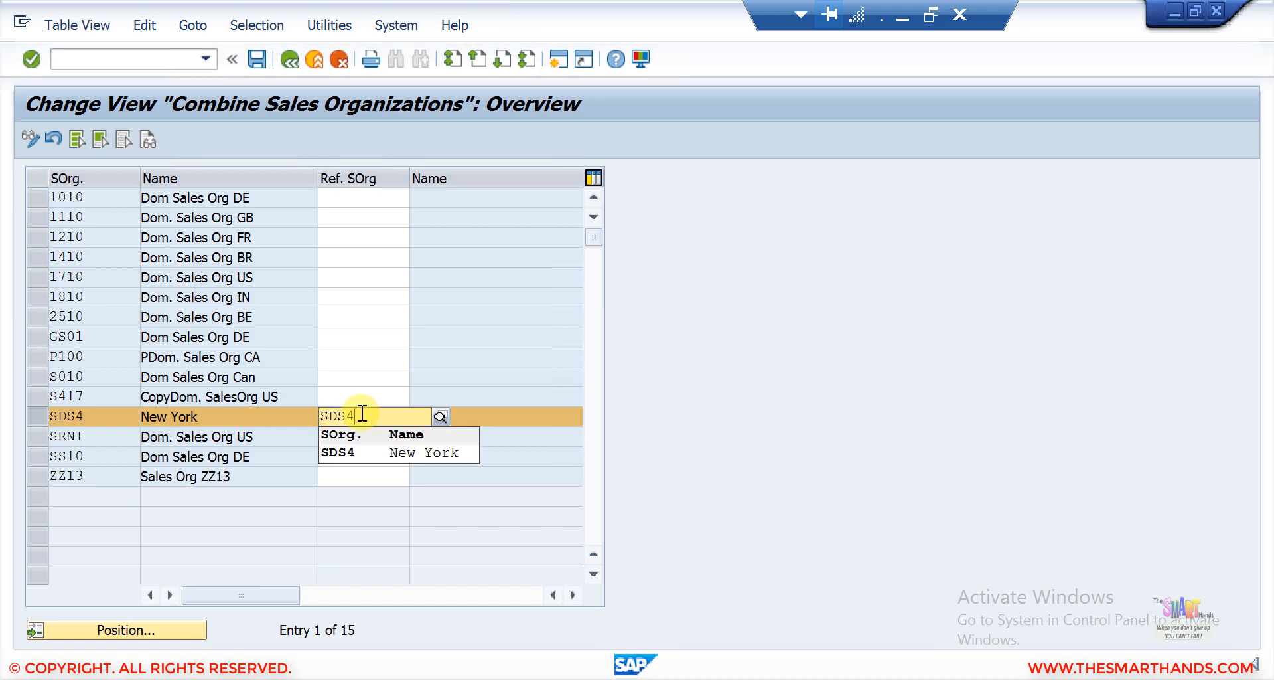
key(Return)
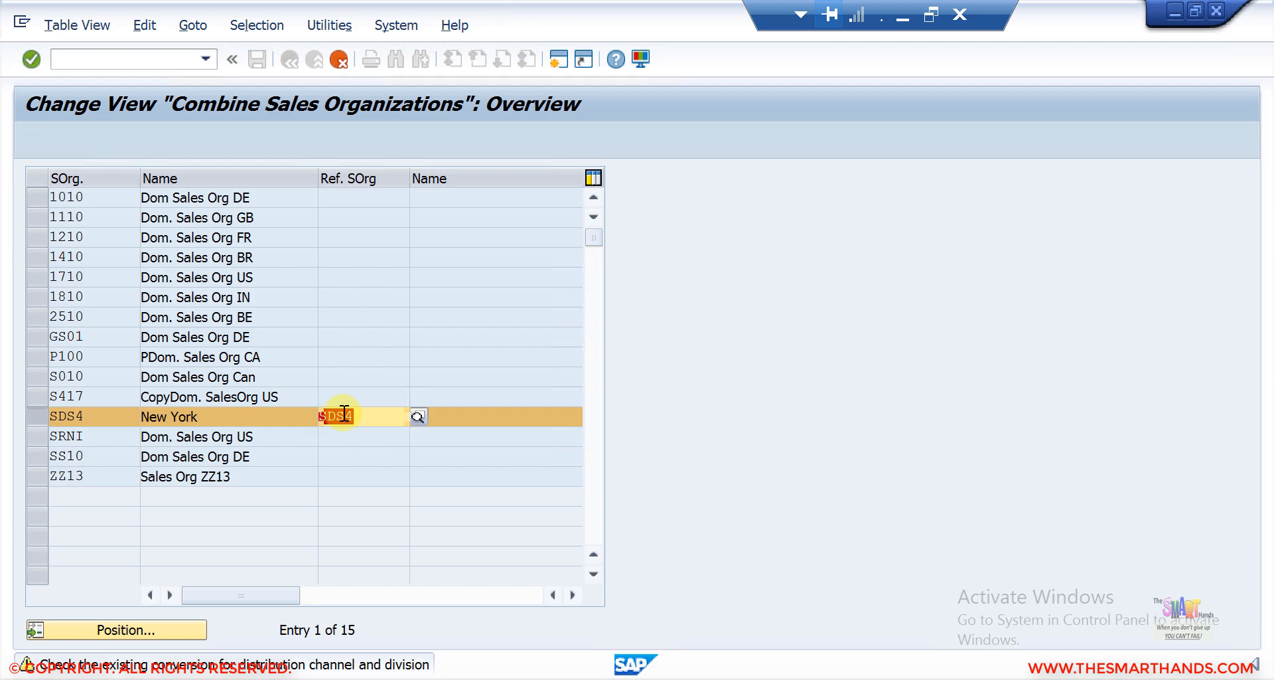
key(Return)
click(258, 59)
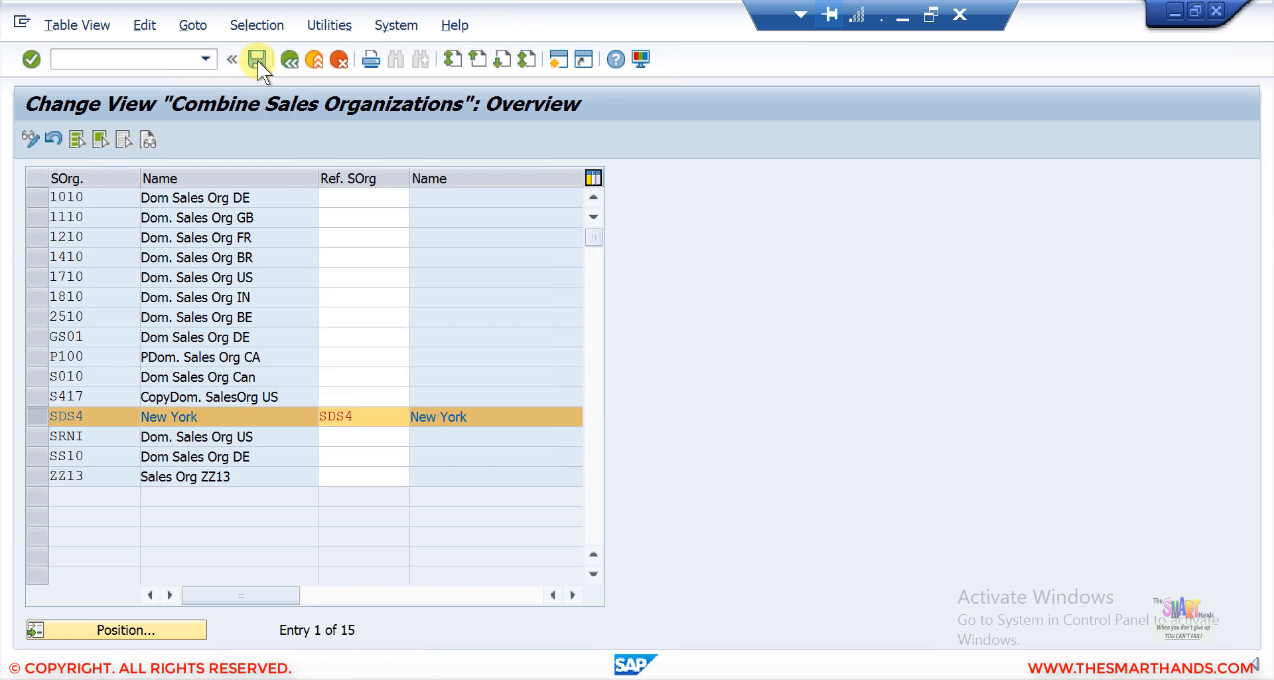
click(388, 352)
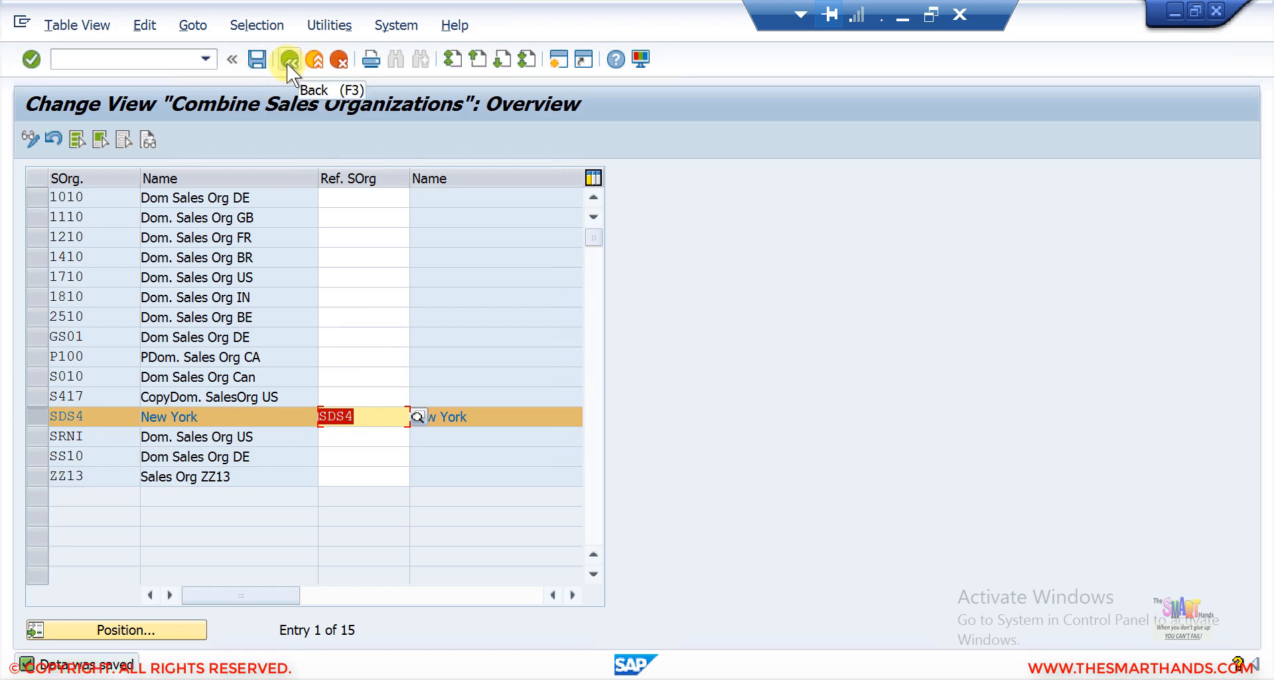
click(288, 60)
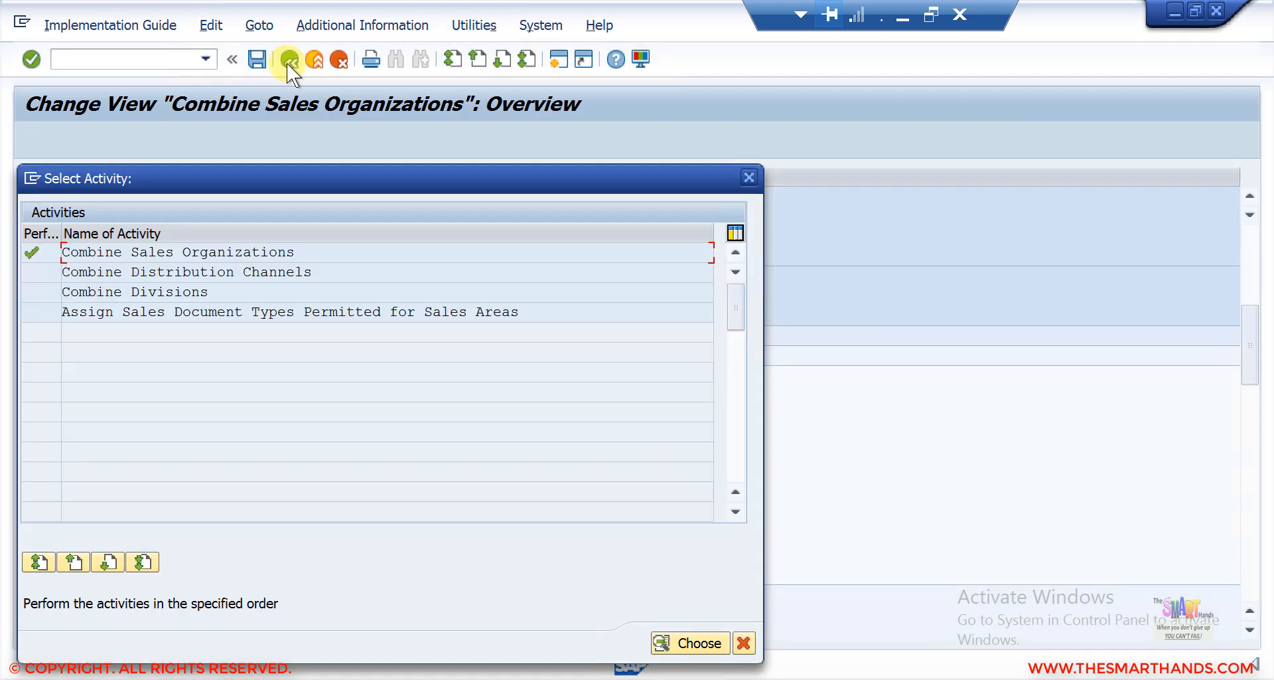
In Combine Distribution Channels, set reference distribution channel 90 for sales organization SDS4, channel 90, and save.
double_click(248, 269)
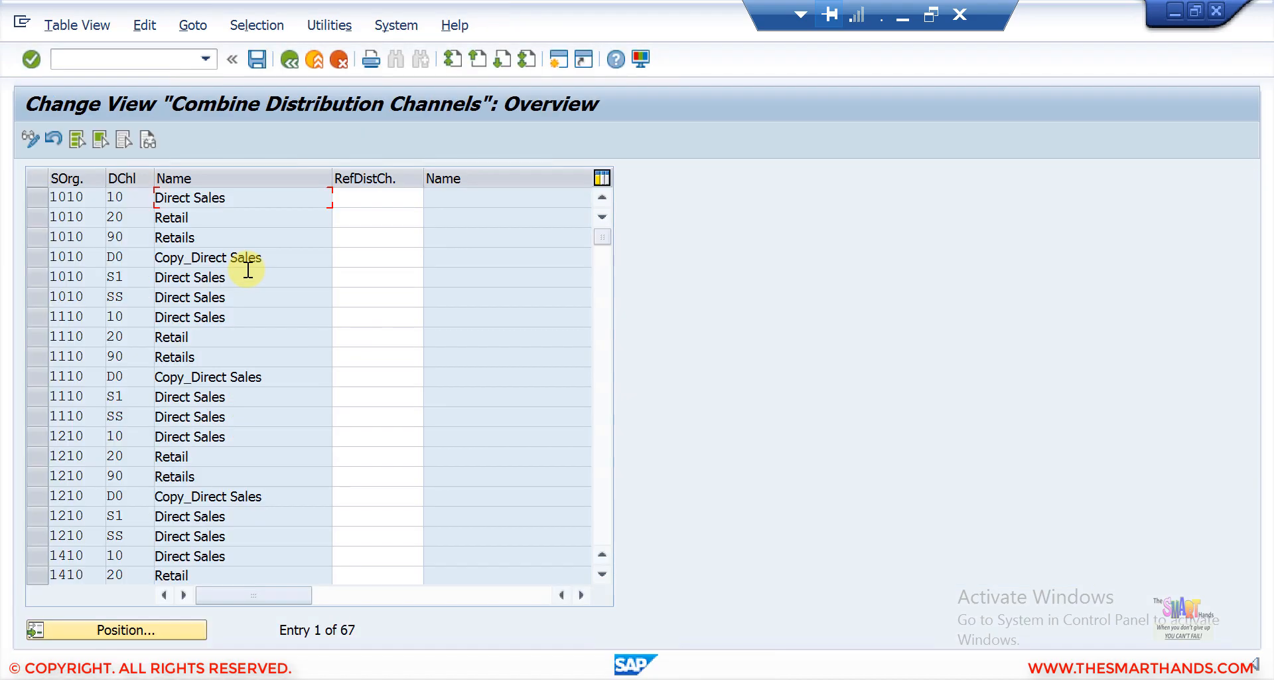
click(186, 630)
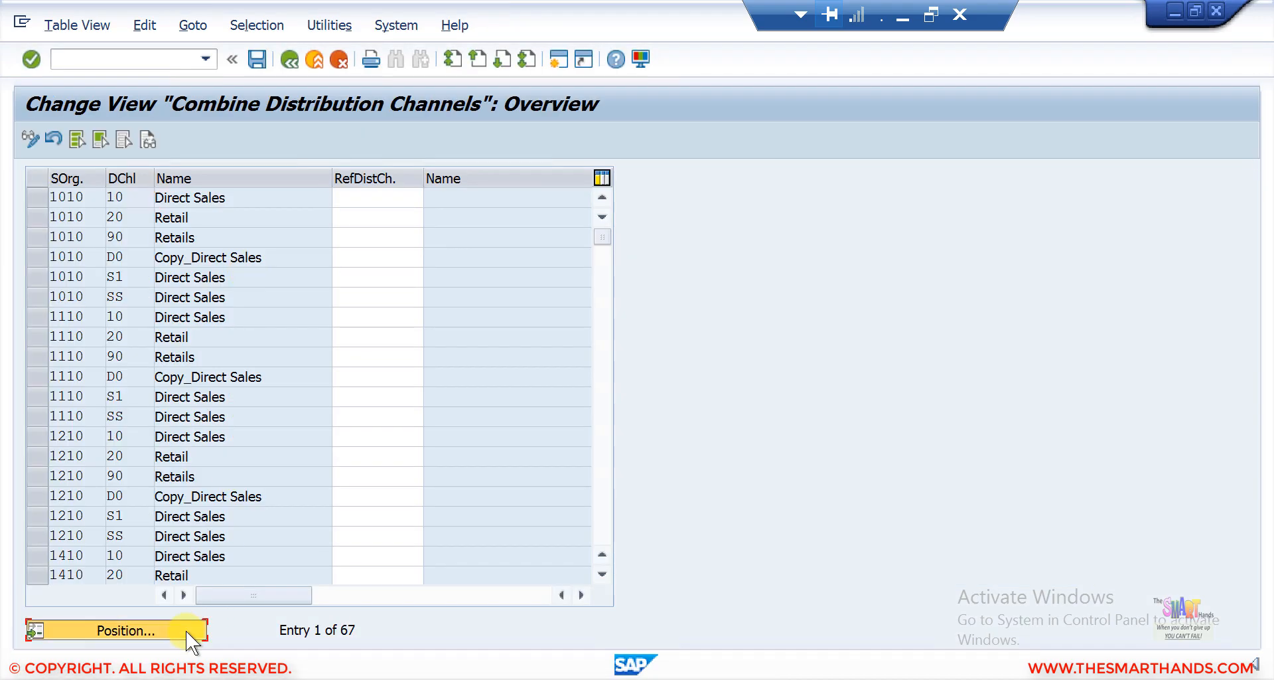
text(SRNI)
key(Return)
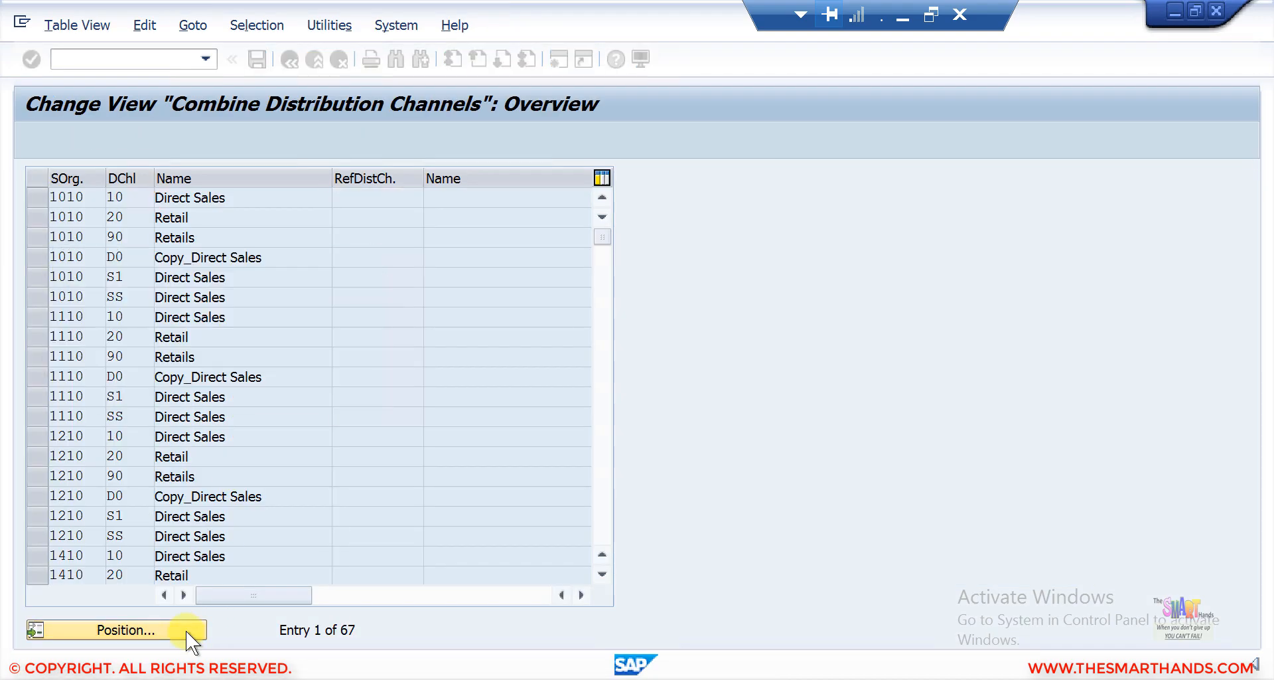
click(124, 197)
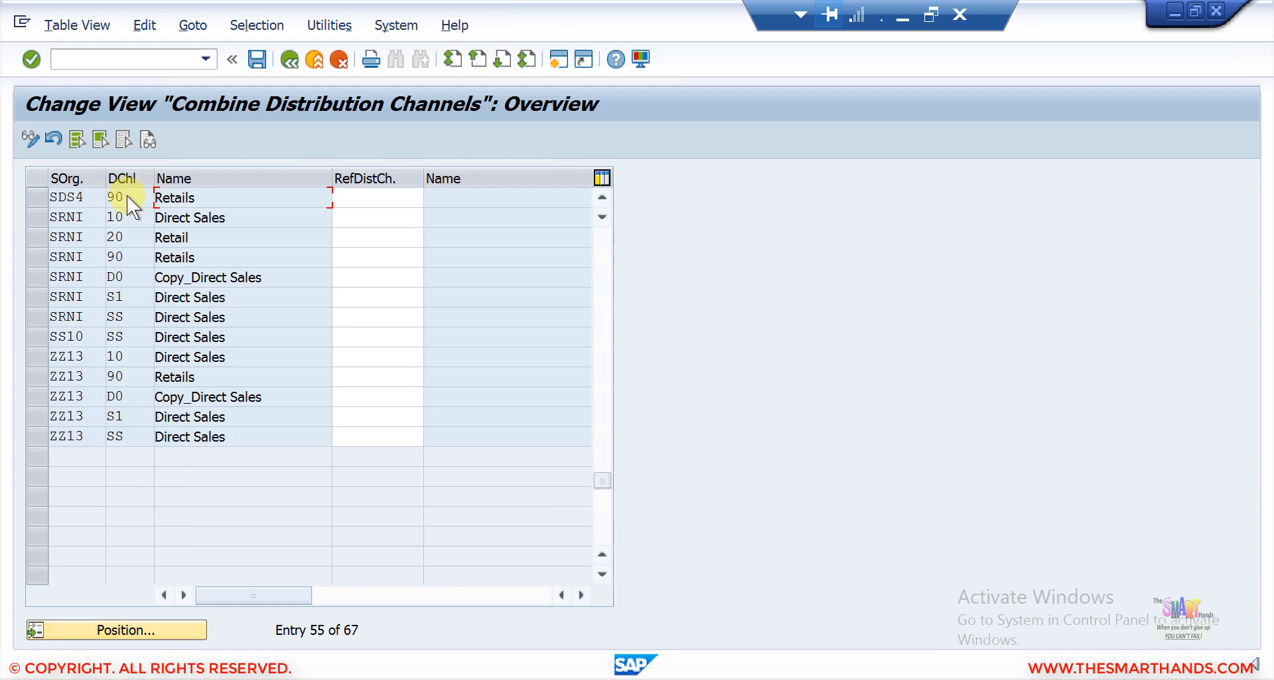
click(363, 200)
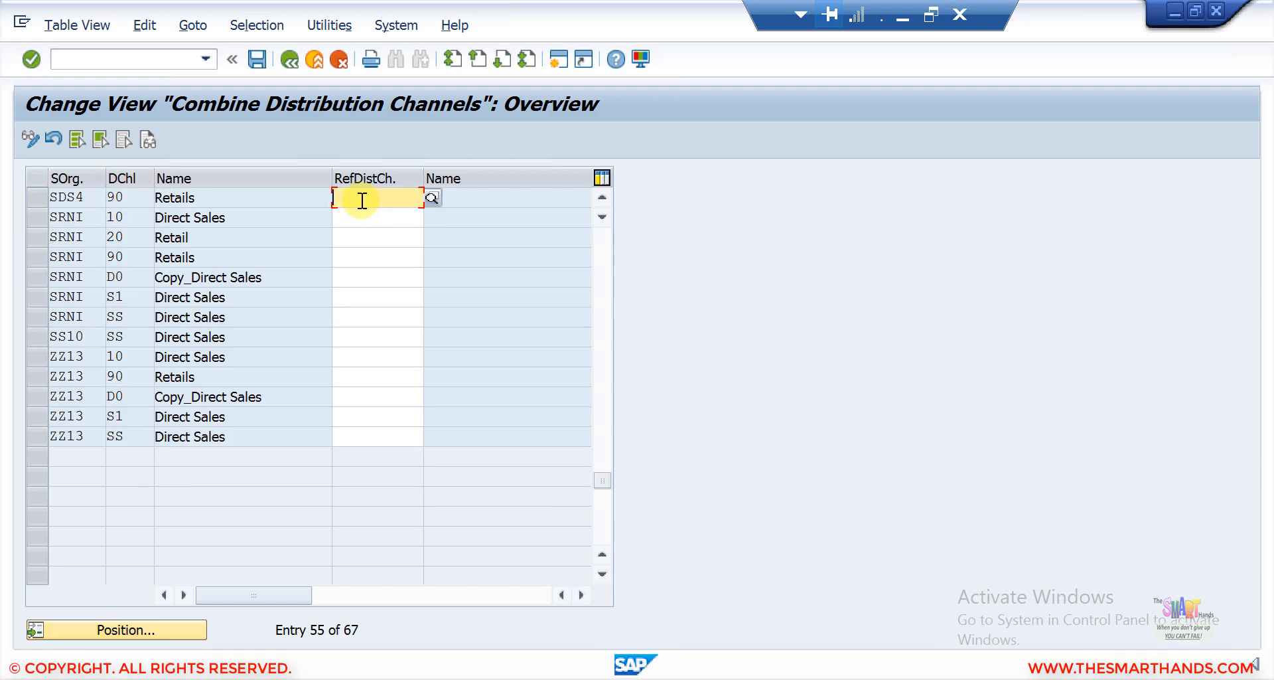
text(9)
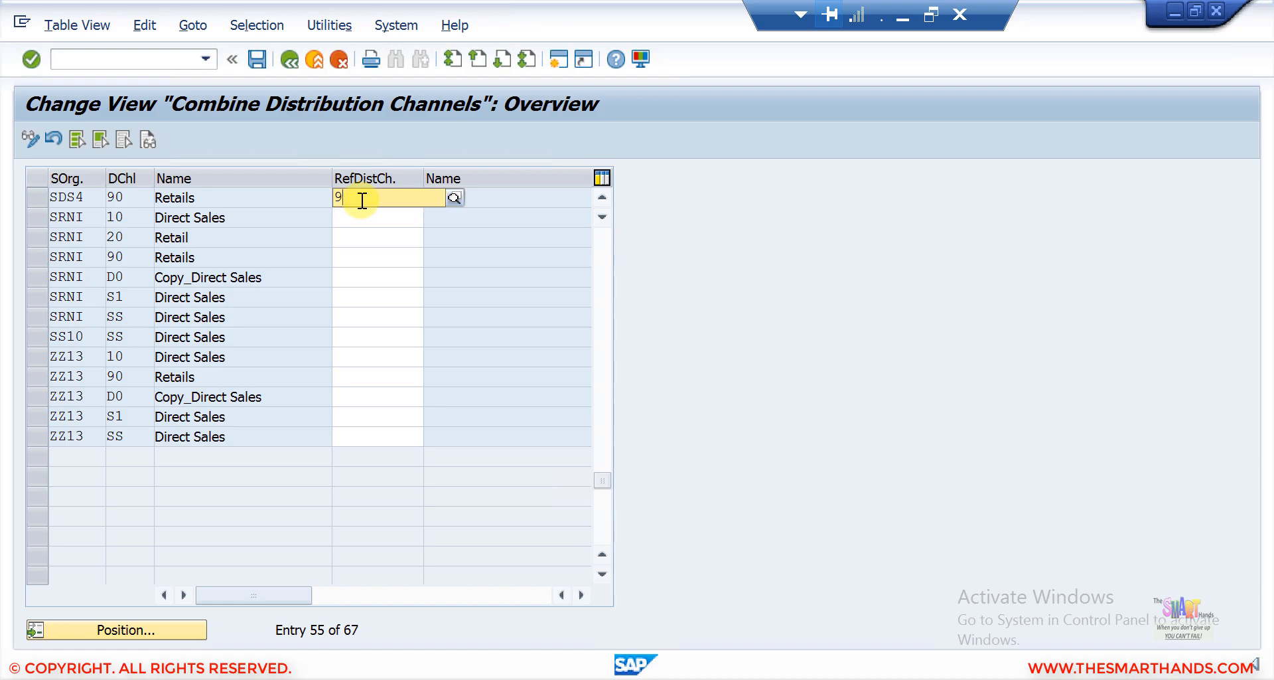
text(0)
key(Return)
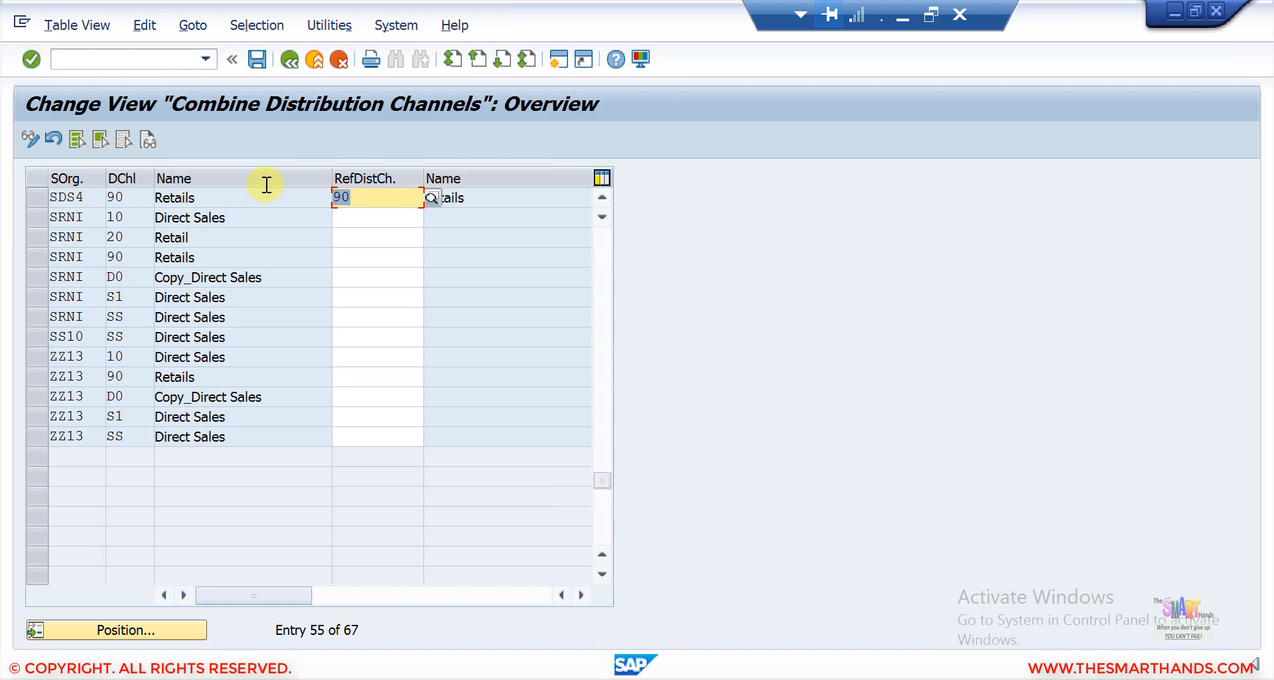
click(256, 62)
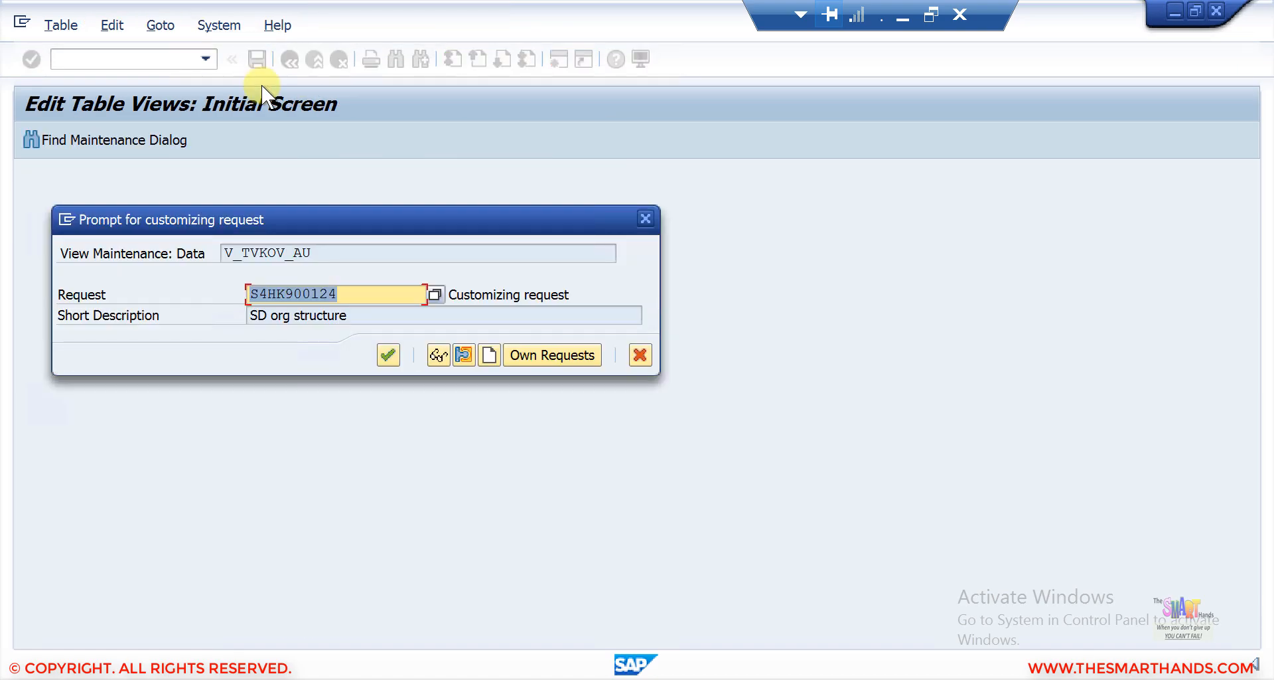
click(384, 352)
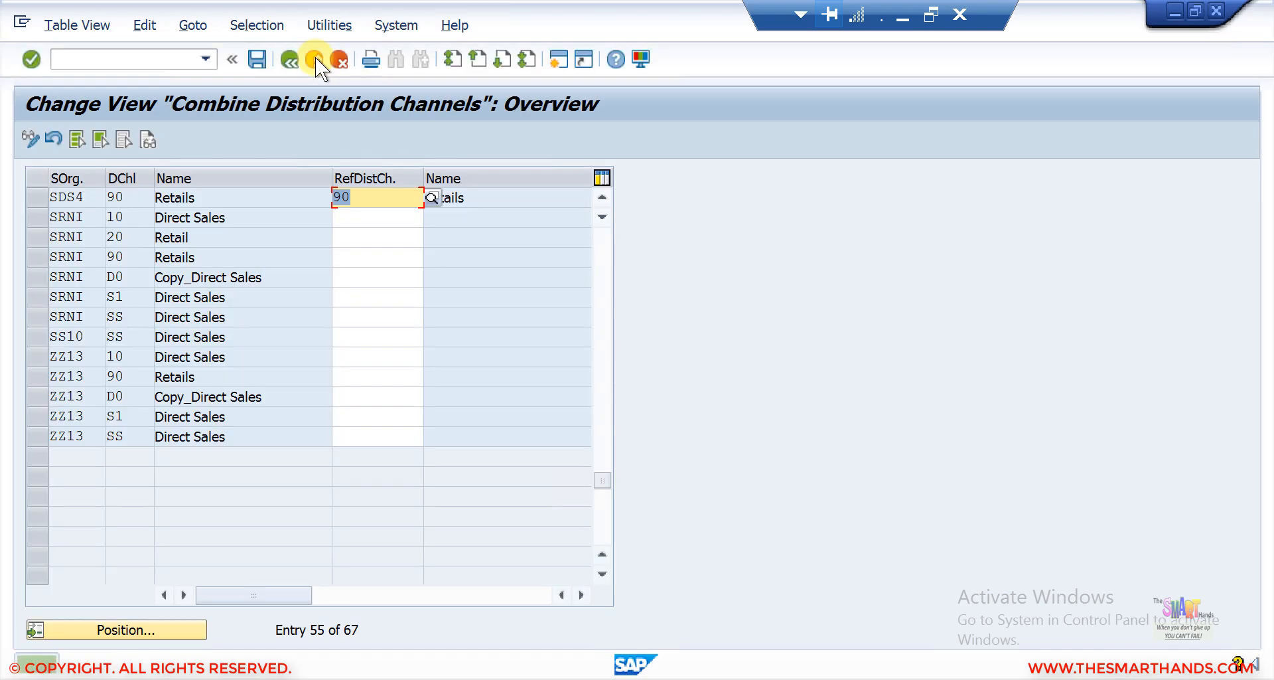
click(289, 62)
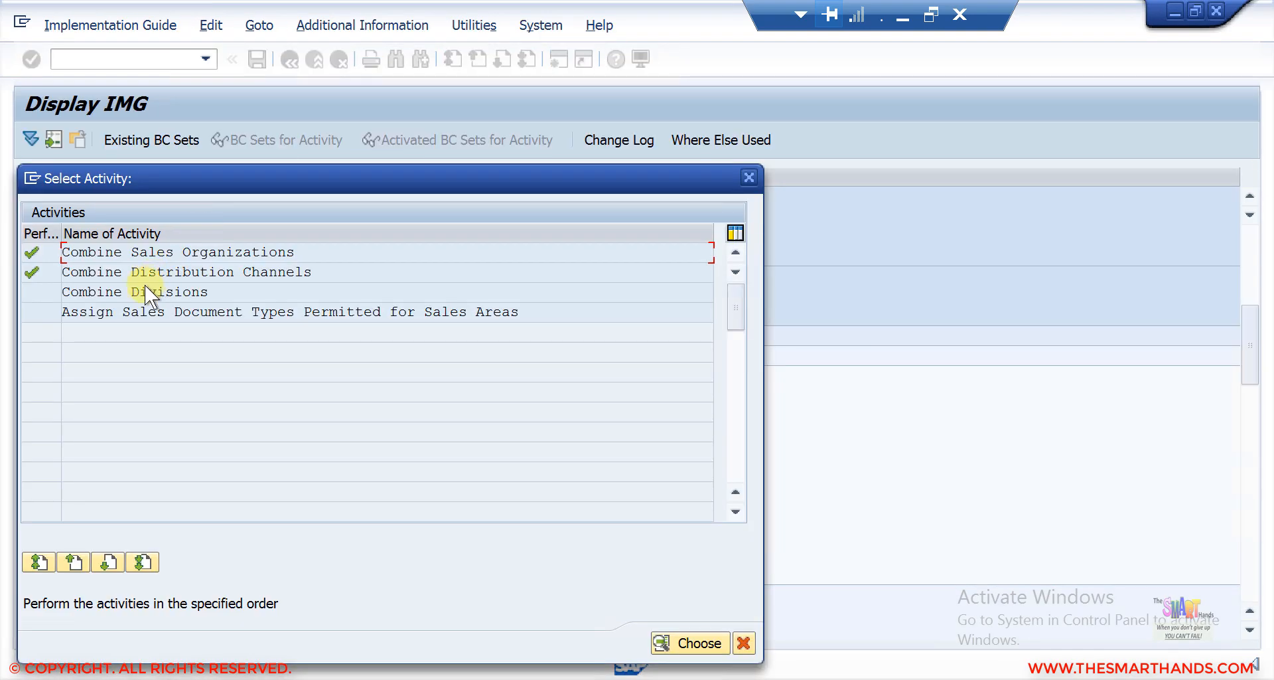
In Combine Divisions, set reference division 90 for sales organization SDS4, division 90, save to the request and return.
double_click(138, 292)
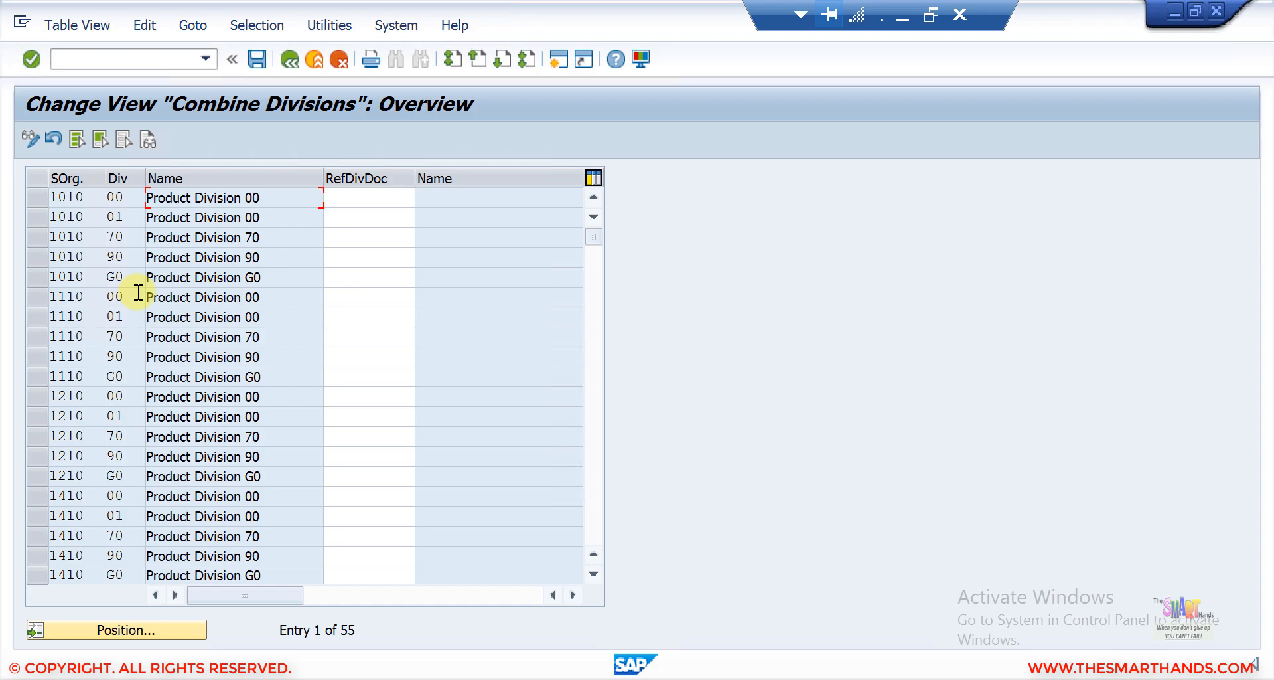
click(189, 632)
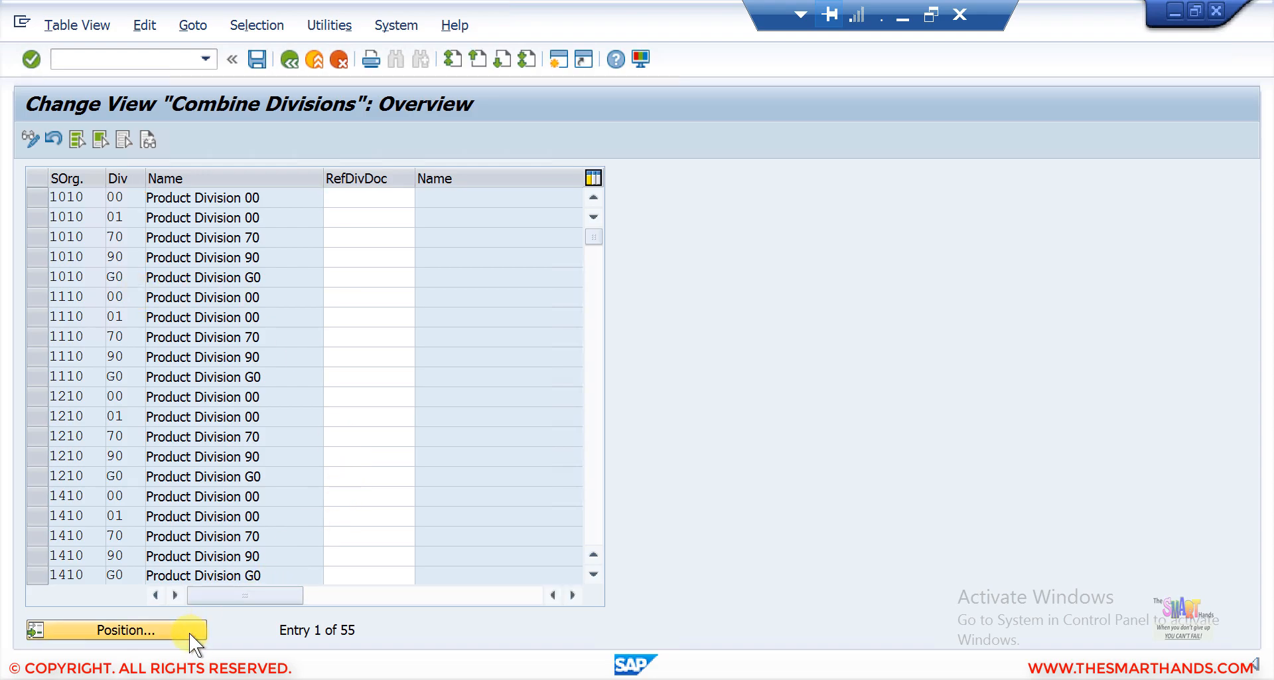
text(SDS4)
key(Return)
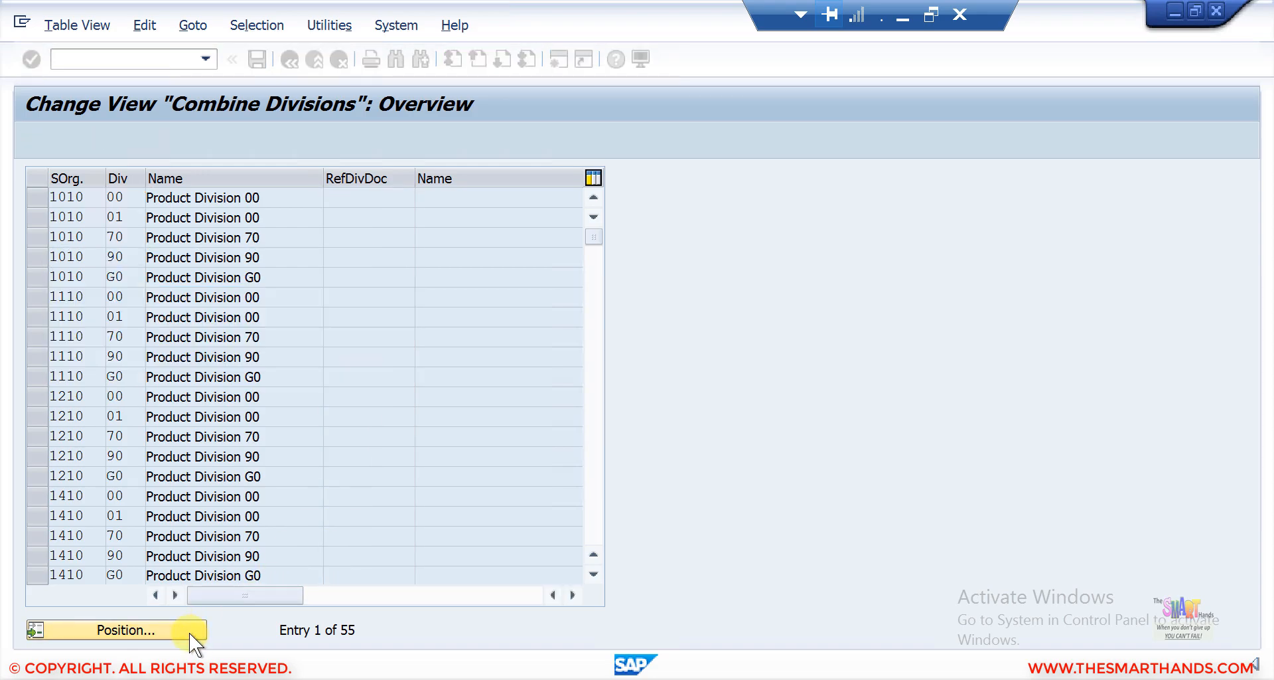
click(360, 196)
text(90)
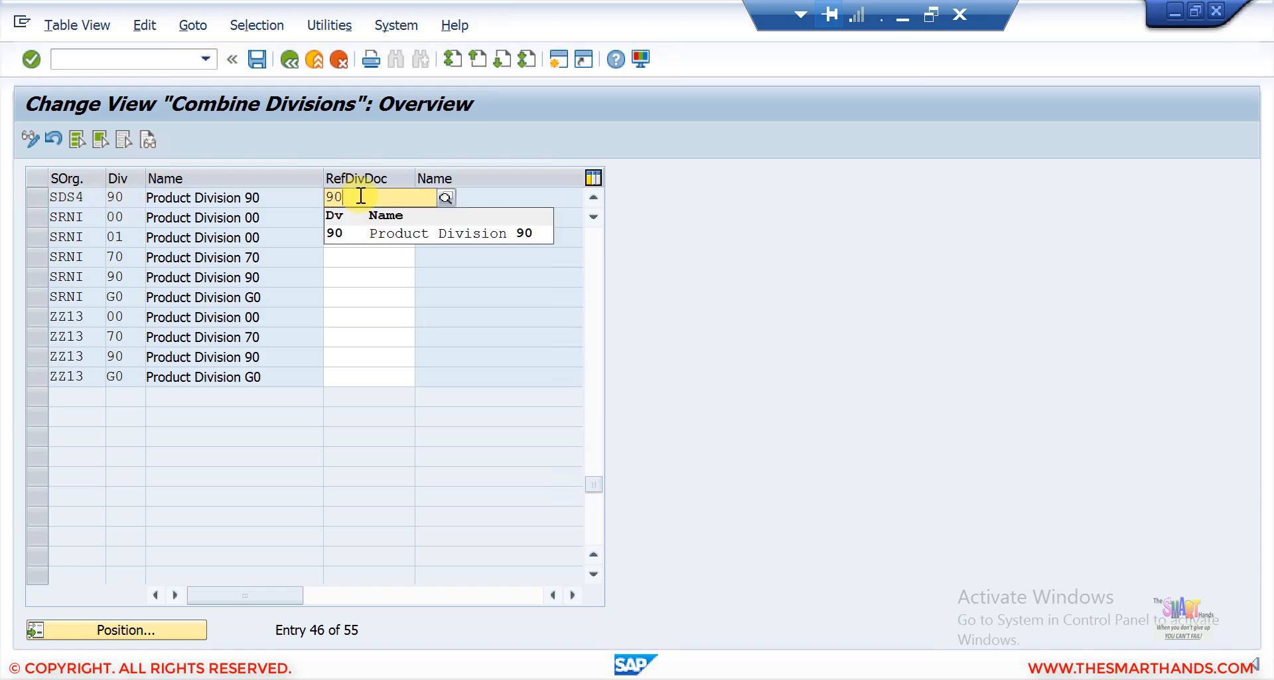
click(361, 232)
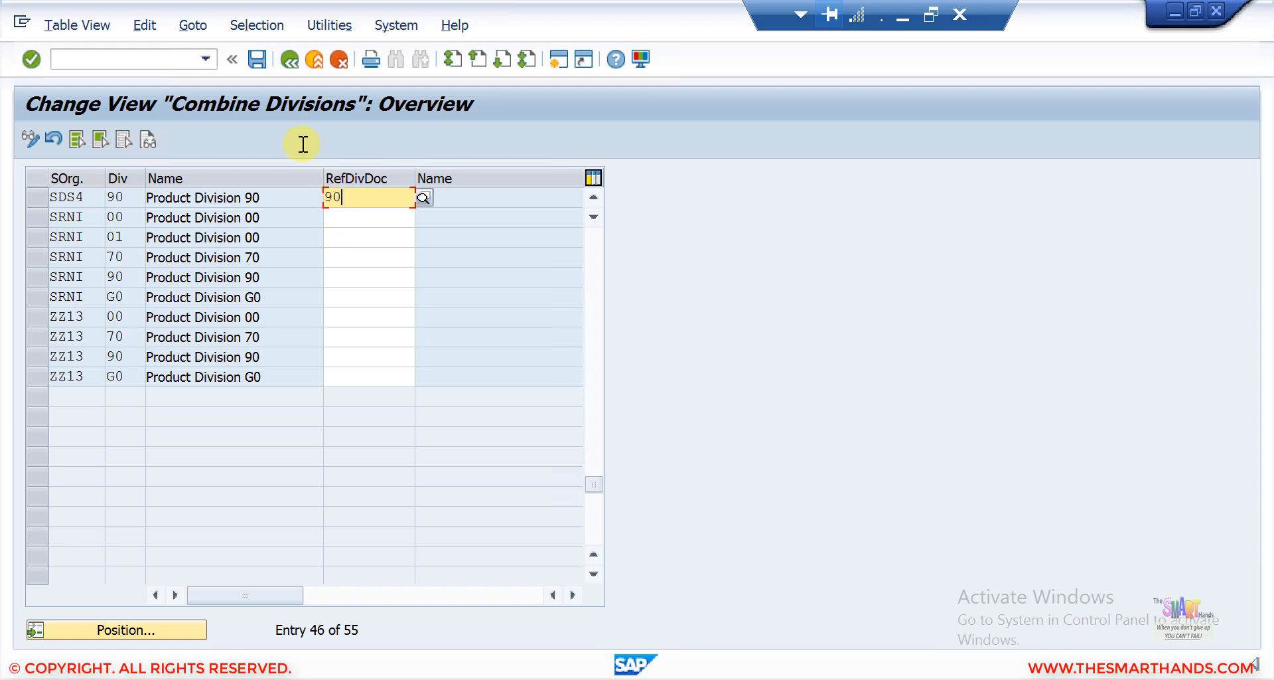
click(257, 59)
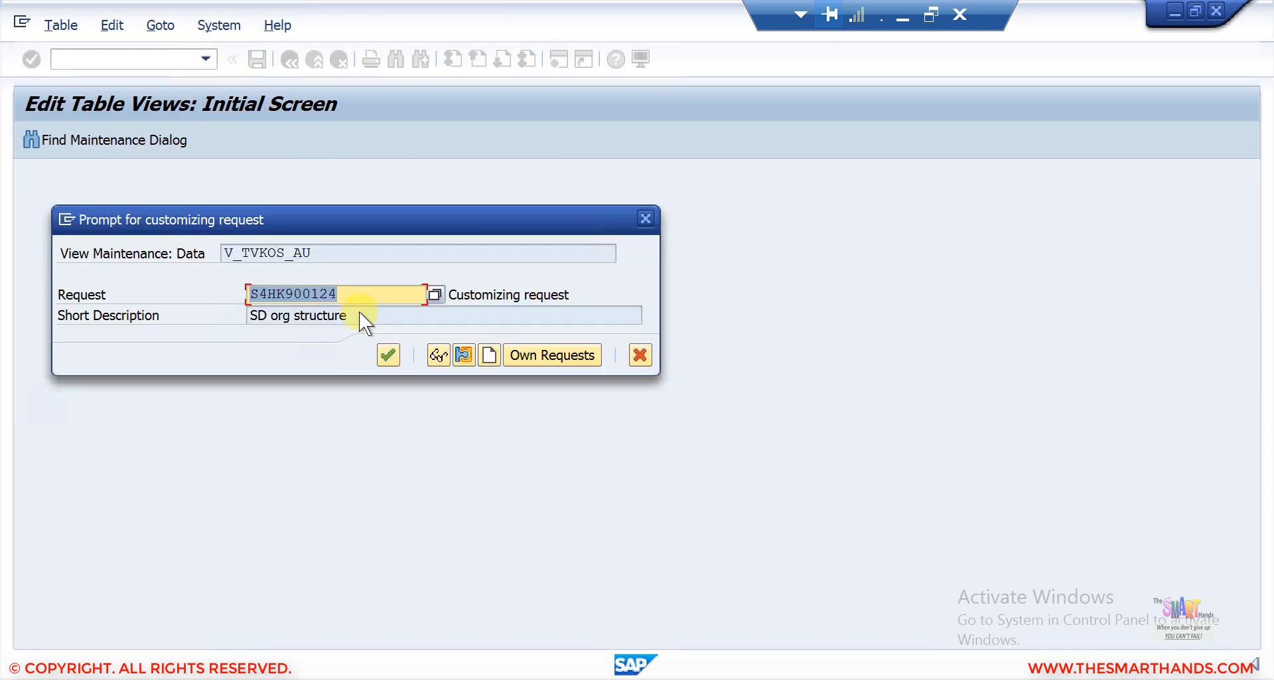
click(387, 355)
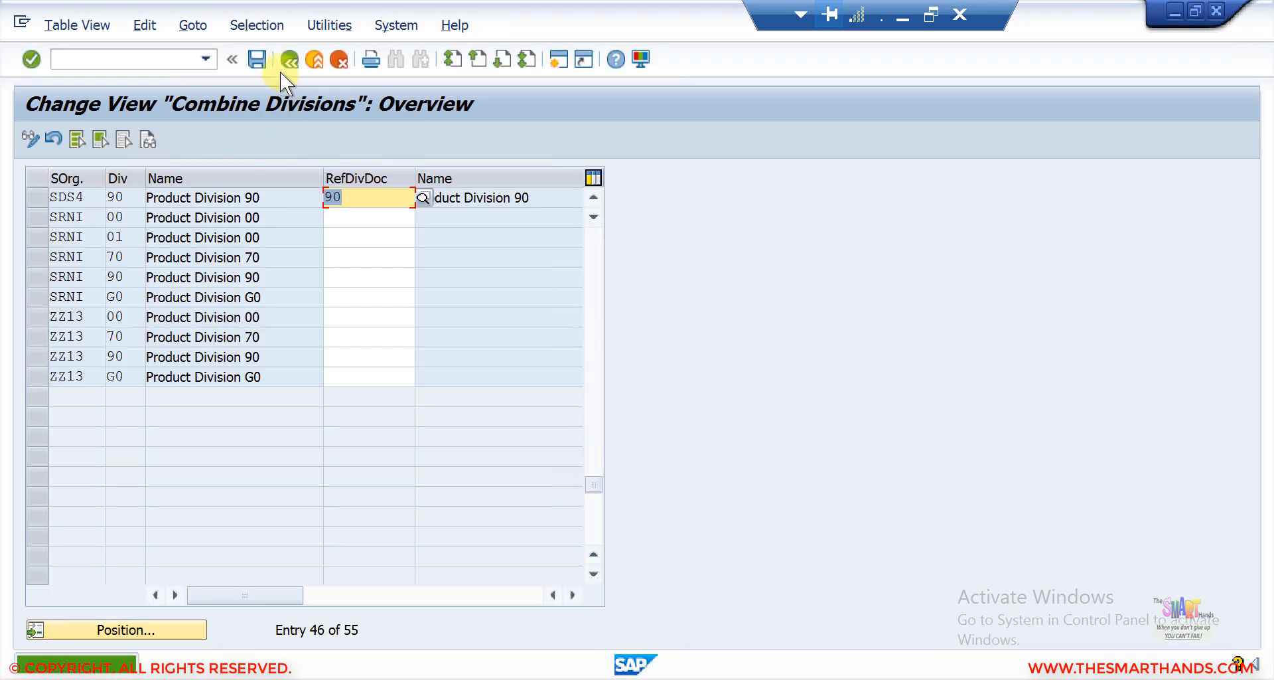
click(285, 58)
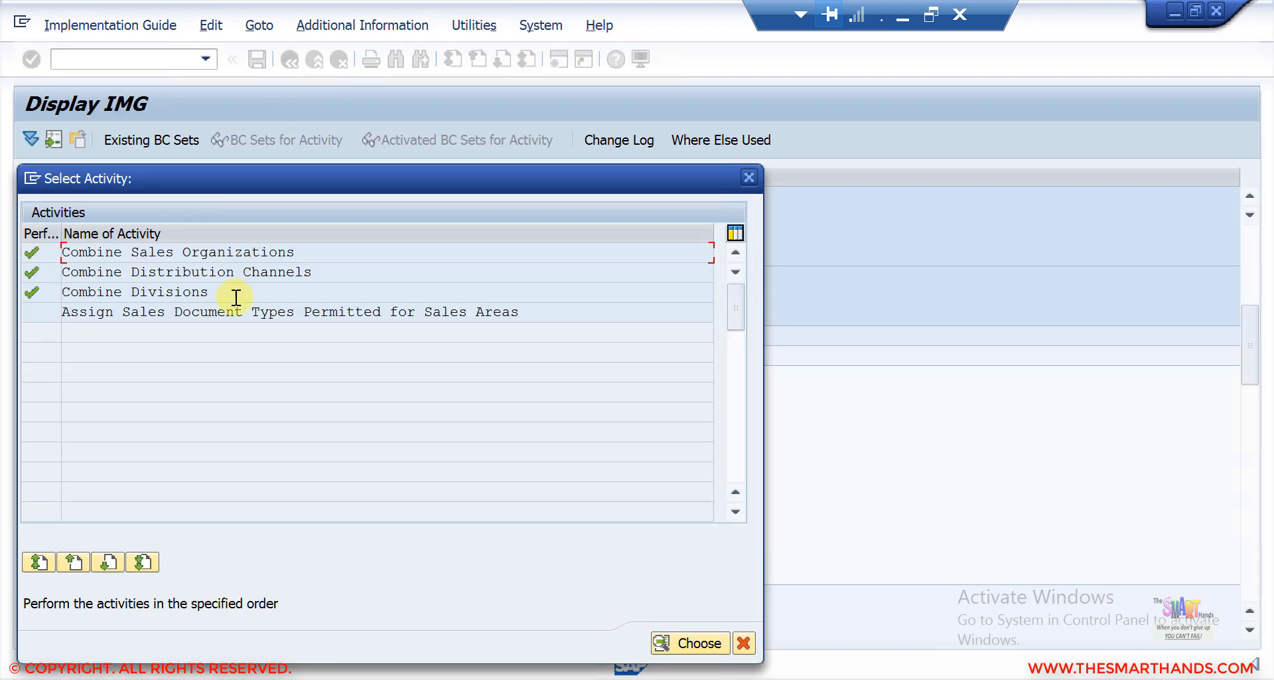
click(134, 316)
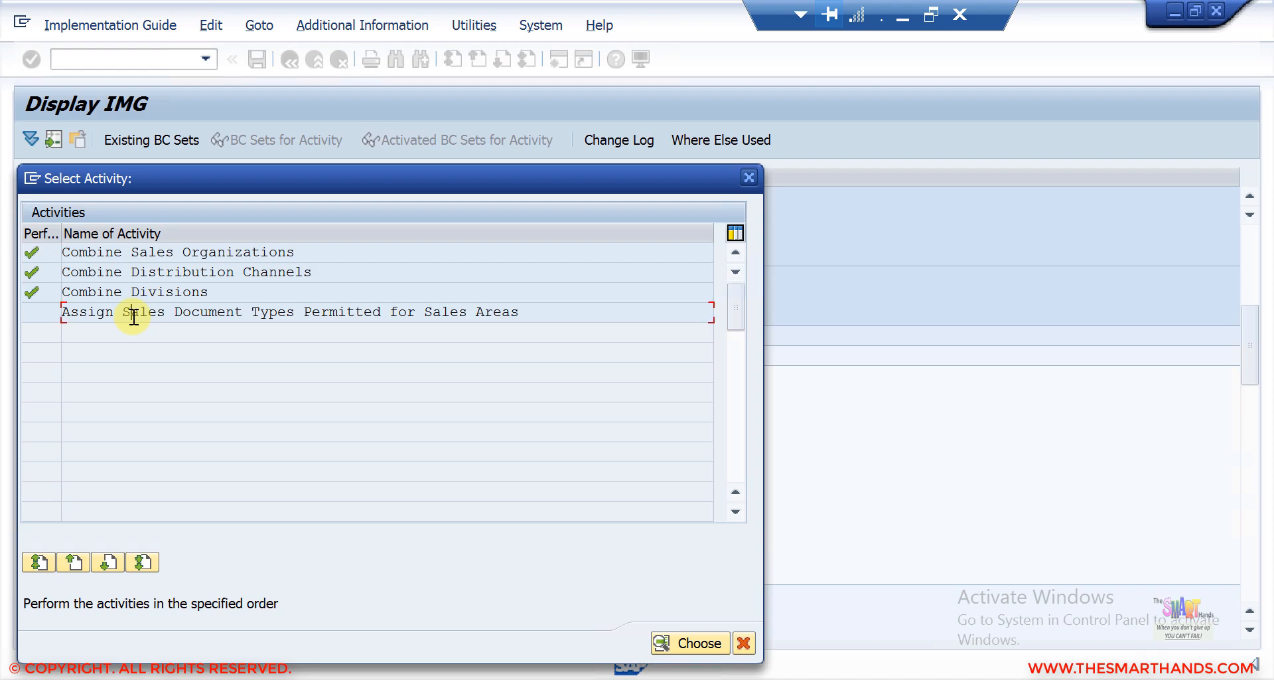
double_click(230, 317)
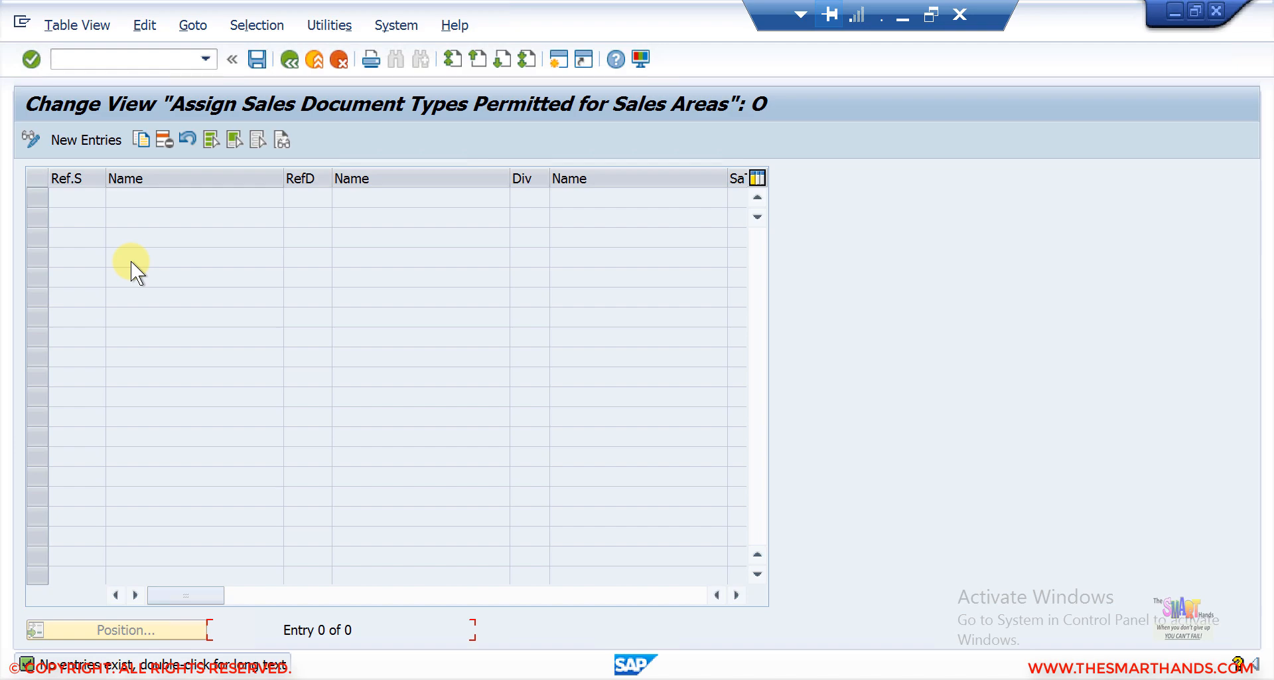
click(102, 140)
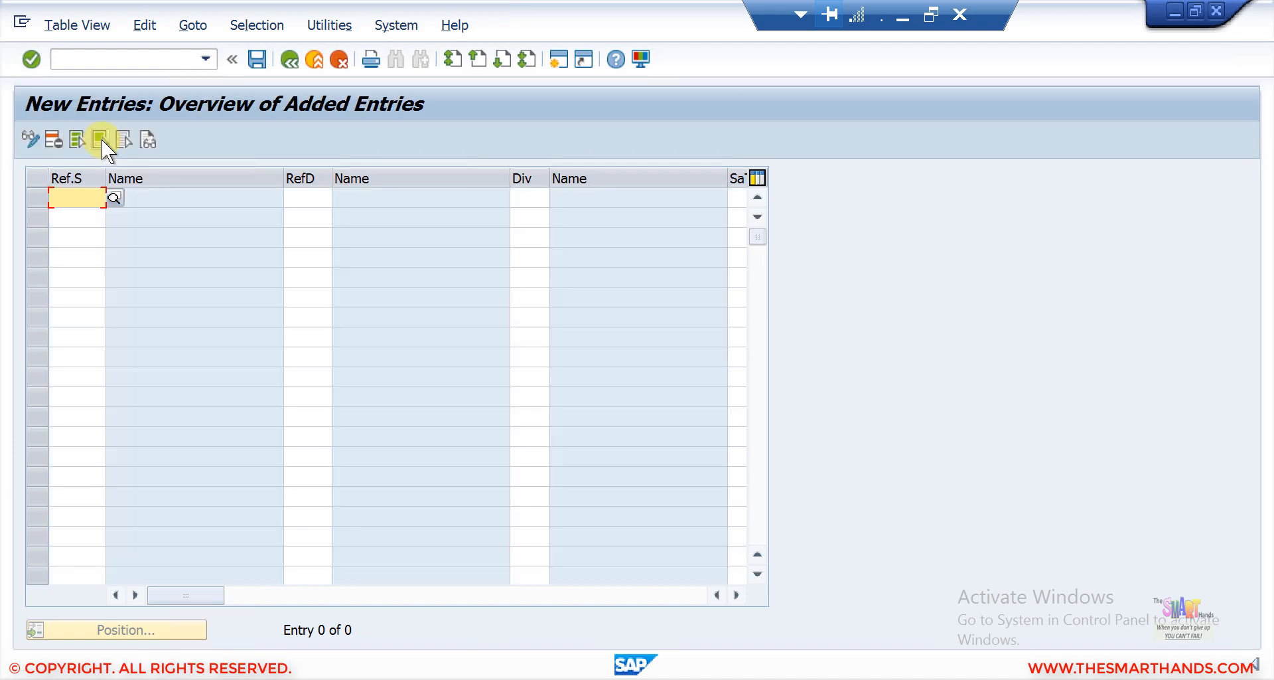
text(SDS4)
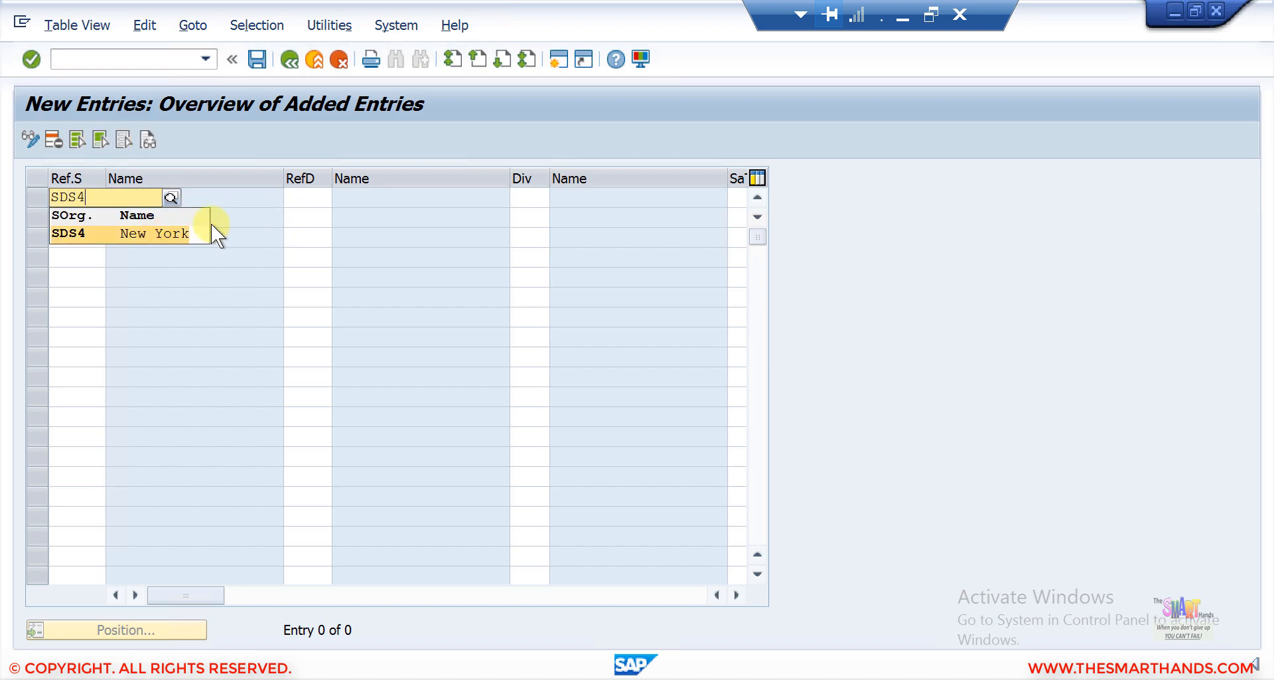
click(168, 234)
click(304, 198)
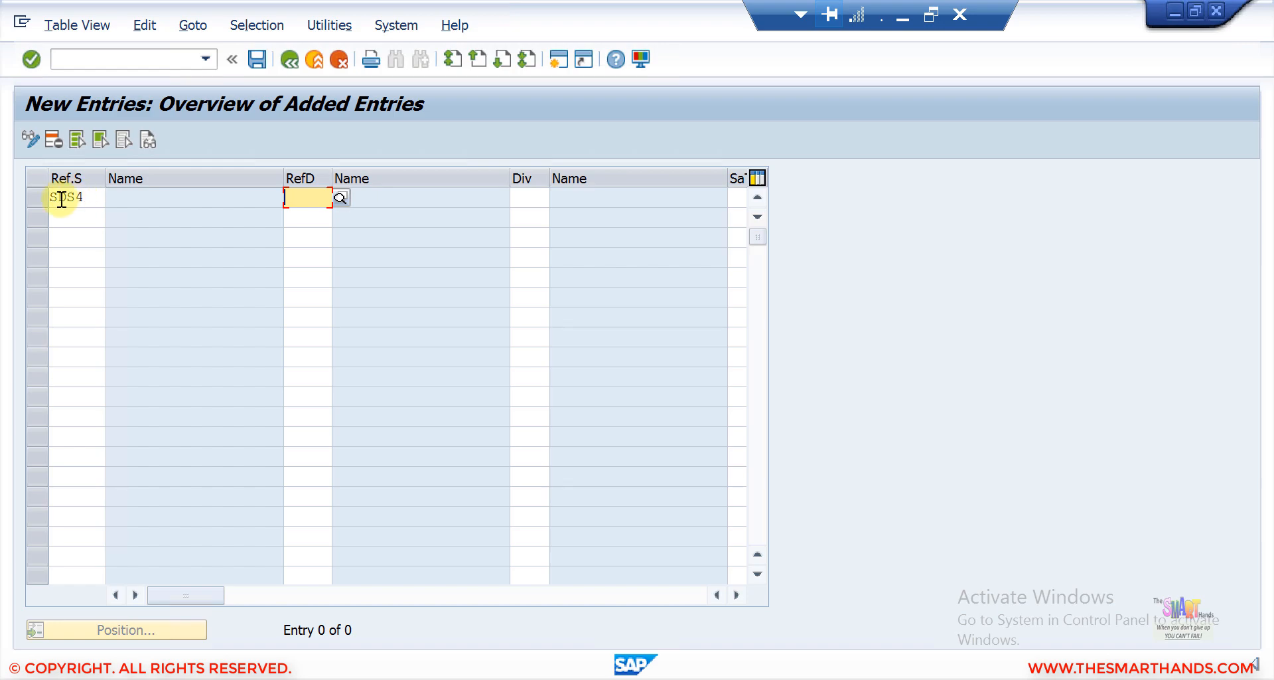
text(90)
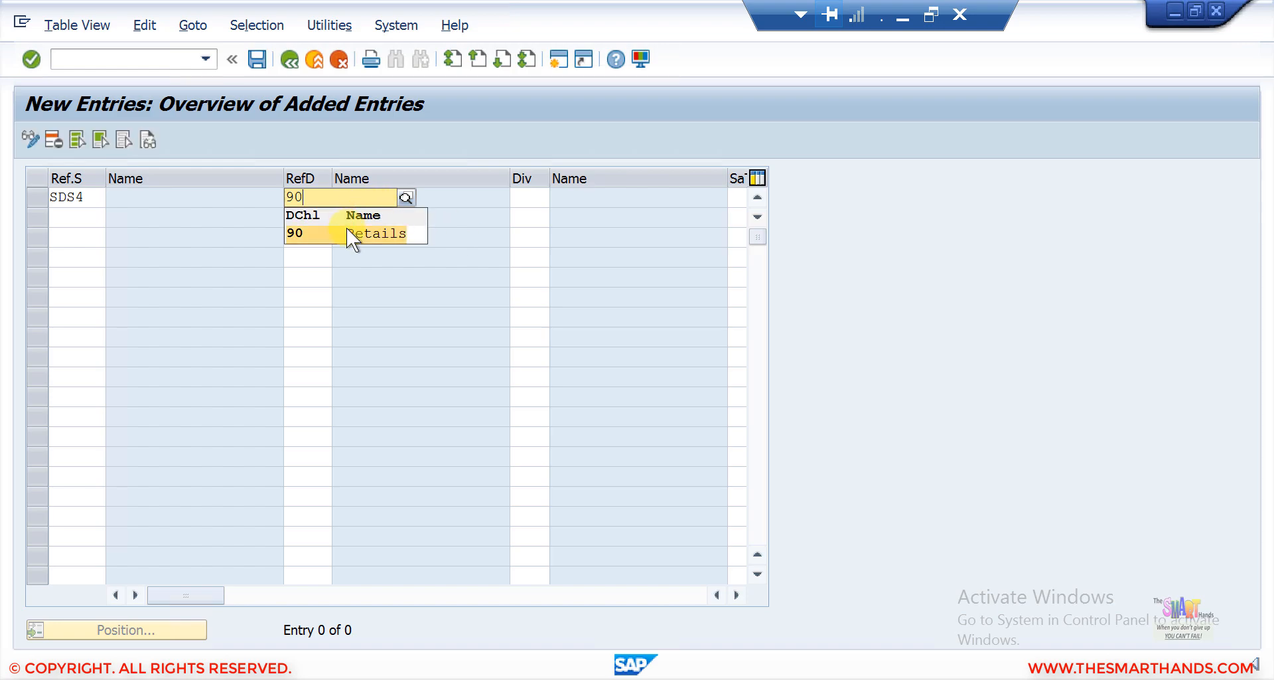
click(348, 229)
click(535, 202)
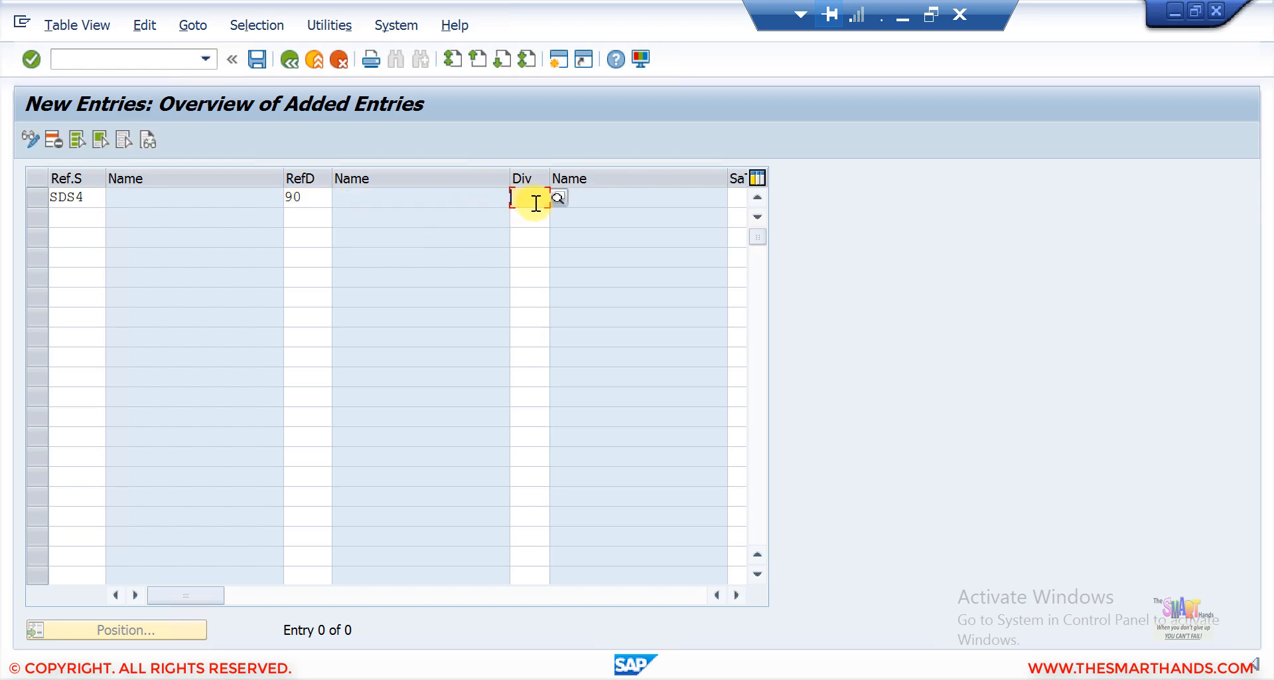
text(90)
key(Return)
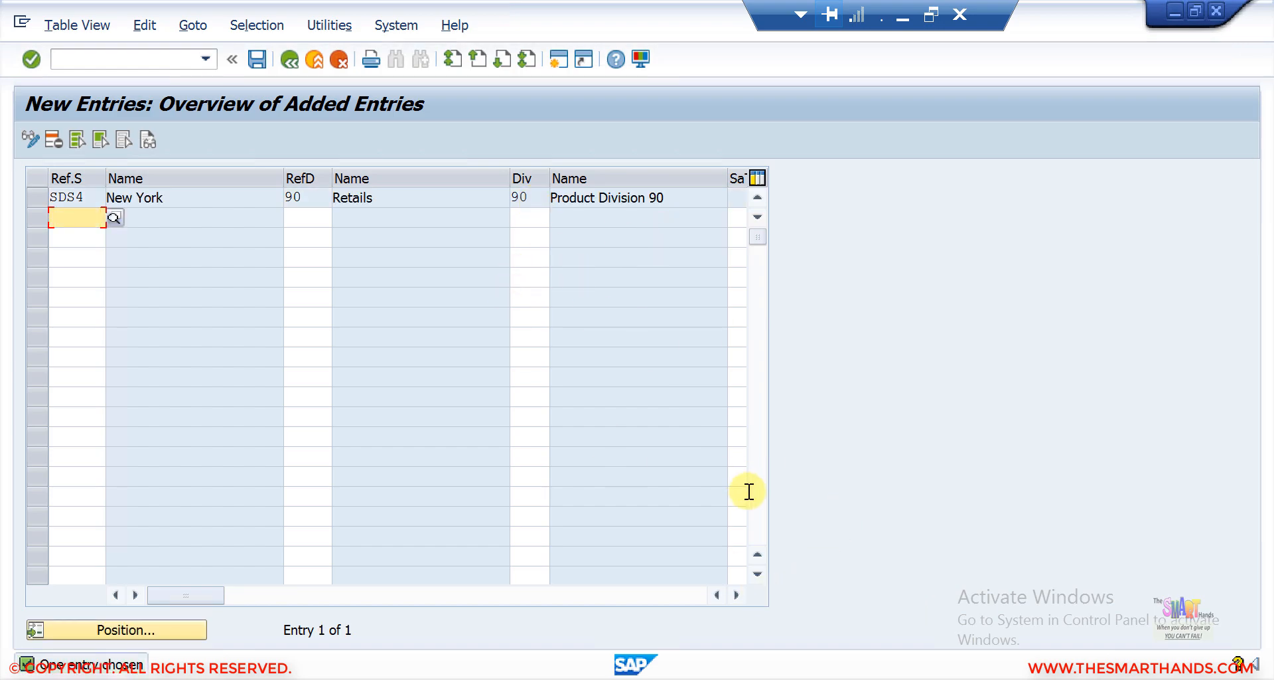
click(736, 595)
click(736, 595)
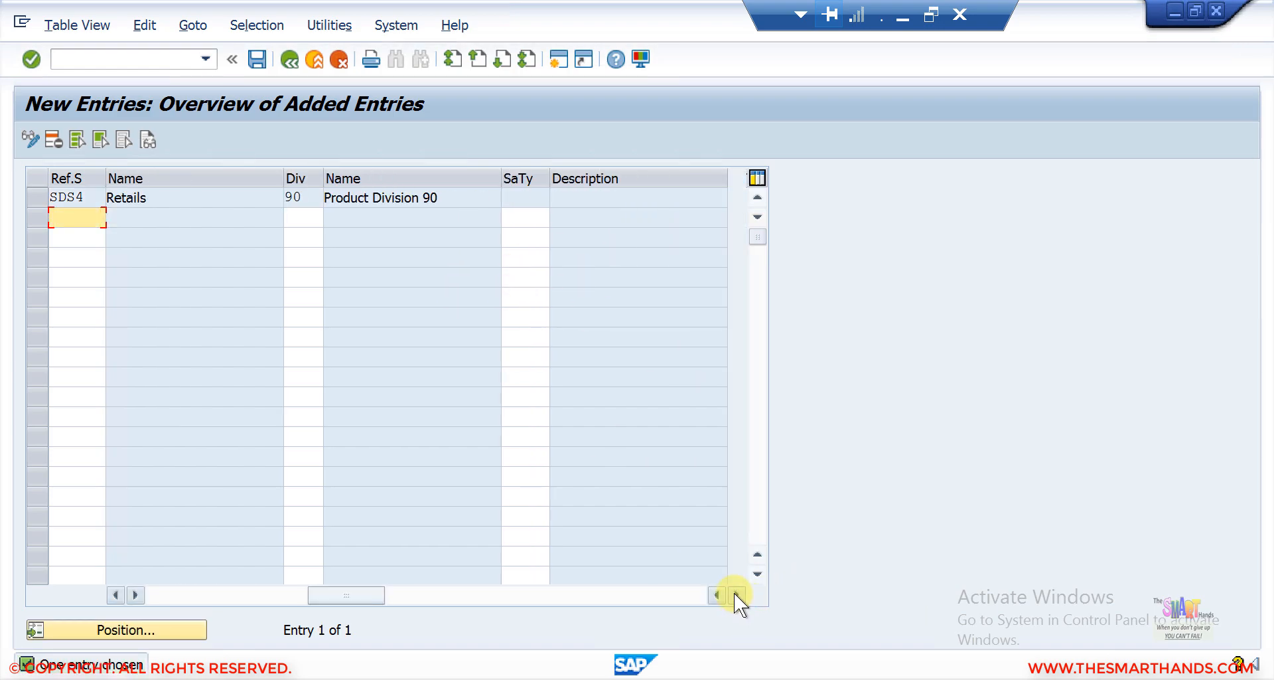
click(511, 197)
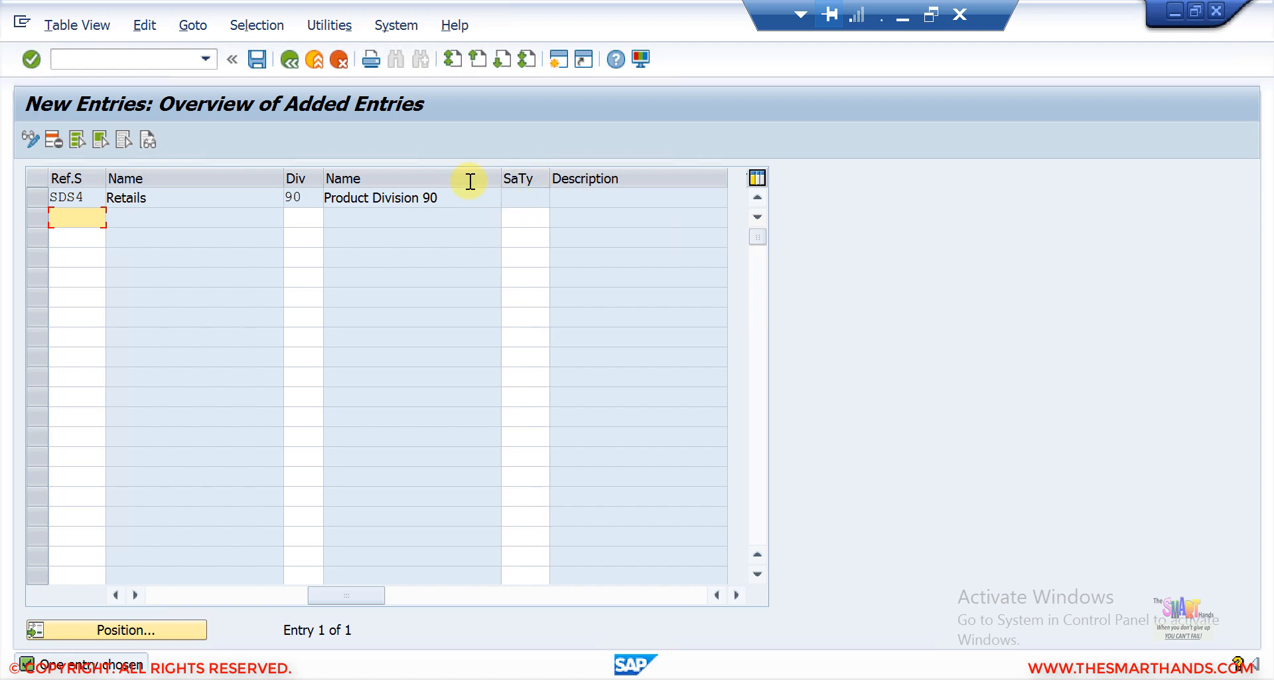
click(292, 60)
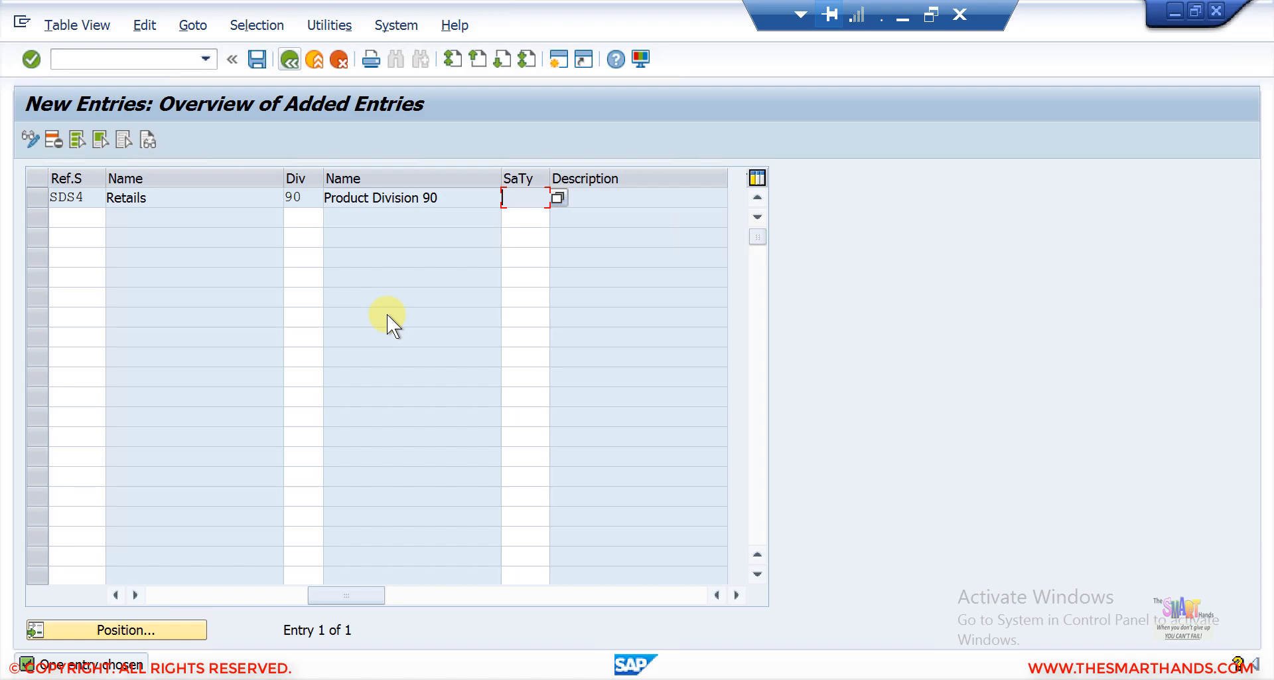
click(292, 61)
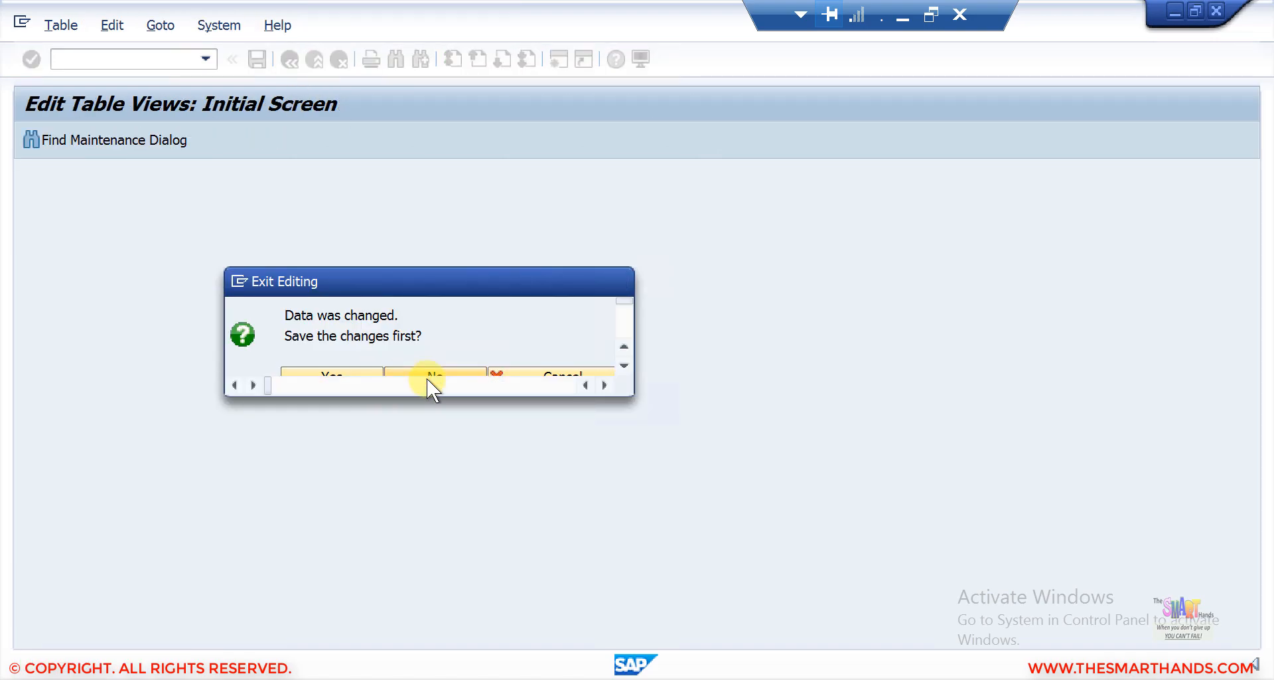
click(428, 375)
Reopen Assign Sales Document Types Permitted for Sales Areas and add a new entry for SDS4, channel 90, division 90.
double_click(129, 313)
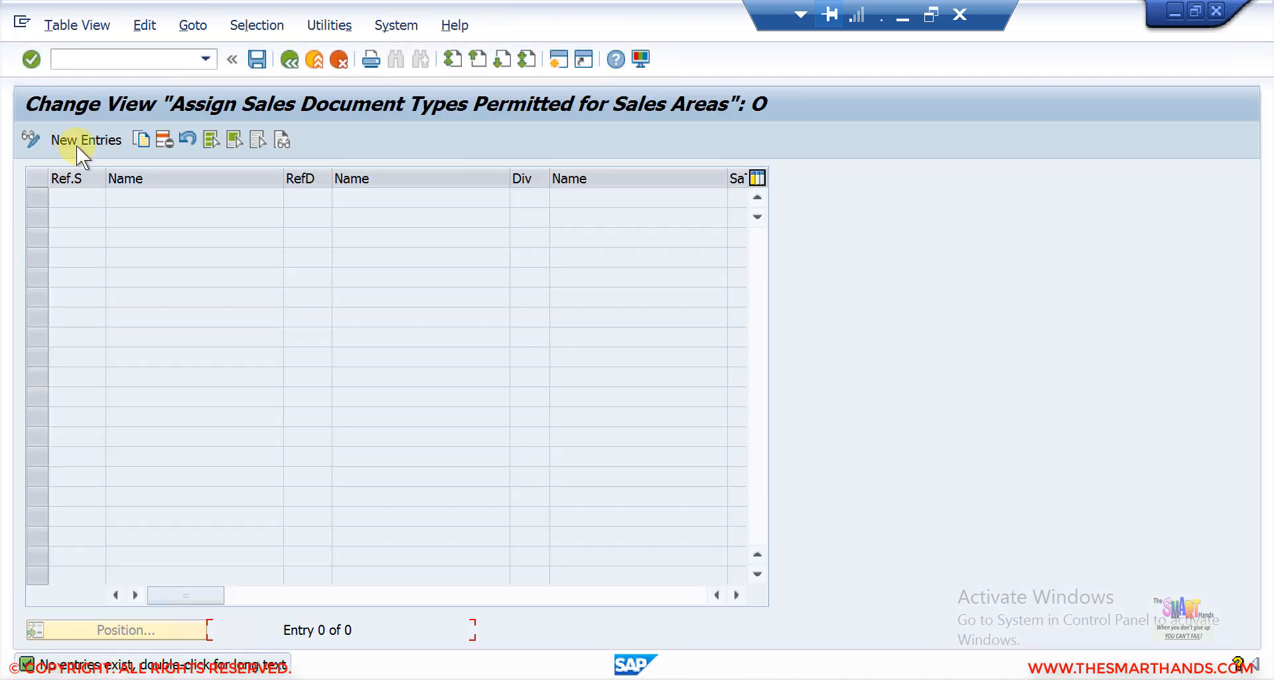
click(80, 137)
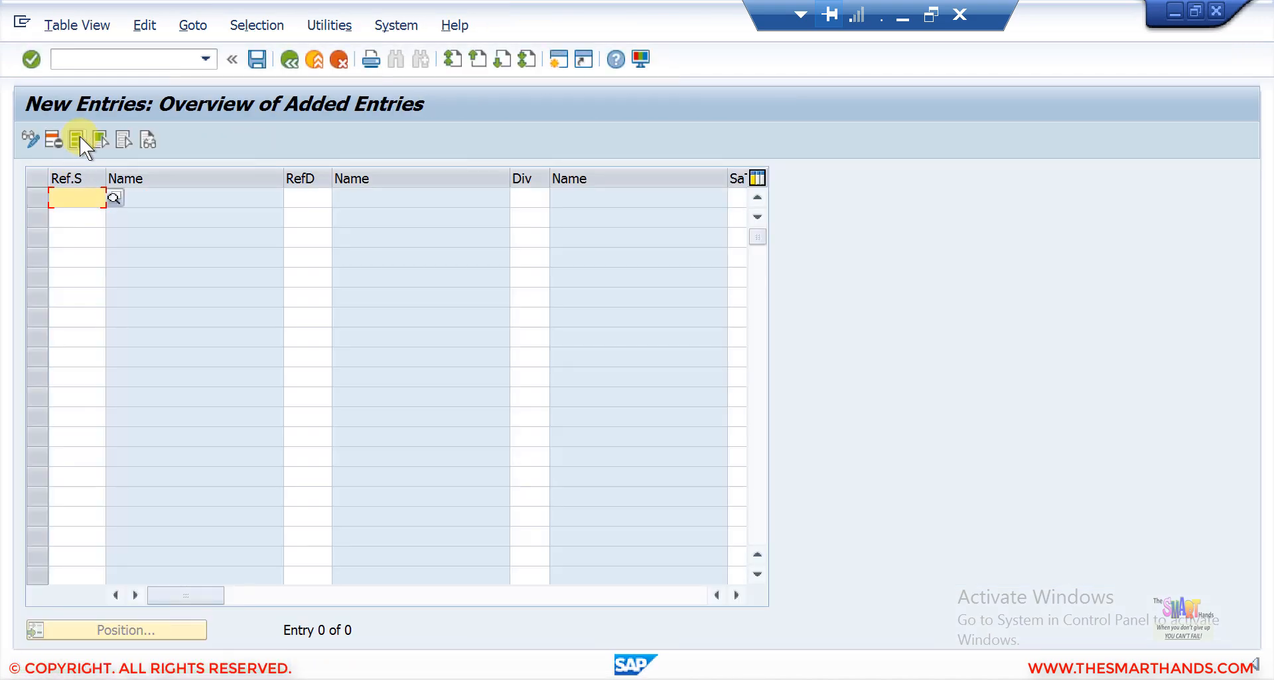
click(67, 204)
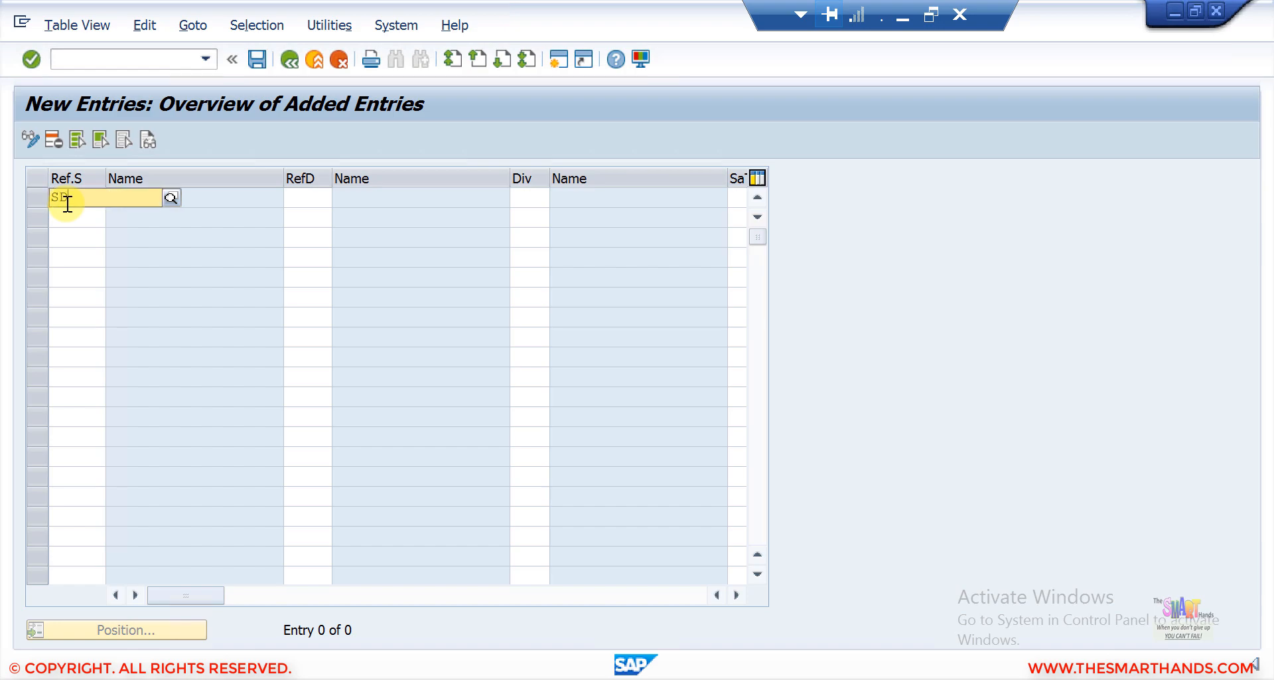
text(SDS4)
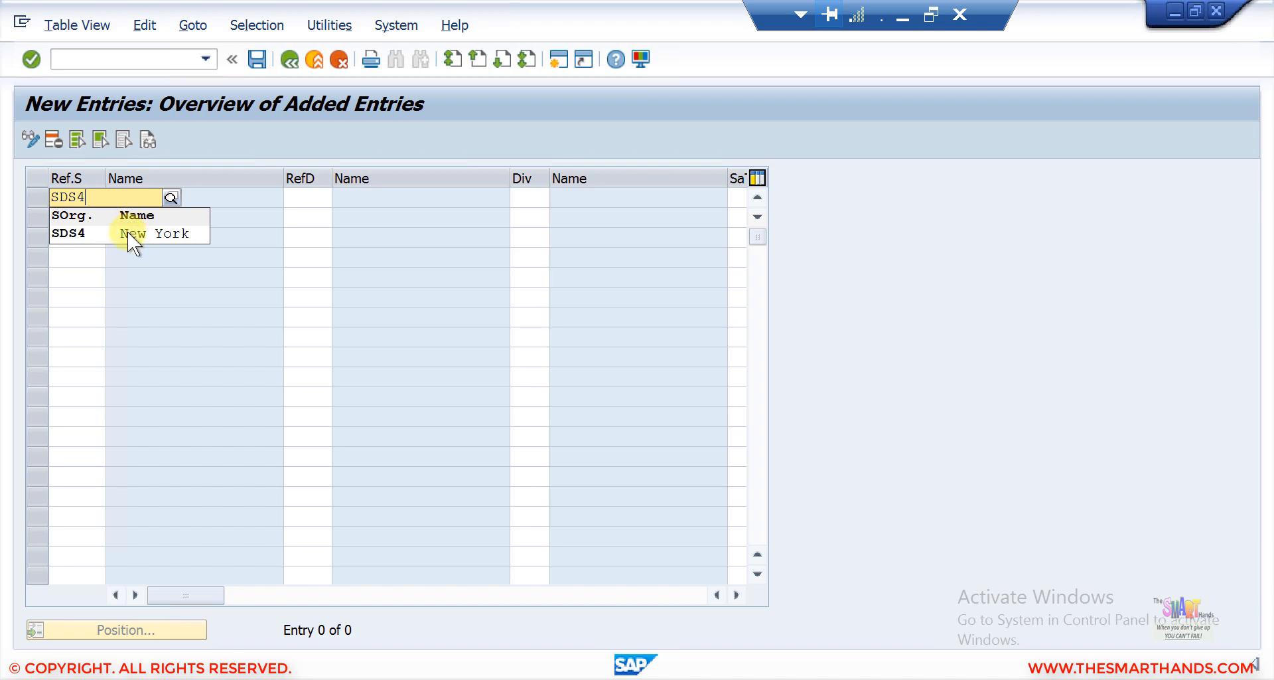
click(128, 232)
click(302, 206)
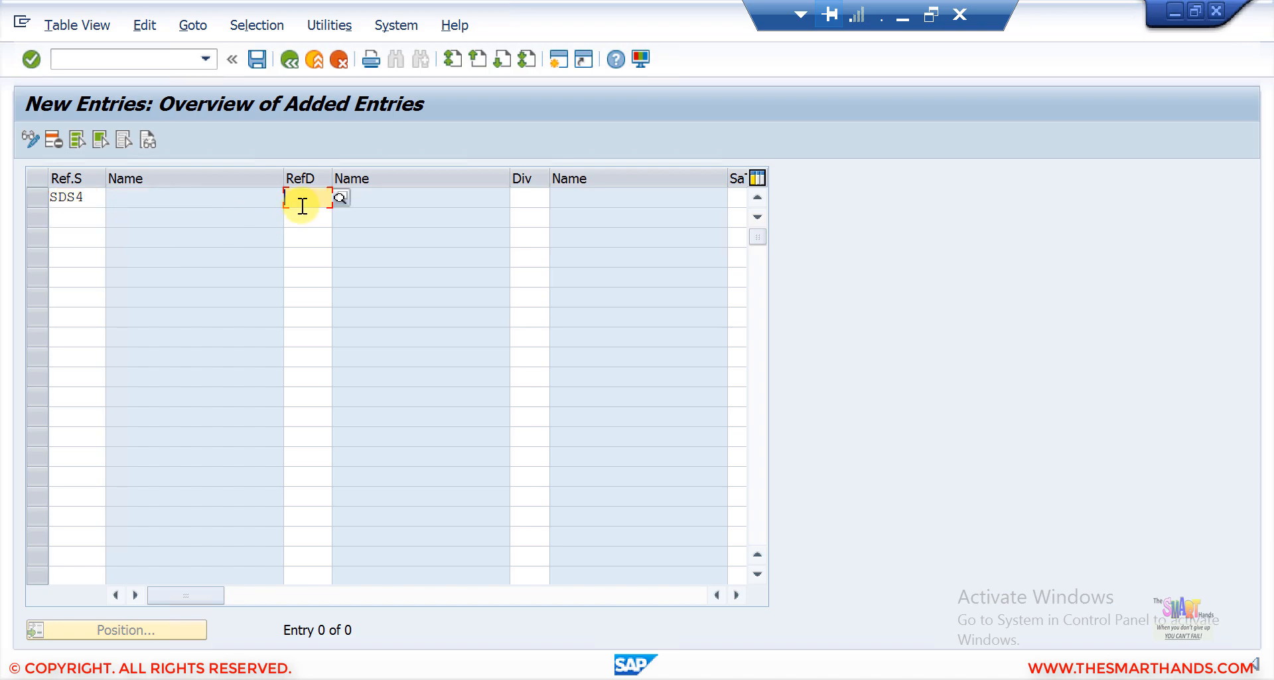
text(90)
key(Return)
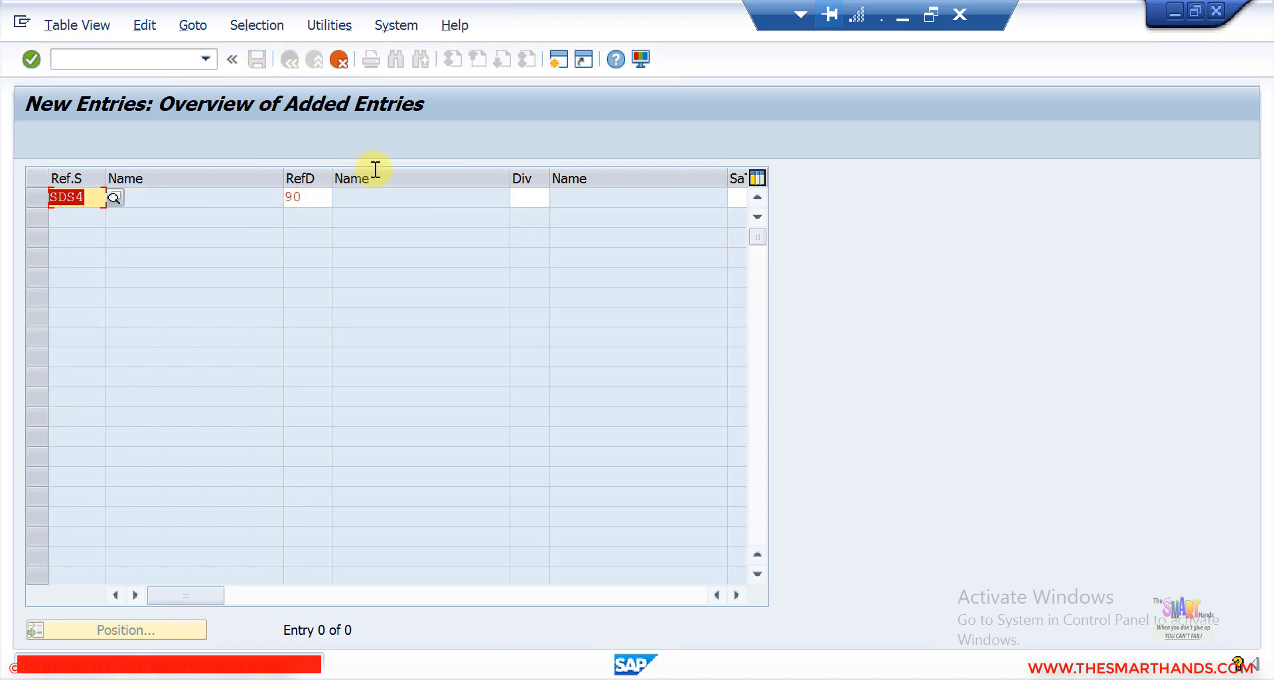
click(532, 199)
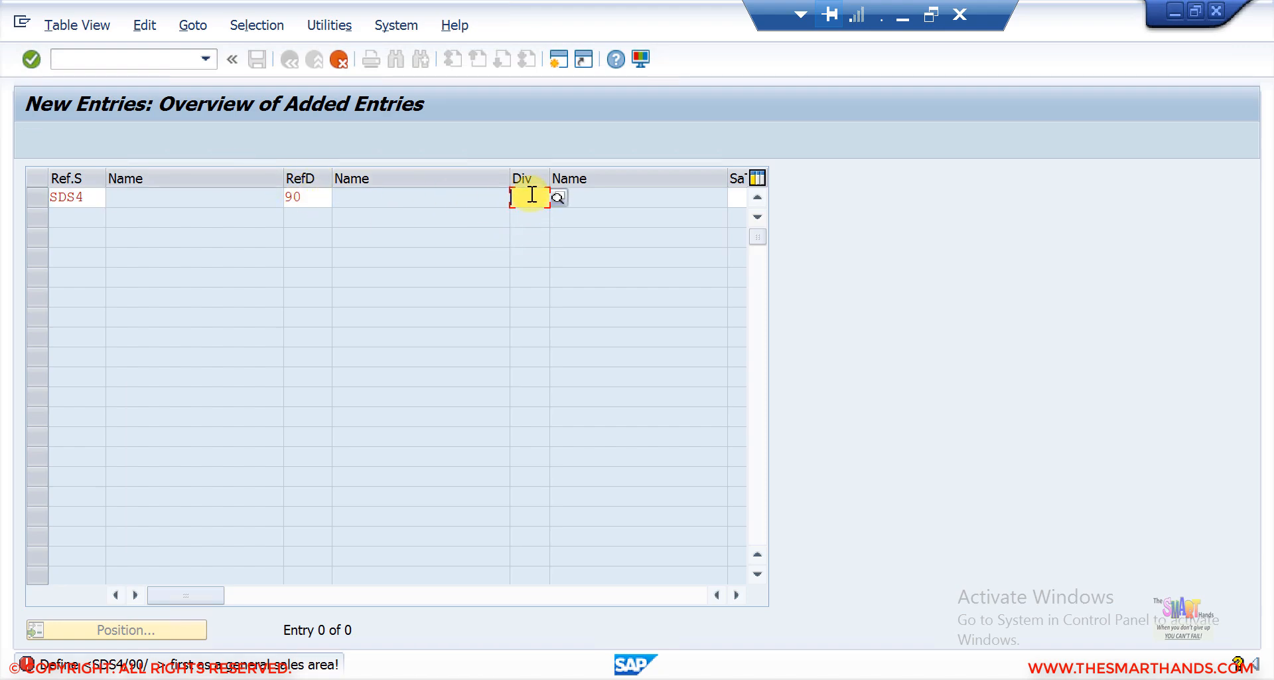
text(90)
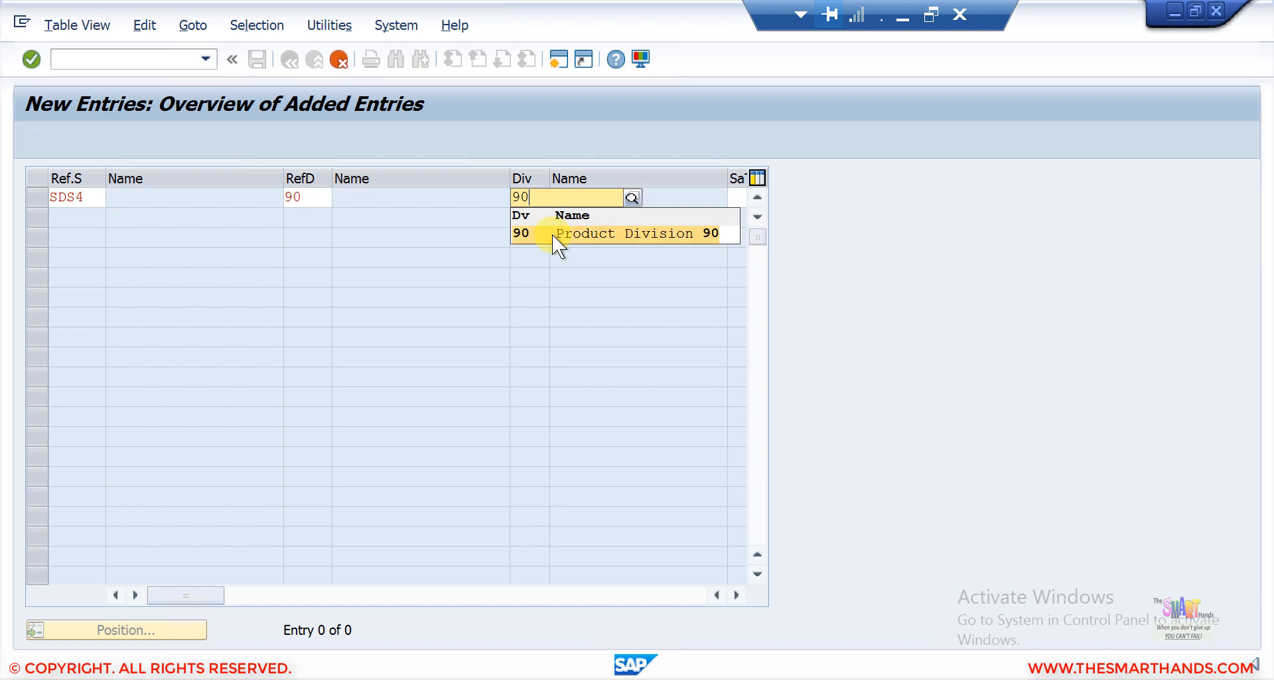
click(557, 233)
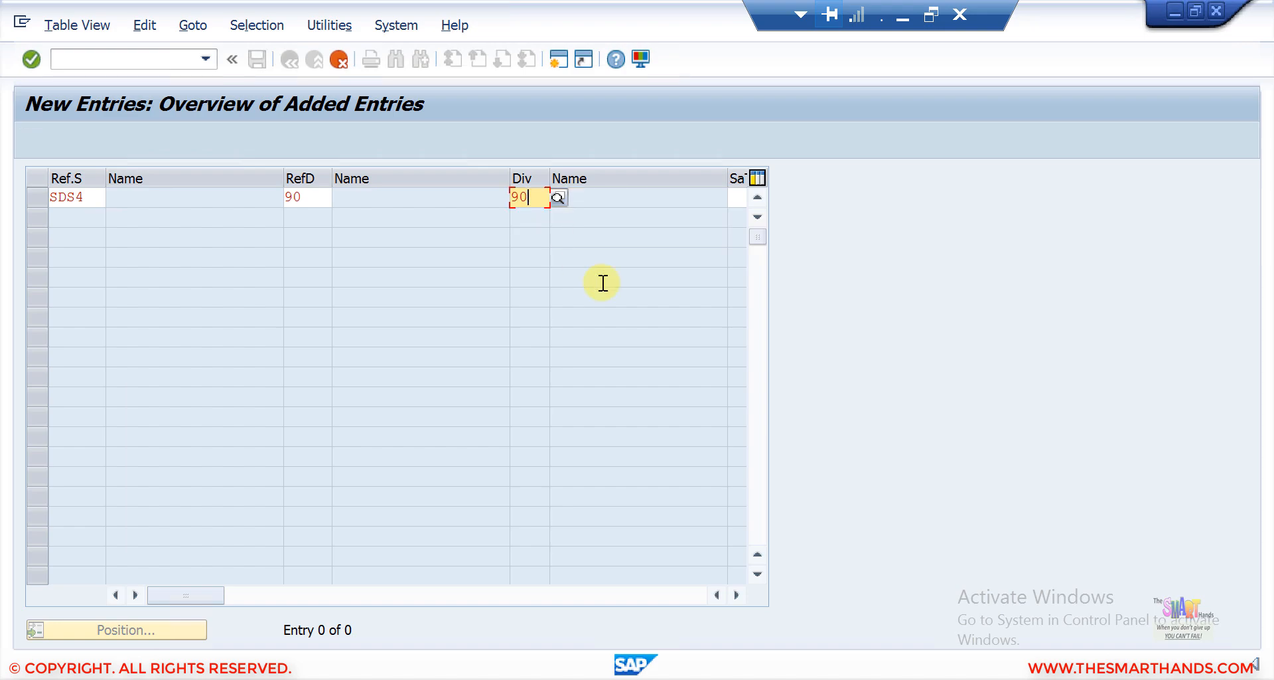
Assign sales document type YOR (Test Order) to the new SDS4/90/90 entry.
click(738, 593)
click(738, 592)
click(320, 197)
click(338, 195)
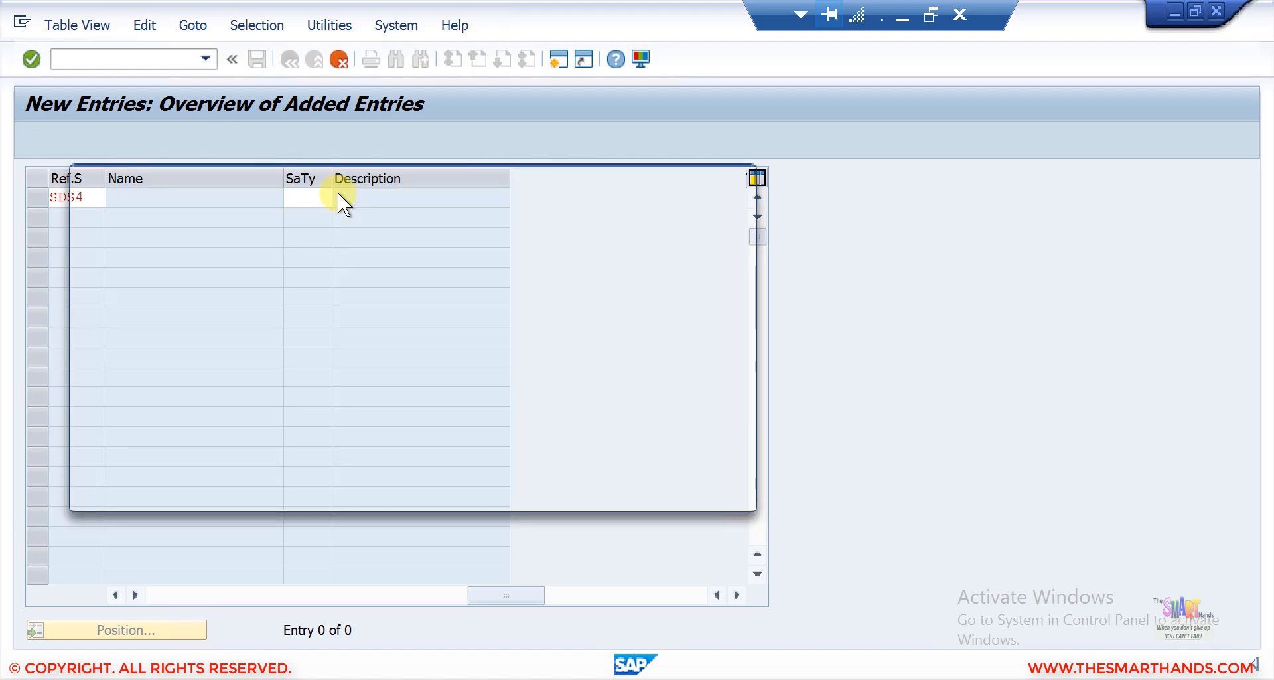
key(Page_Down)
key(Page_Down)
key(Page_Down)
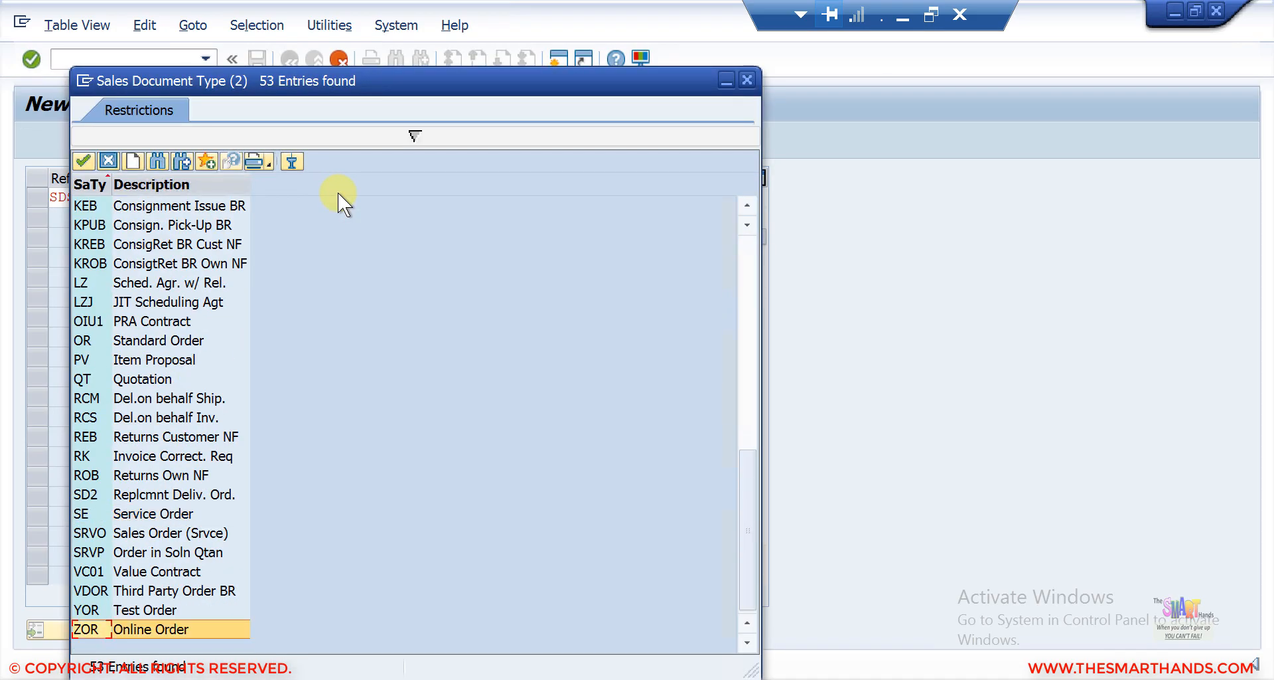
click(142, 609)
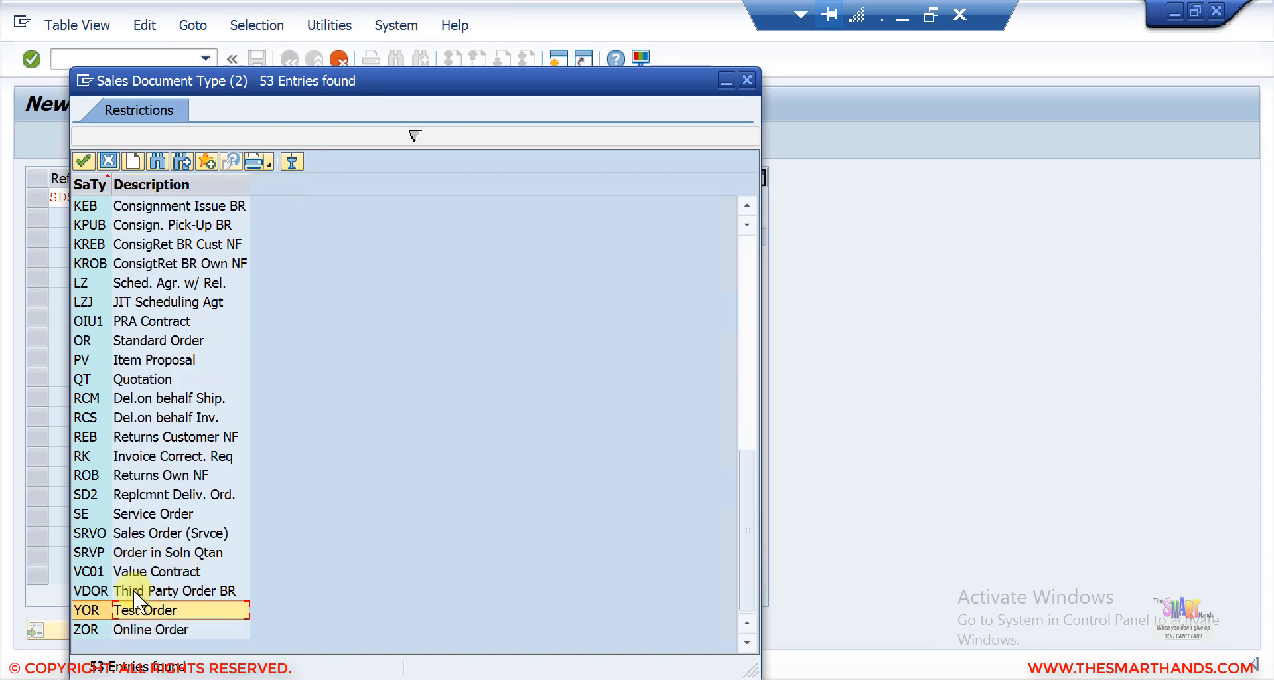
double_click(134, 604)
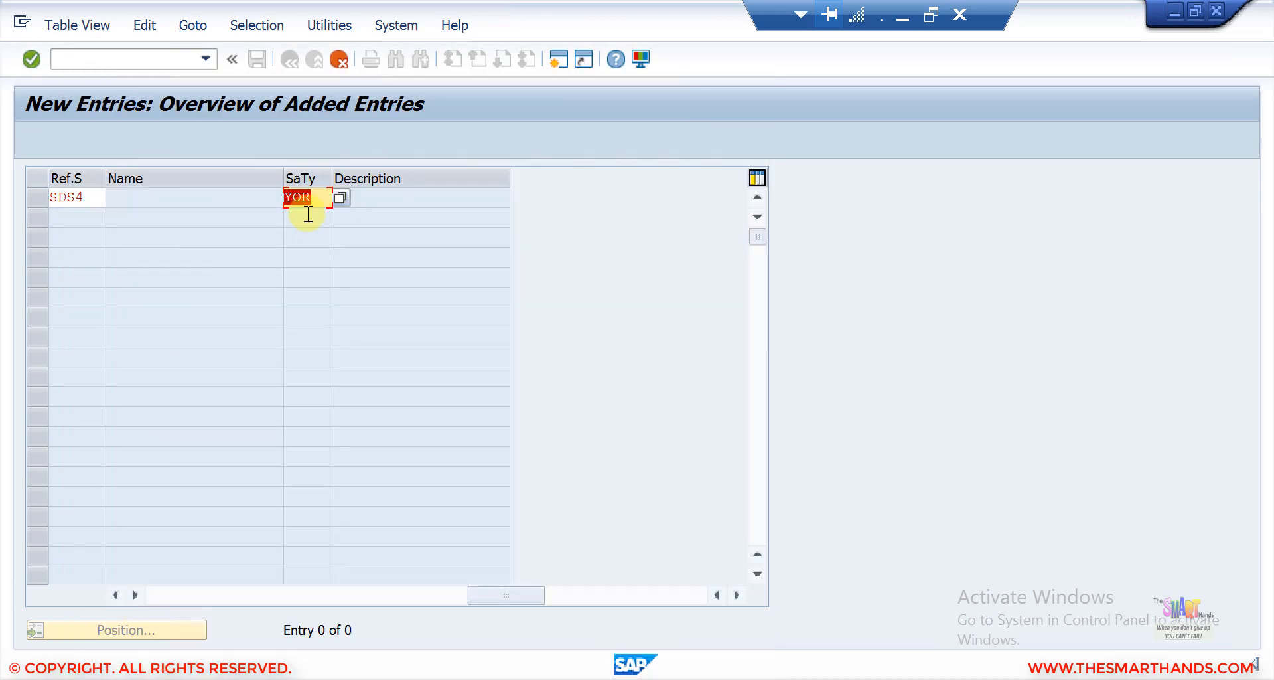
key(Return)
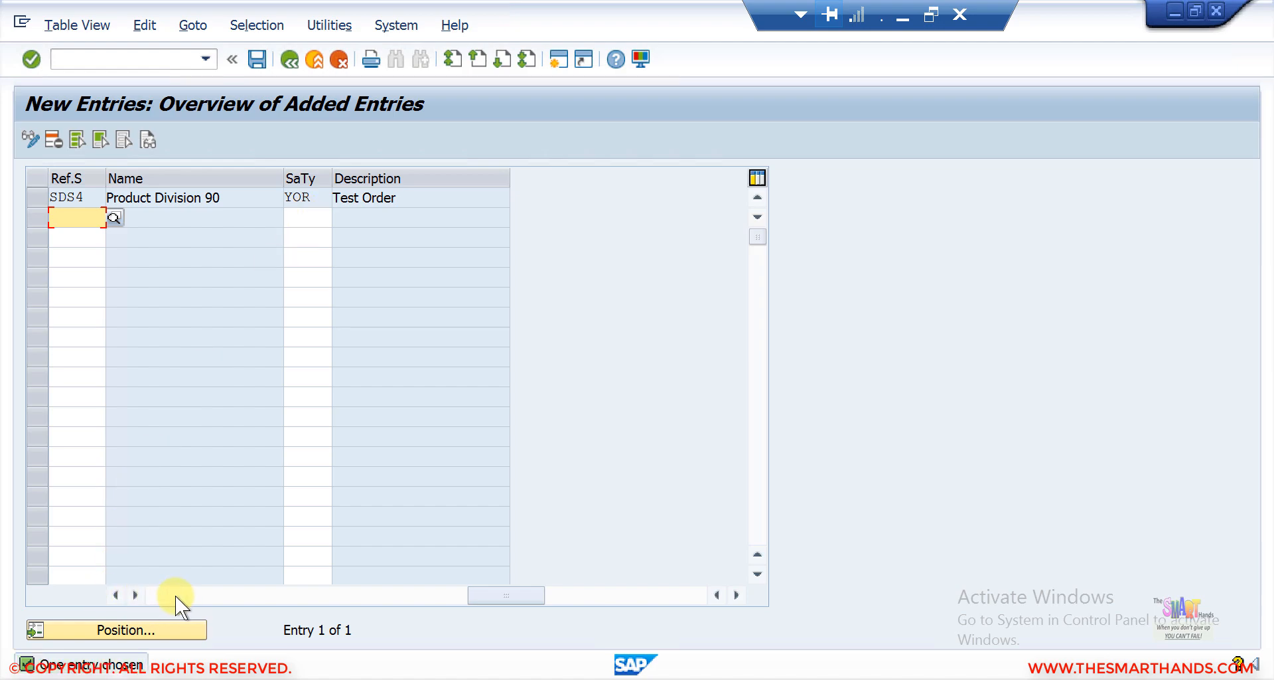
click(161, 594)
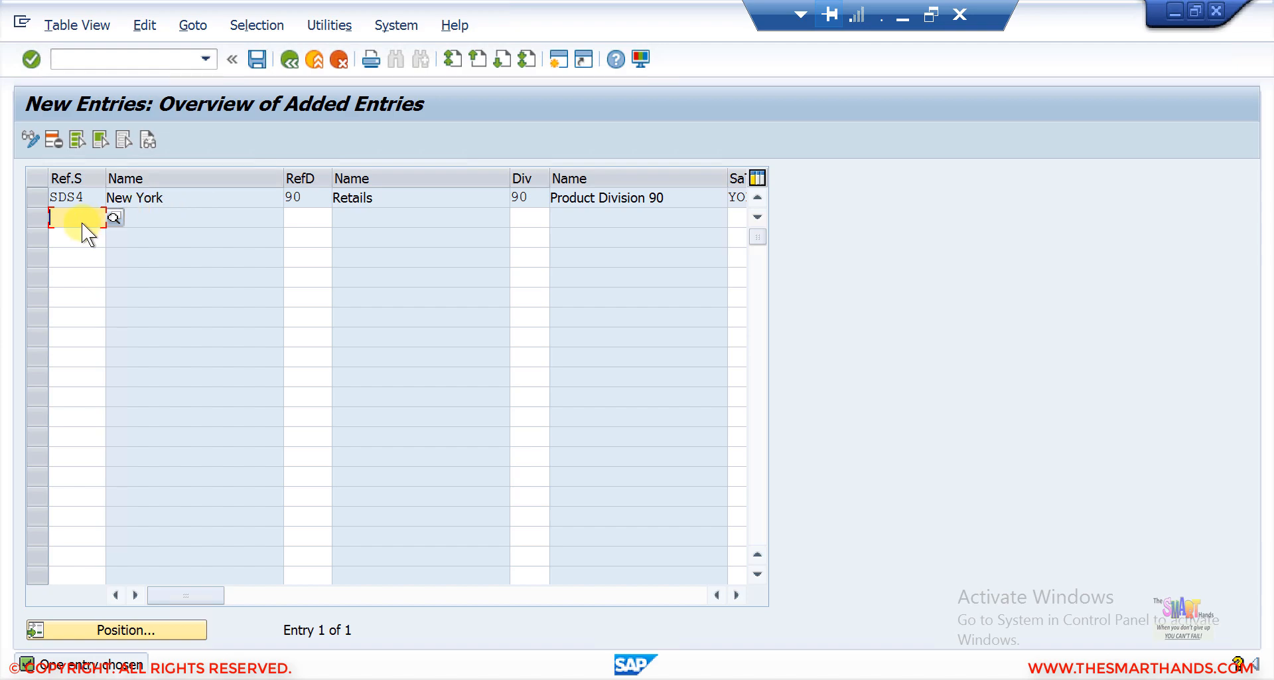
Add another new entry for sales organization SDS4 with reference distribution channel 90 and division 90.
text(SD)
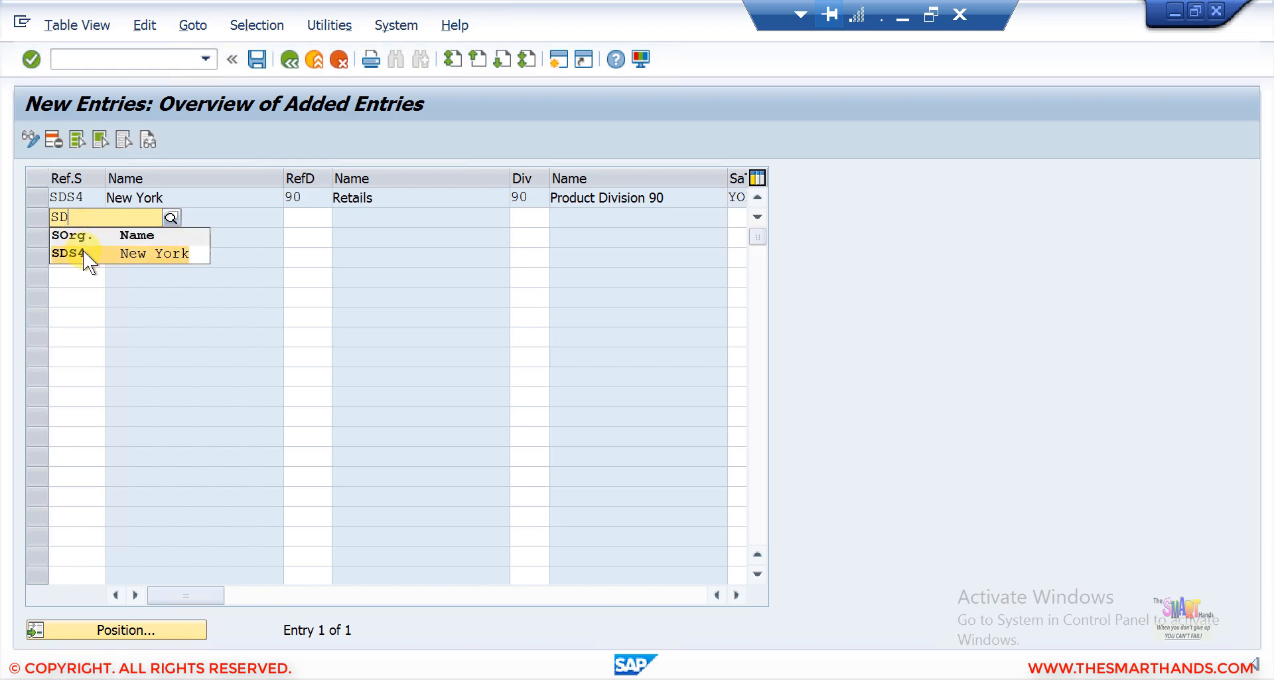
click(82, 252)
click(302, 223)
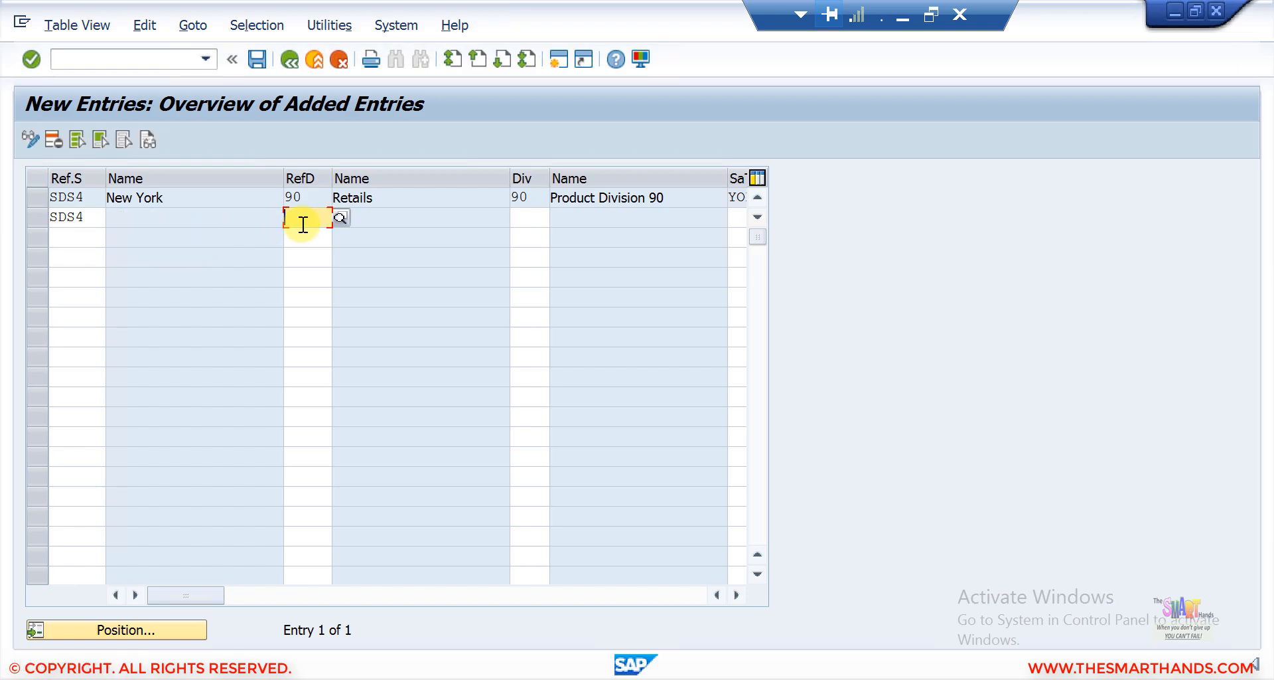
text(90)
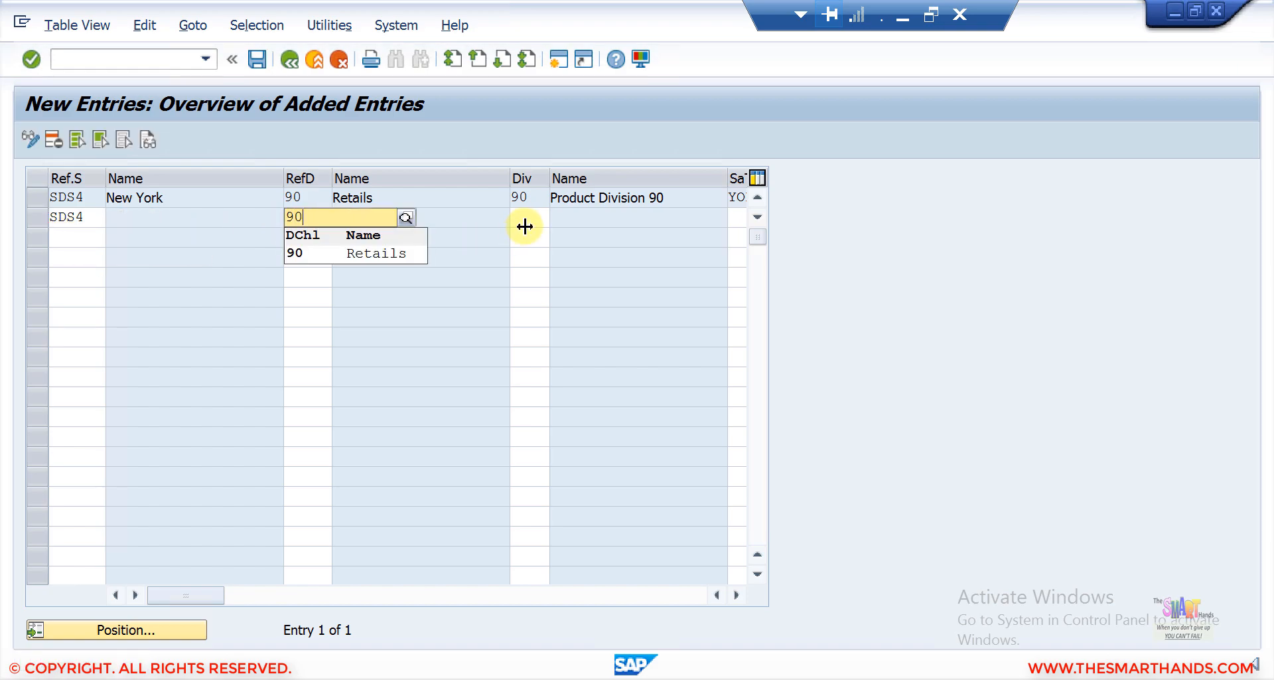
click(406, 255)
click(531, 216)
text(90)
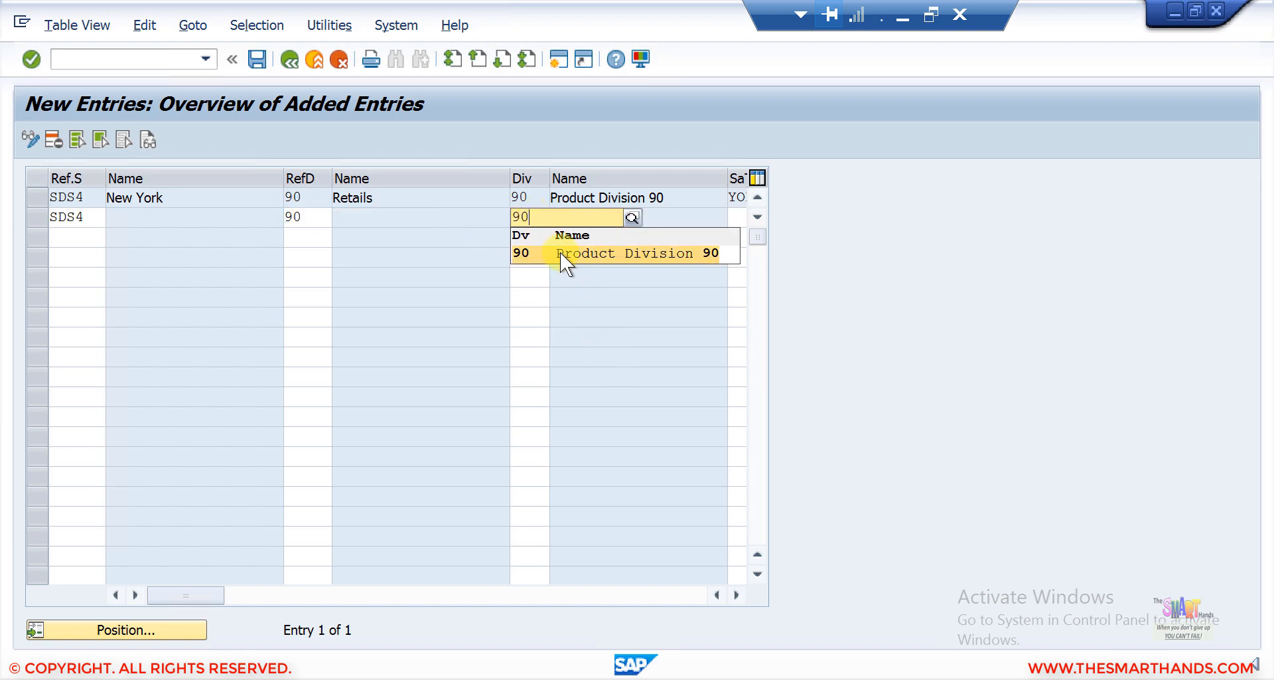
click(560, 252)
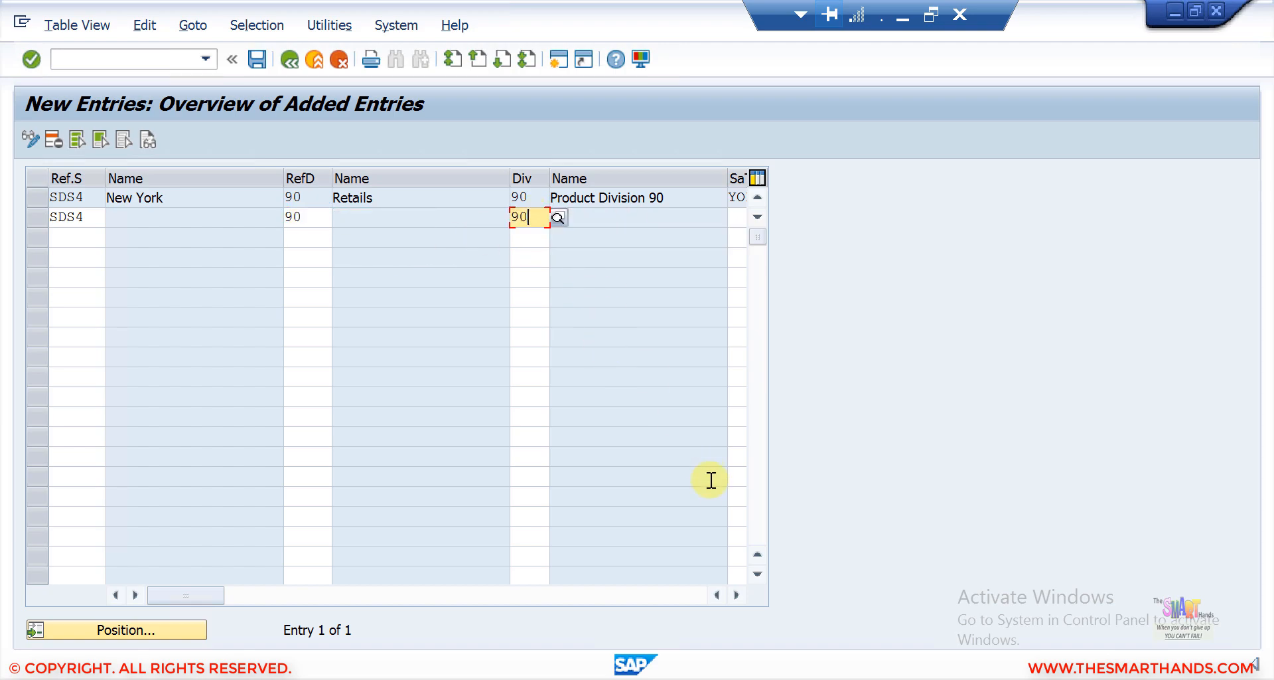
Assign sales document type ZOR (Online Order) to the second SDS4/90/90 entry, save it to the request and leave the activity.
click(736, 595)
click(737, 595)
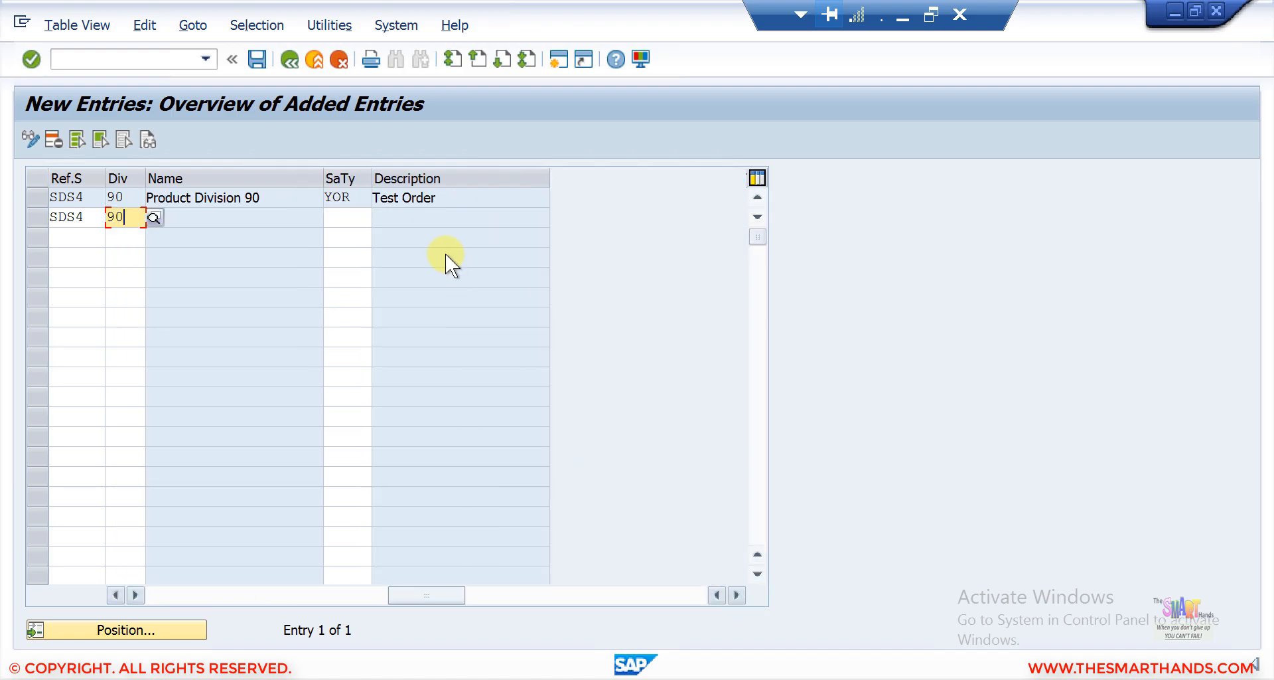
click(329, 216)
click(381, 217)
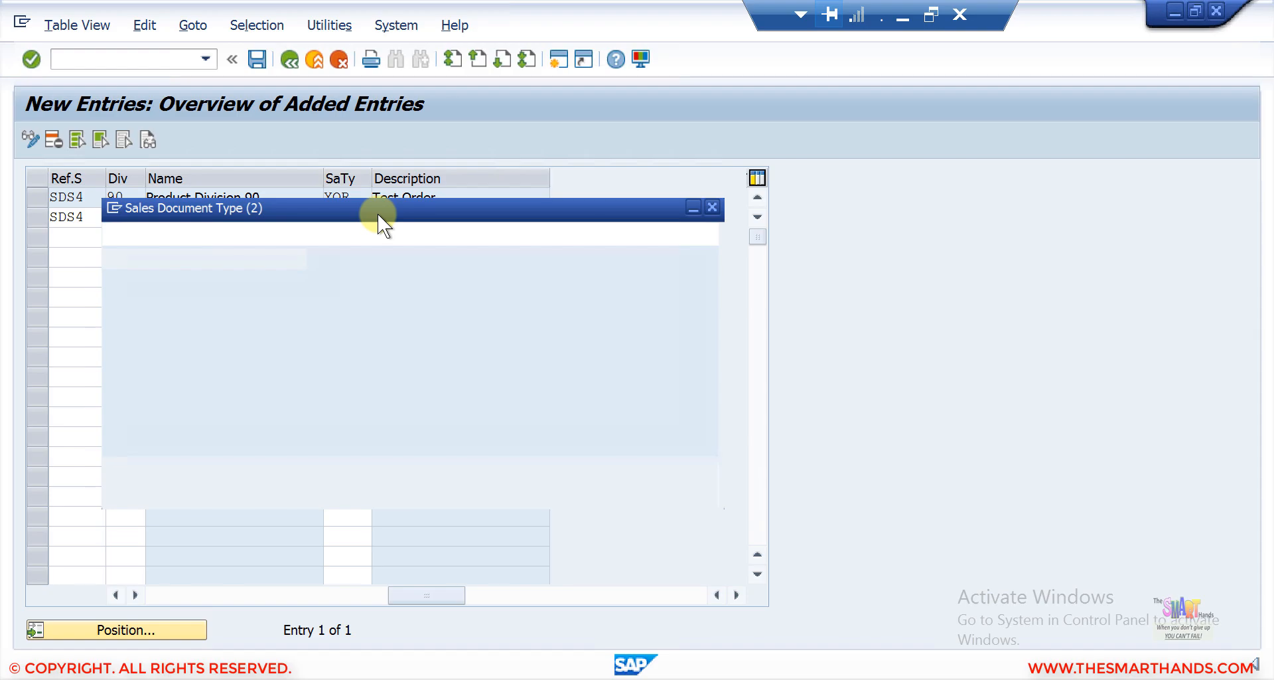
key(Page_Down)
key(Page_Down)
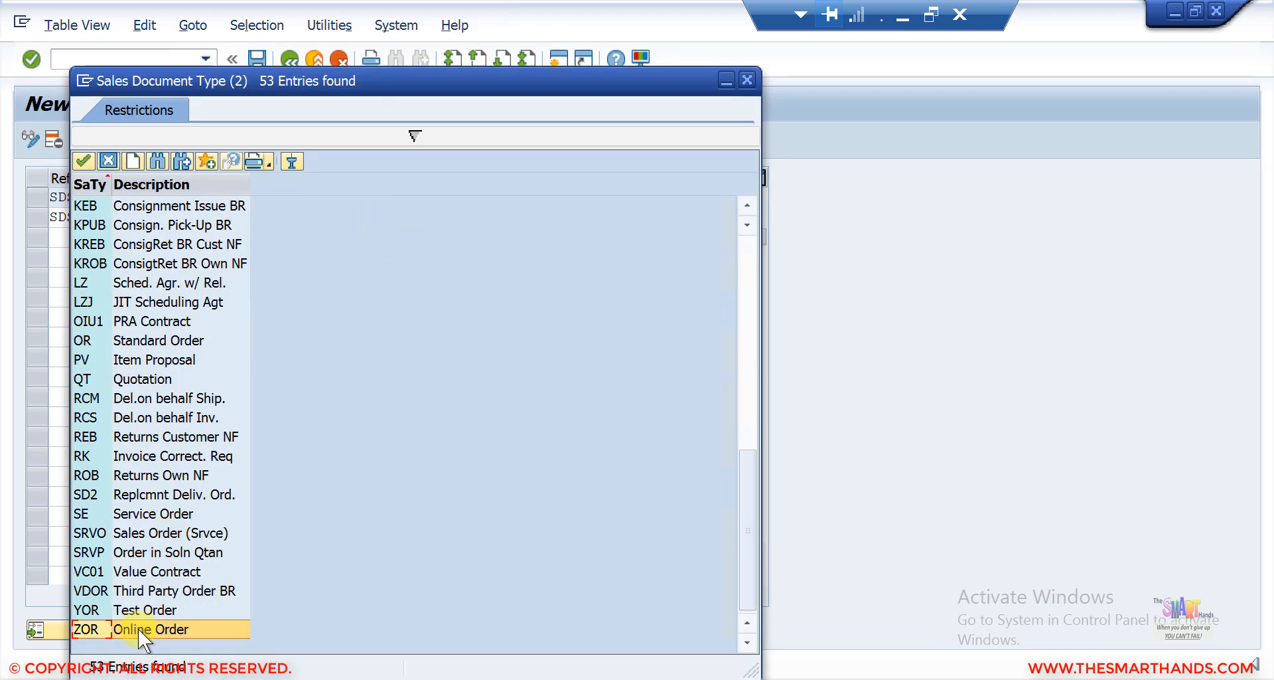
double_click(138, 628)
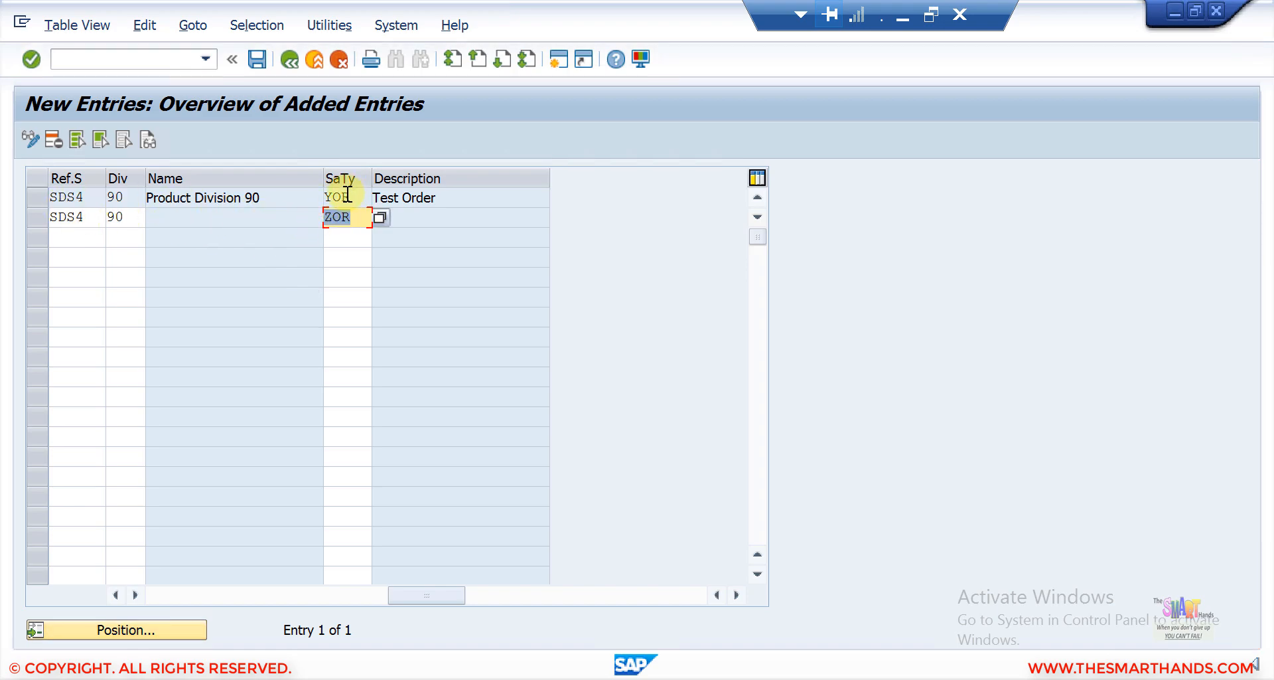
click(259, 63)
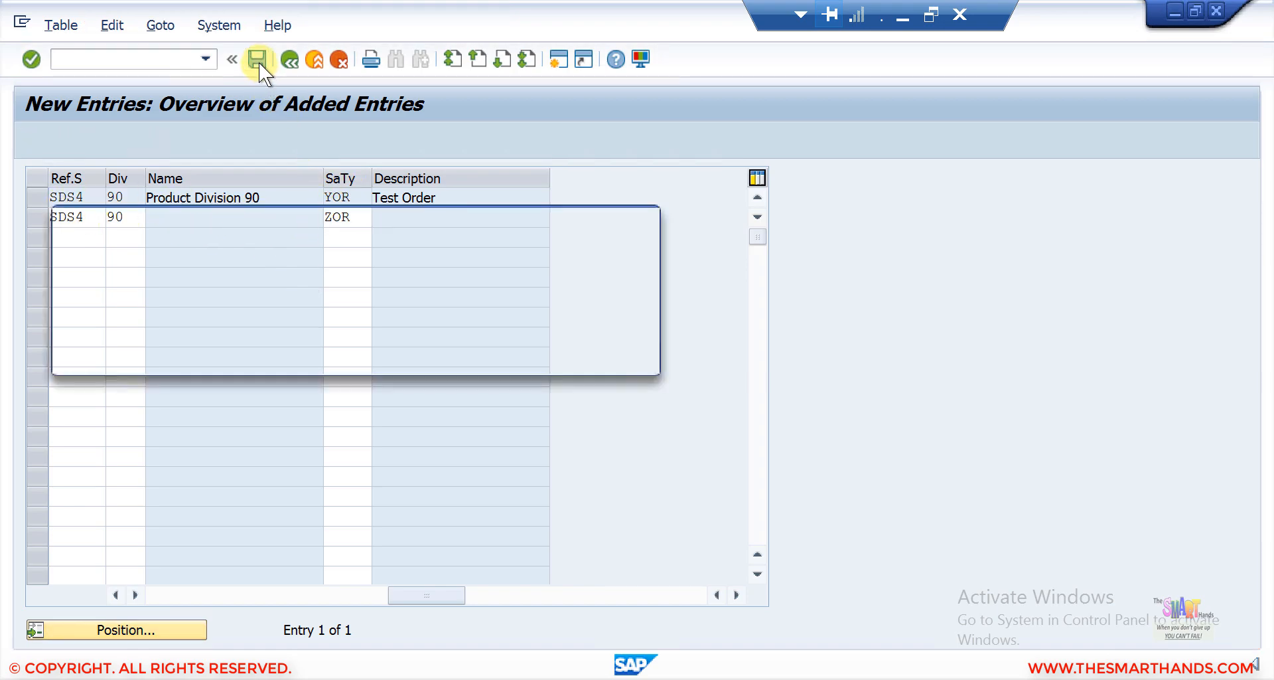
click(383, 353)
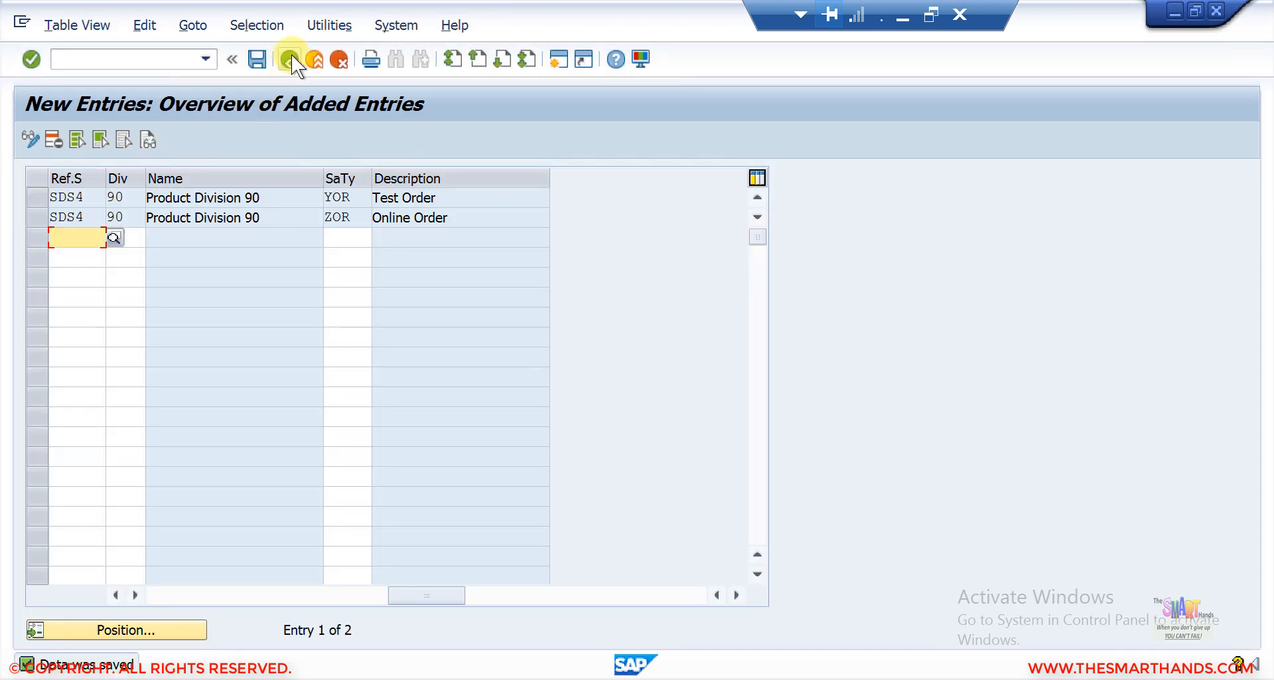
click(290, 59)
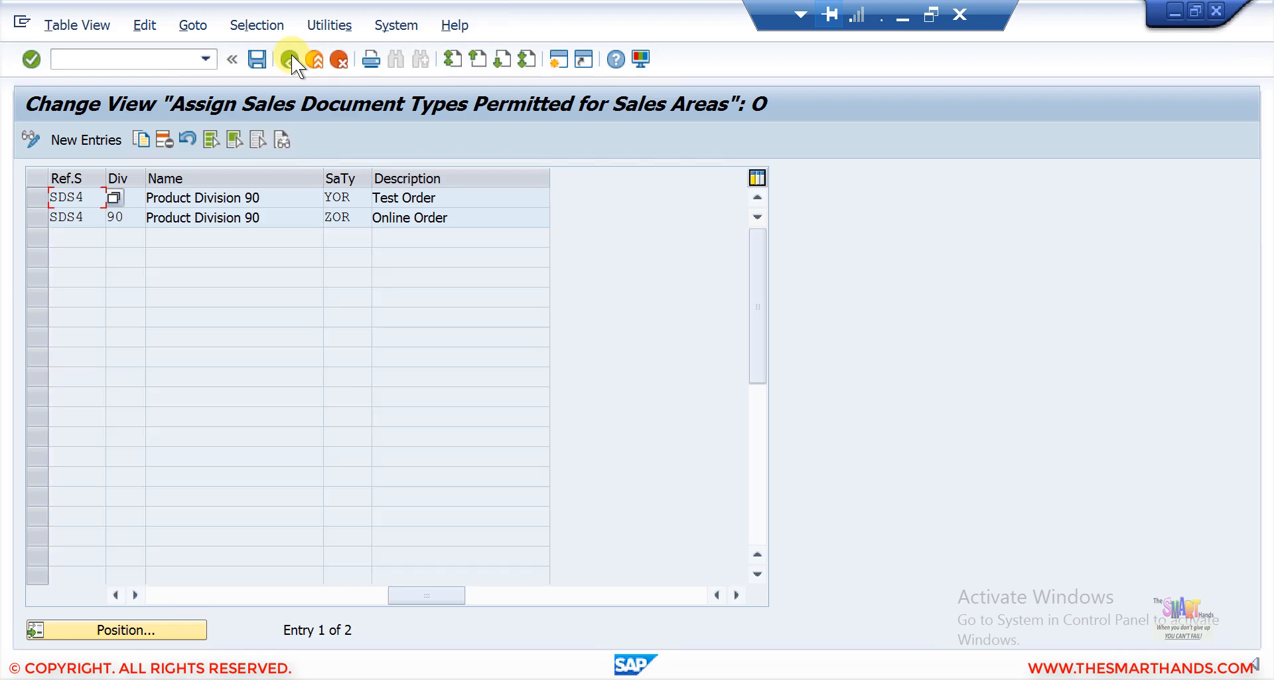
click(291, 58)
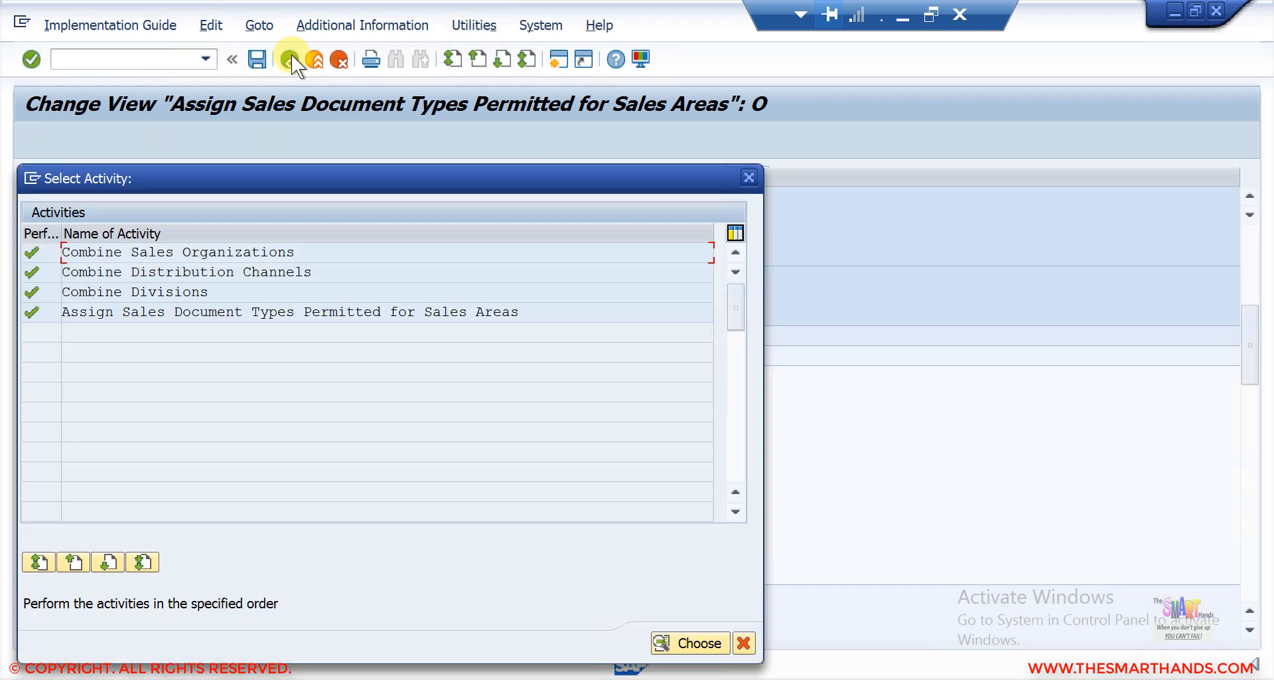
click(748, 177)
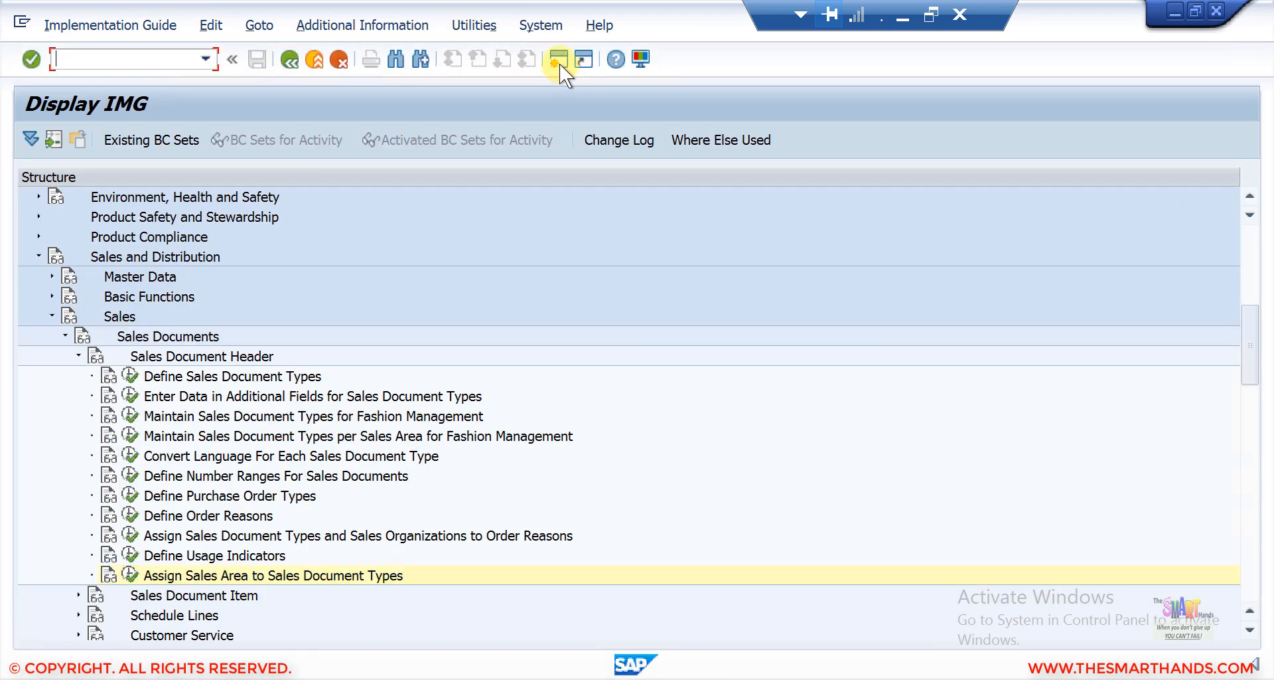
Open a new session and start transaction VA01.
click(560, 62)
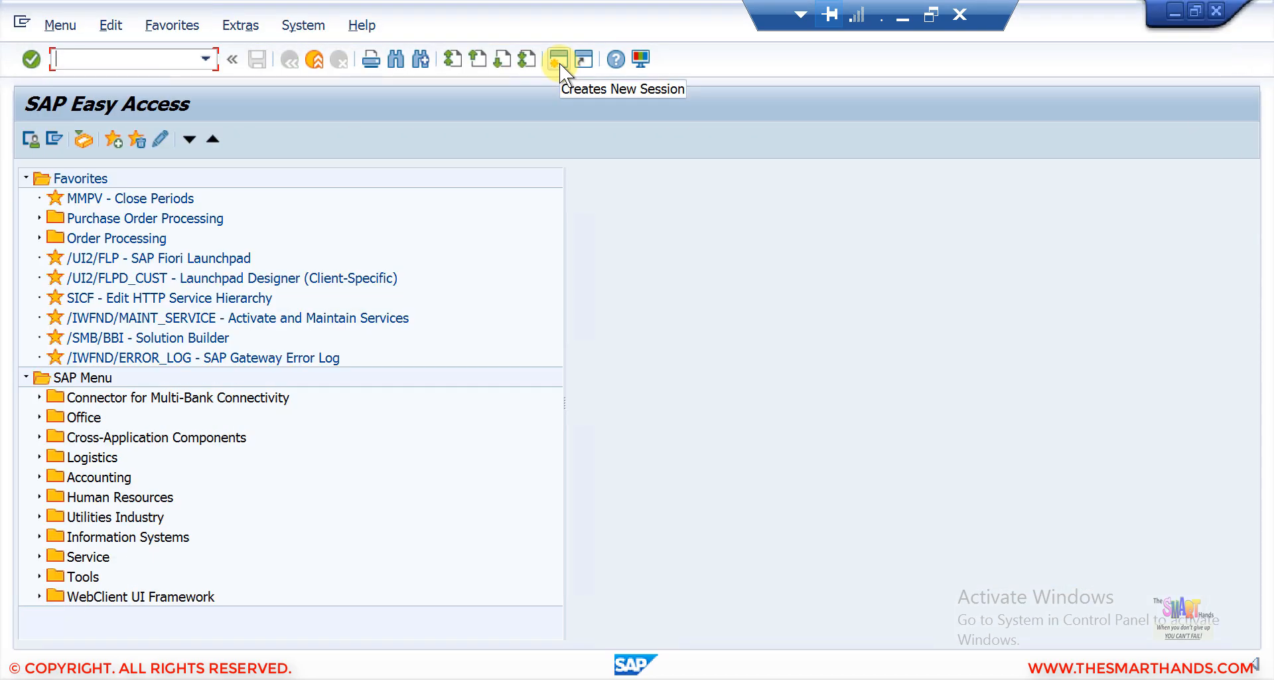
text(VA01)
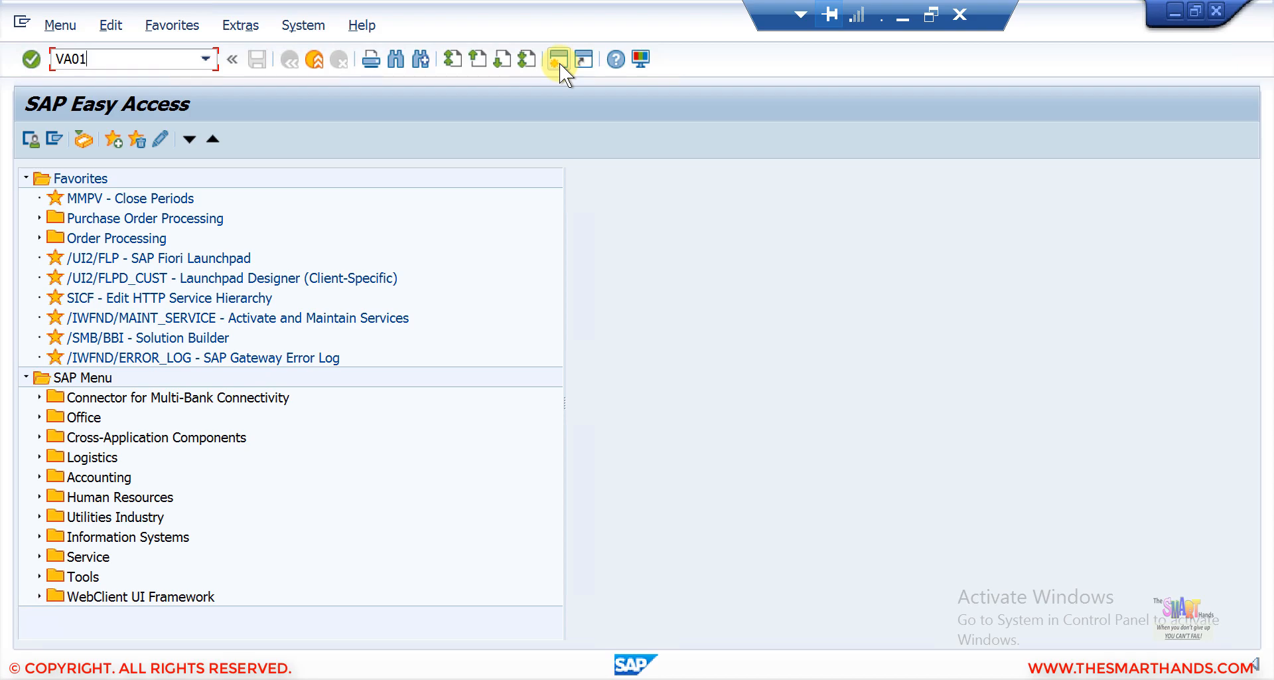
key(Return)
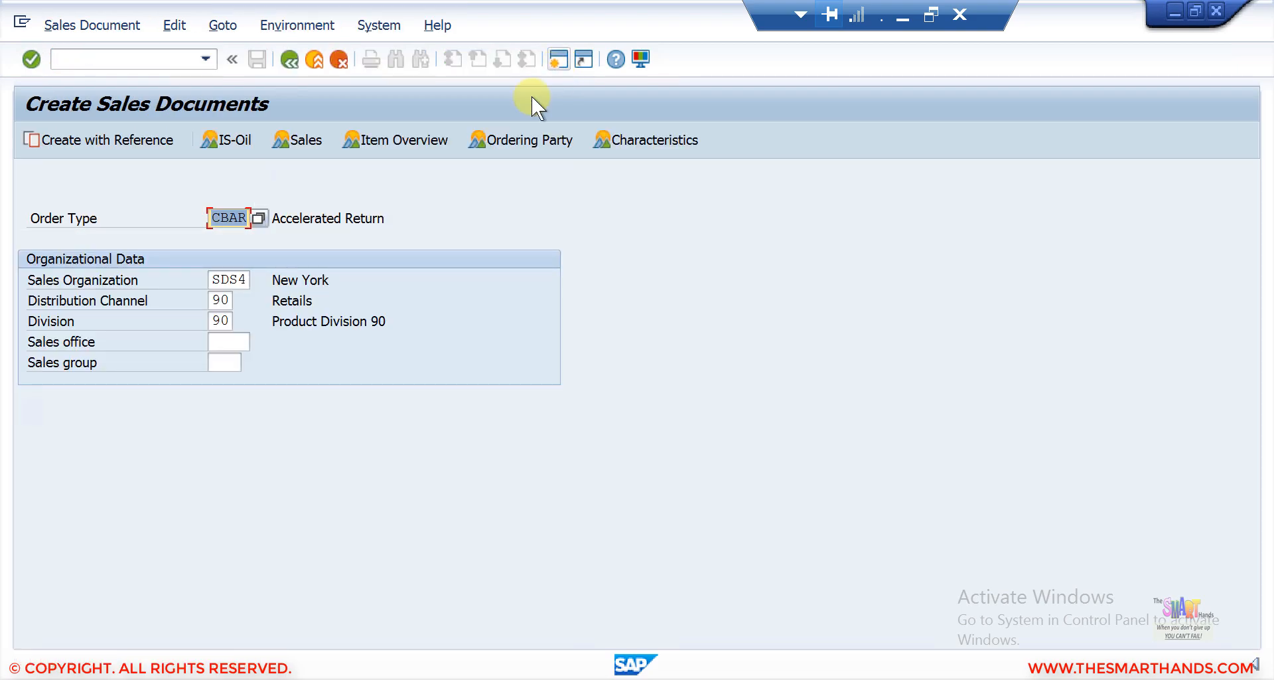
Display the order types permitted for sales area SDS4/90/90.
click(215, 278)
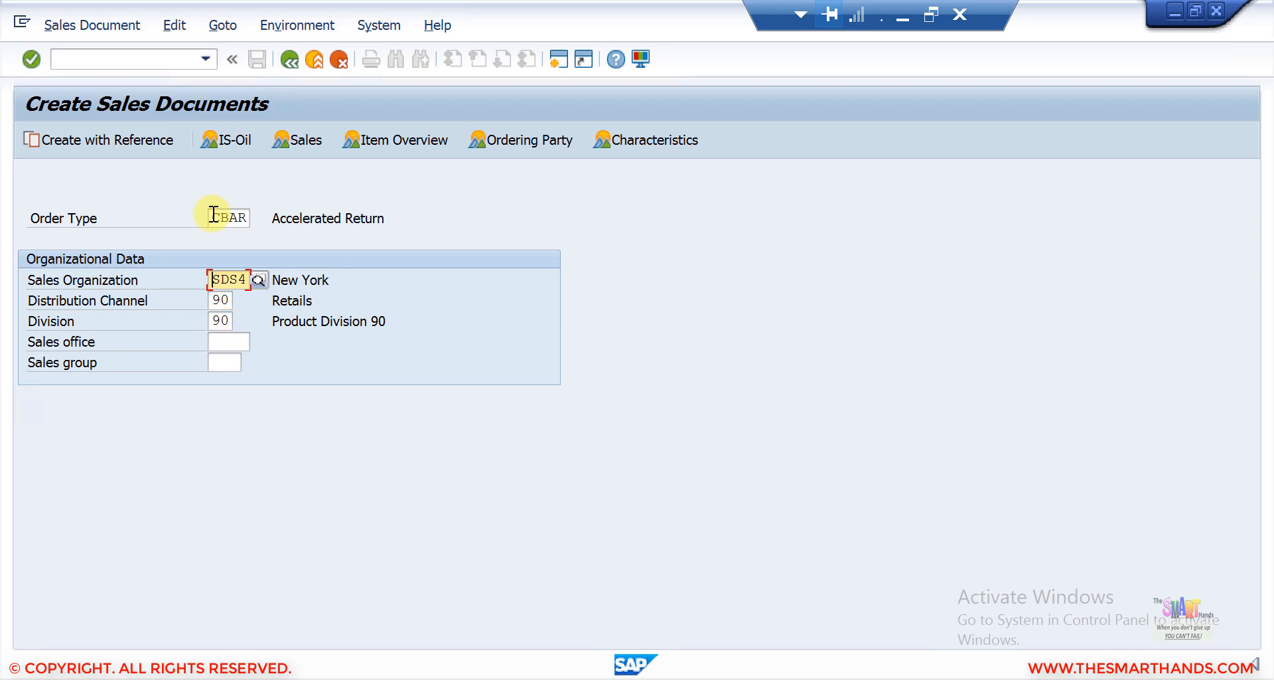
click(243, 217)
click(257, 217)
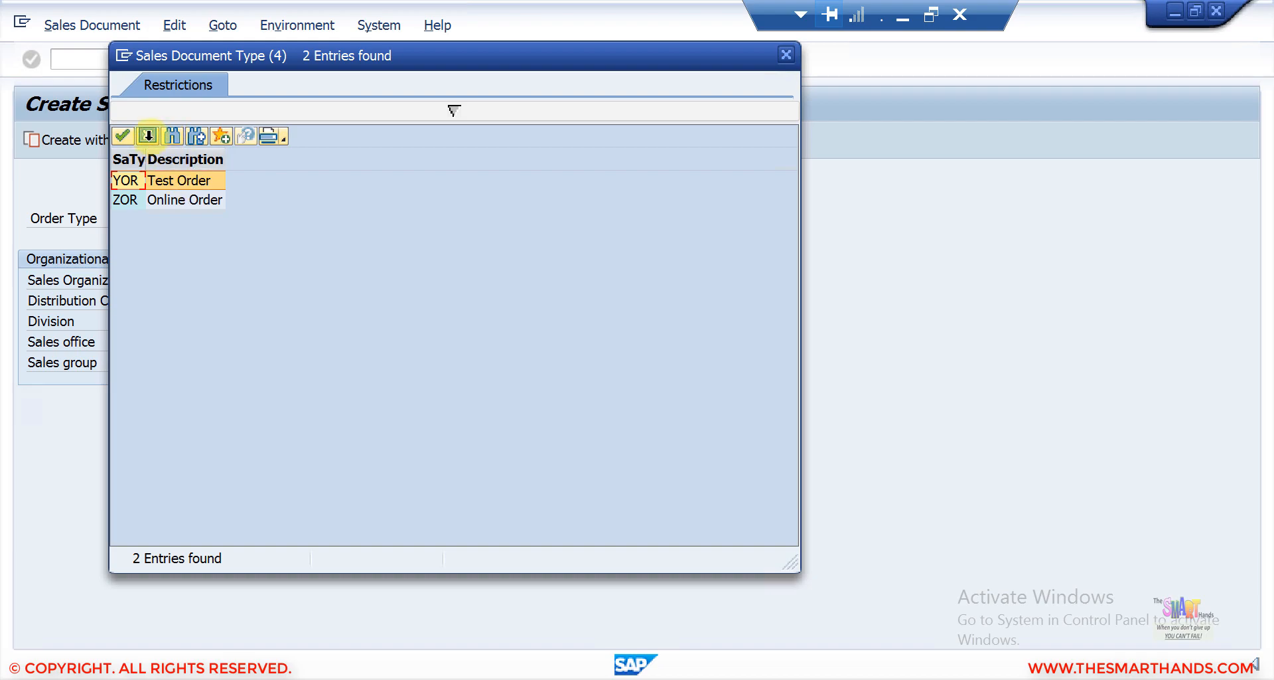
click(148, 136)
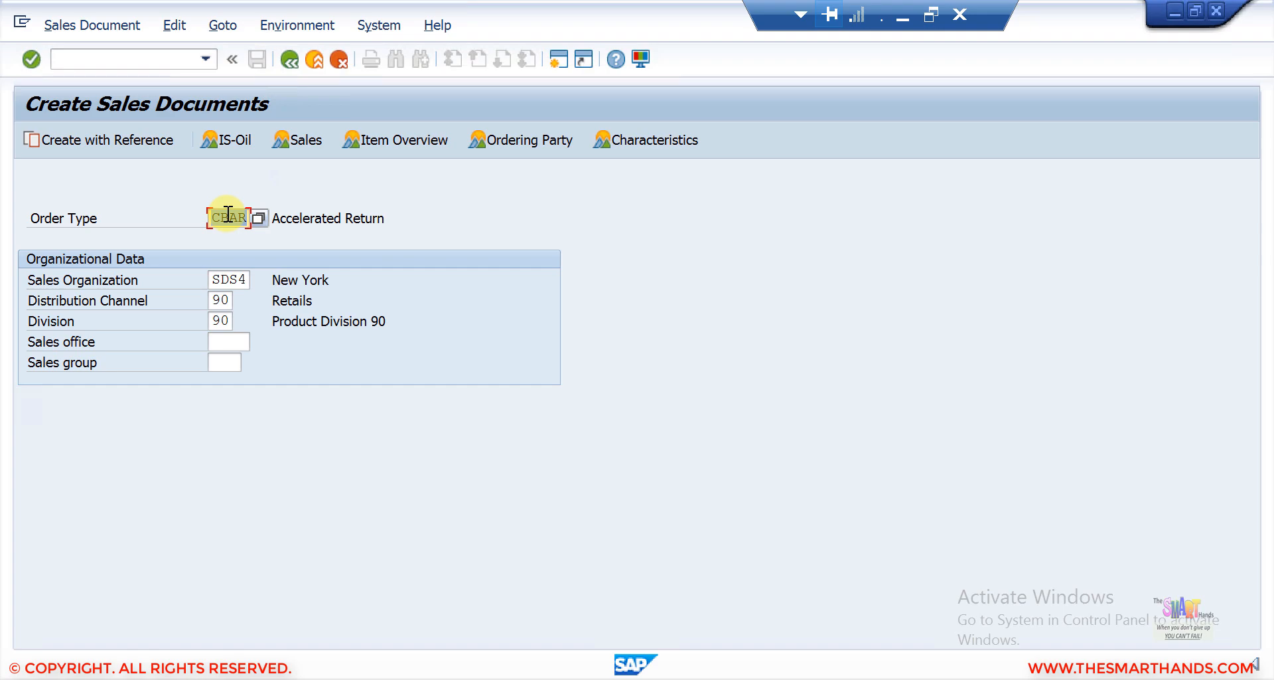
Try order type OR for sales area SDS4/90/90 and open the message's long text.
text(or)
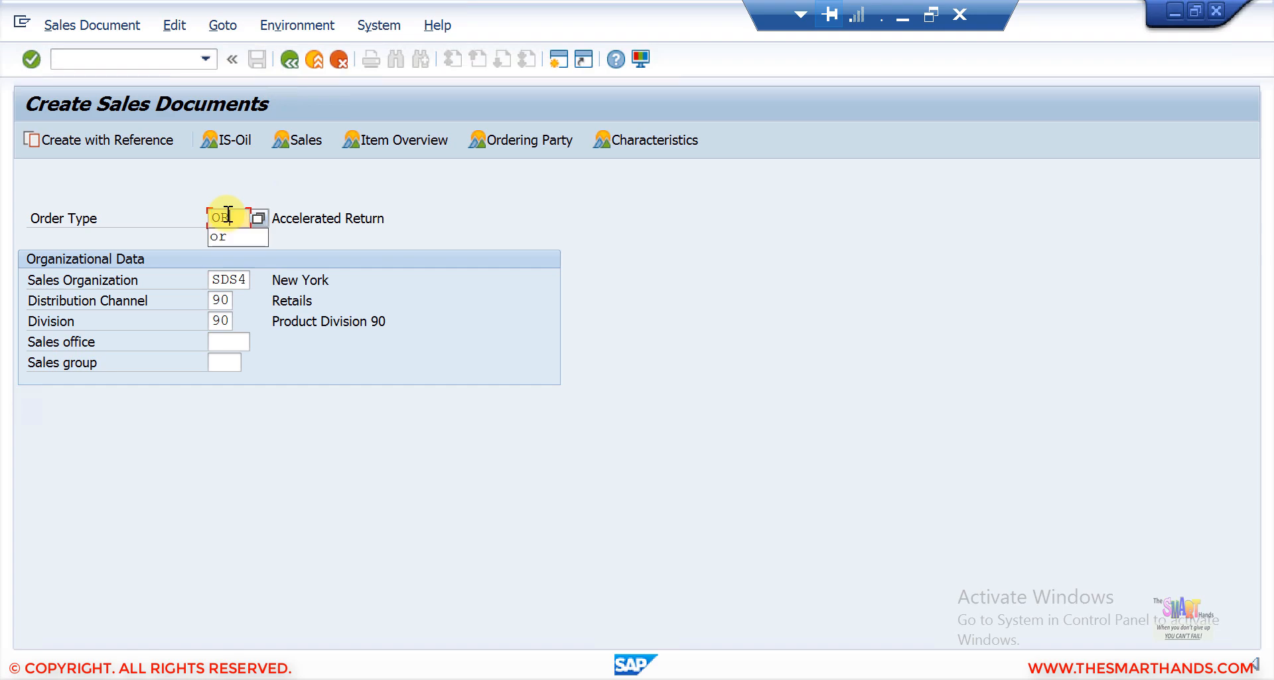
key(Return)
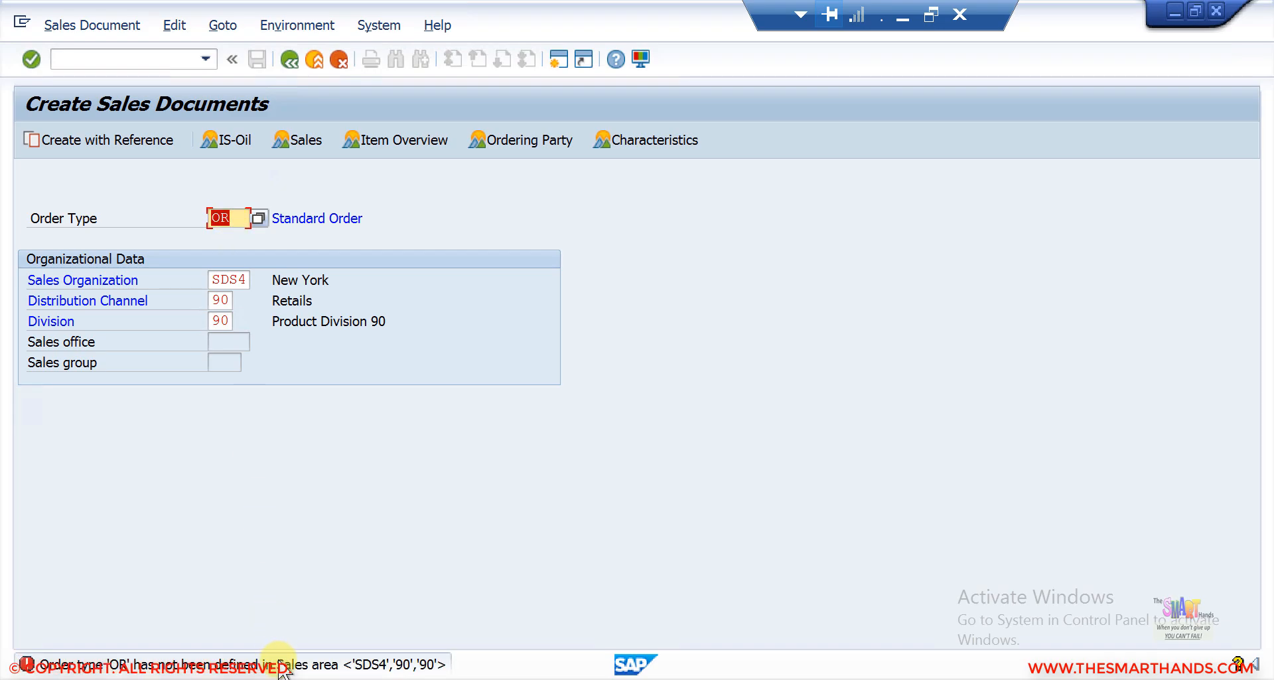
double_click(279, 666)
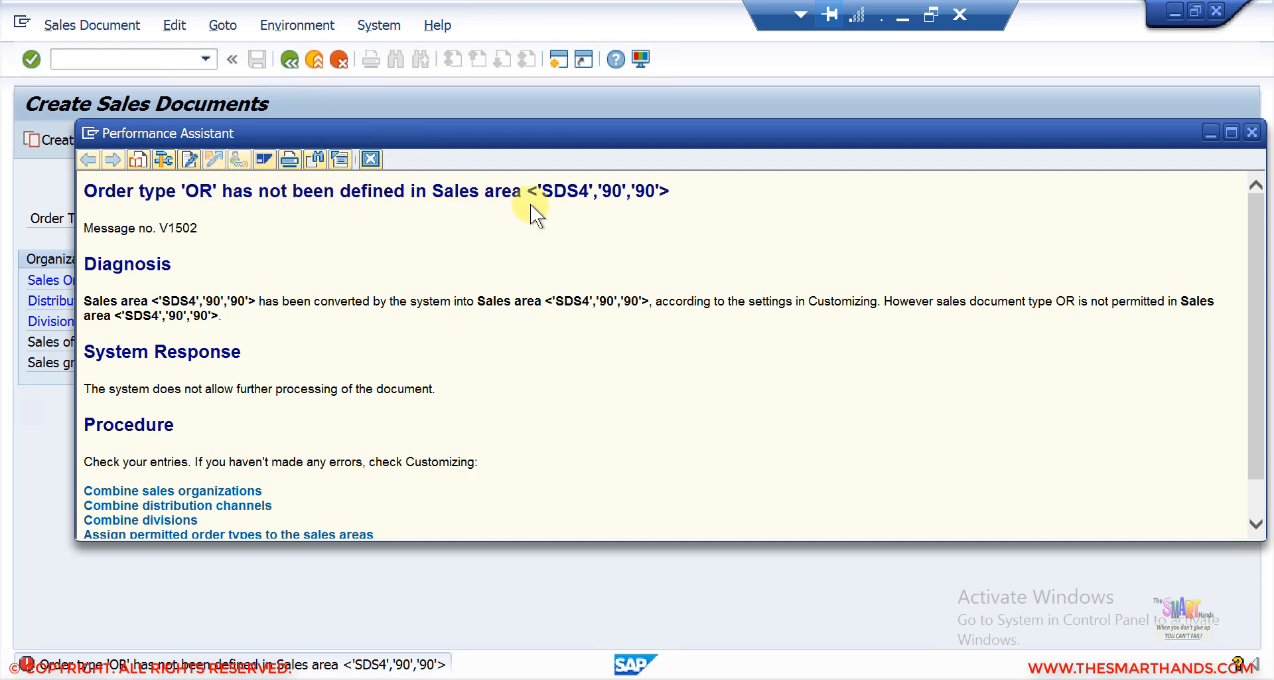
click(370, 160)
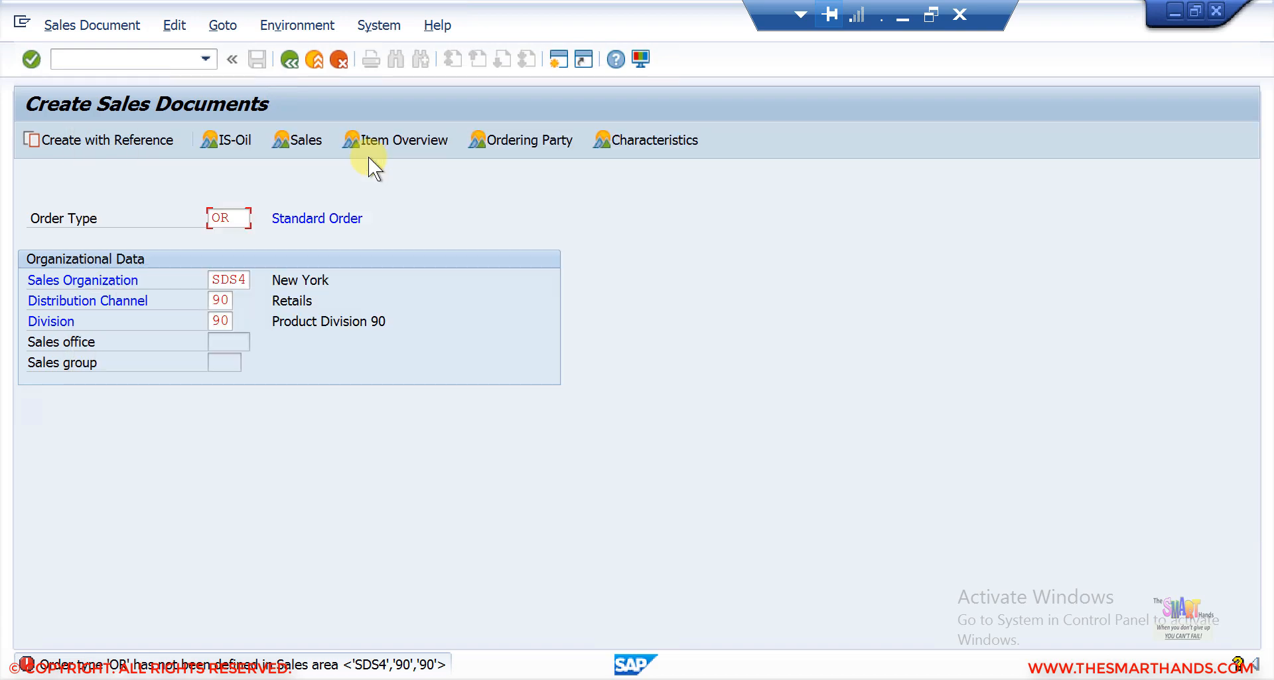
Return to the IMG session and open Combine Sales Organizations under Assign Sales Area to Sales Document Types.
click(1170, 17)
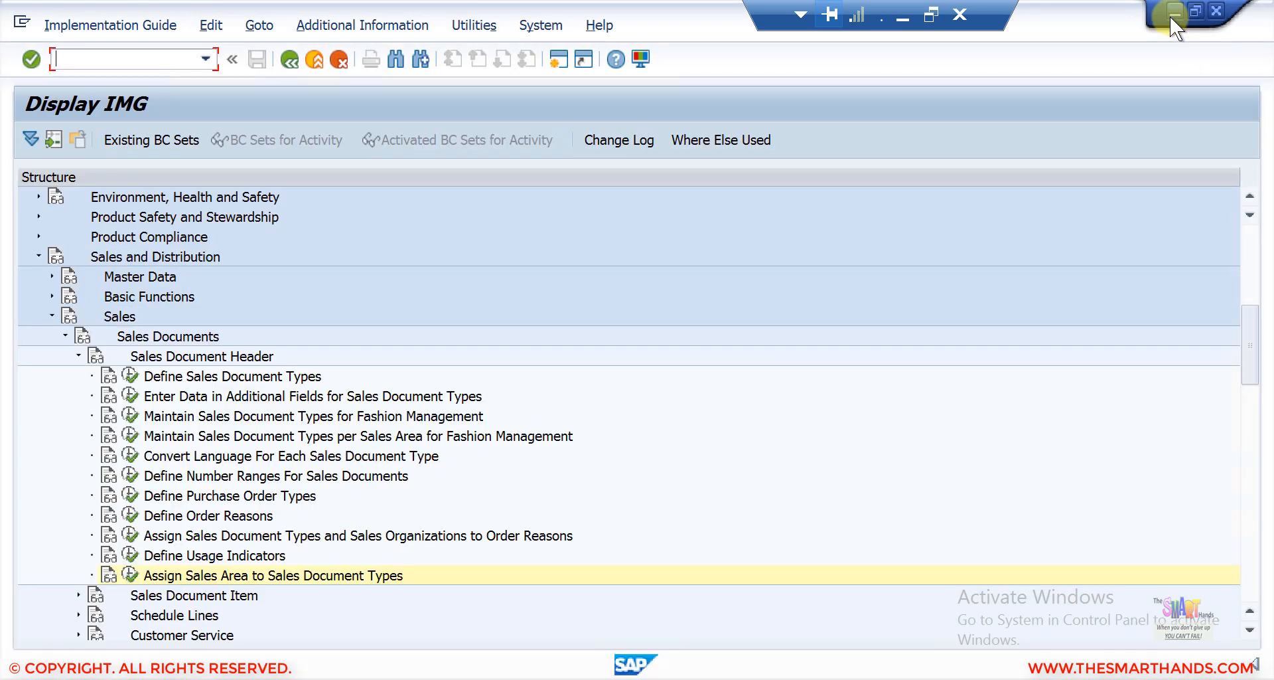
click(129, 574)
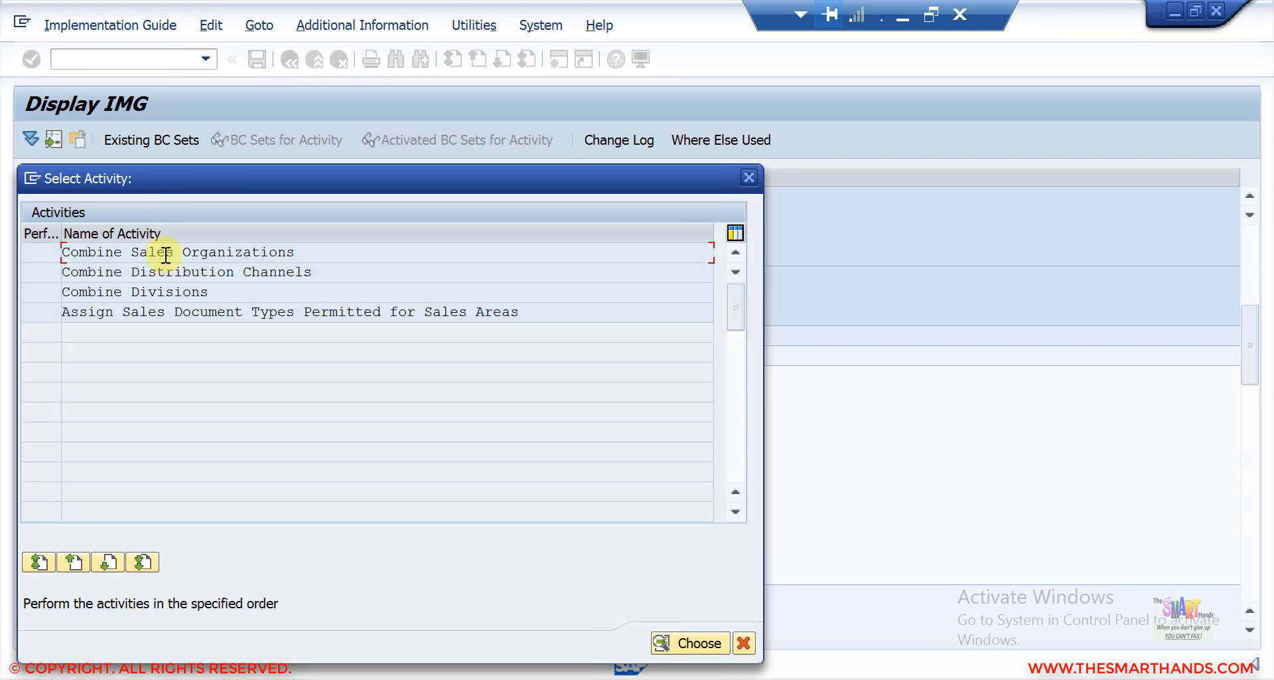
double_click(165, 255)
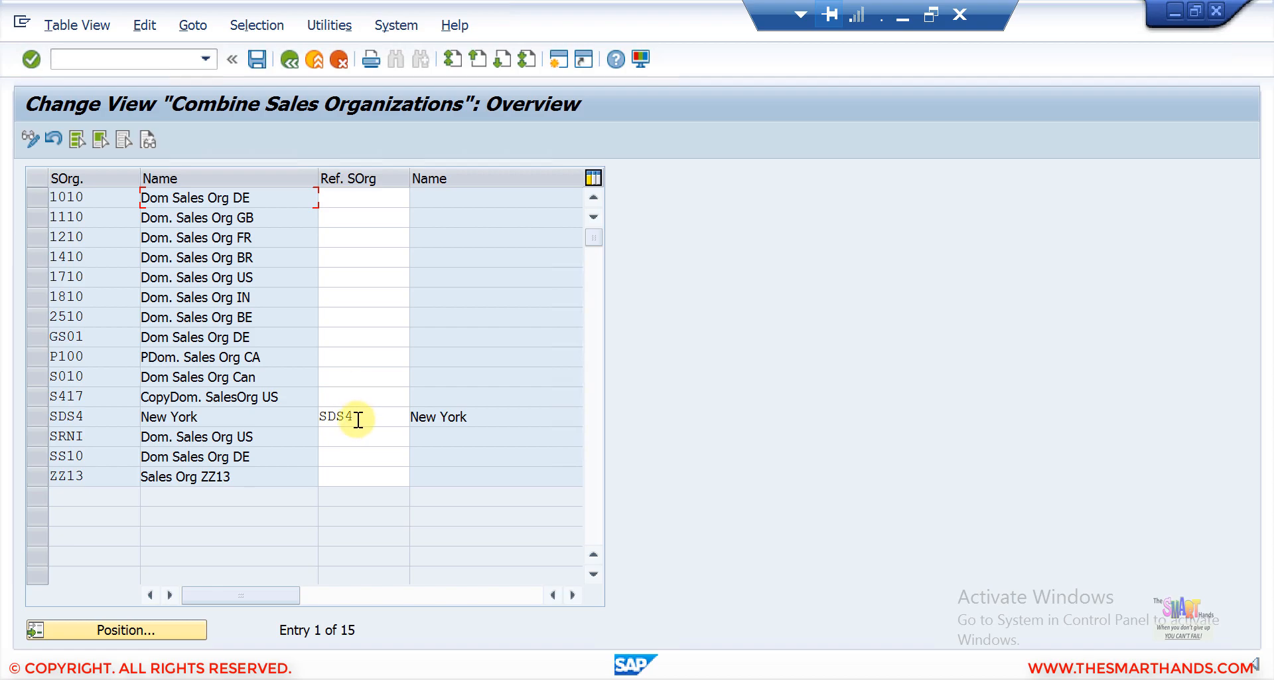
Set the reference sales organization of GS01 to SDS4 and save the change in the customizing request.
double_click(318, 416)
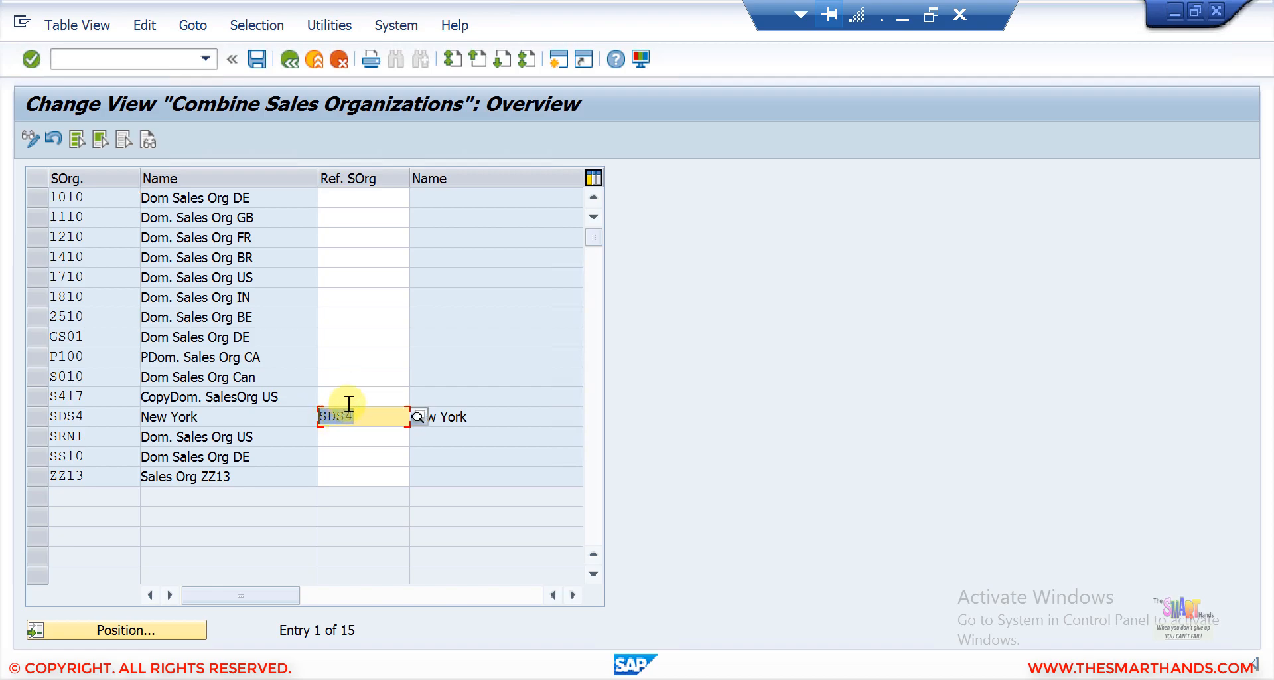
click(338, 338)
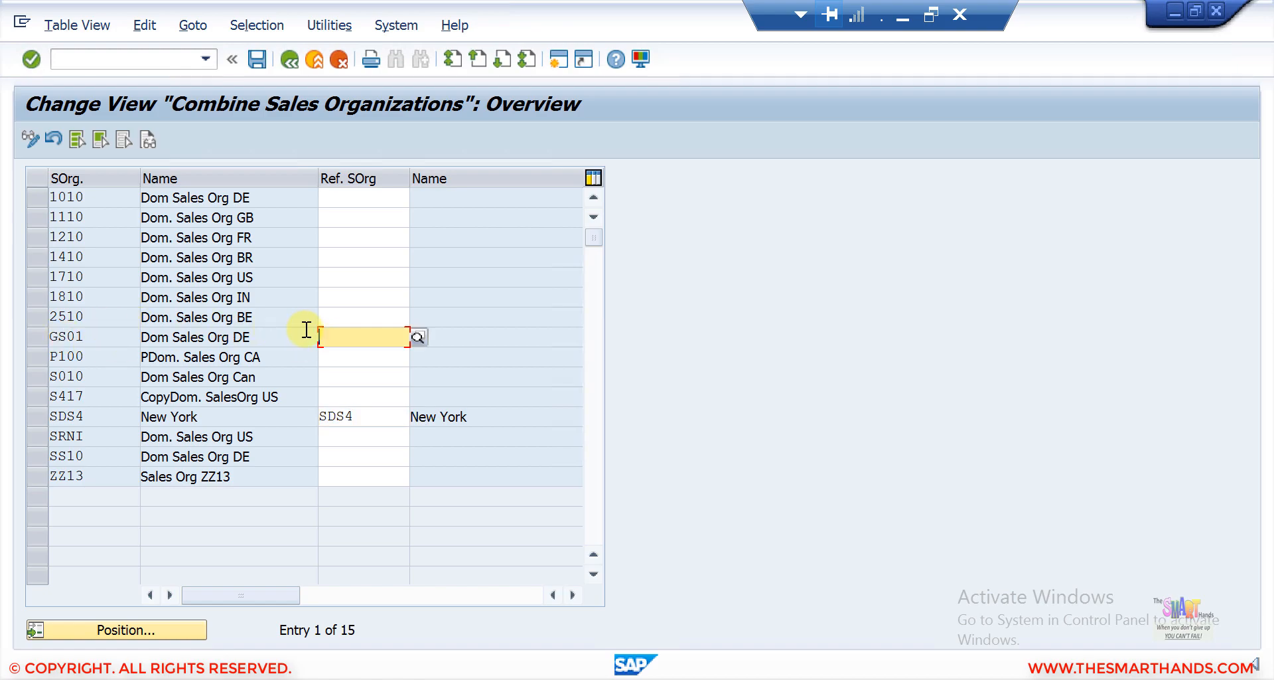
text(SDS4)
key(Return)
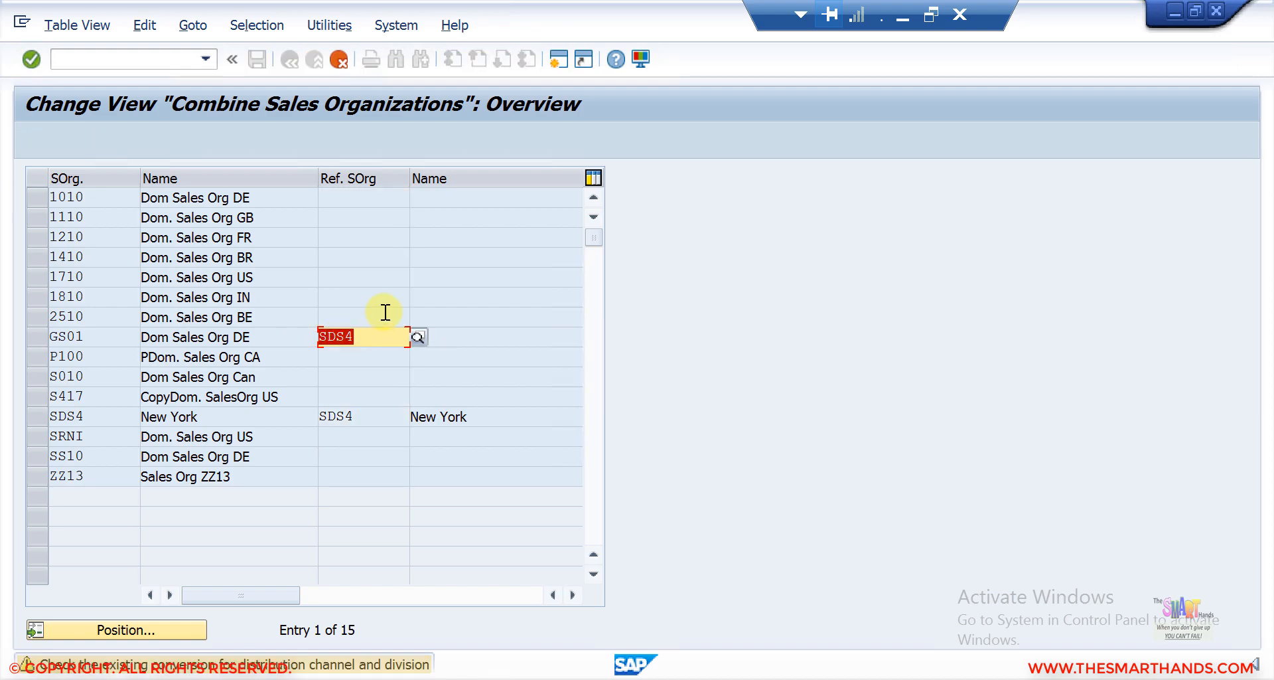
key(Return)
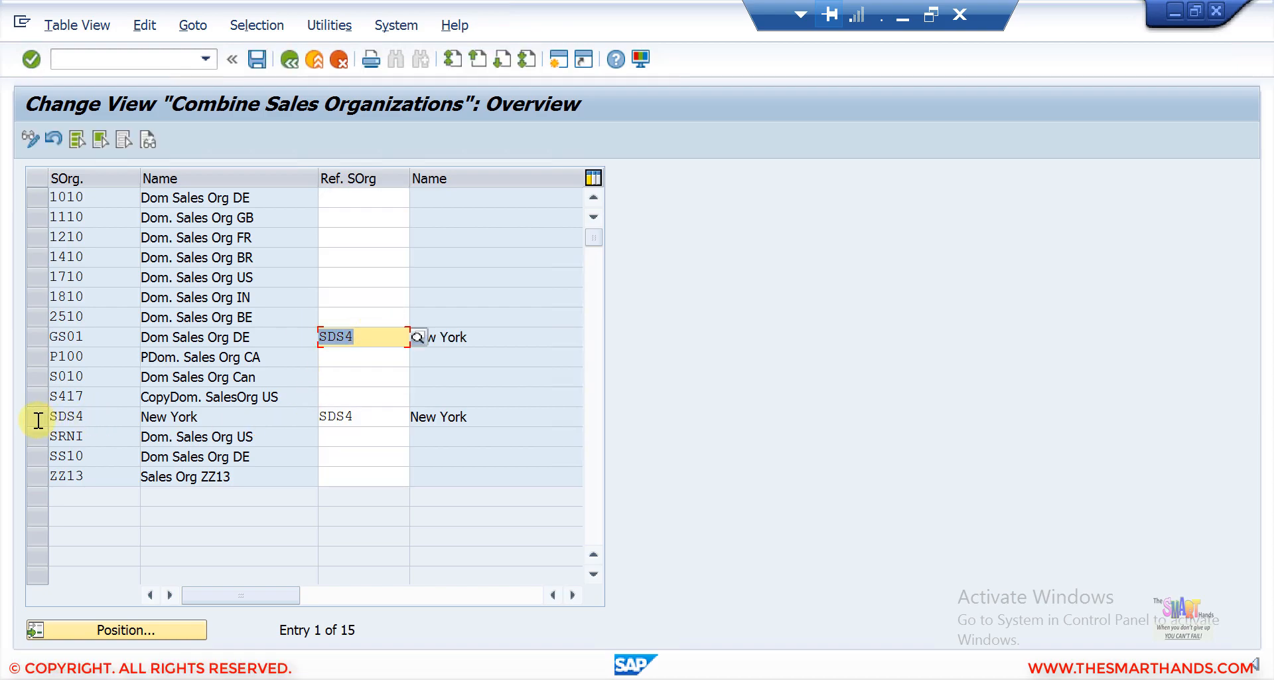
click(34, 419)
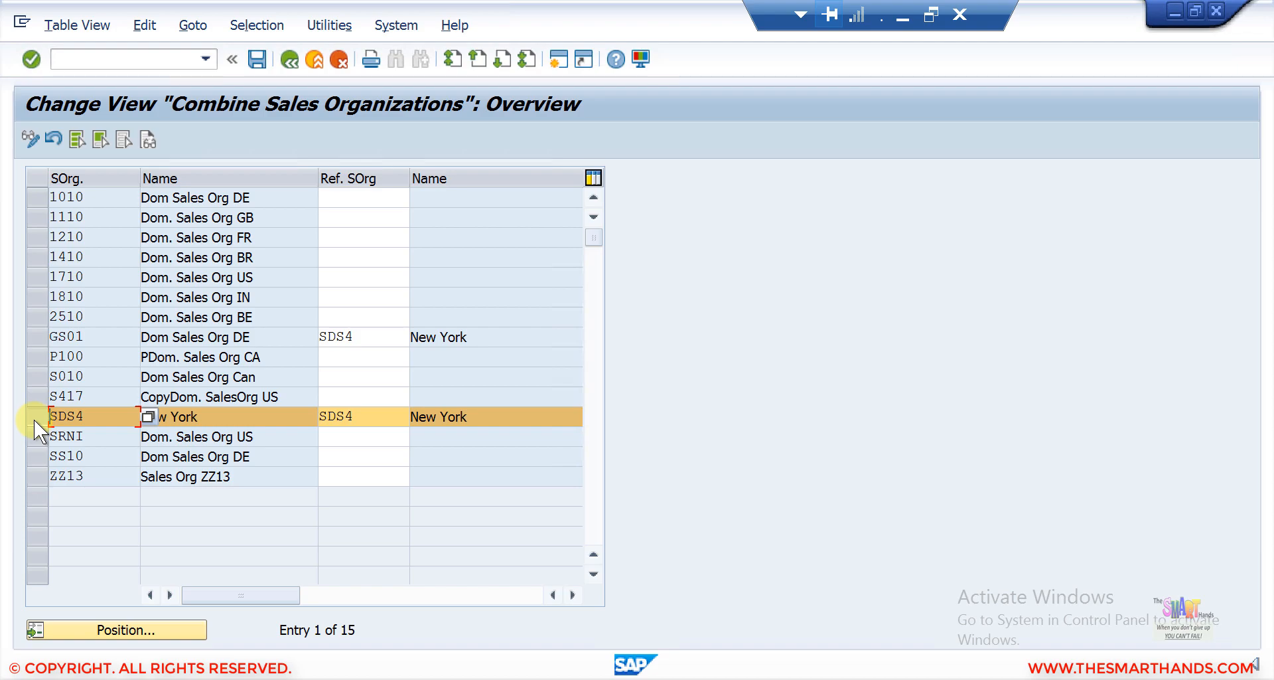
click(42, 333)
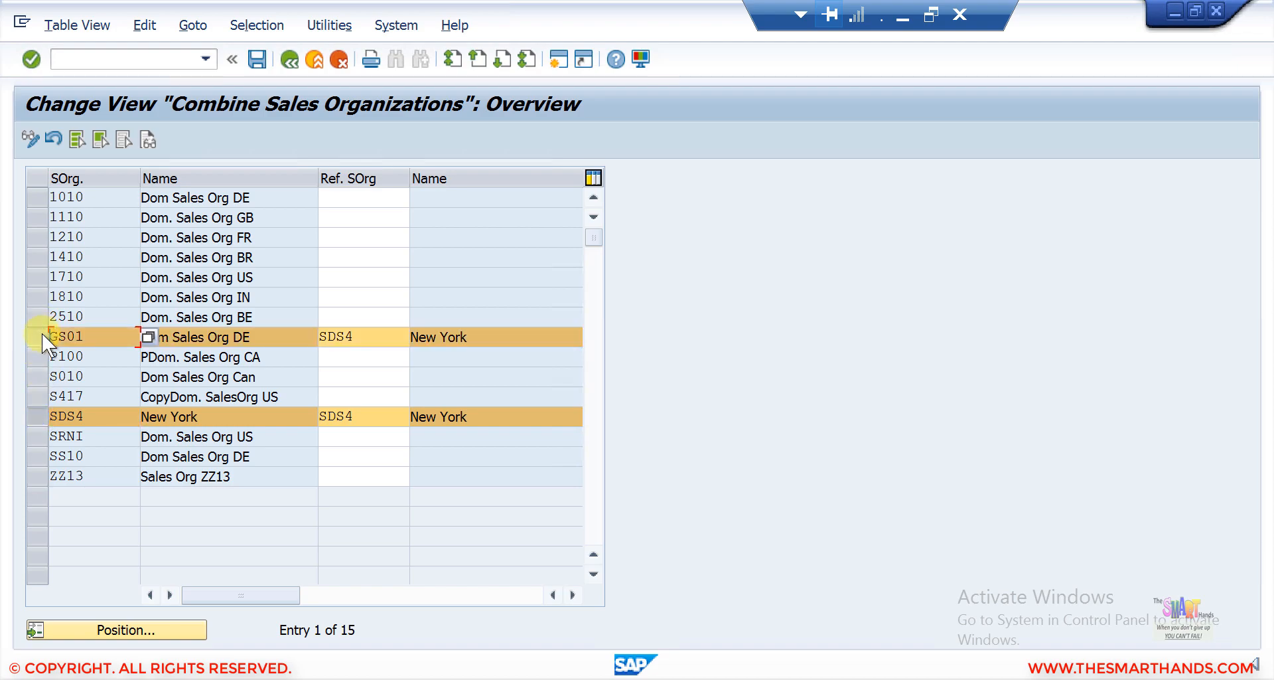
click(355, 333)
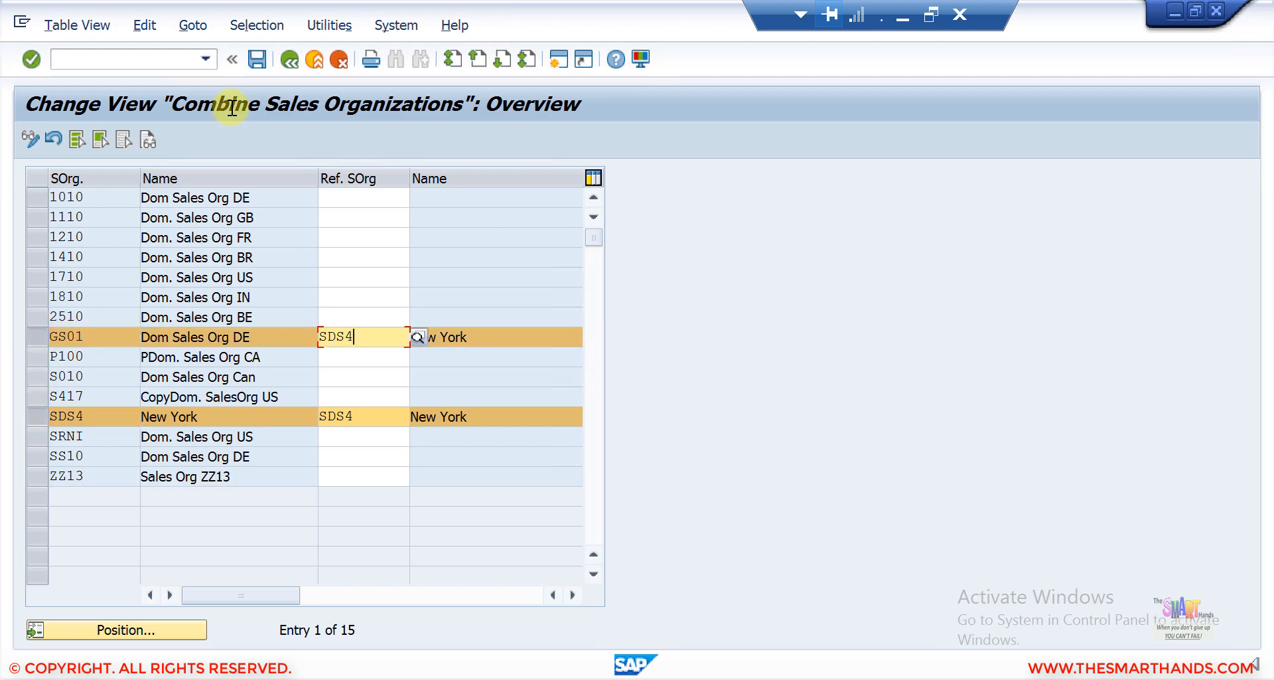
click(290, 61)
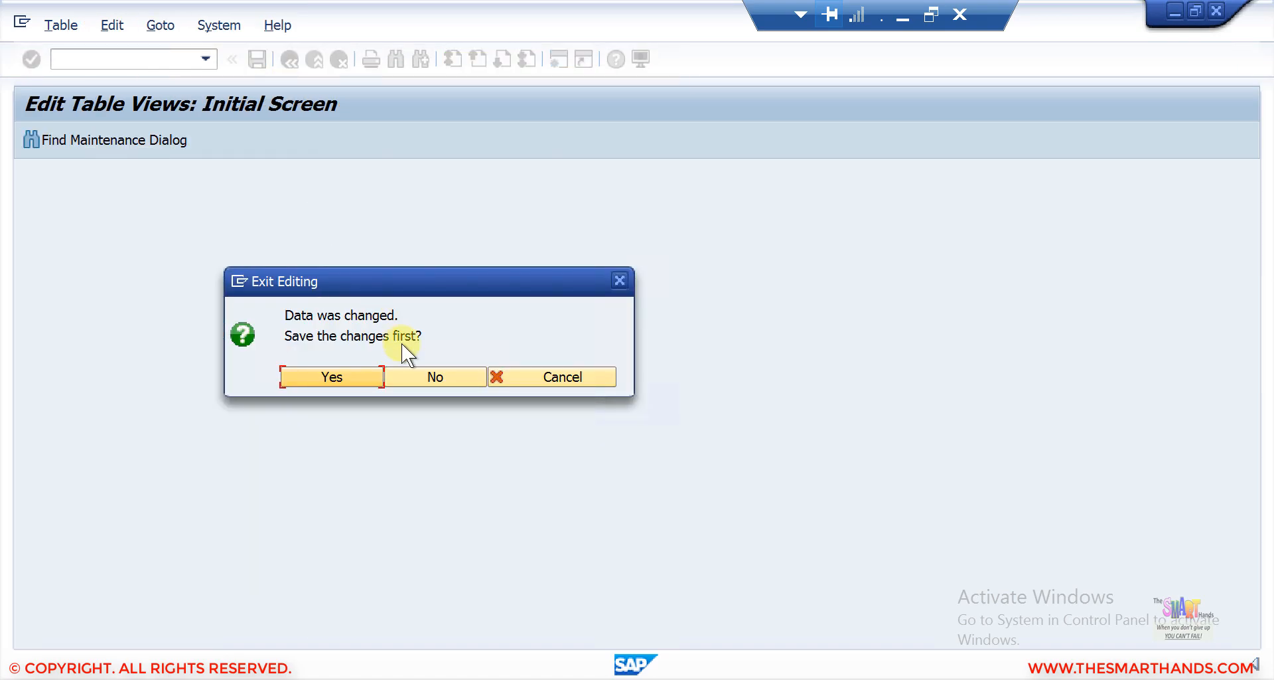
click(331, 377)
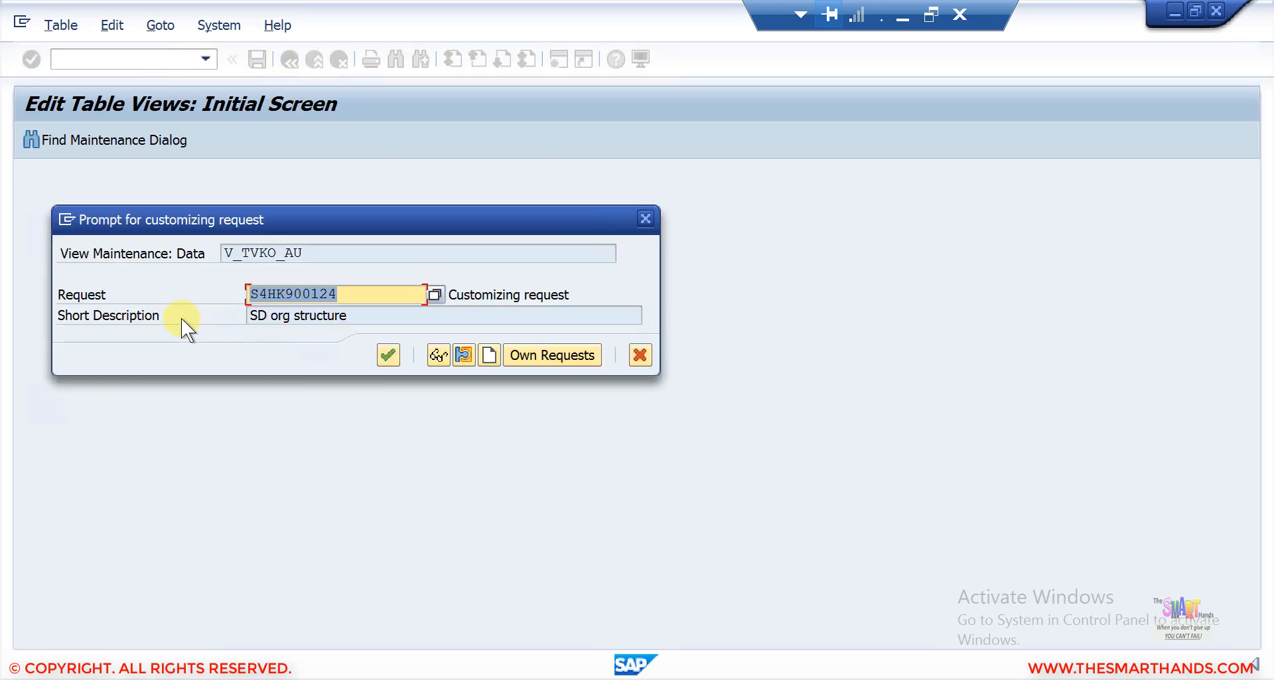
click(388, 355)
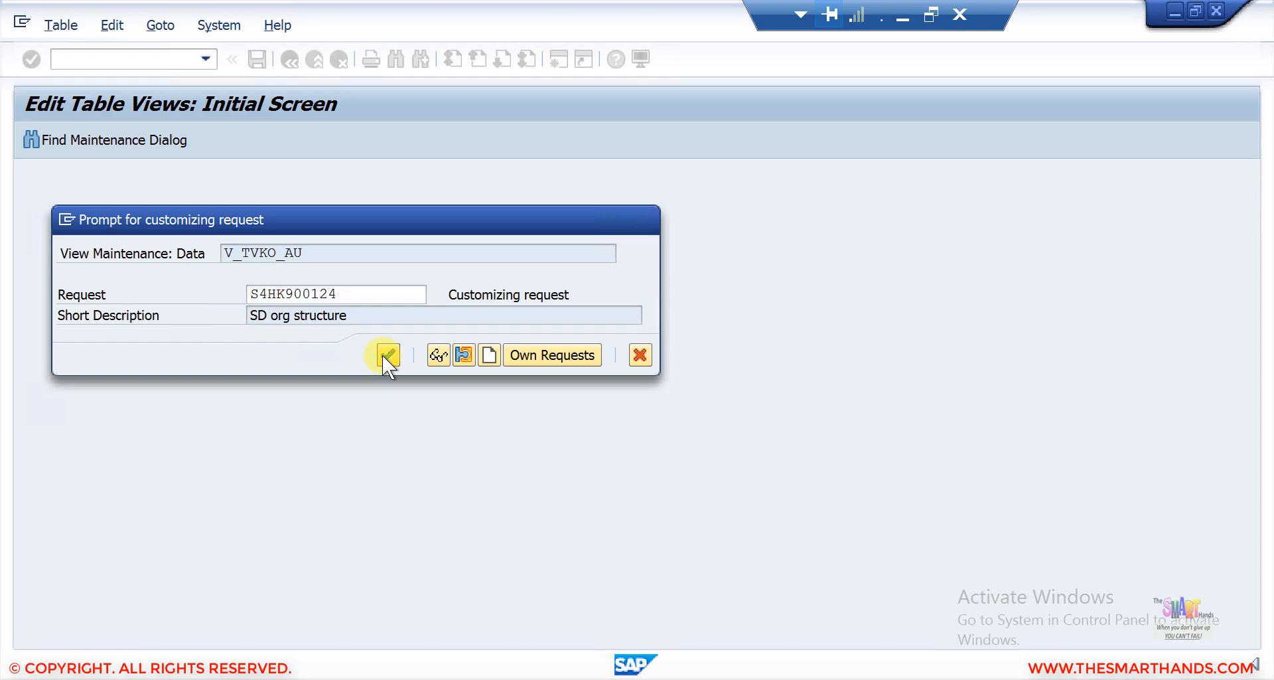
In Combine Distribution Channels, set reference channel 90 for GS01 channels 10 and 20, and save in the request.
double_click(184, 273)
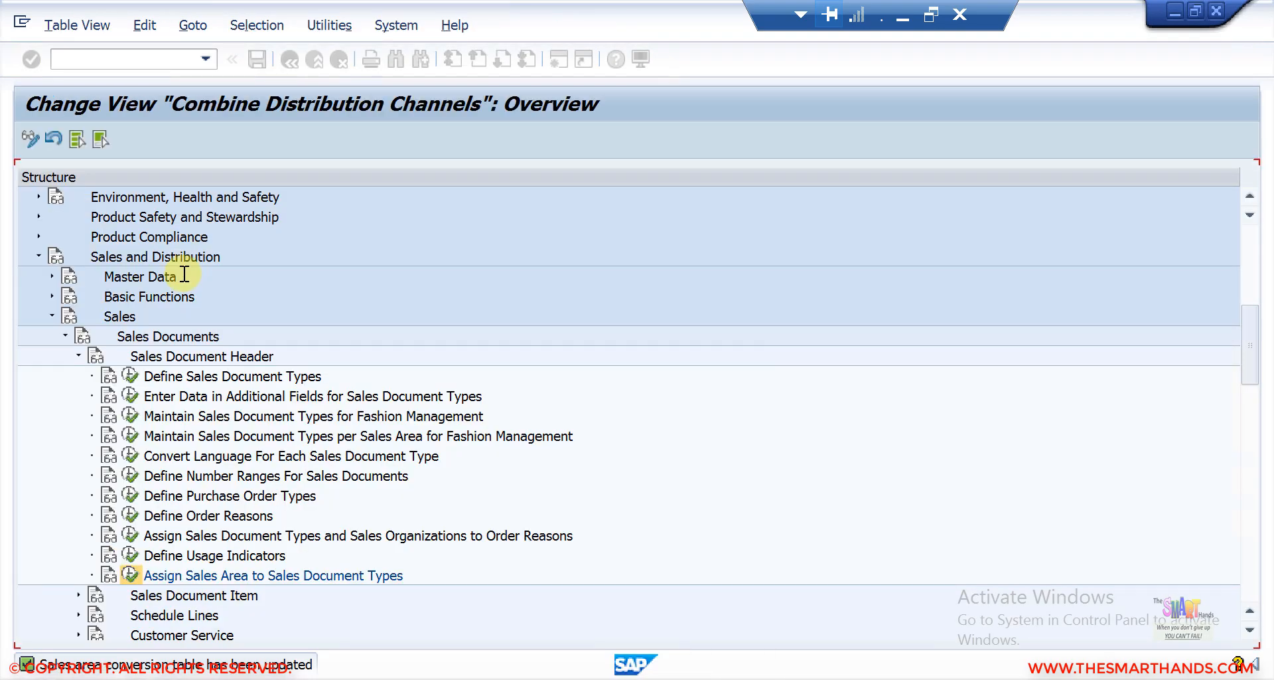
click(181, 628)
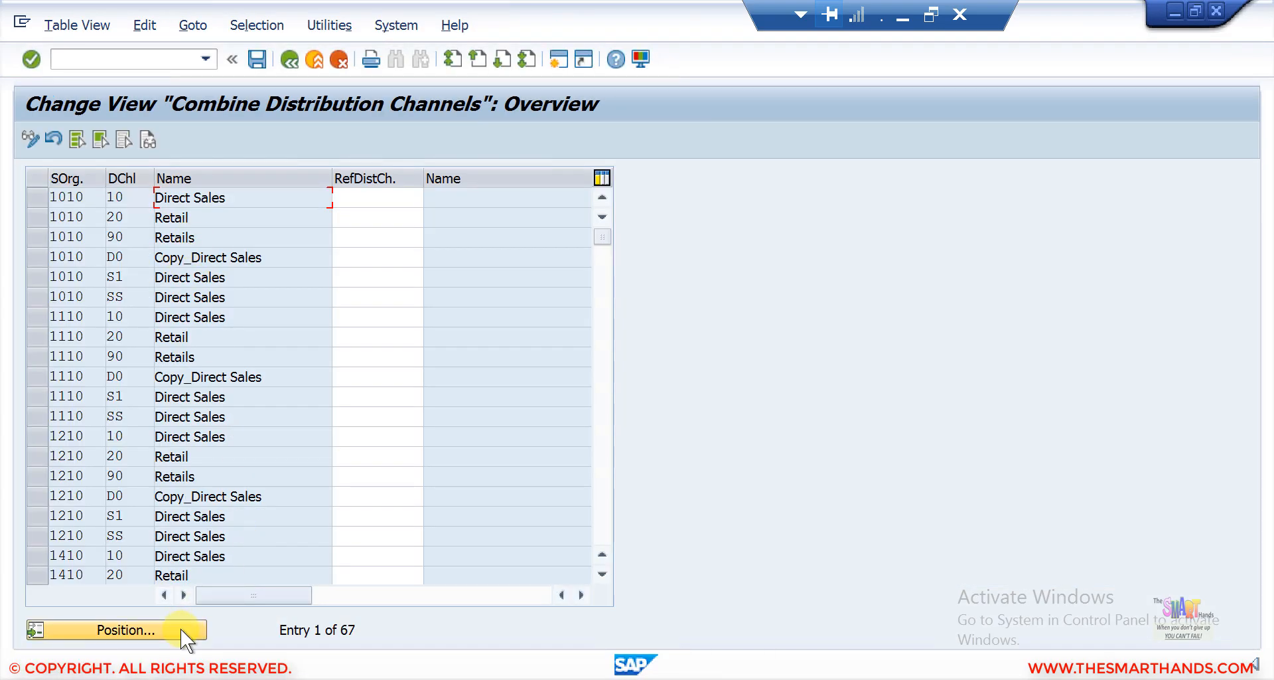
text(GS01)
key(Return)
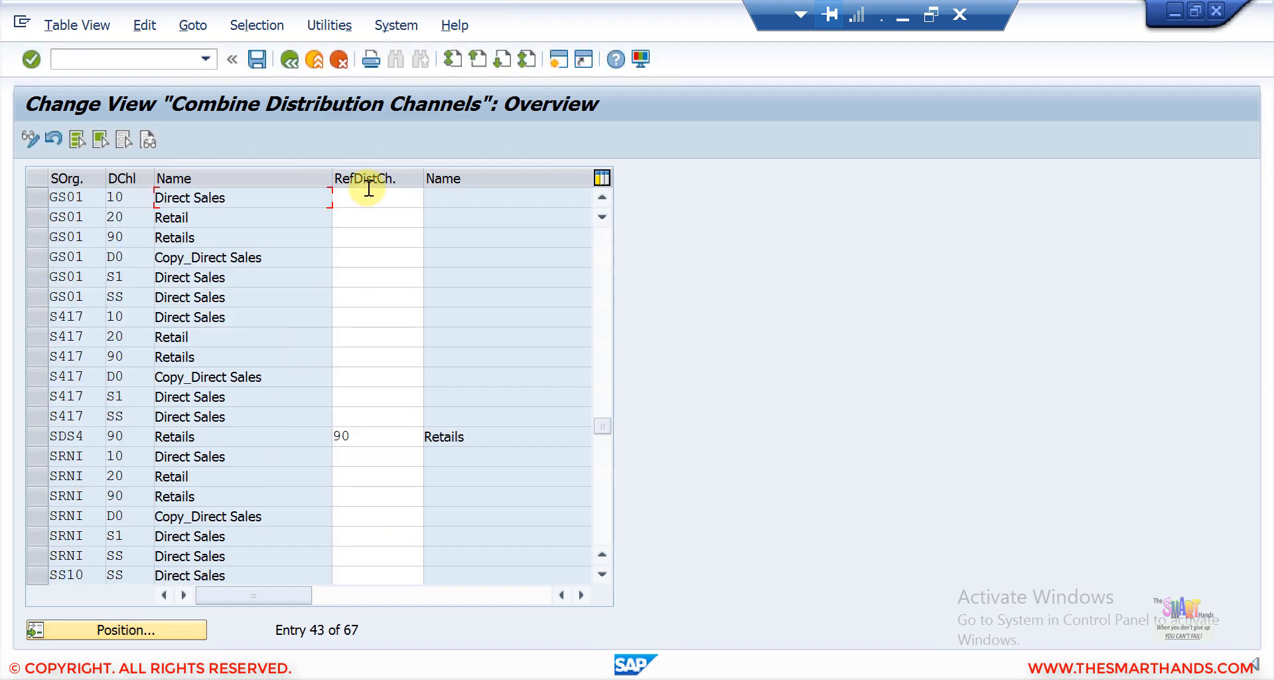
click(347, 197)
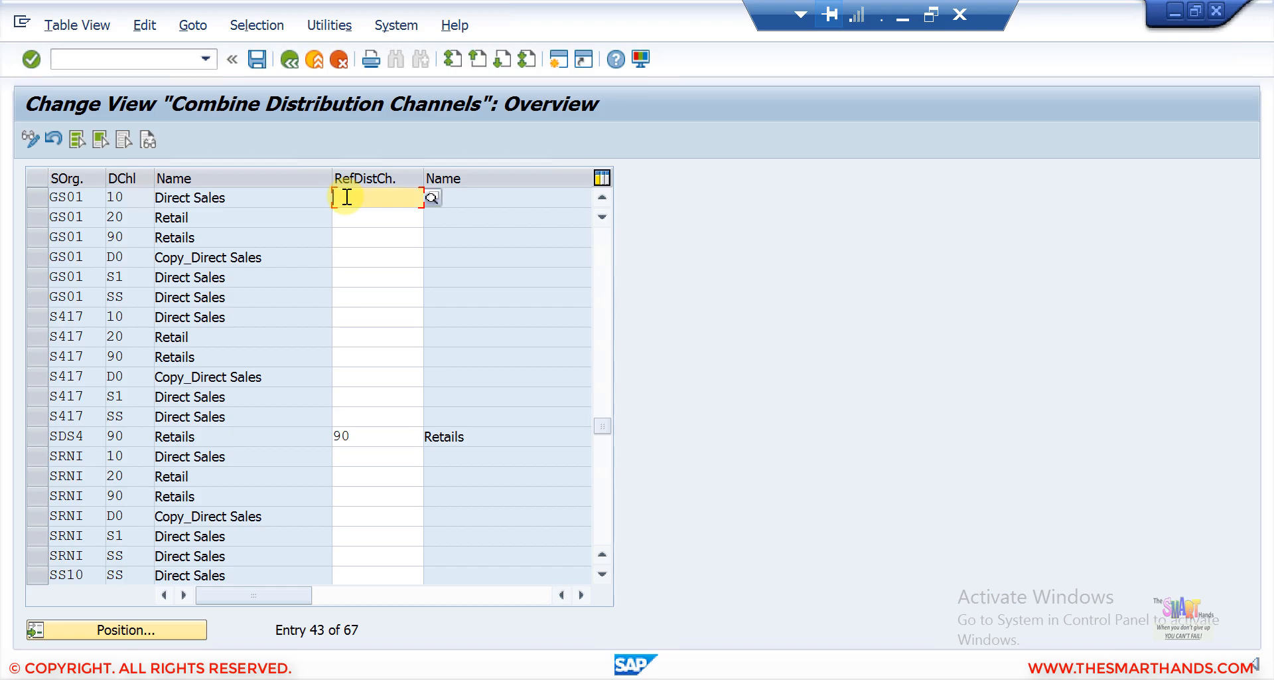
text(90)
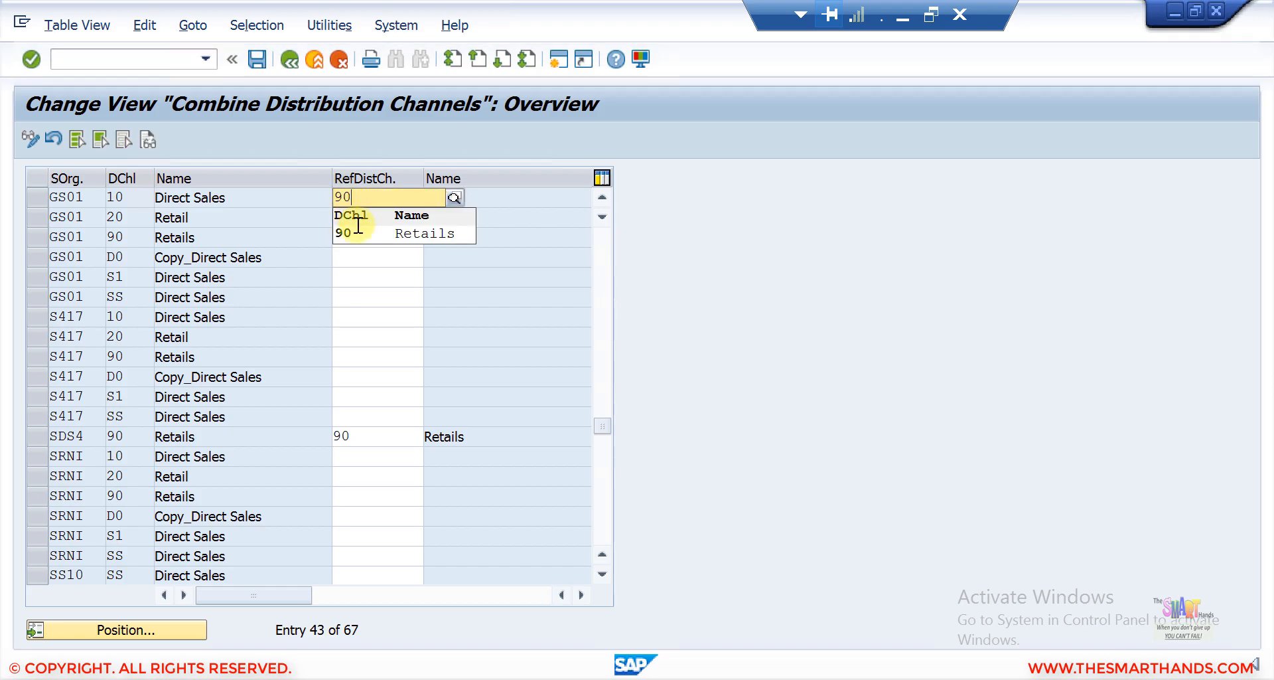
click(356, 234)
click(113, 217)
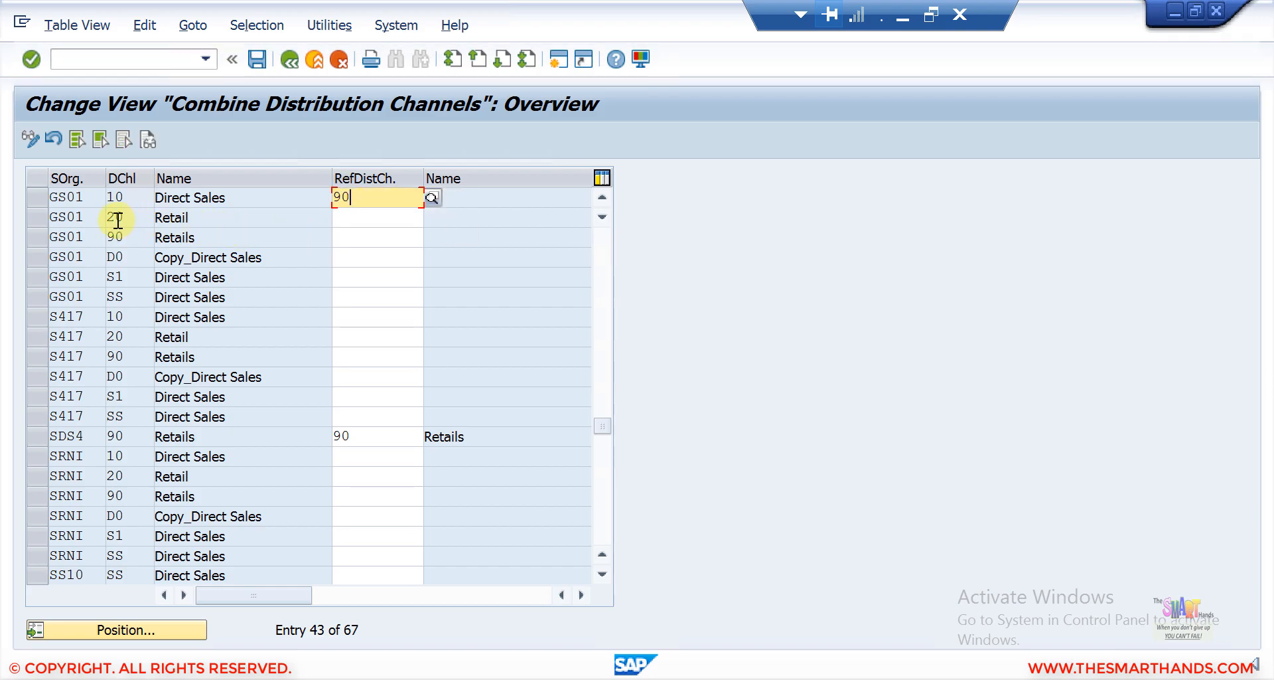
click(352, 219)
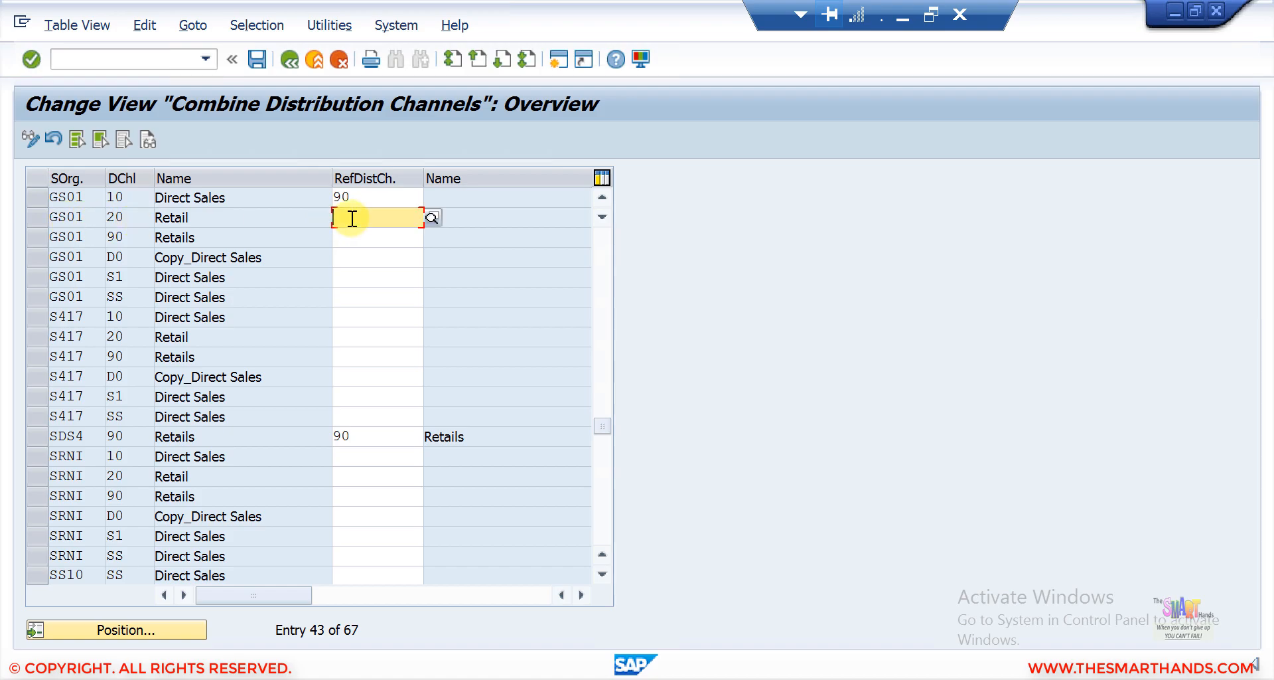
text(90)
click(368, 257)
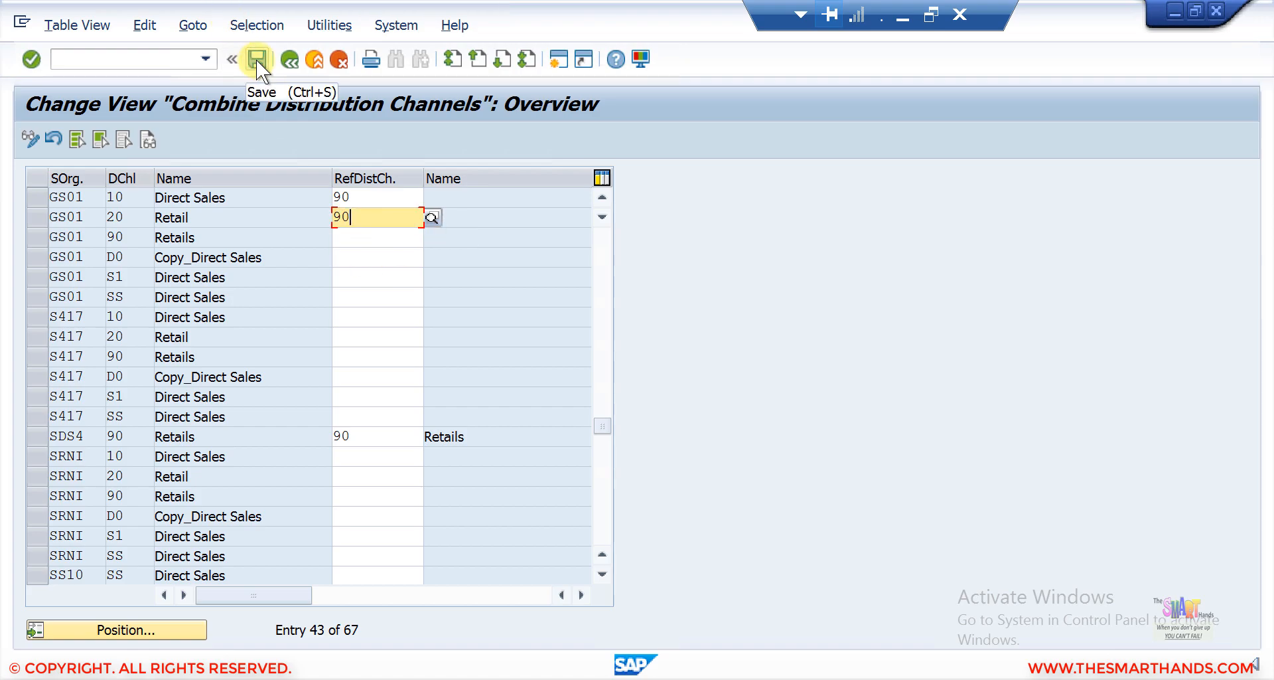
click(256, 59)
click(388, 355)
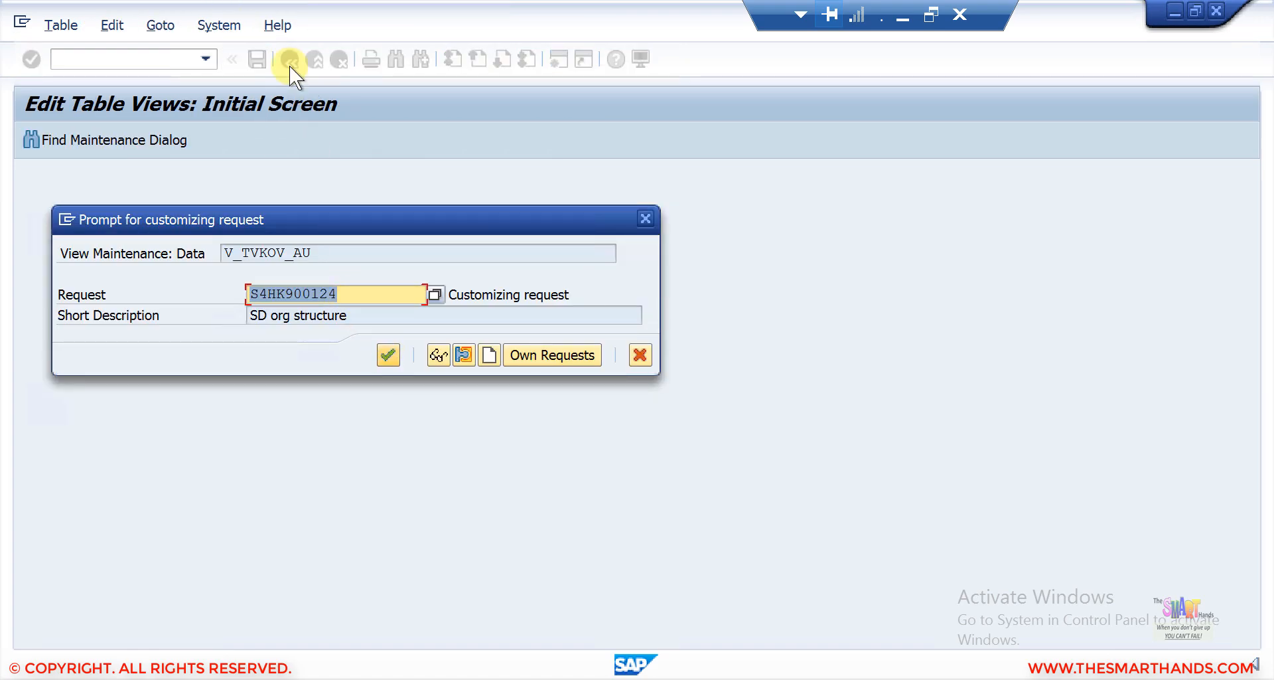
In Combine Divisions, set reference division 90 for GS01 division 00 and save in the request.
key(F3)
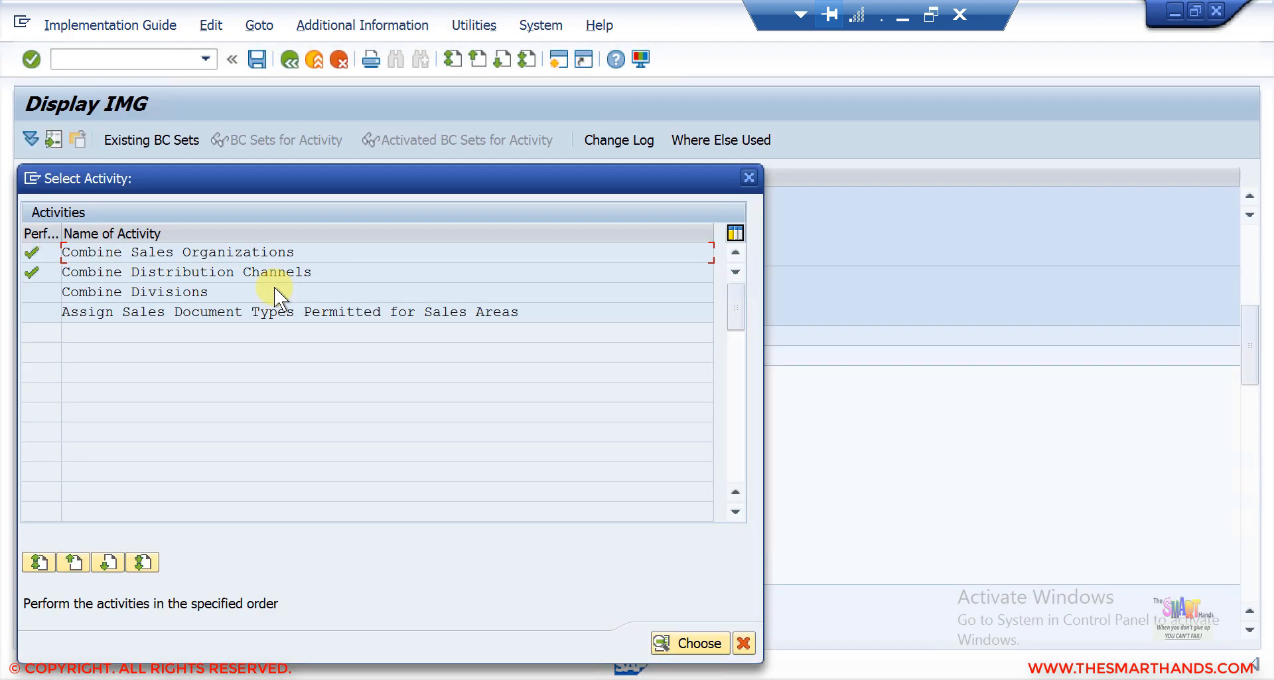
double_click(244, 292)
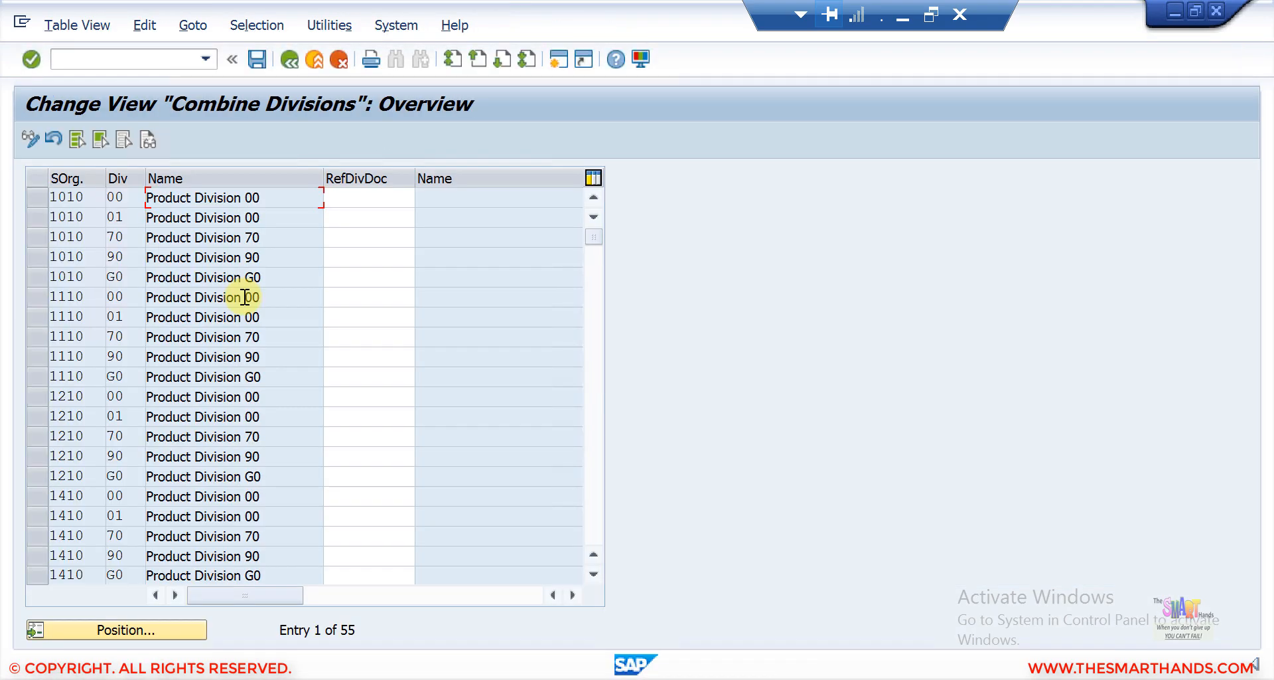
click(177, 627)
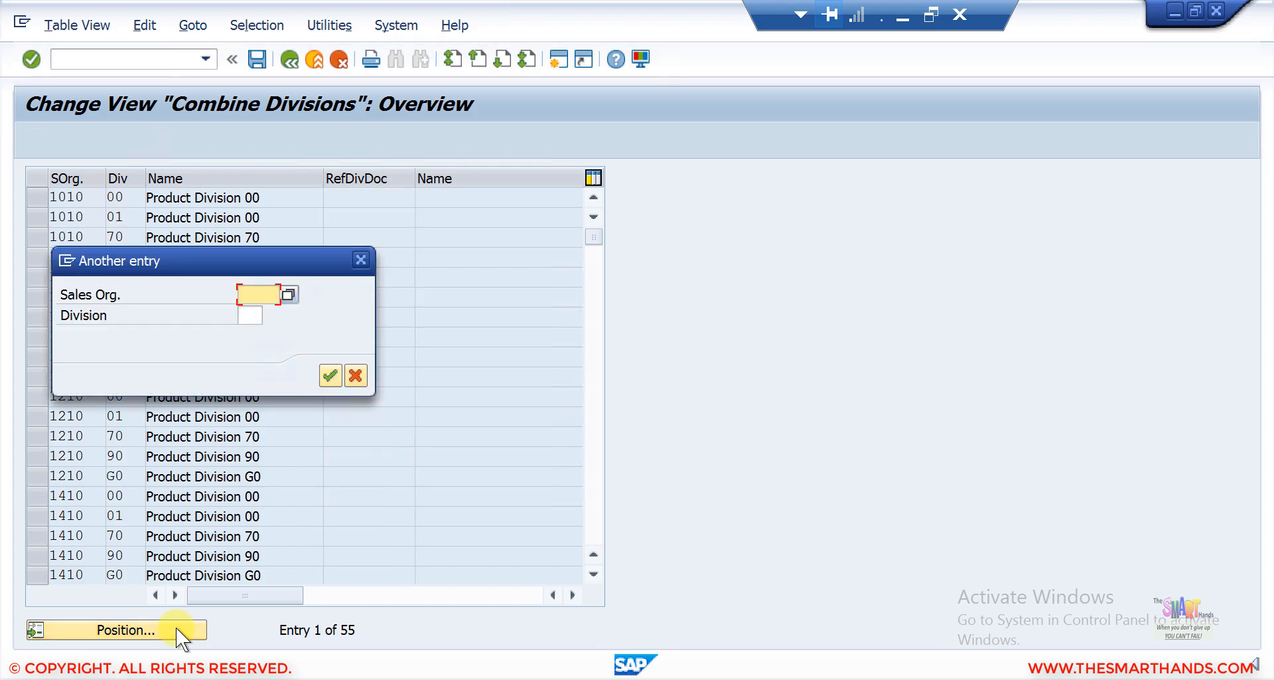
text(GS0)
key(Return)
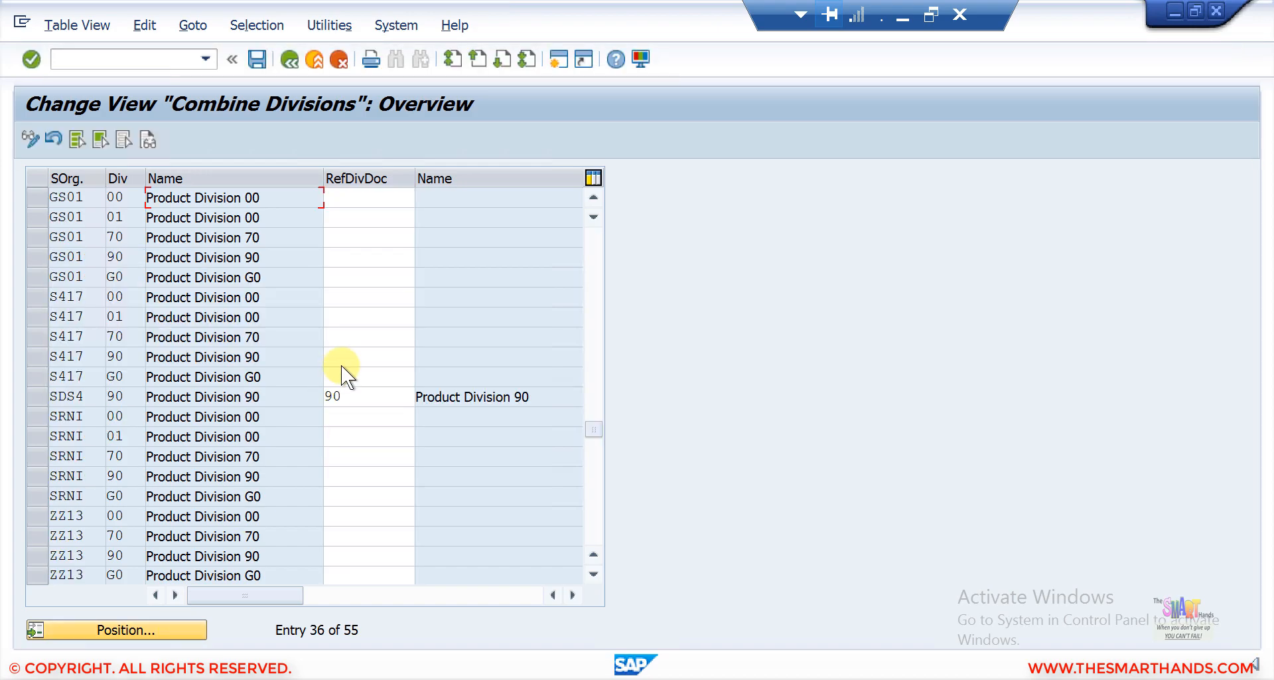
click(359, 202)
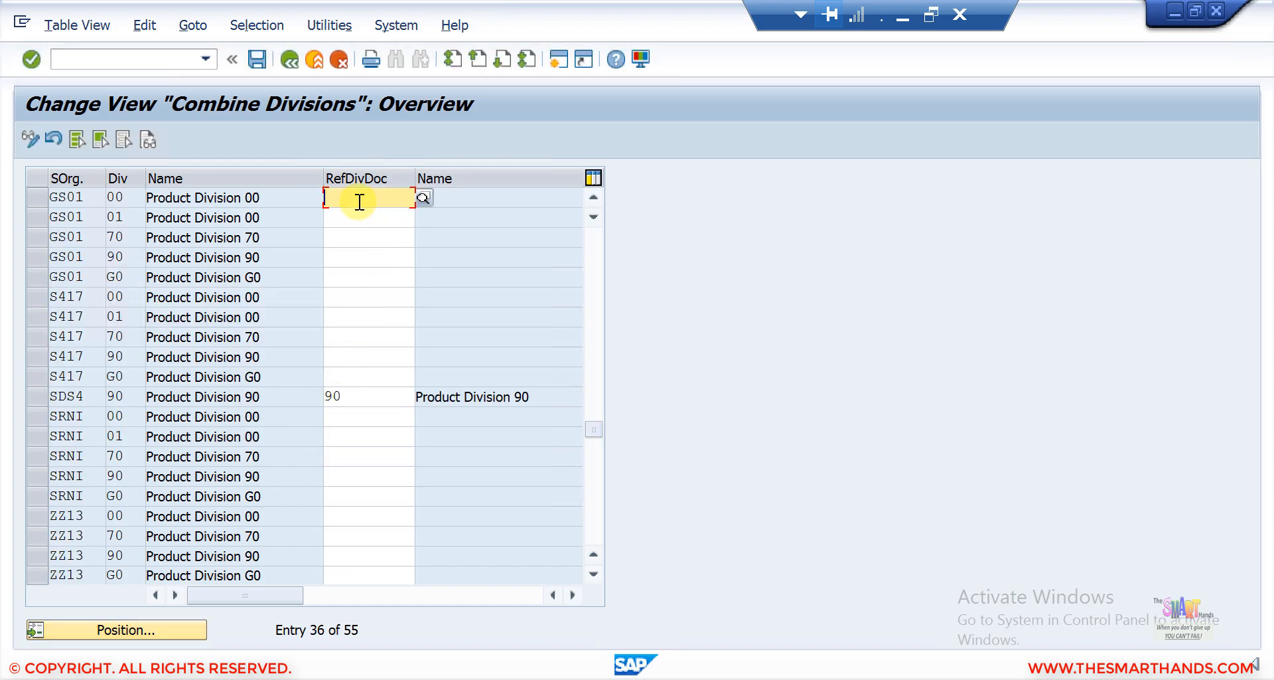
text(90)
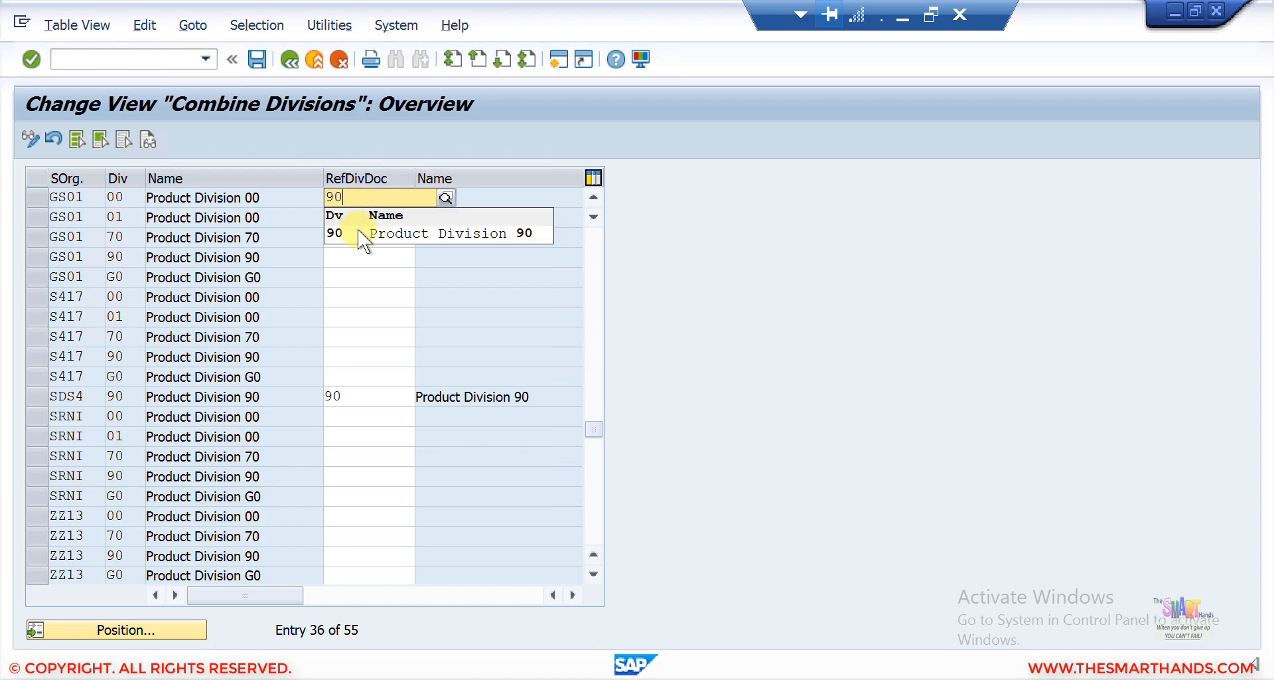
click(358, 233)
click(258, 60)
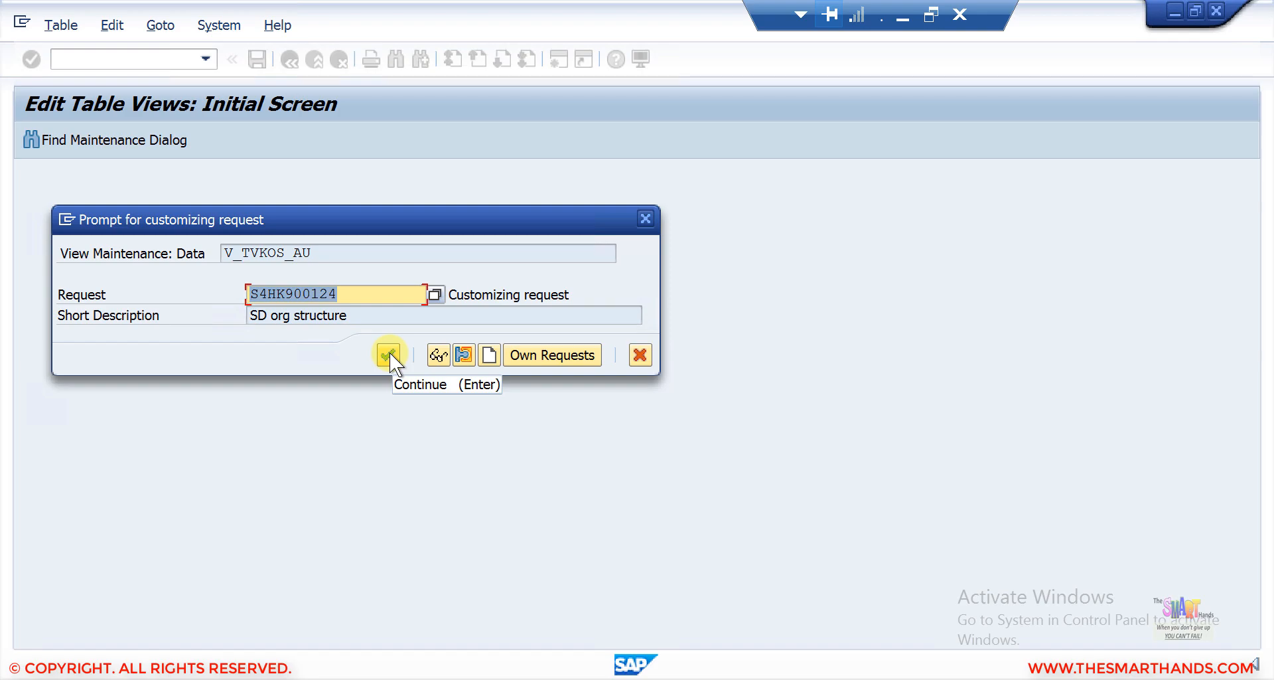
click(389, 356)
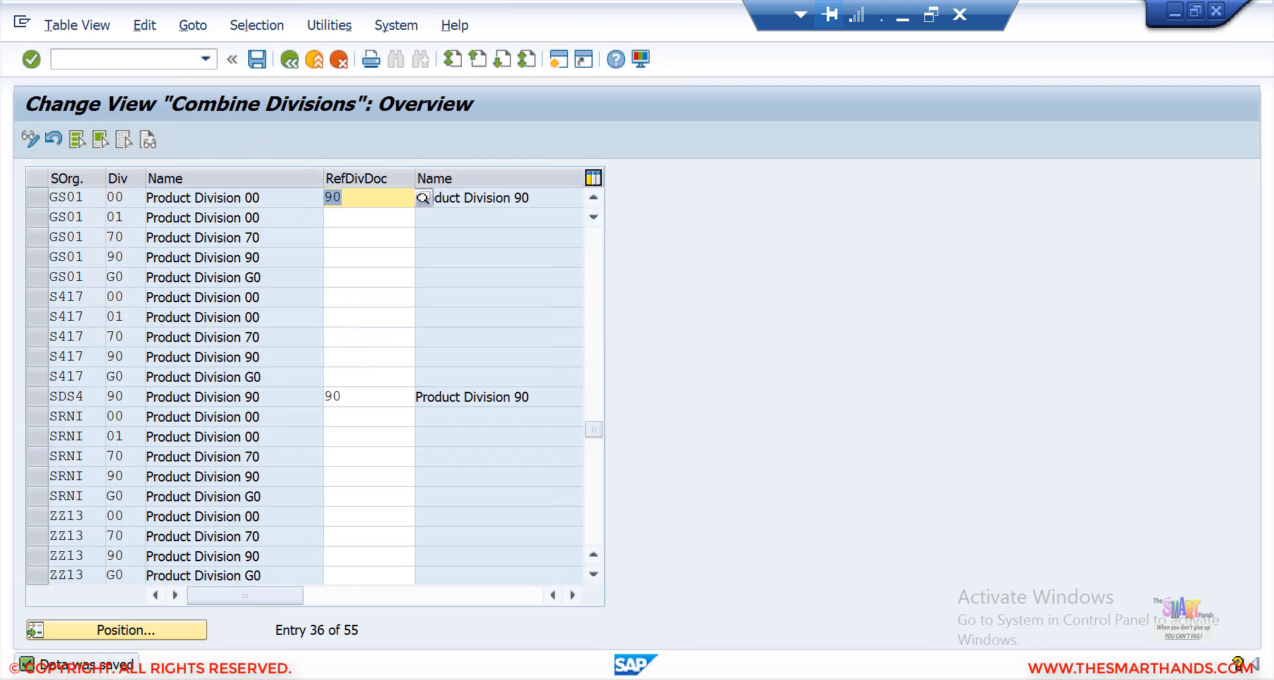
Restart transaction VA01 in the other session and choose sales organization GS01.
key(alt+Tab)
click(544, 607)
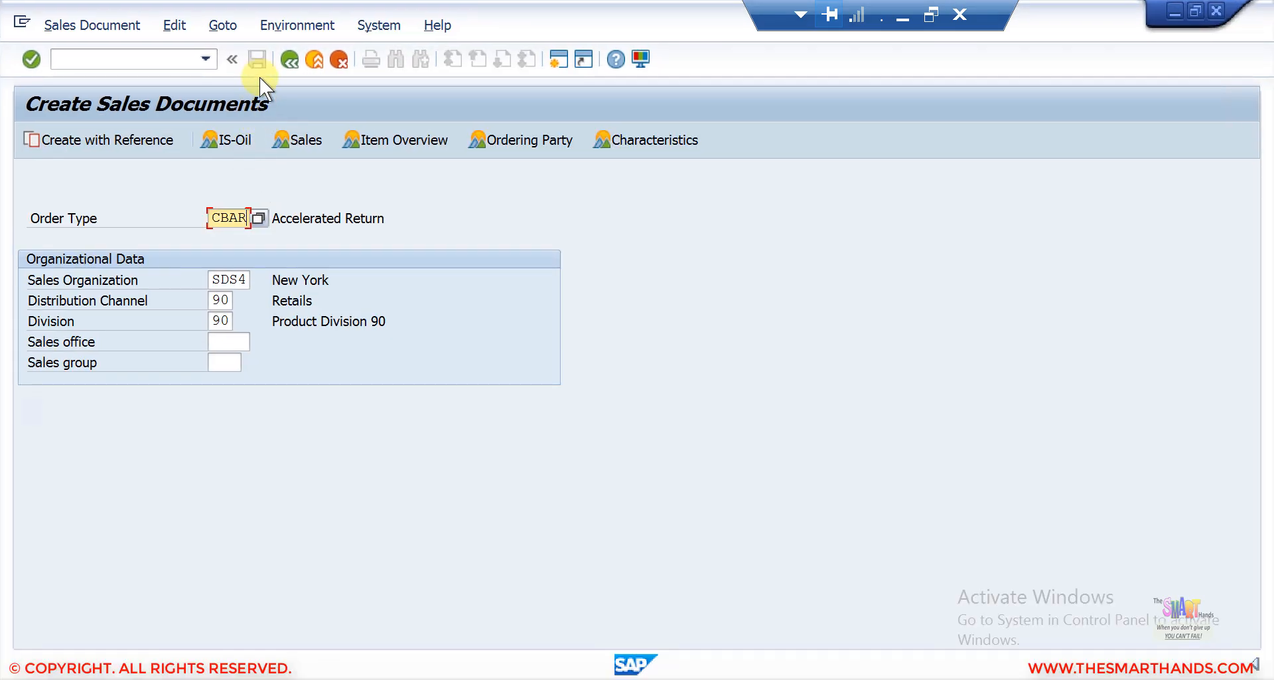
click(289, 61)
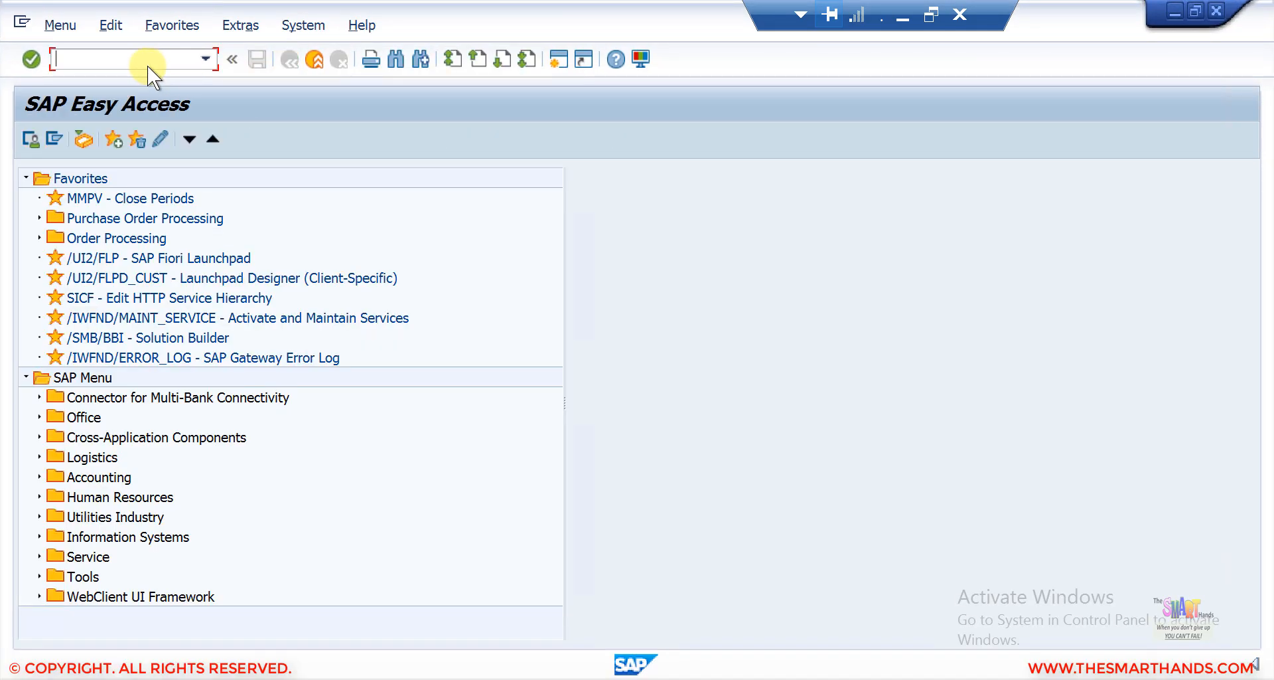
text(va01)
key(Return)
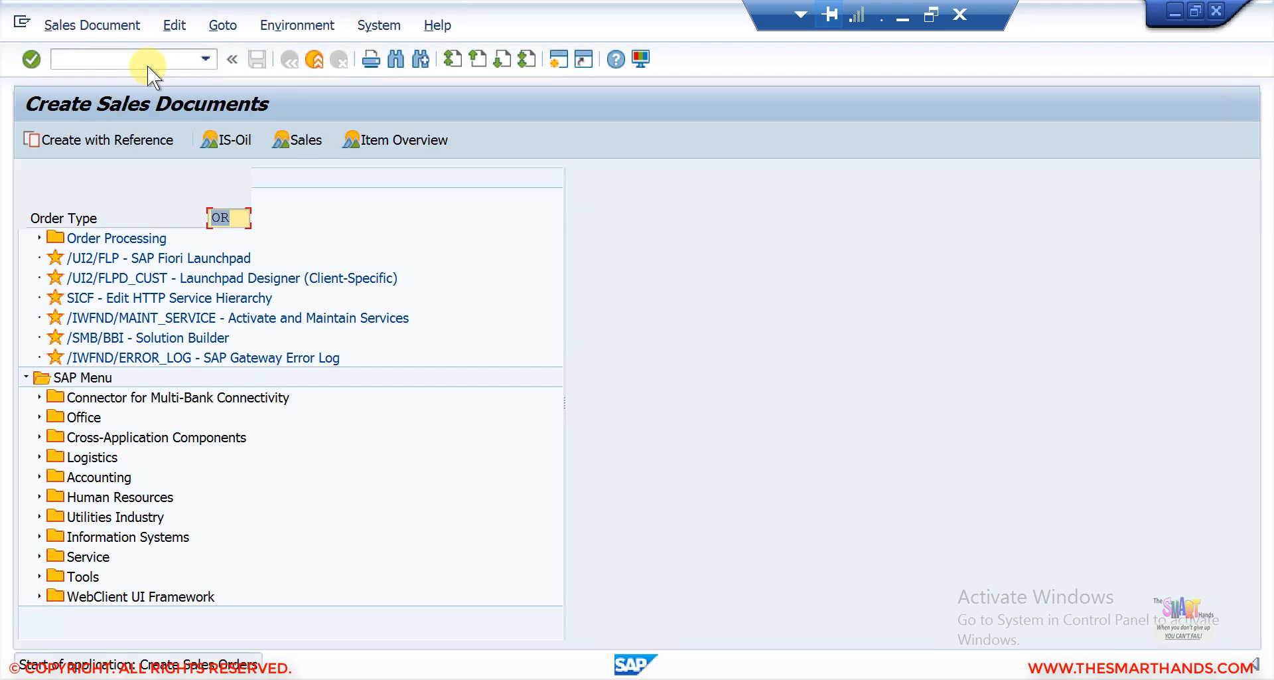
click(221, 276)
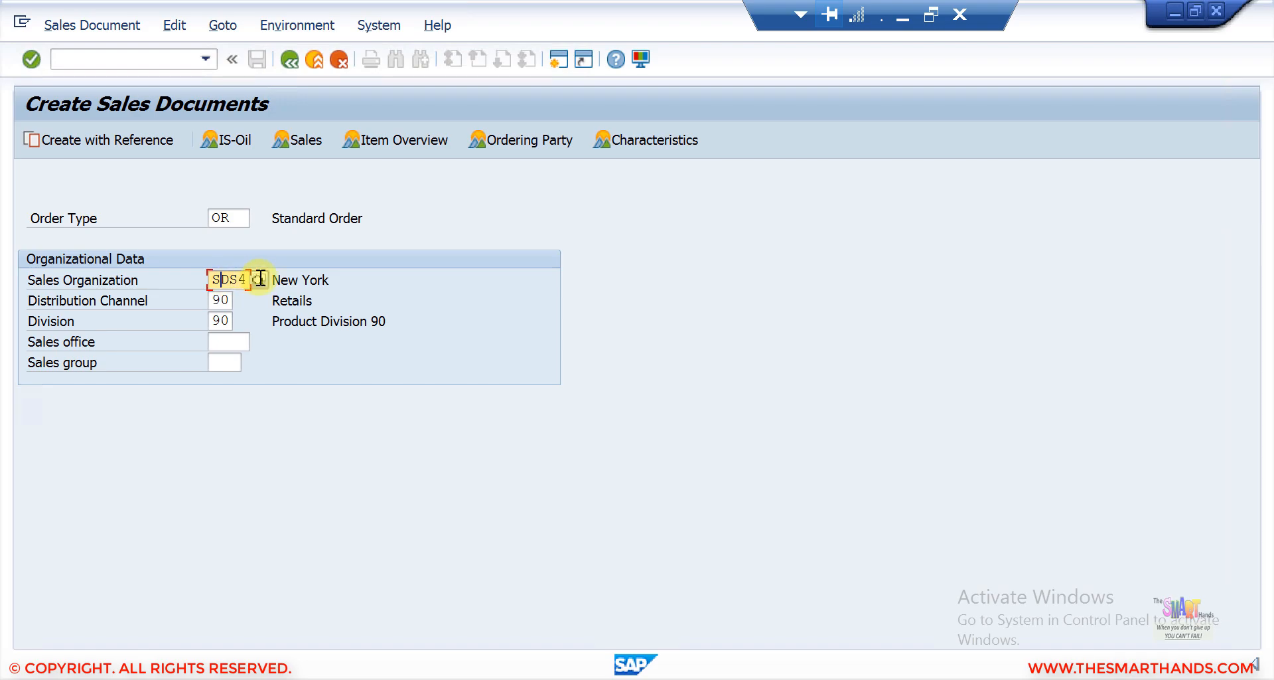
click(259, 277)
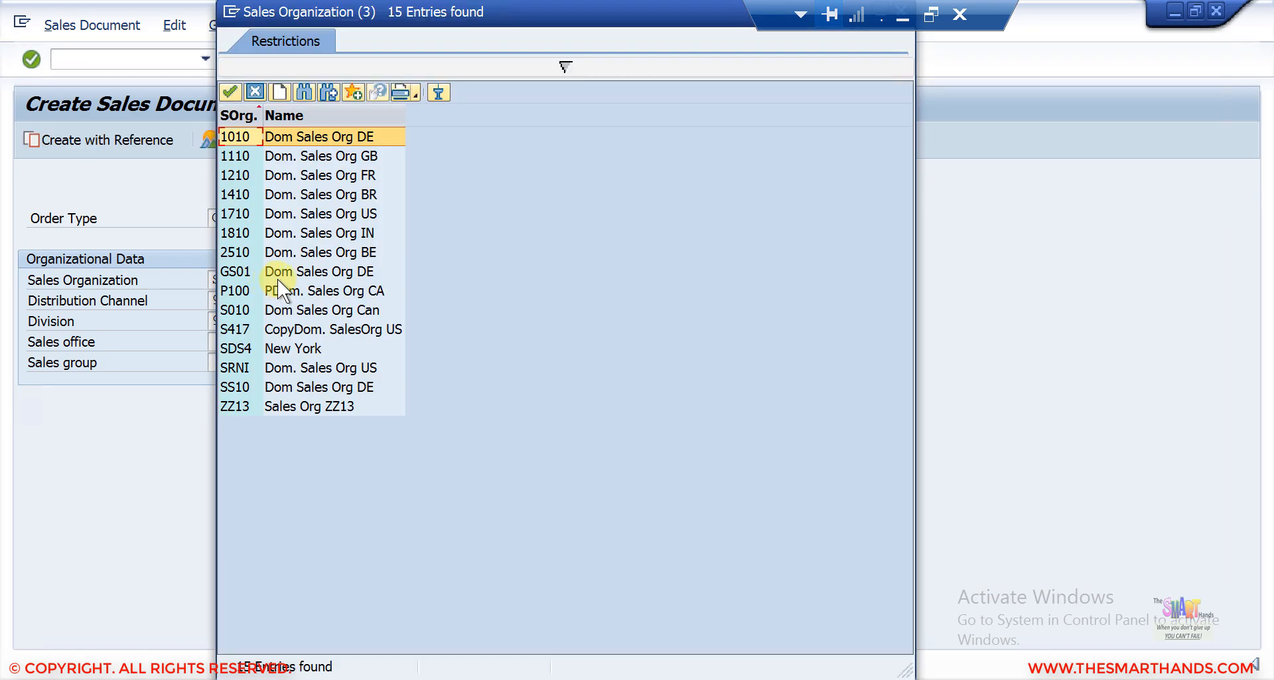
double_click(277, 277)
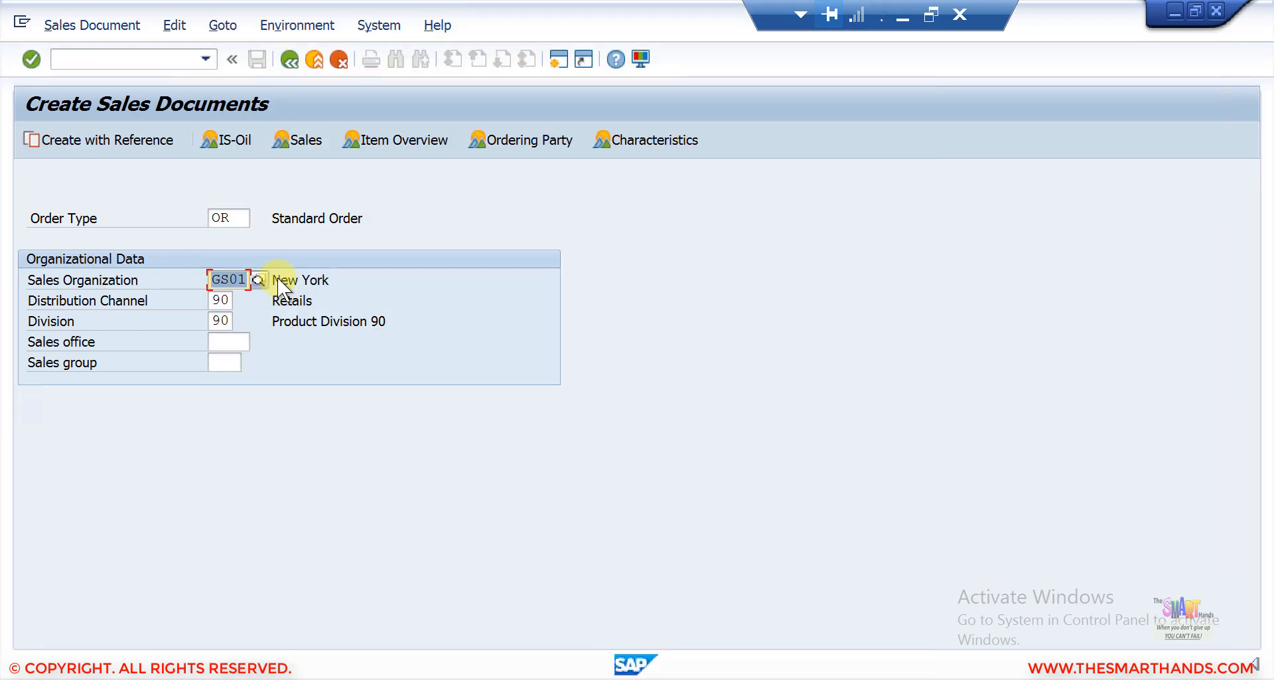
Choose distribution channel 10 and division 00 for the order's sales area.
click(229, 301)
click(241, 299)
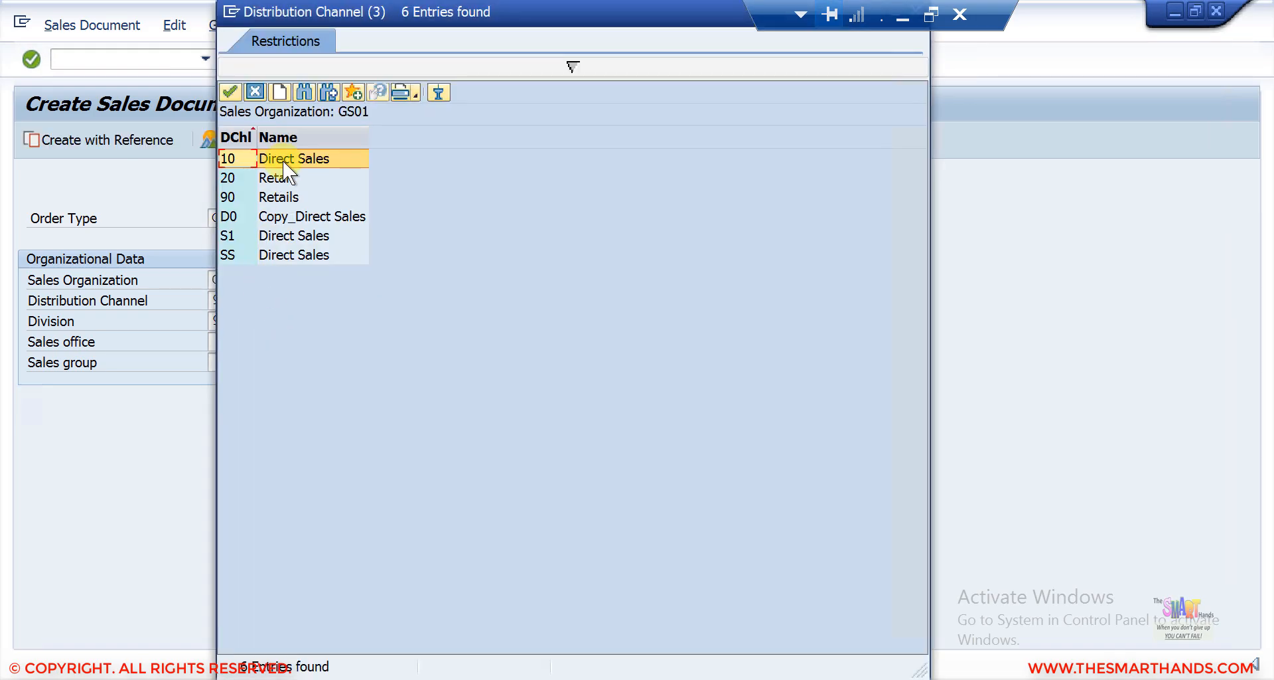
double_click(283, 160)
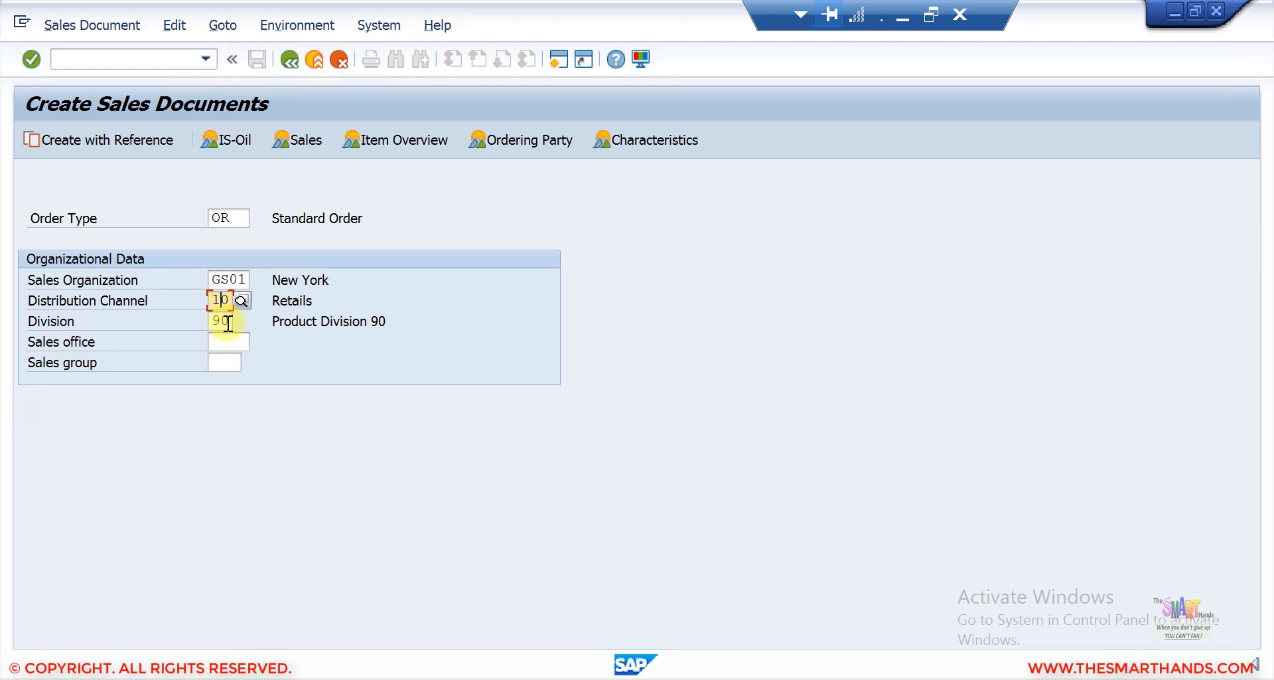
click(227, 324)
click(240, 321)
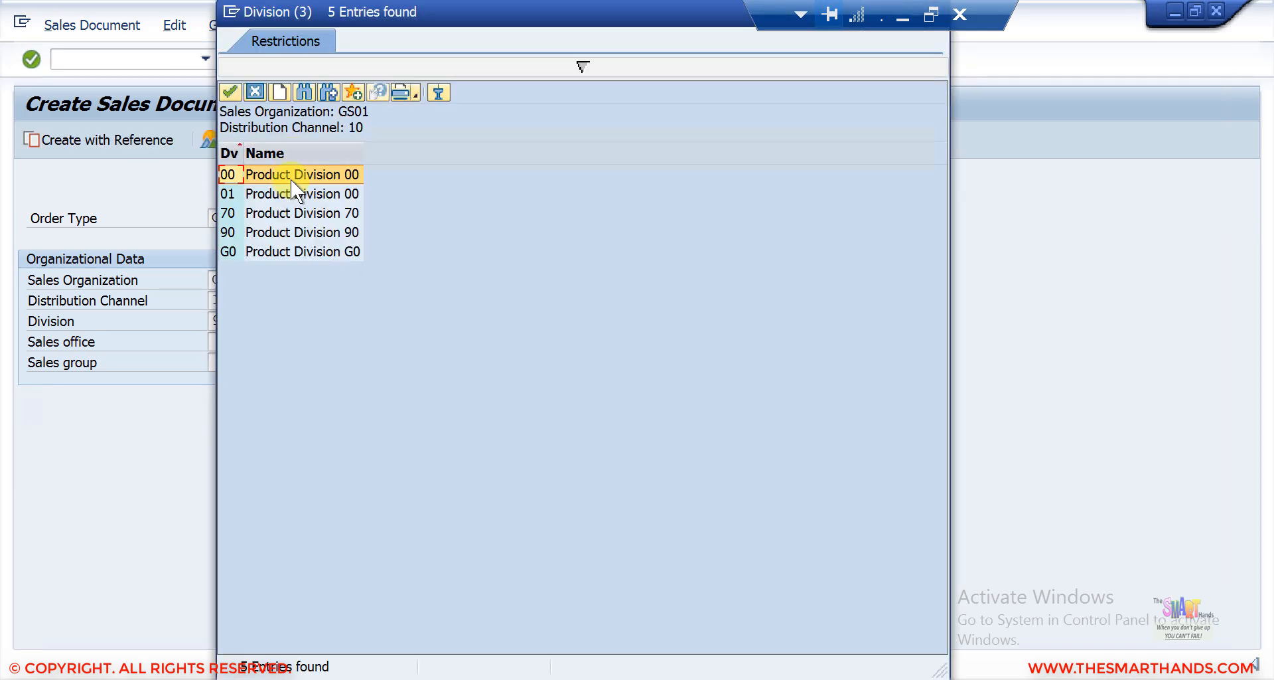
double_click(292, 177)
Display the order types permitted for sales area GS01/10/00.
click(247, 217)
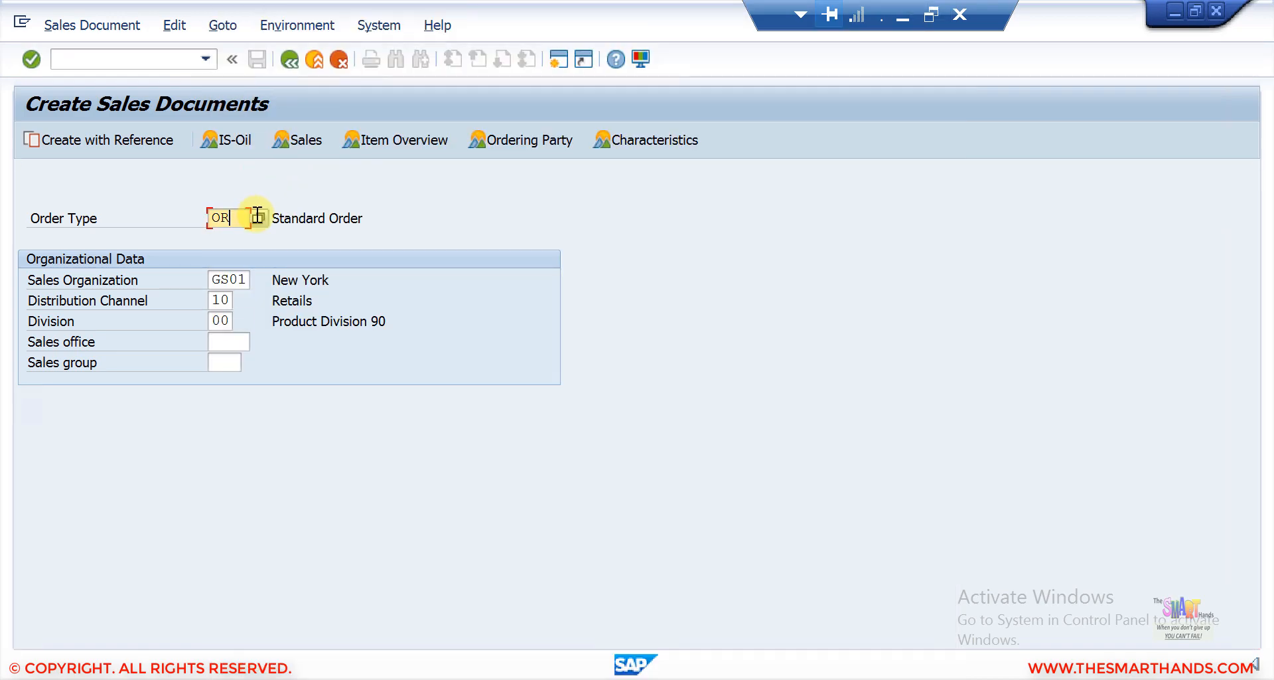
click(257, 216)
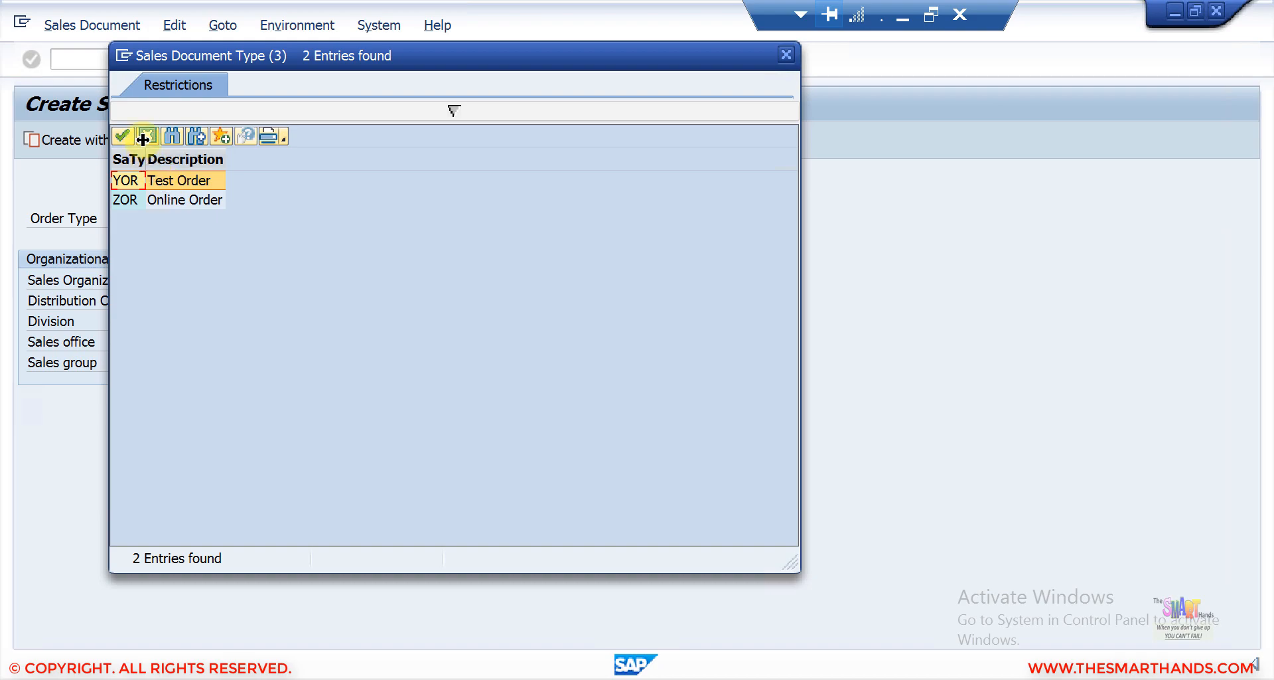
key(Escape)
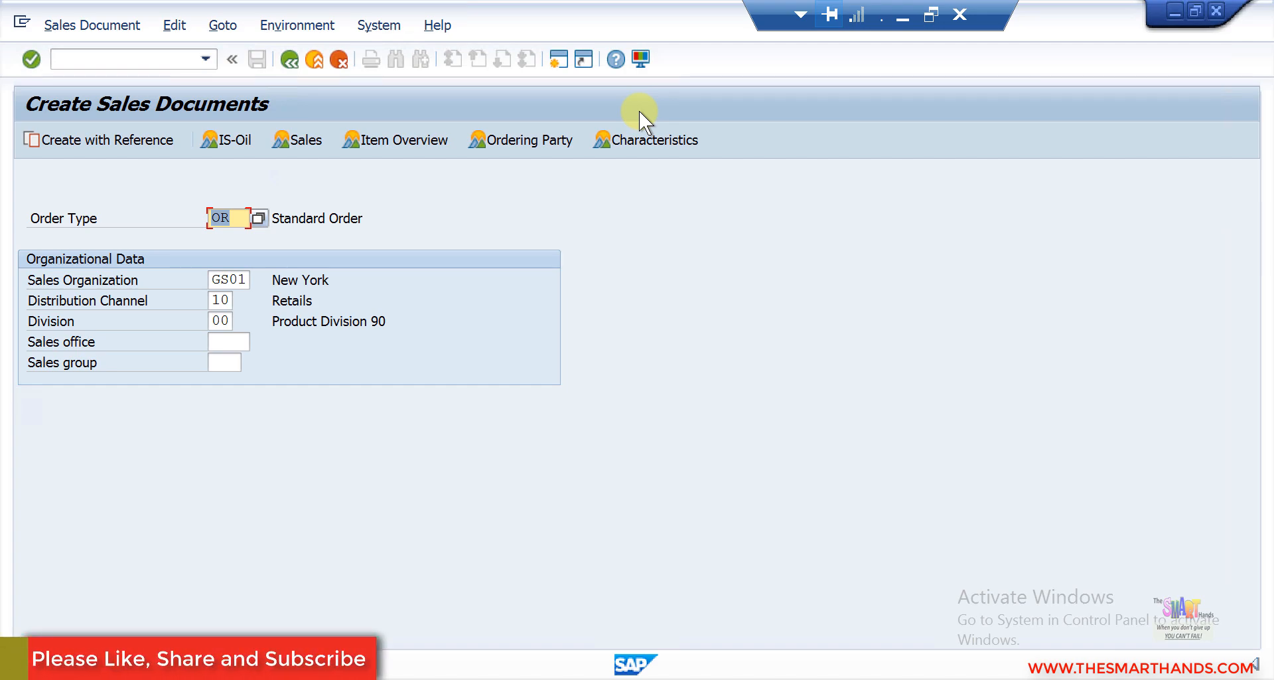
click(897, 13)
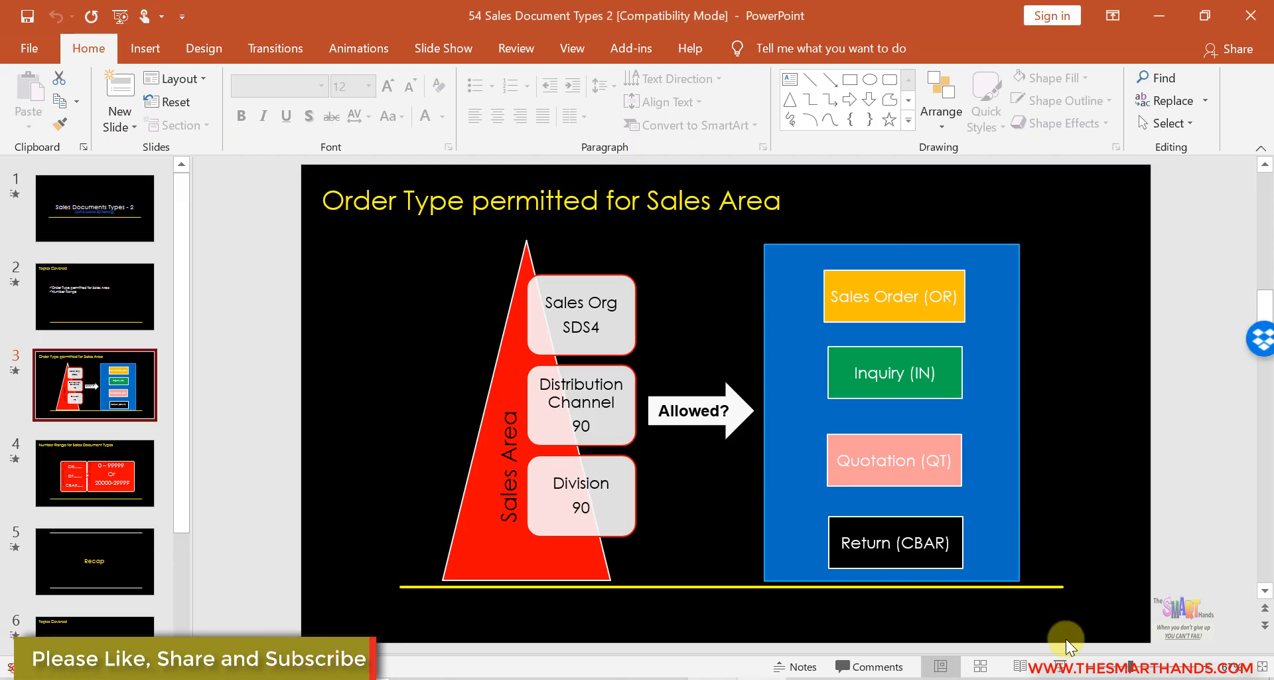
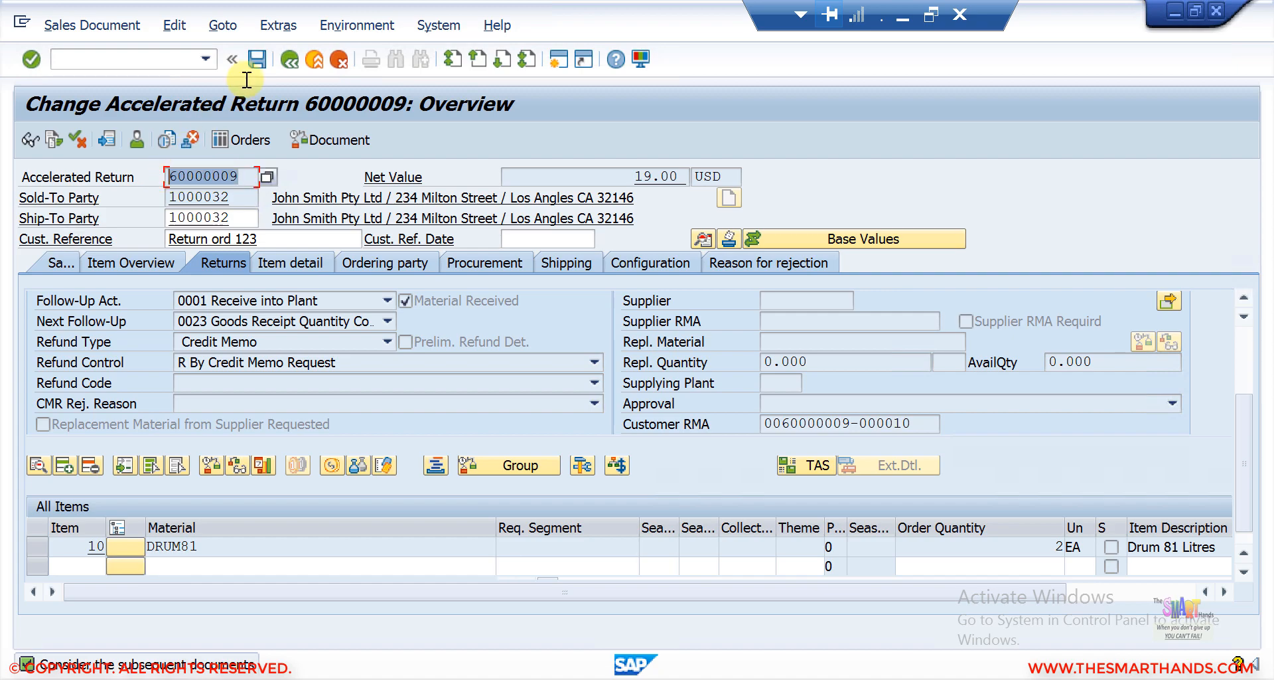
Leave the returns document and open standard order 20 in change mode.
click(297, 56)
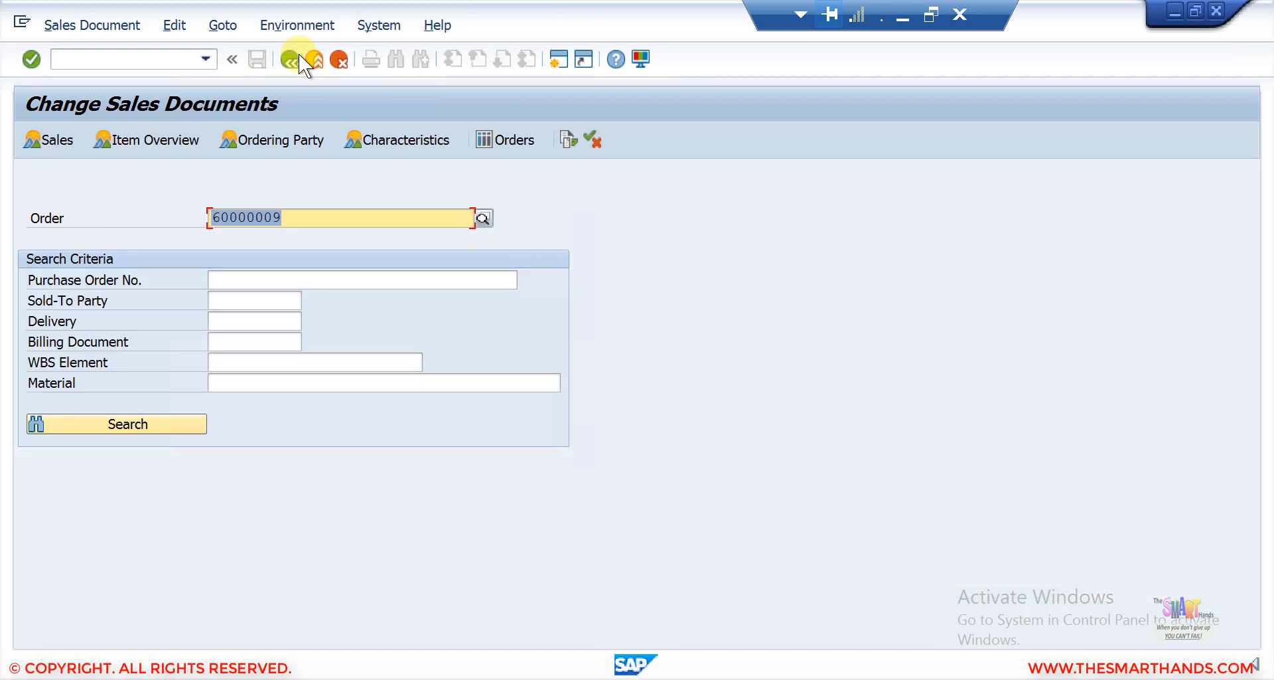
text(20)
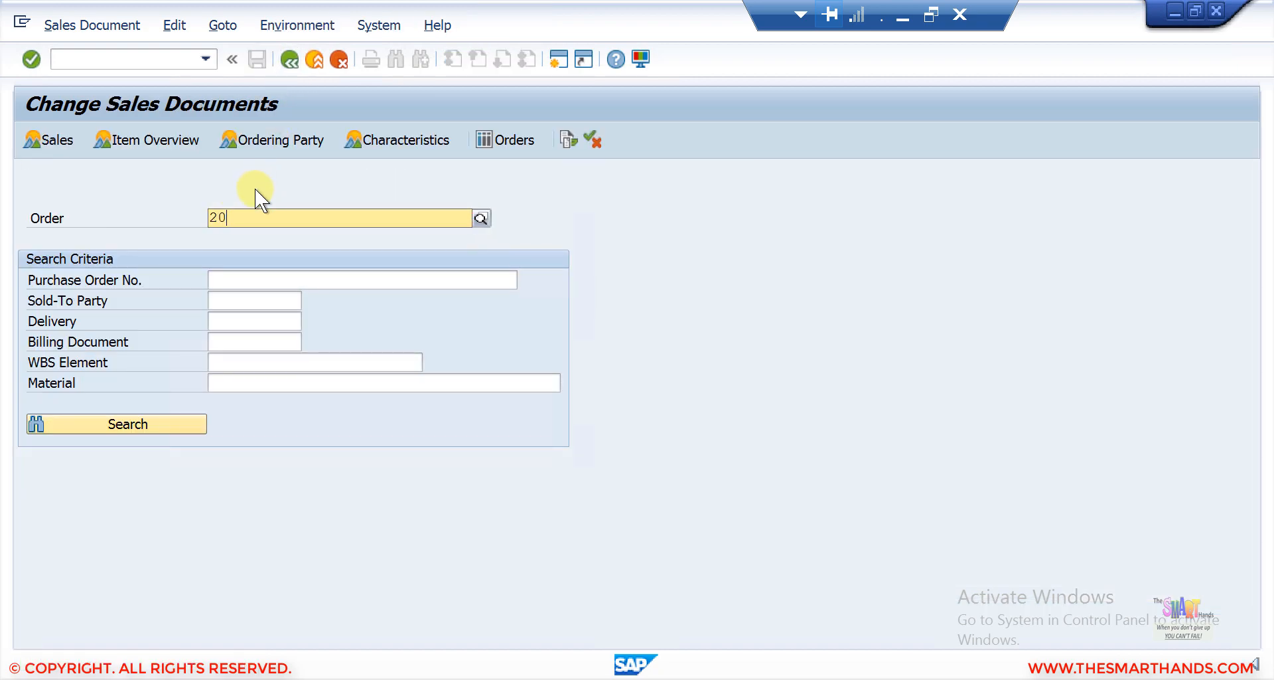
key(Return)
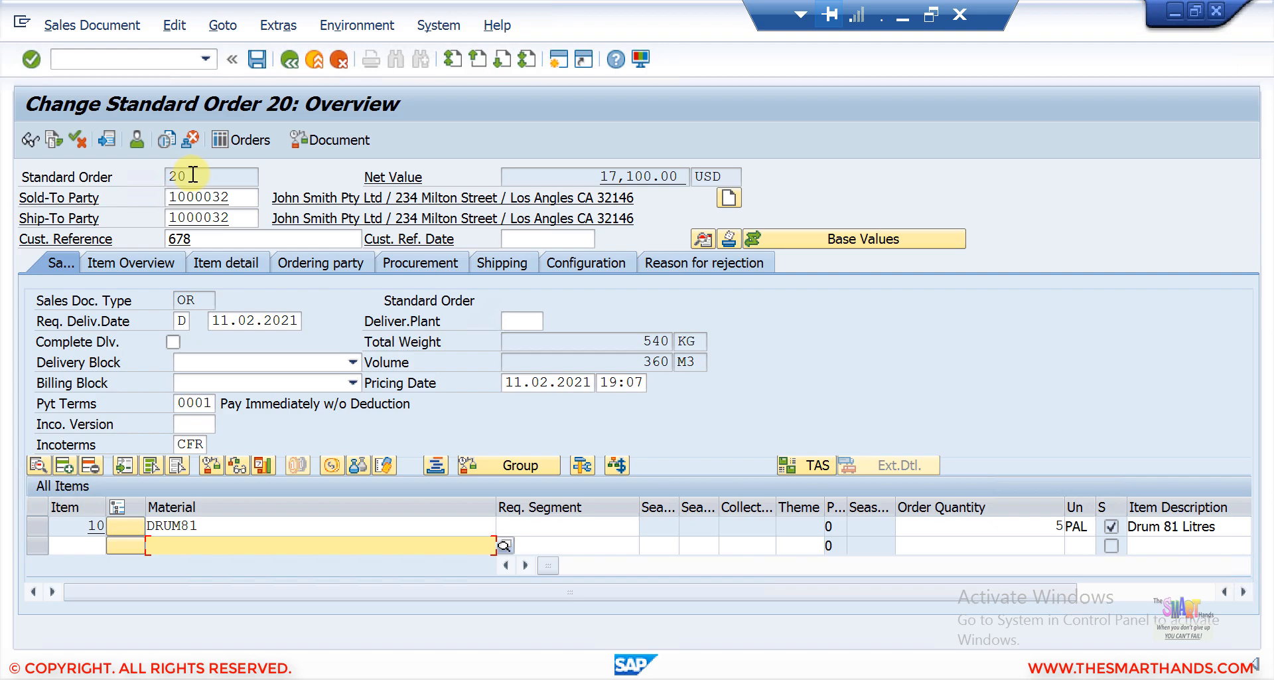
click(192, 175)
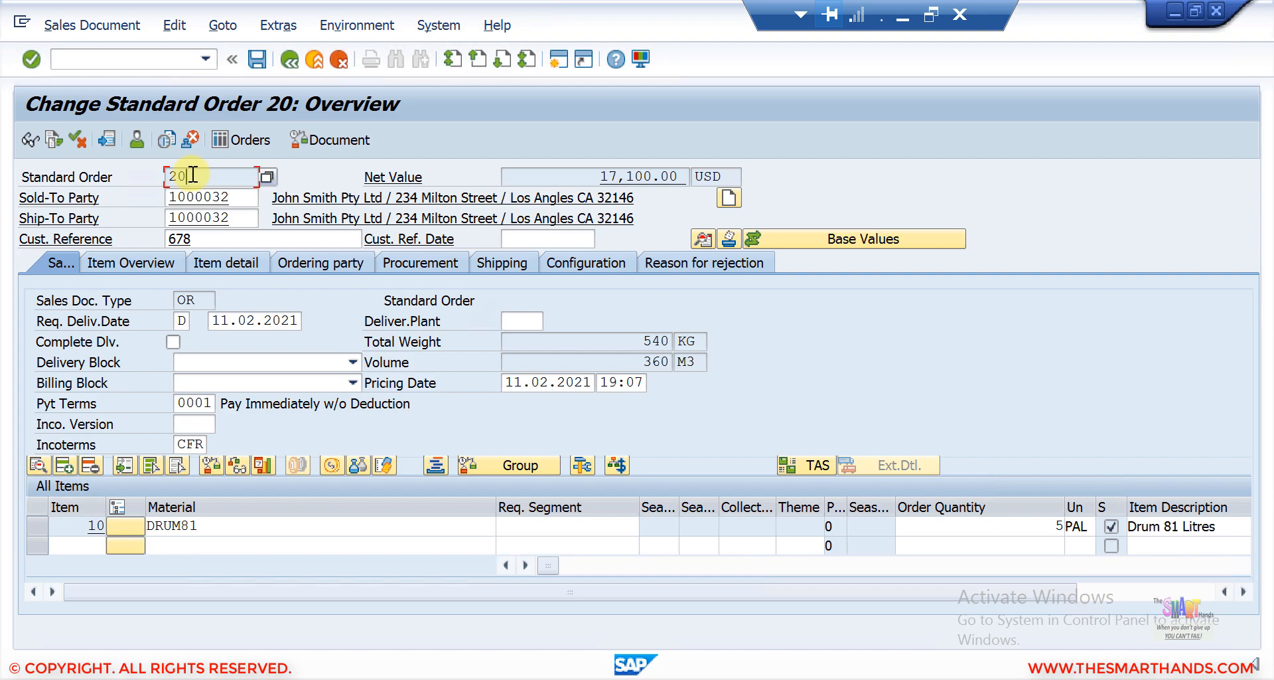
Switch to transaction VA22 and open quotation 20000001.
click(152, 61)
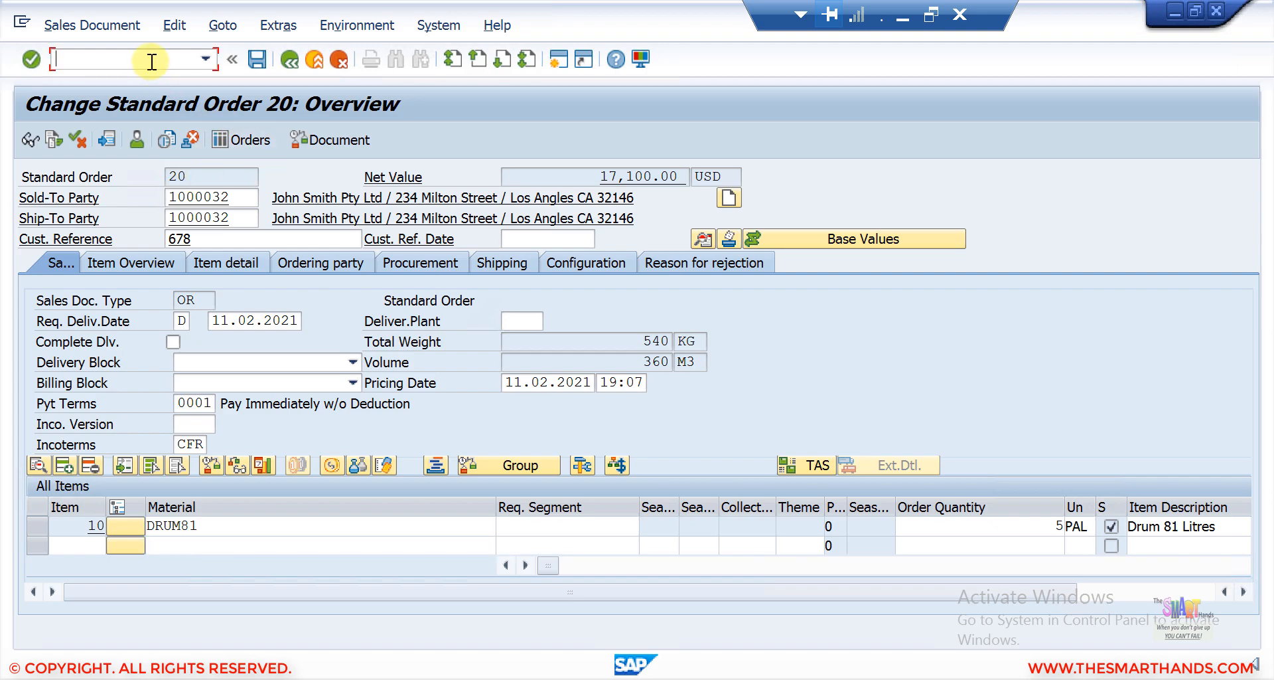
text(/NVA22)
key(Return)
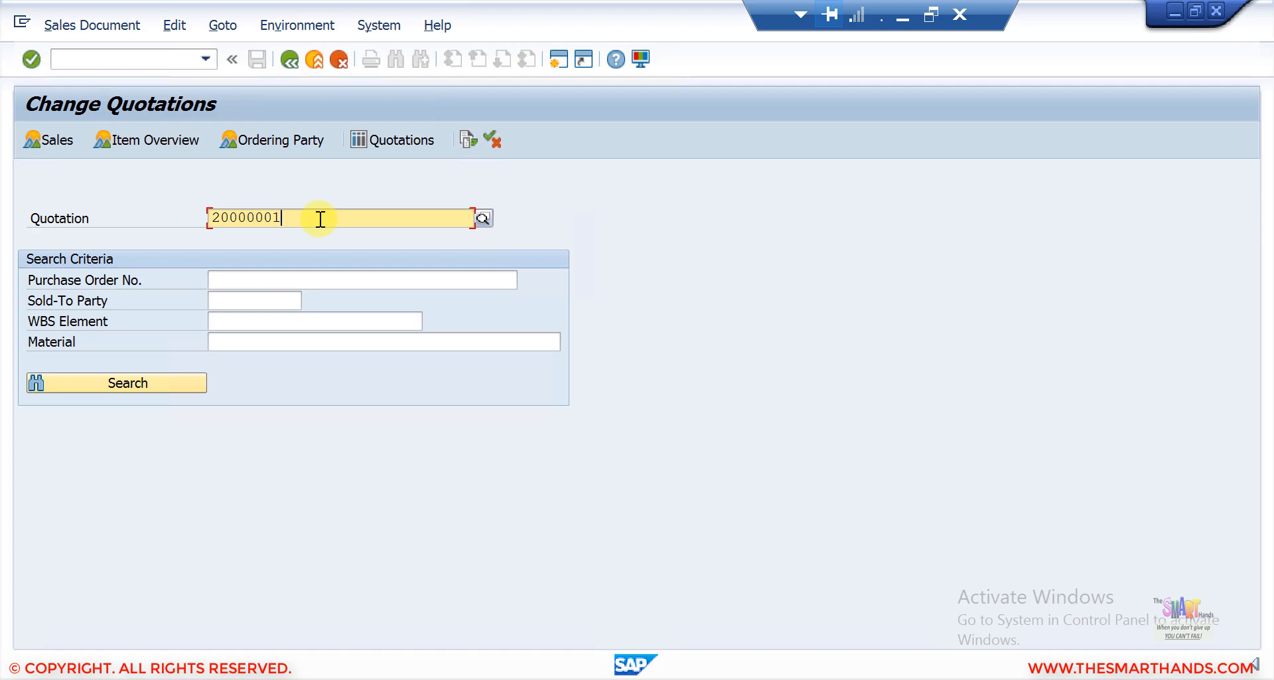
key(Return)
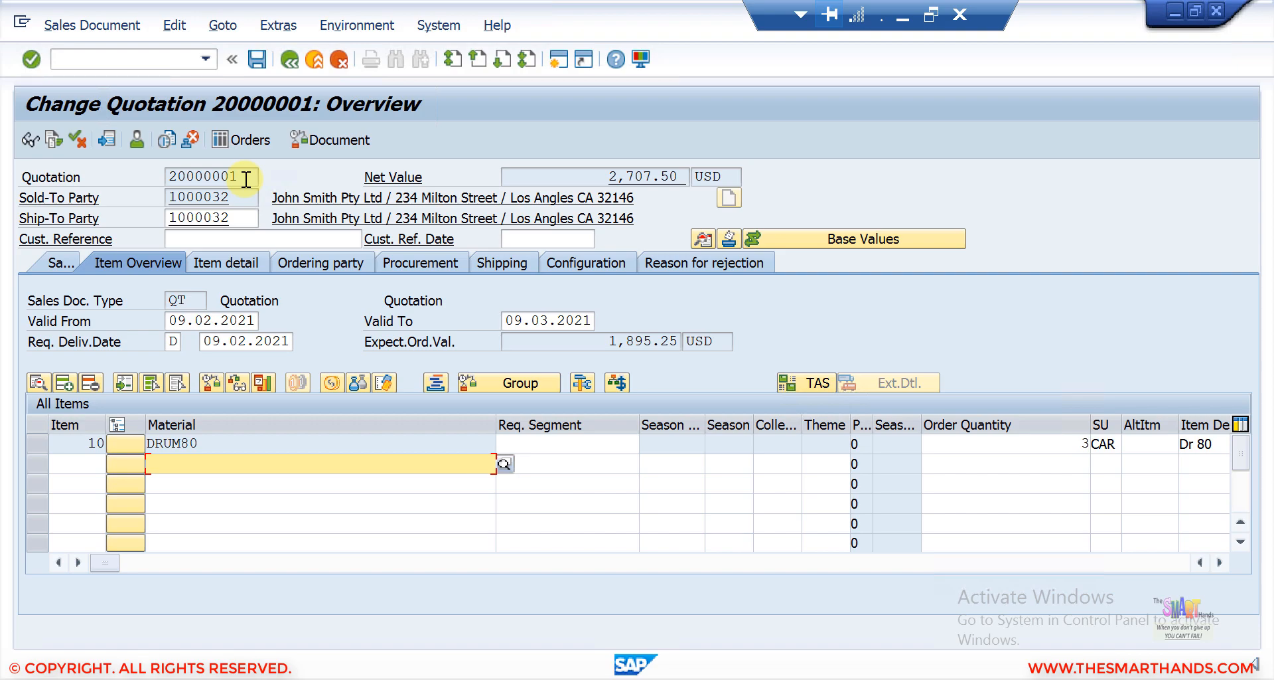
Open Customizing (SPRO) and edit the intervals under Sales Document Header's Define Number Ranges For Sales Documents.
click(152, 62)
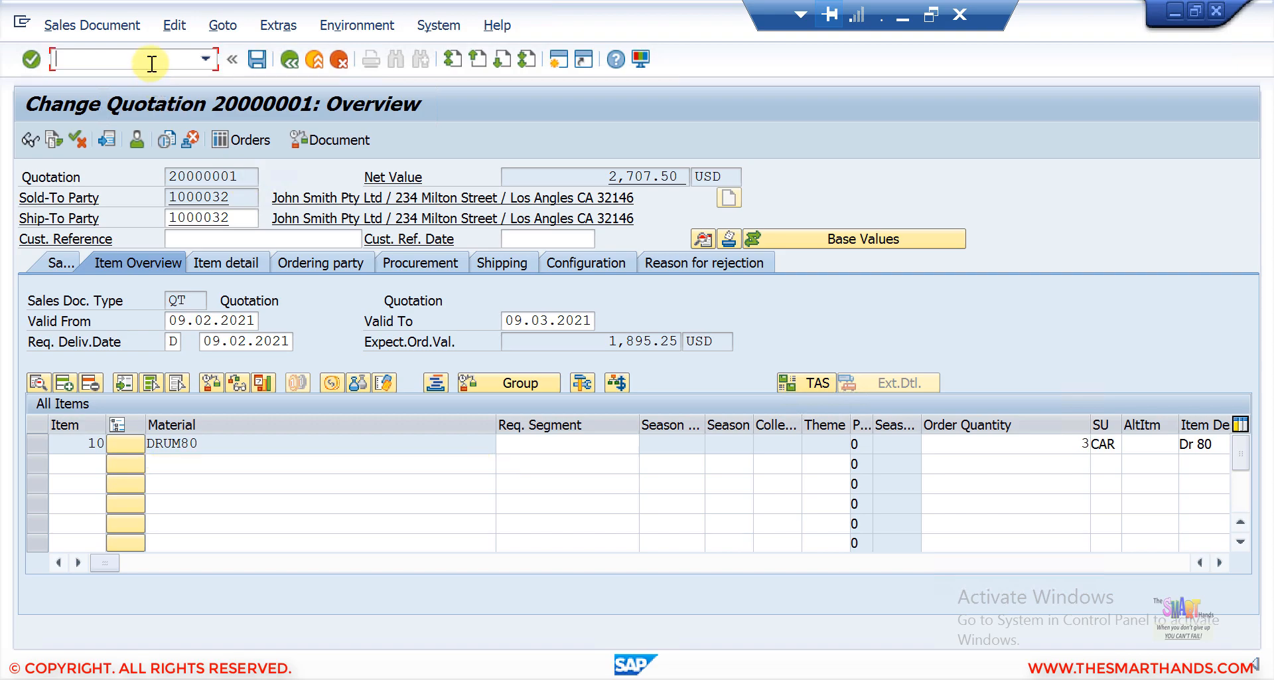
text(/NSPRO)
key(Return)
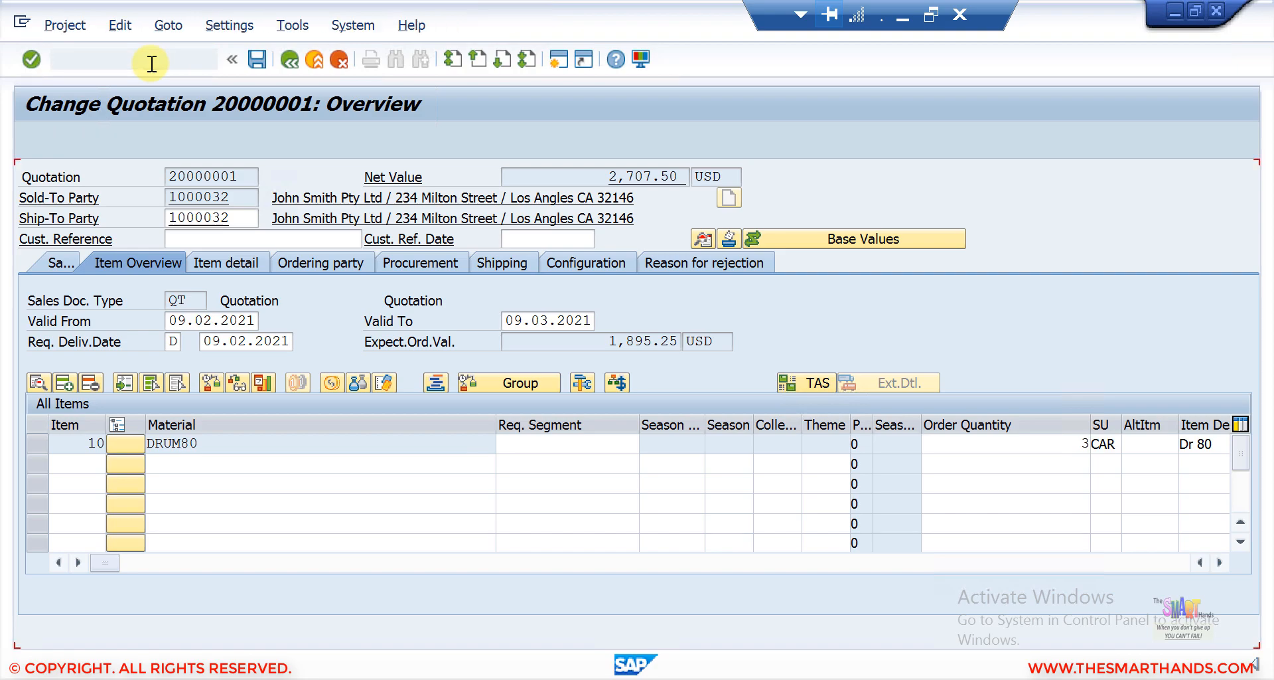
click(138, 141)
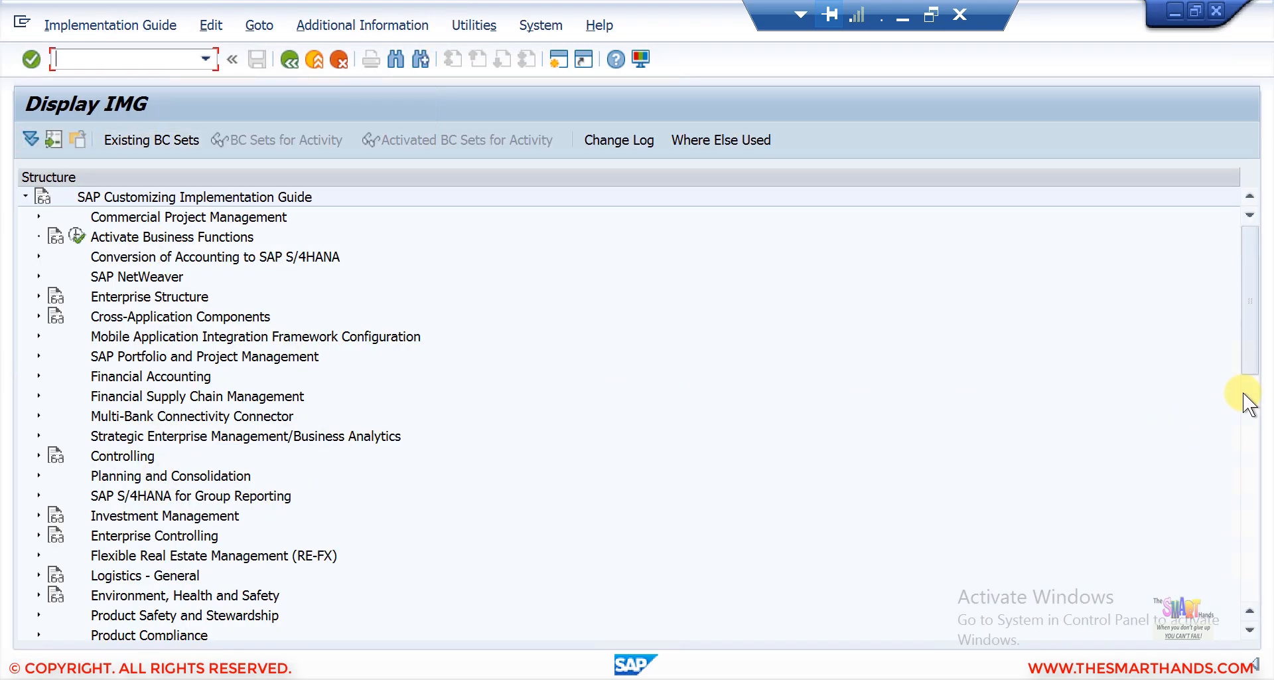
scroll(1252, 405, down, 2)
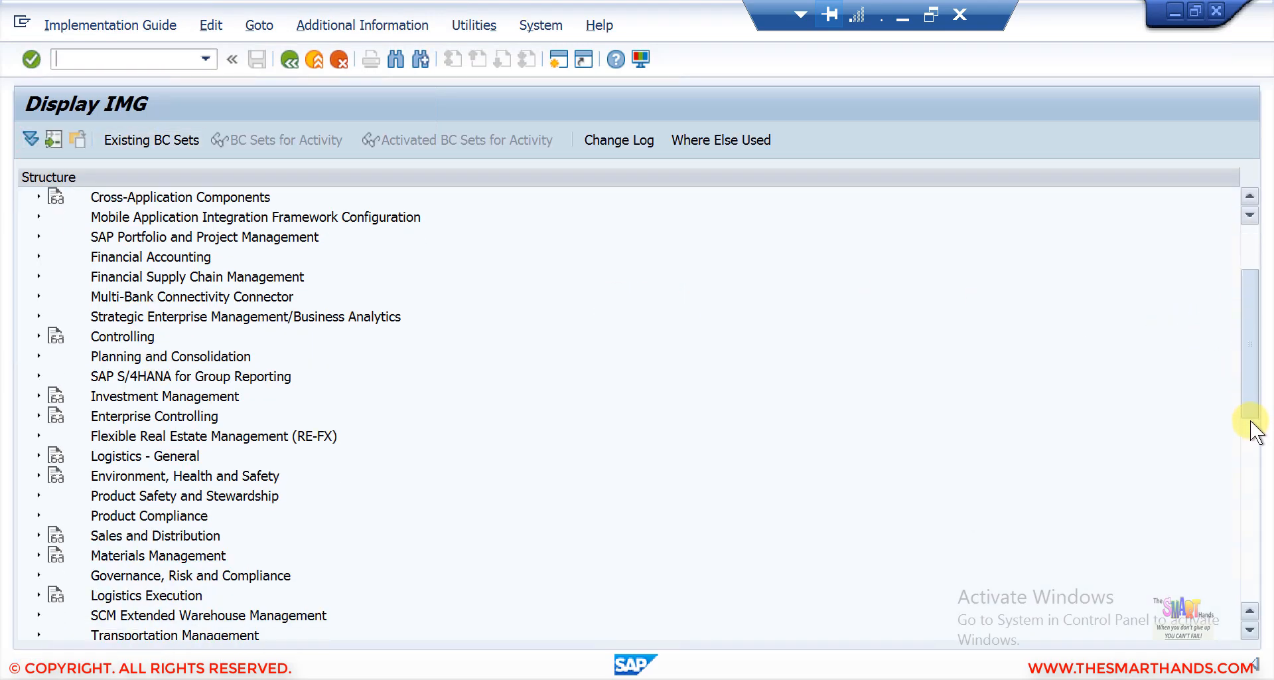
scroll(1255, 432, down, 3)
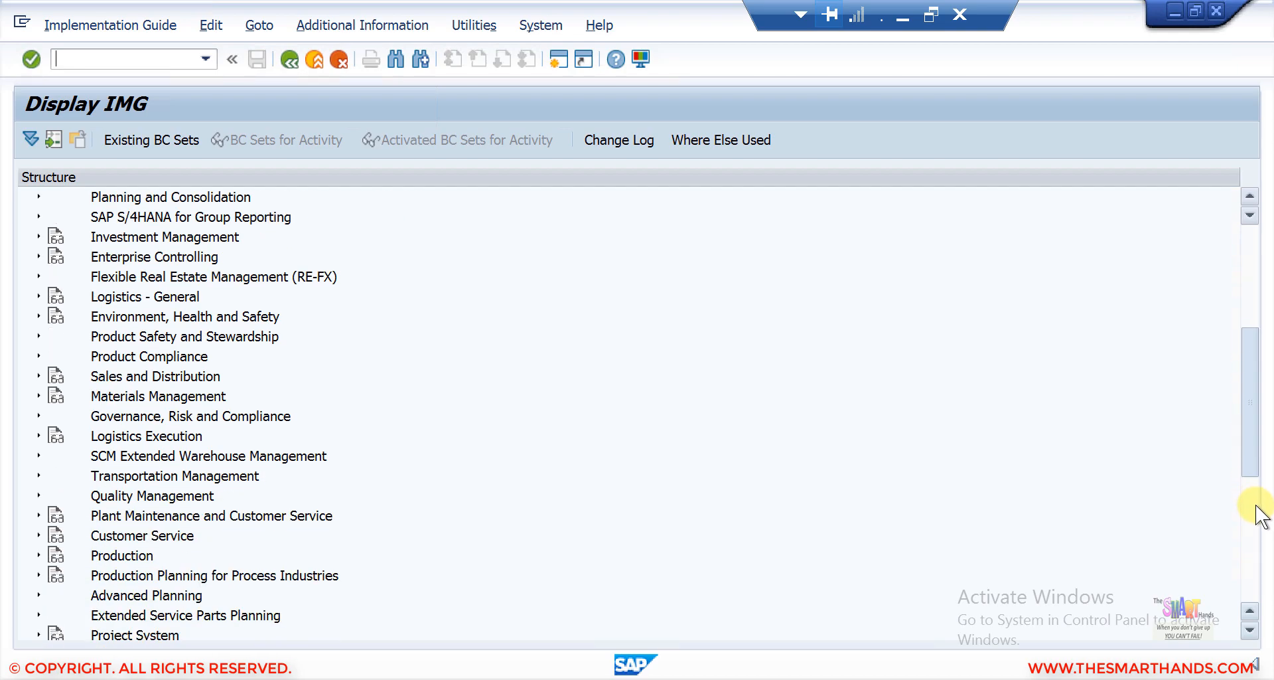
scroll(1259, 518, down, 2)
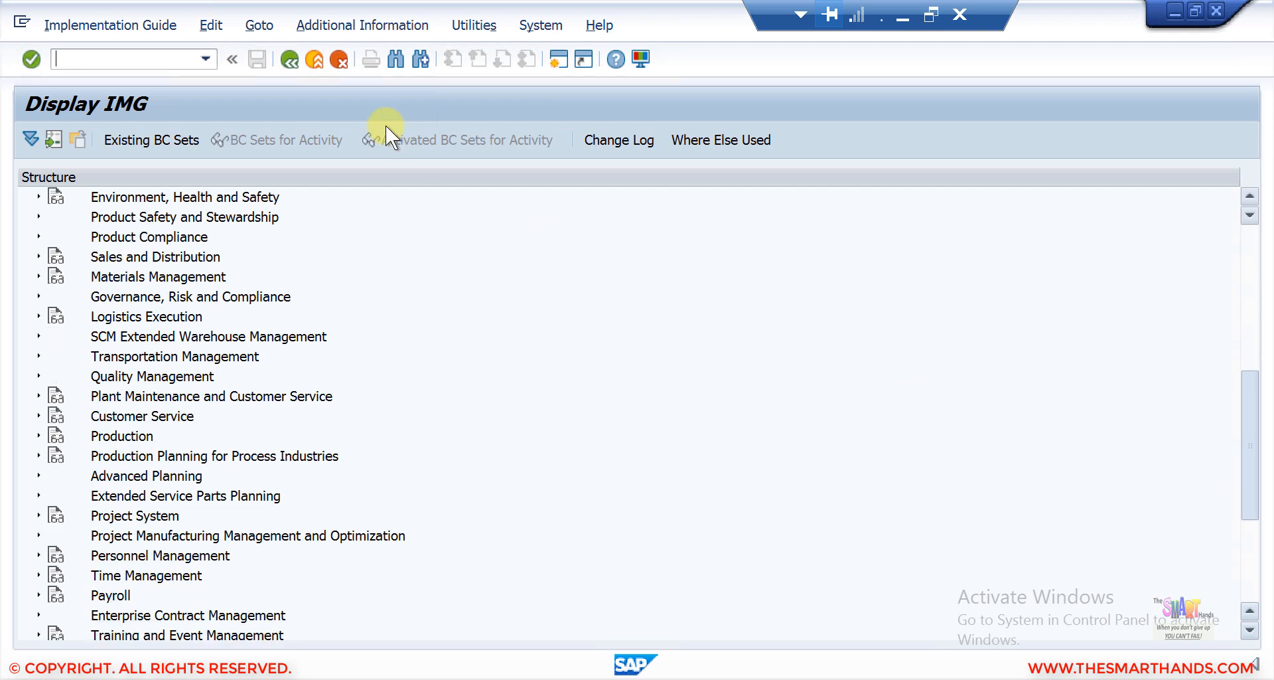
click(38, 256)
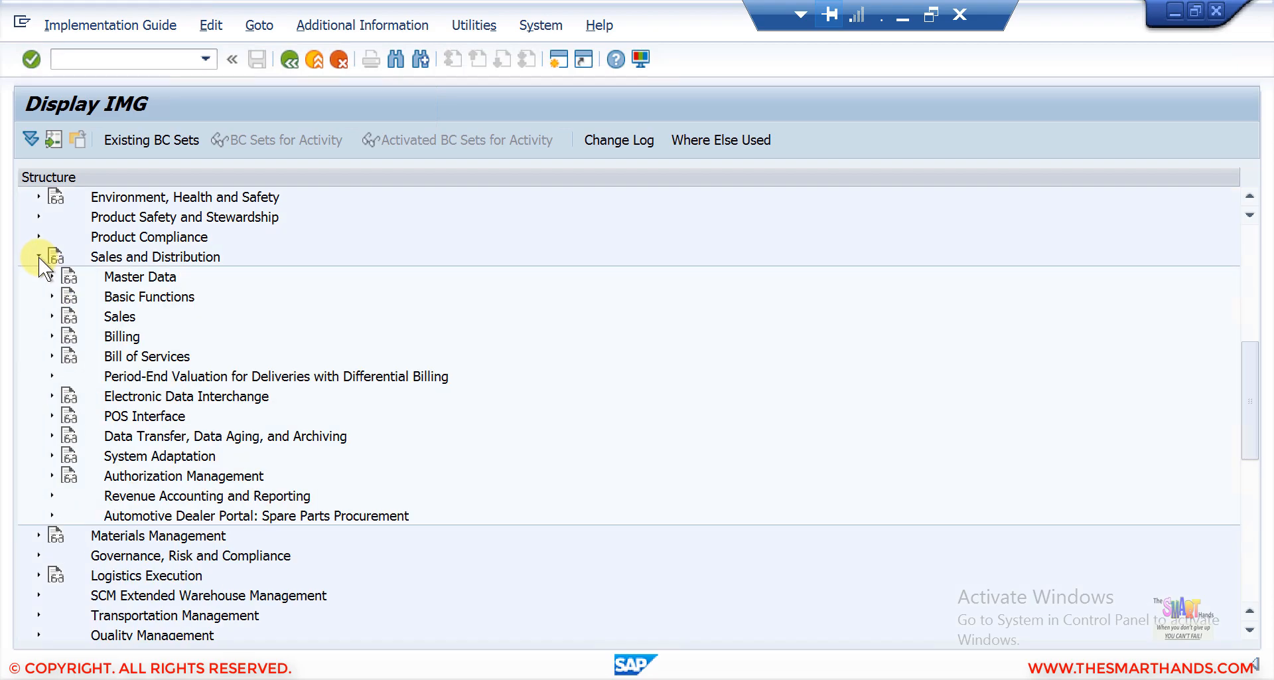
click(52, 316)
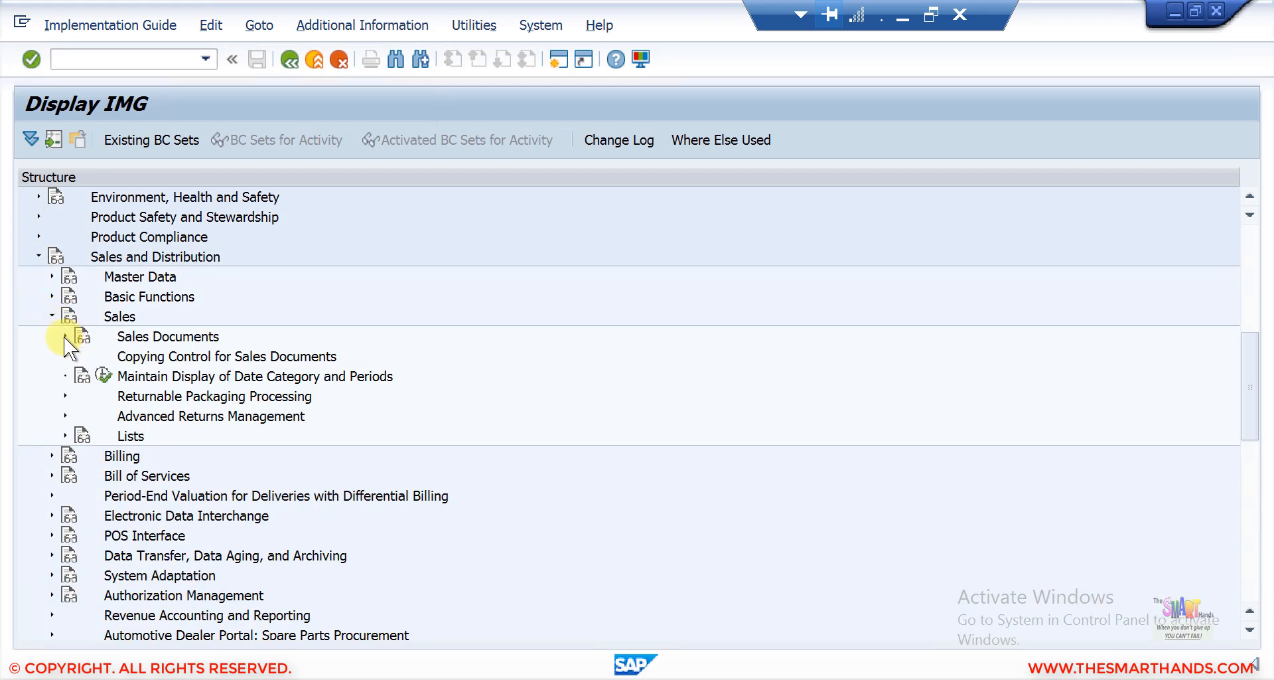
click(64, 336)
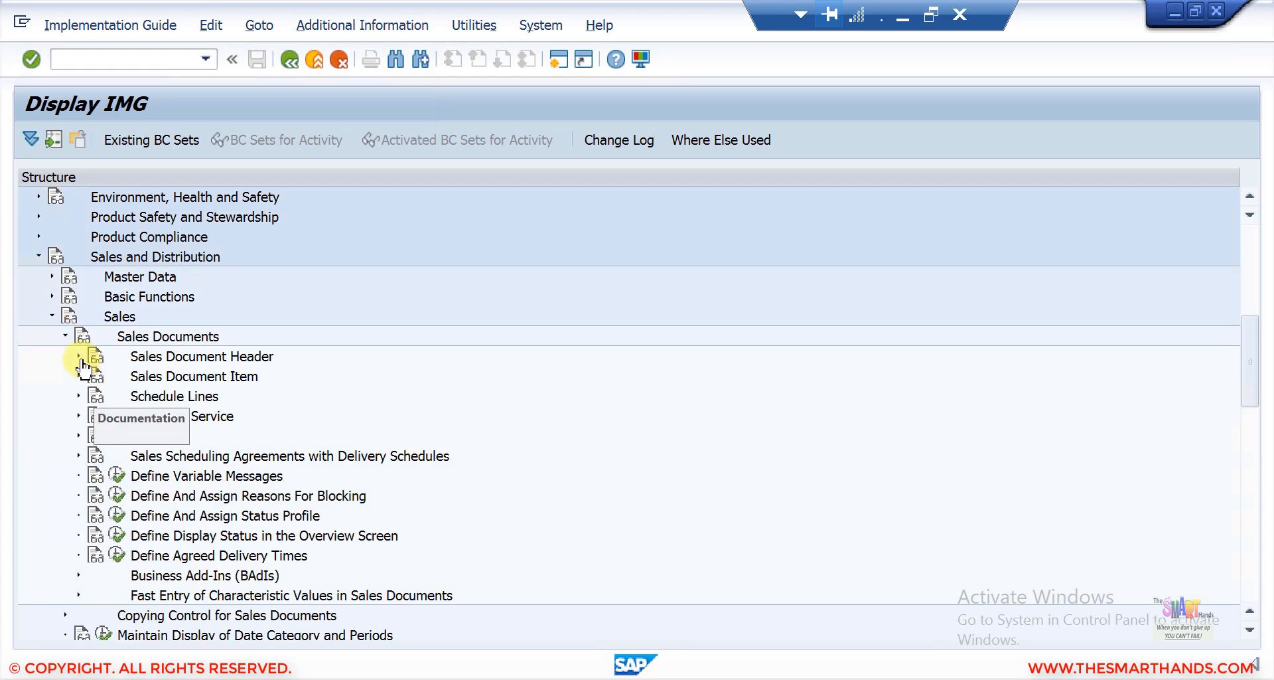
click(78, 356)
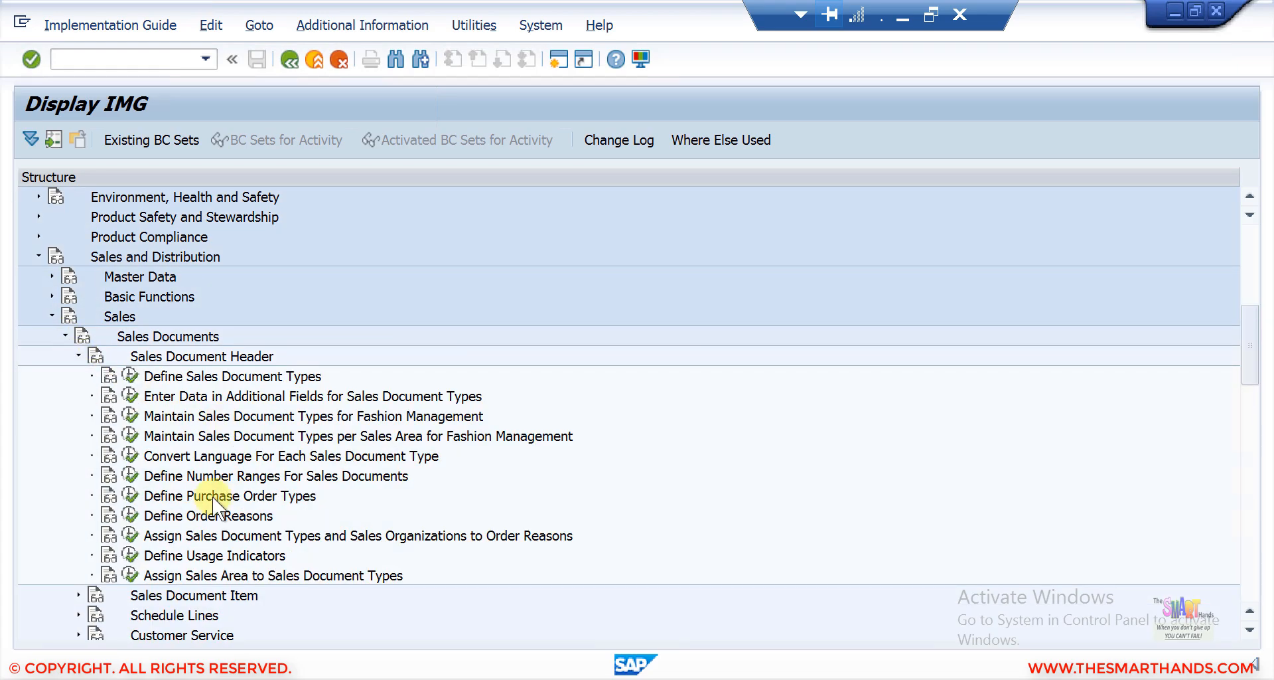
click(209, 476)
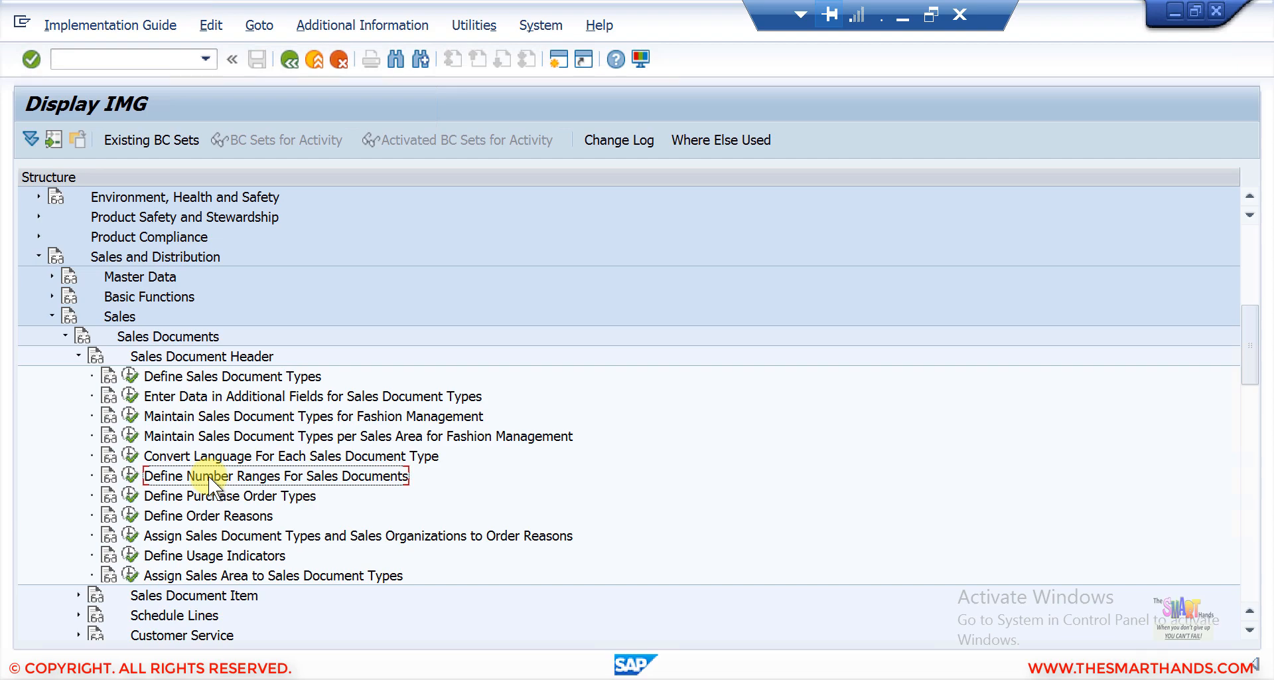
click(131, 476)
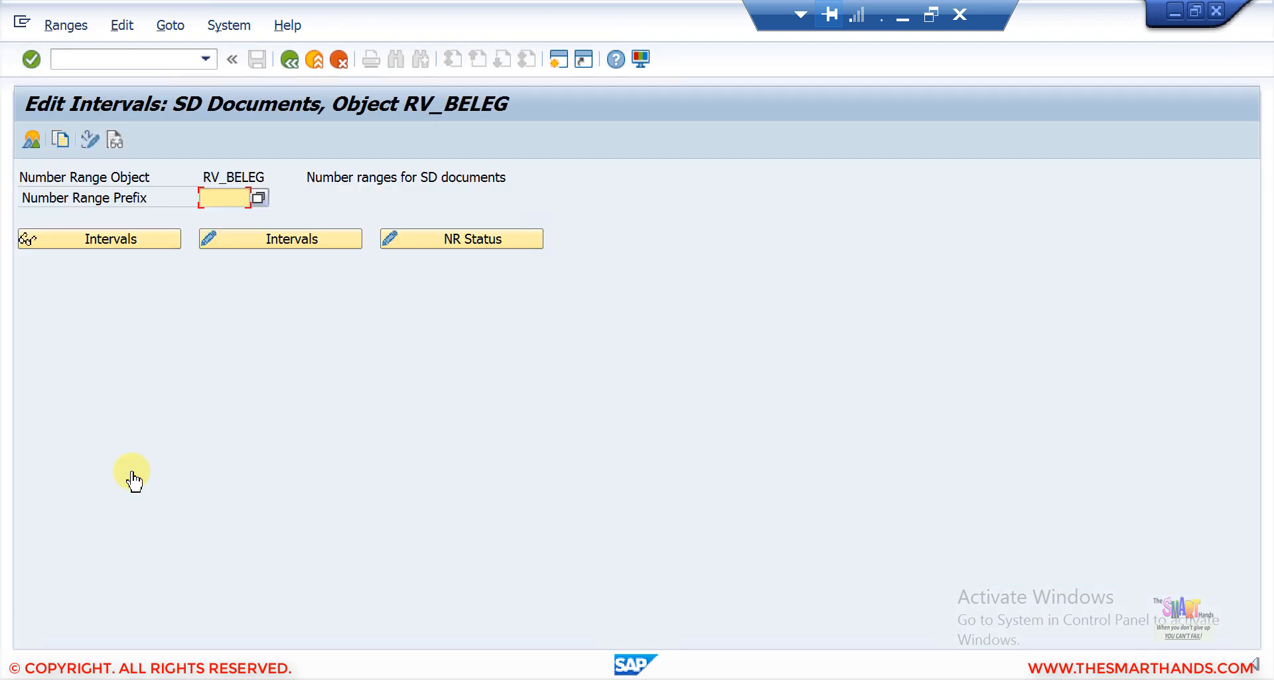
click(245, 237)
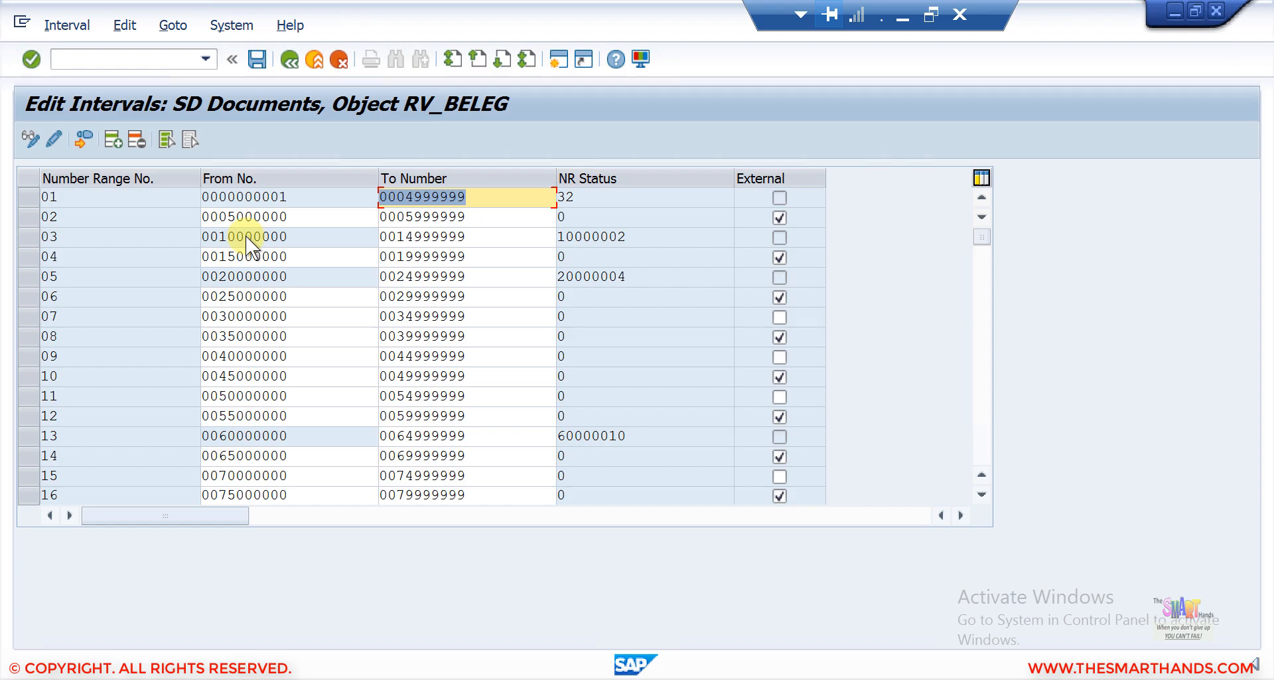
Examine the SD document number range intervals, comparing their from and to numbers and number range status.
click(29, 194)
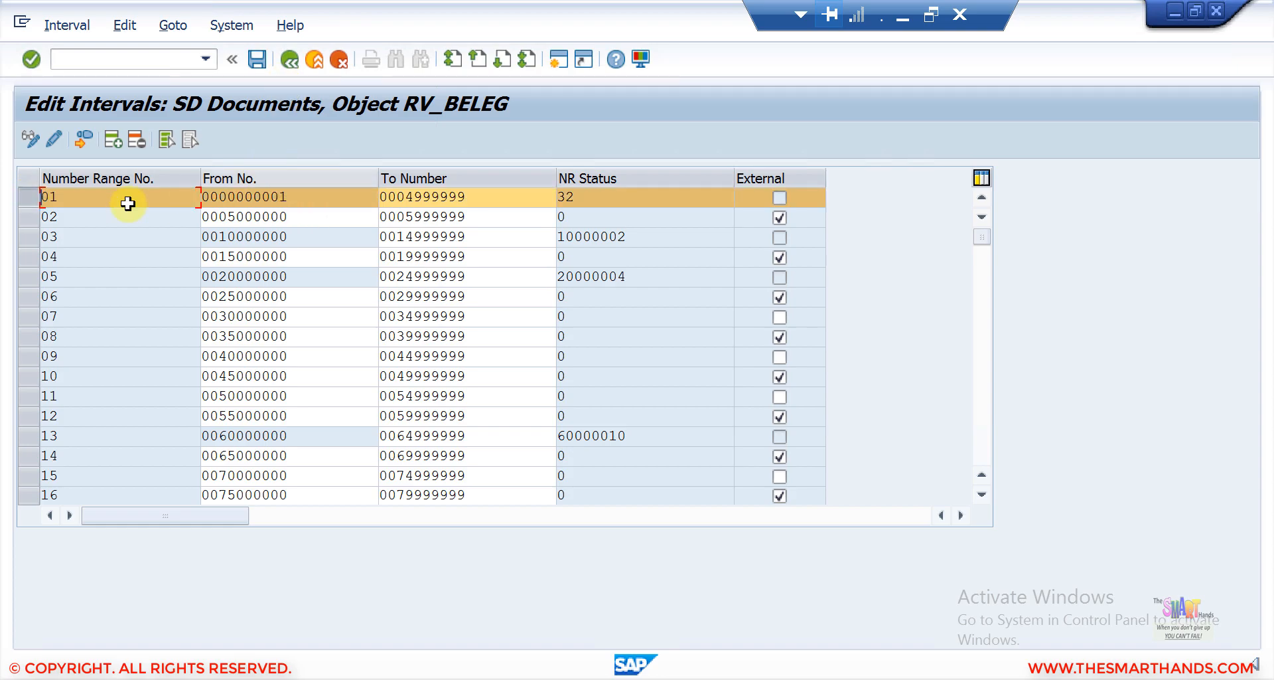
drag(80, 199, 34, 200)
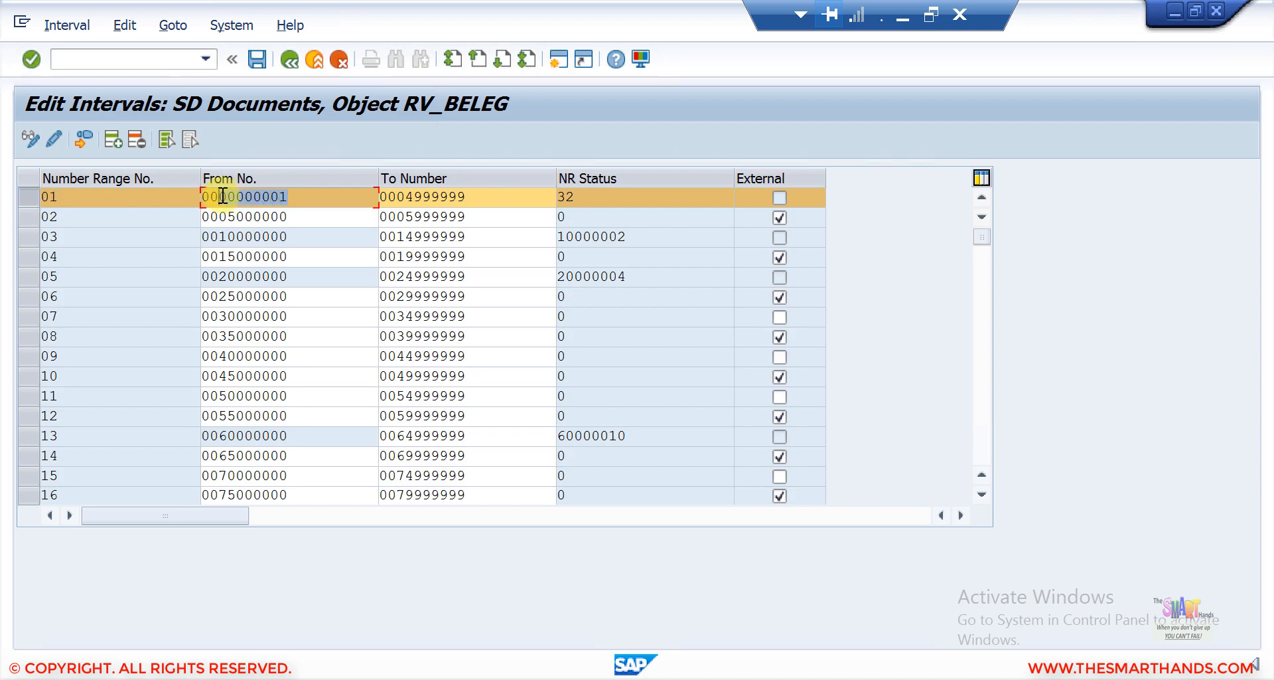
drag(220, 199, 283, 198)
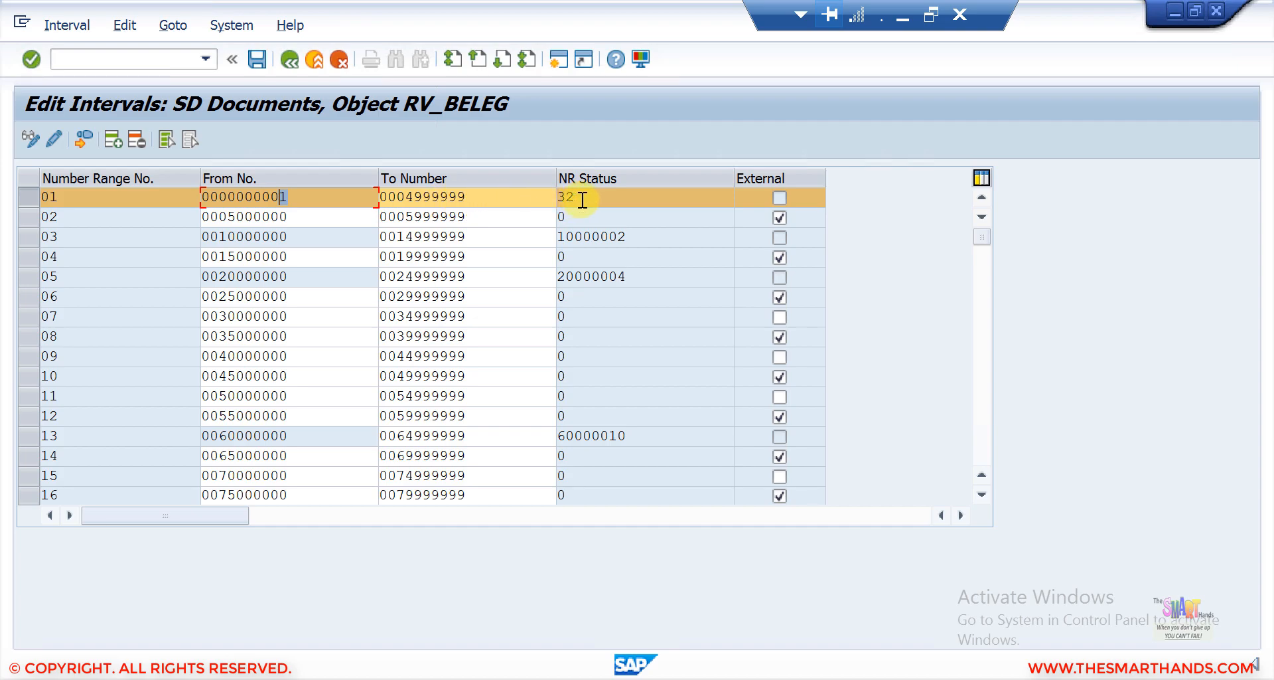
double_click(551, 198)
click(589, 197)
click(30, 198)
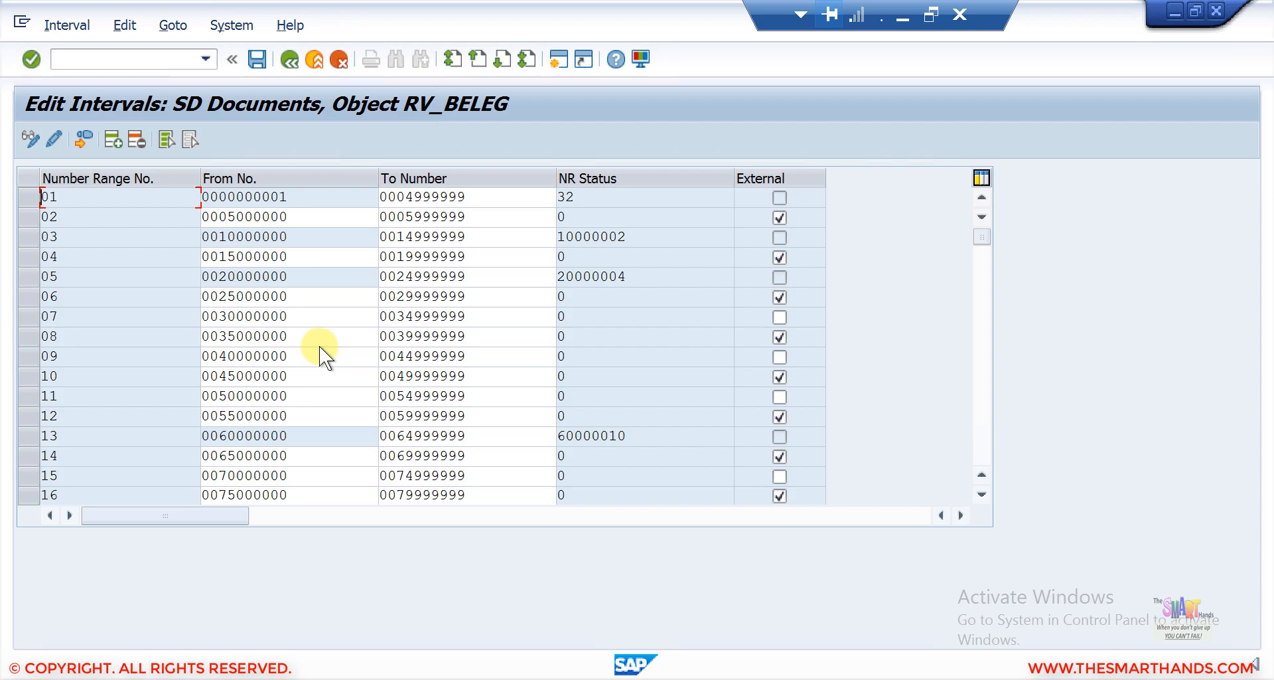
click(28, 435)
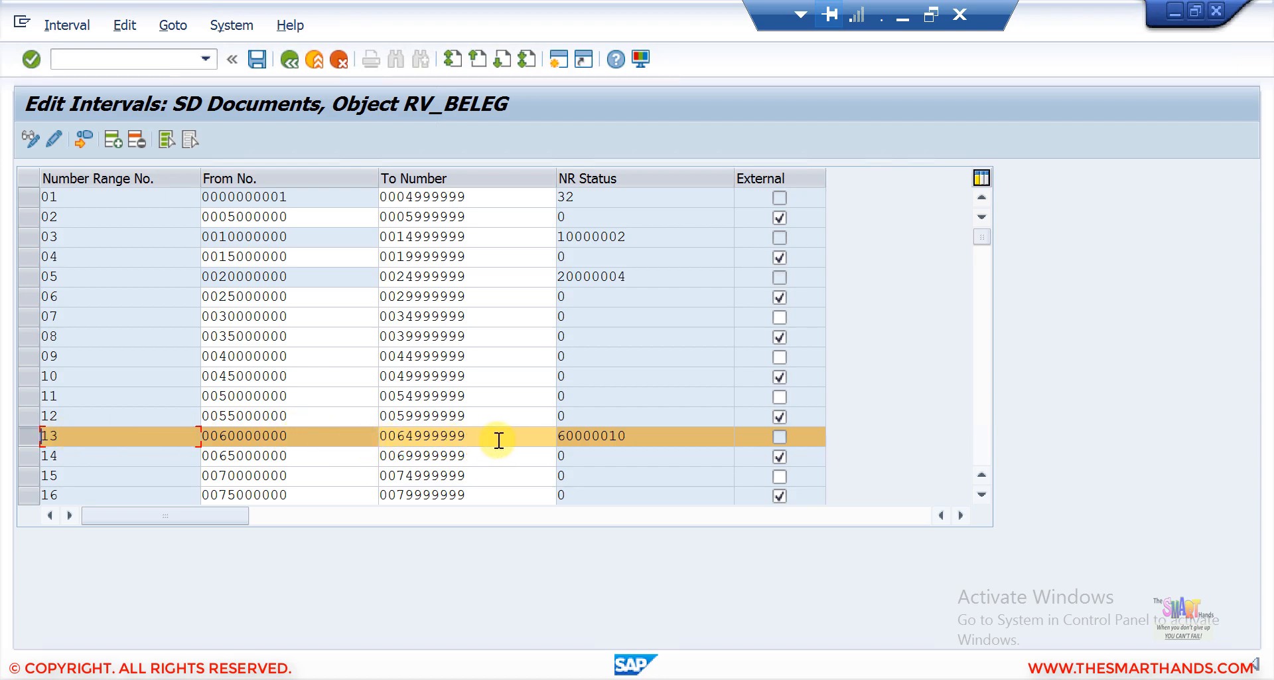
click(613, 434)
click(28, 436)
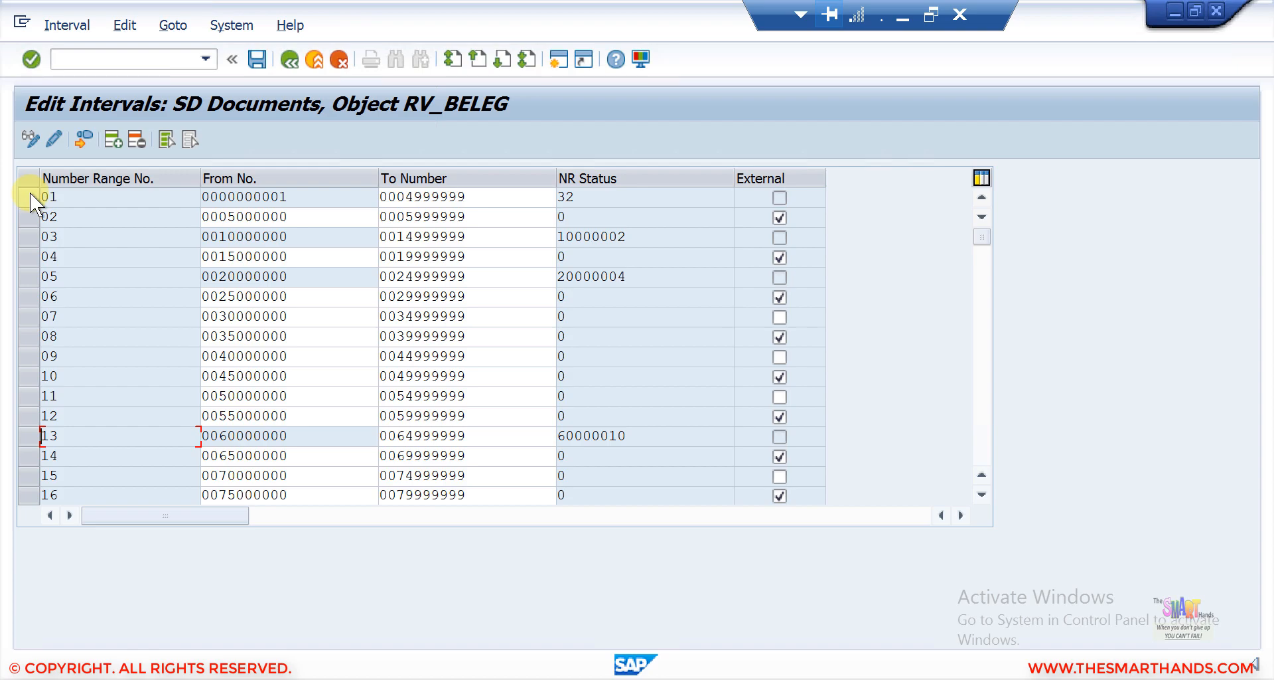
click(28, 217)
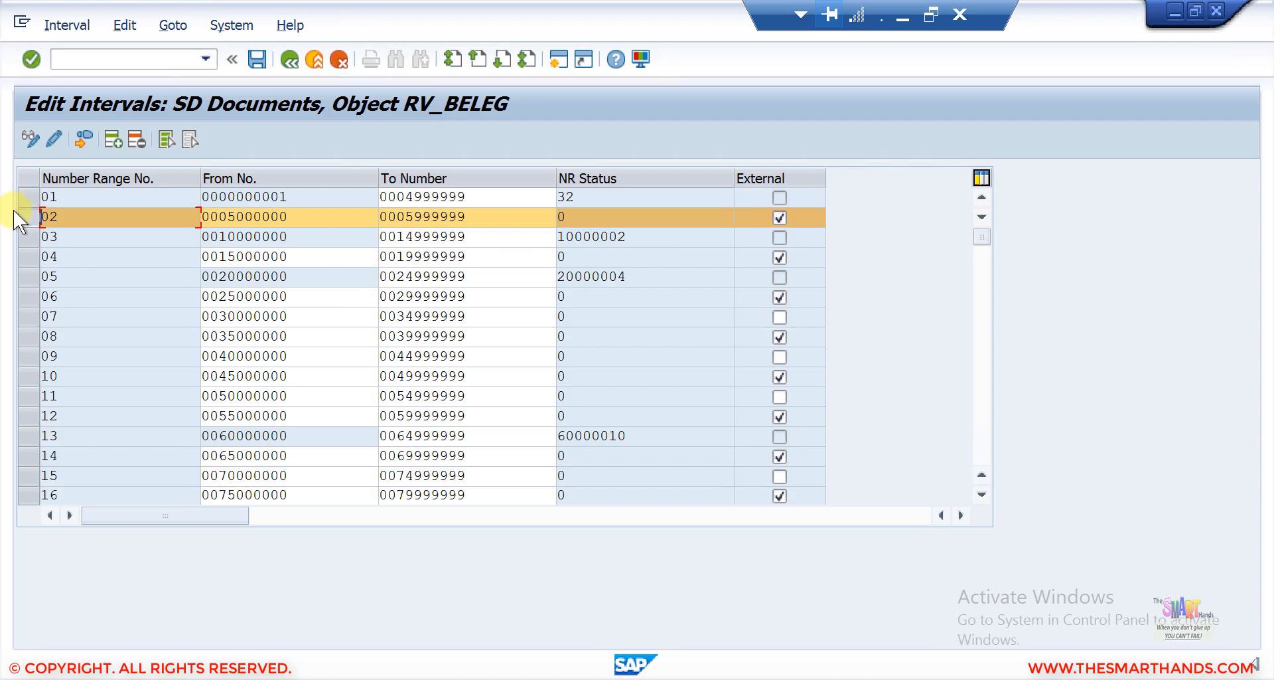
click(24, 195)
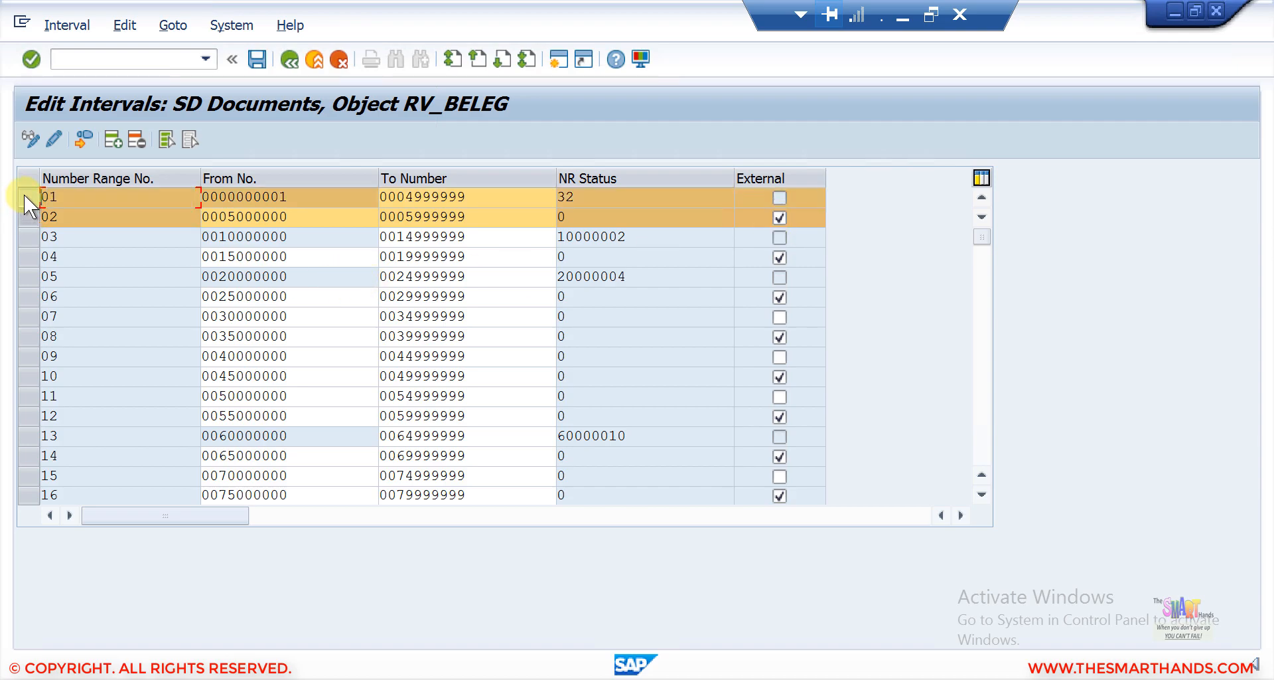
click(26, 212)
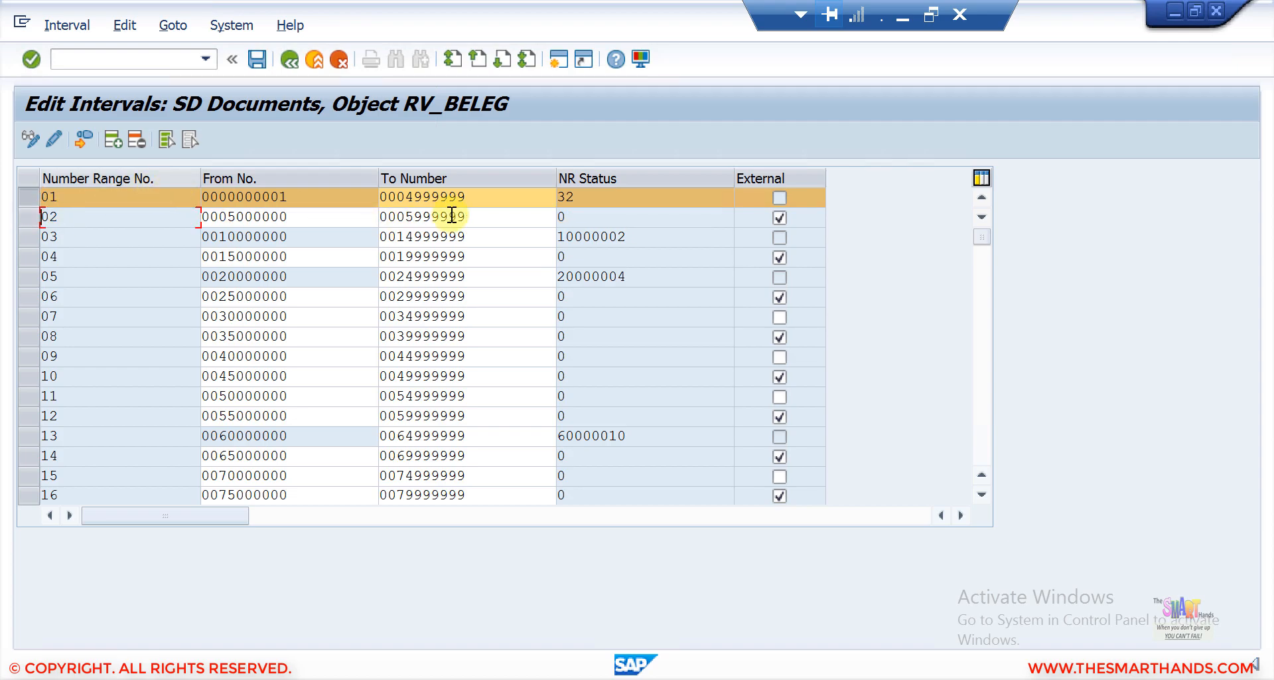
drag(599, 199, 534, 202)
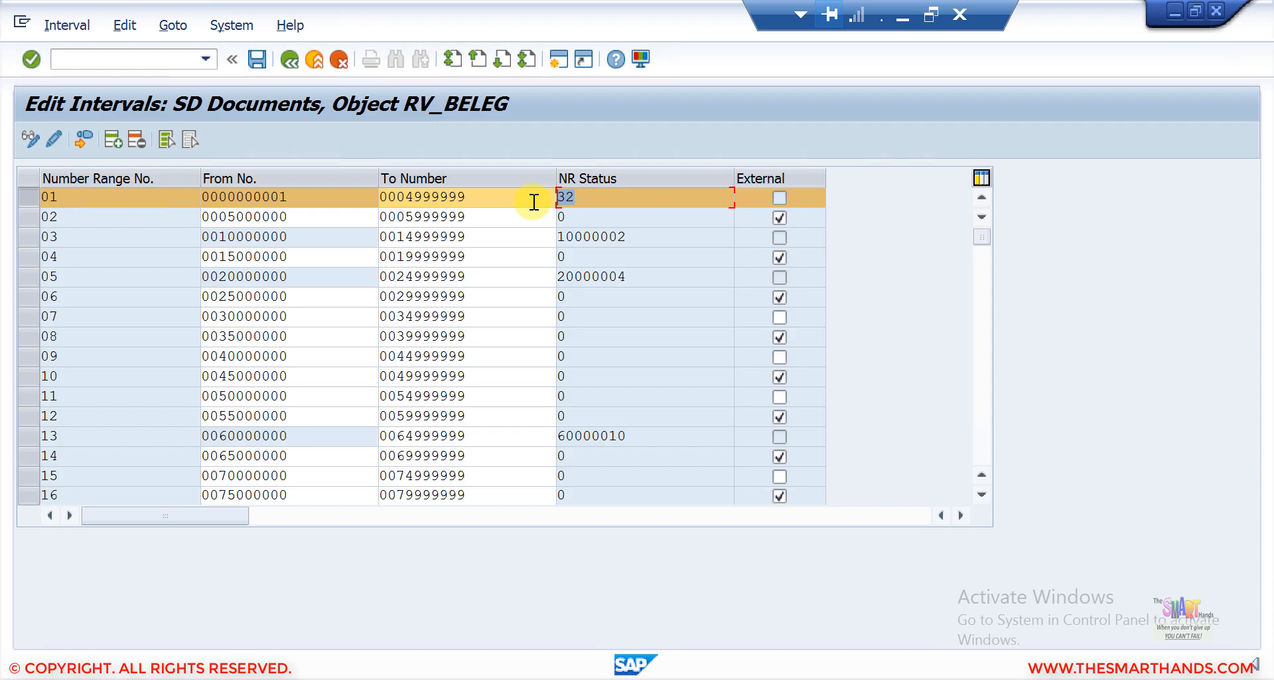
click(36, 203)
click(37, 215)
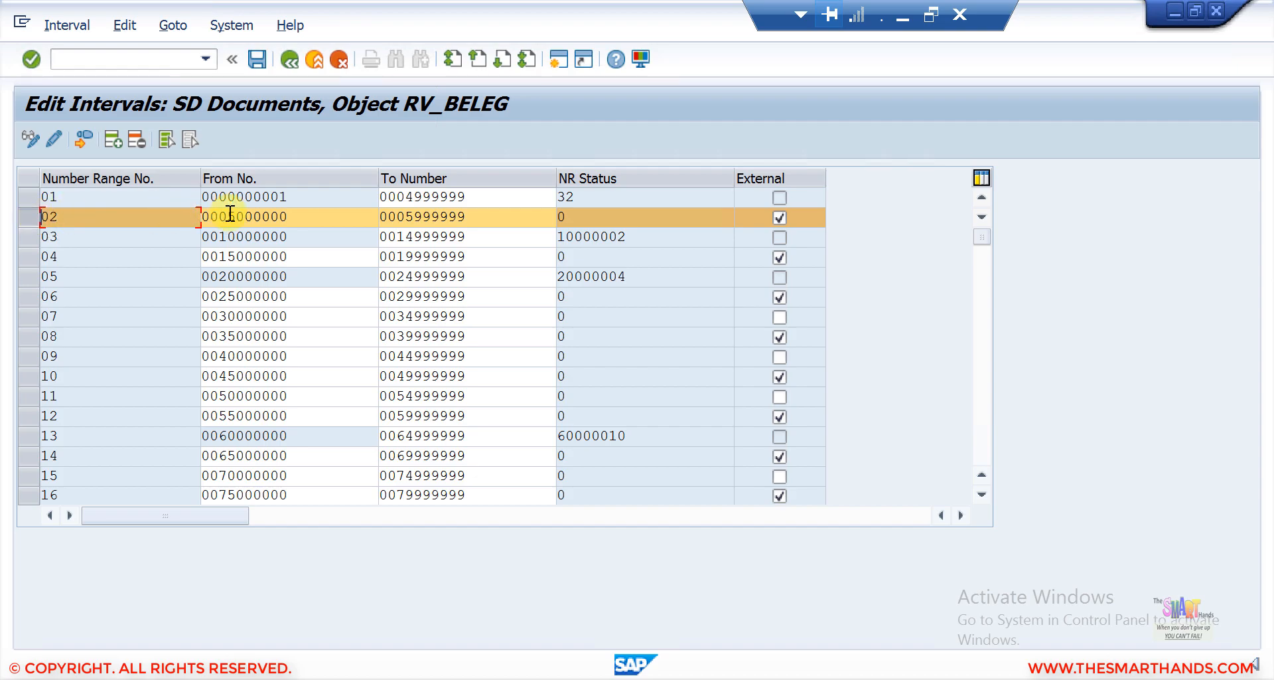
drag(227, 217, 296, 217)
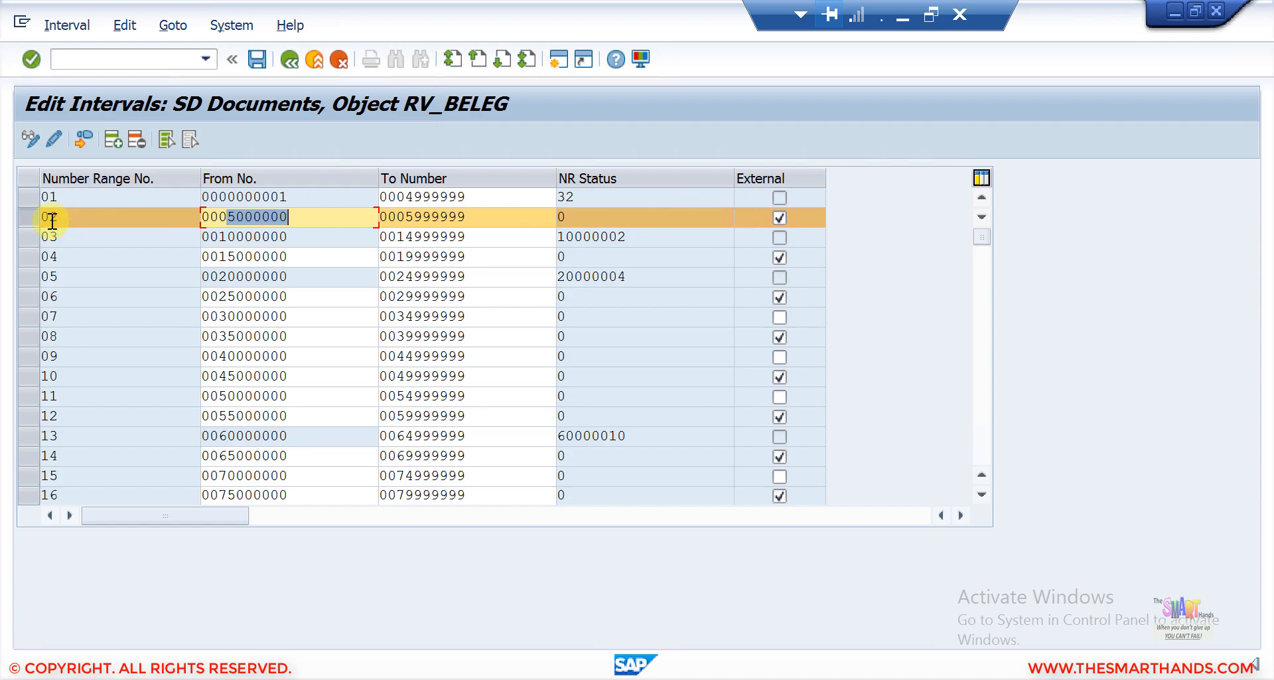
click(27, 217)
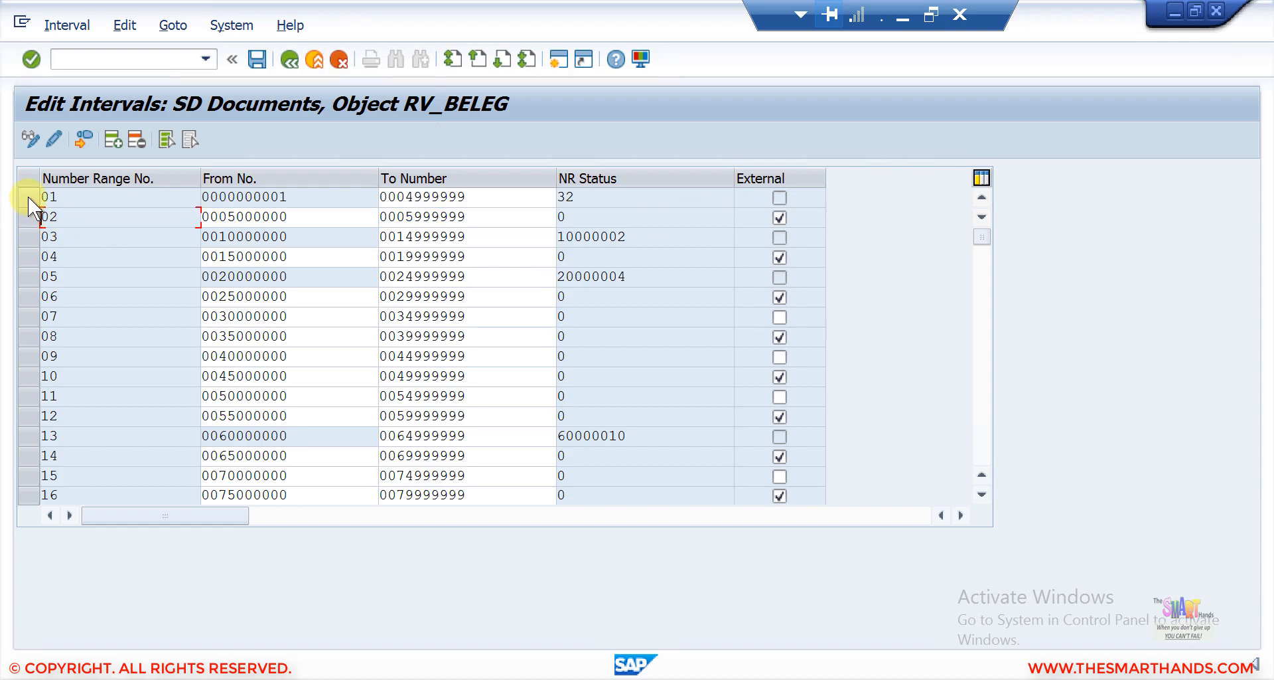
click(28, 197)
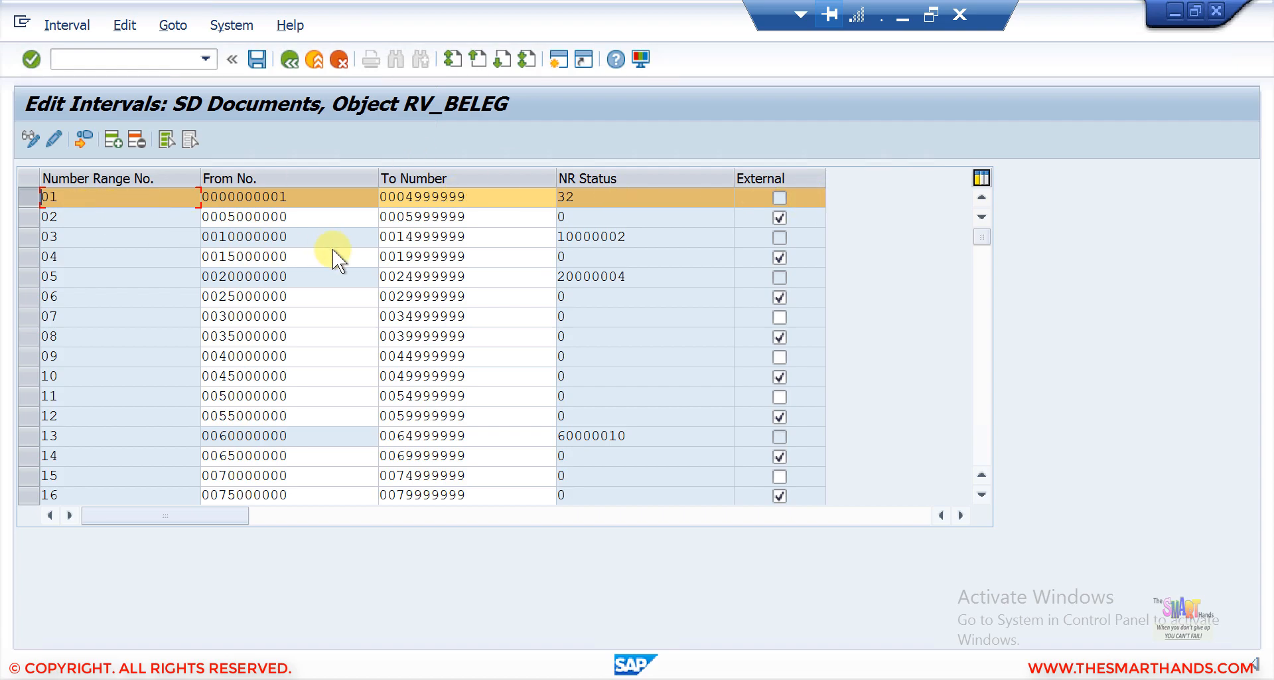
click(29, 197)
click(982, 449)
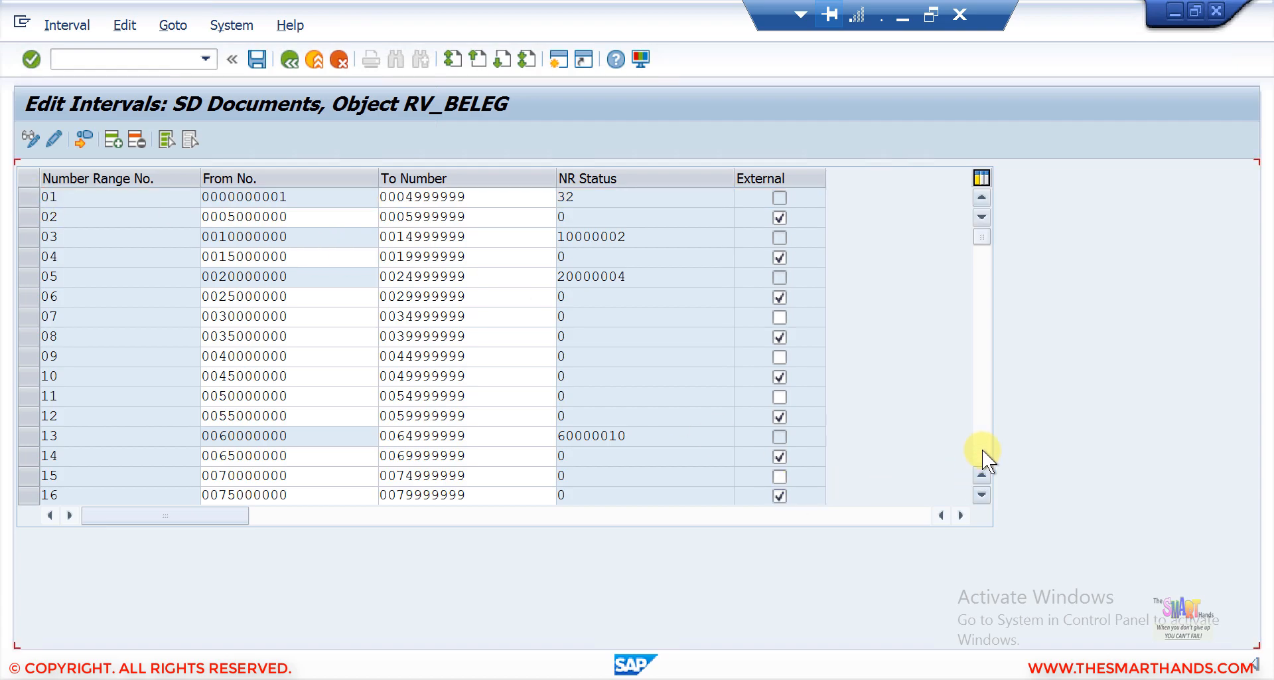
click(982, 448)
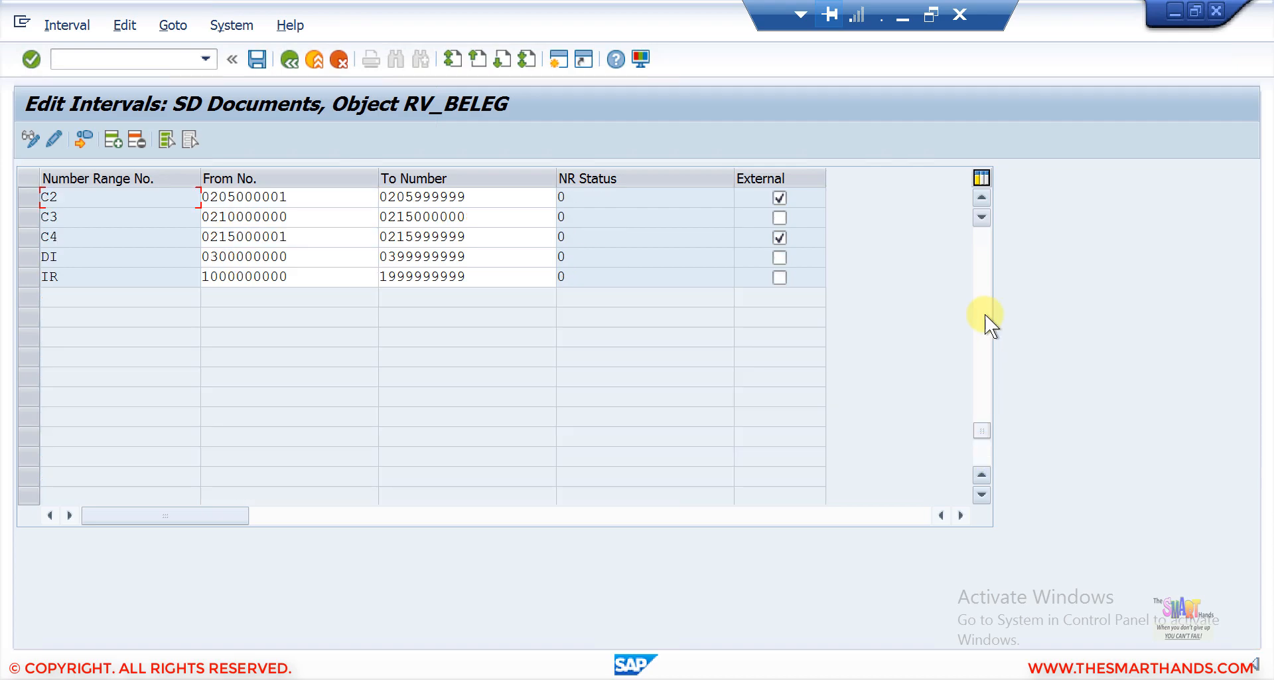
click(982, 245)
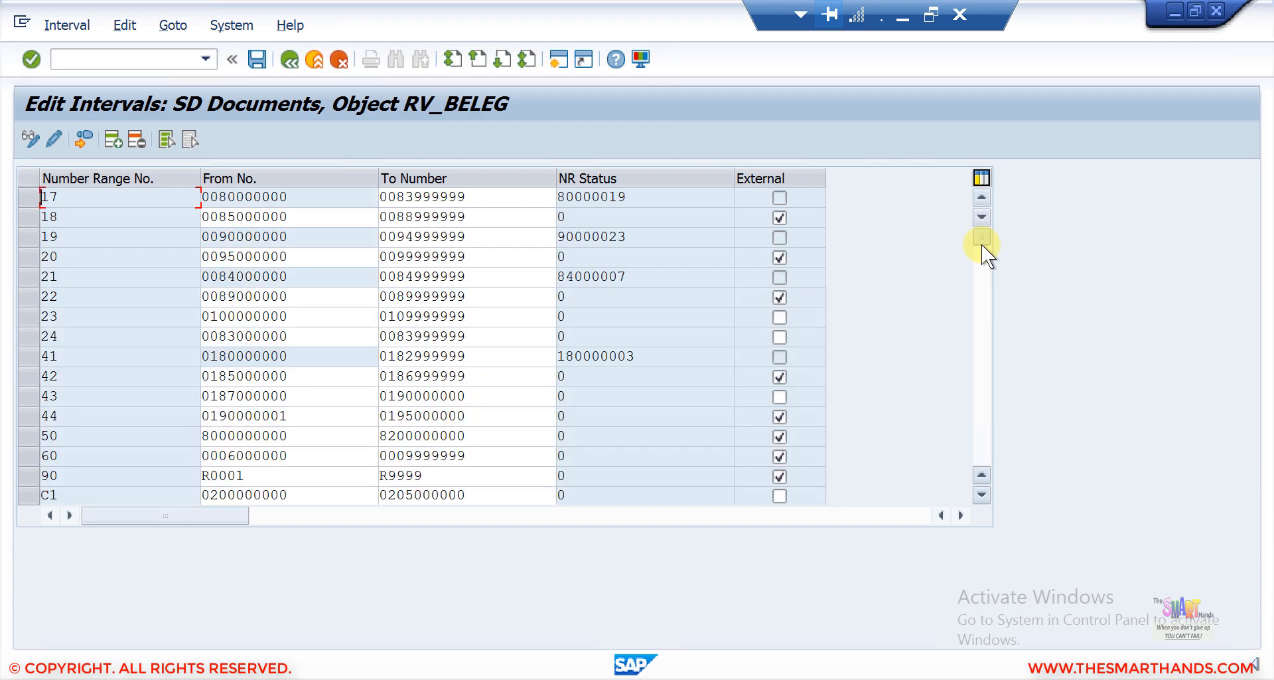
click(981, 244)
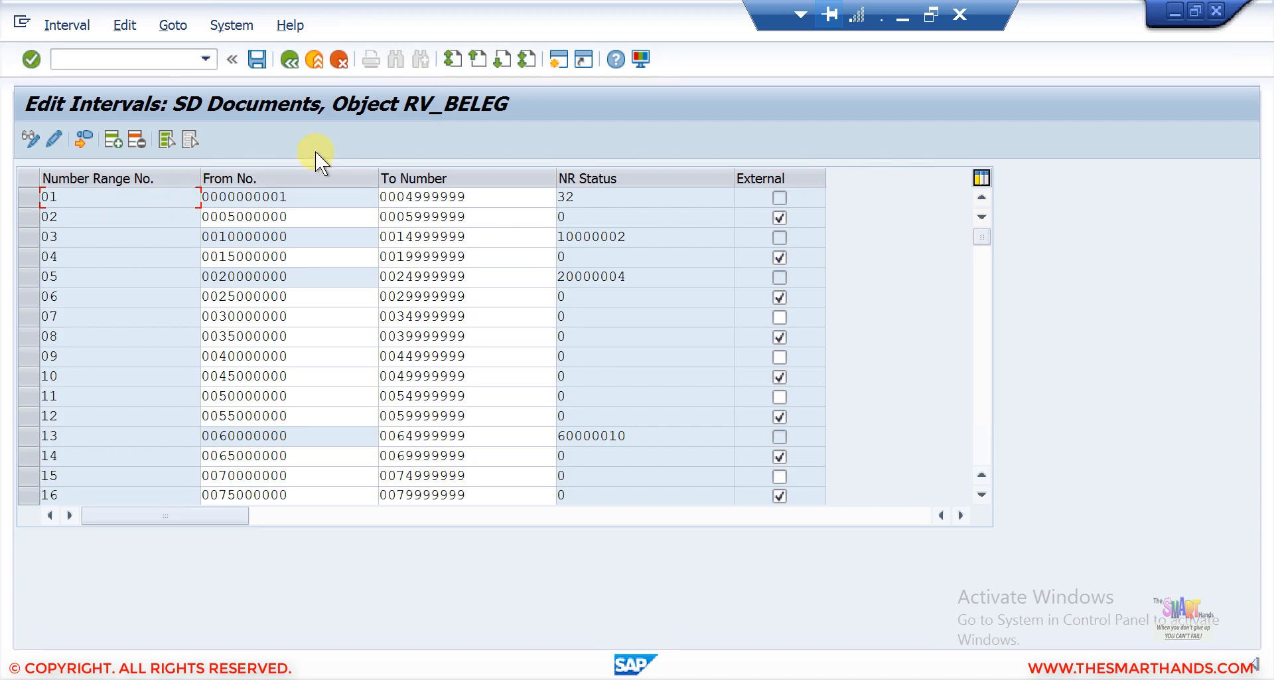
click(80, 141)
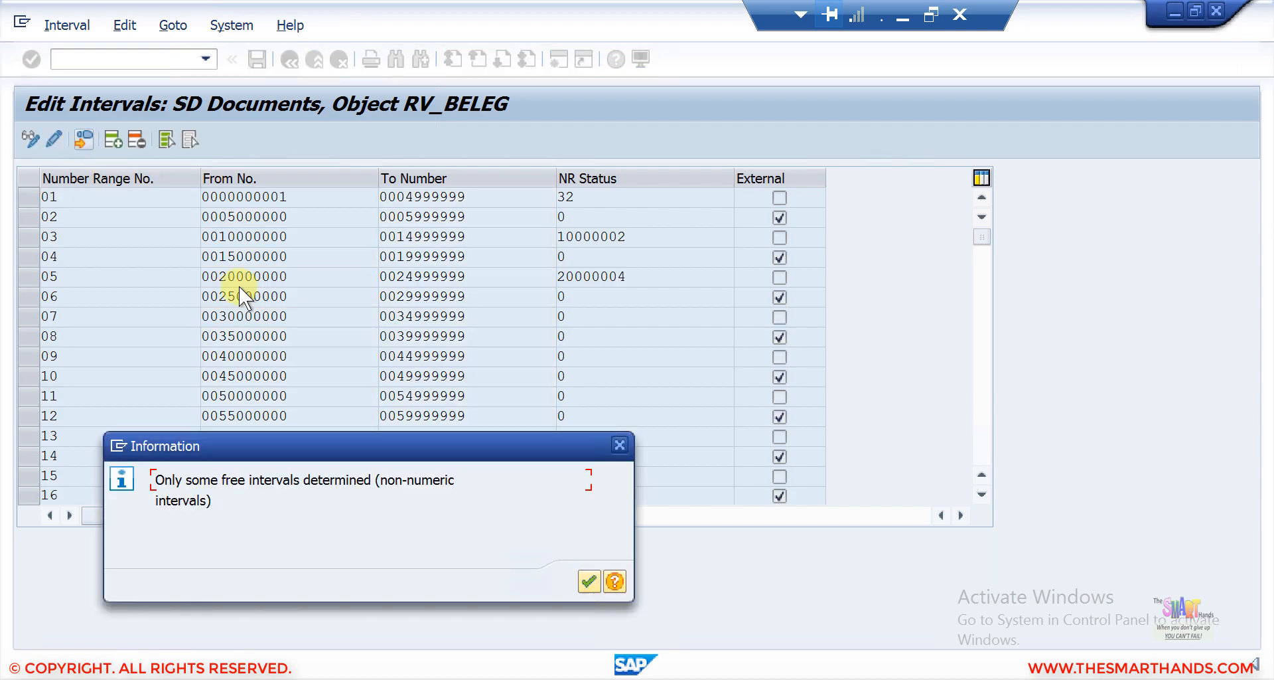
click(590, 580)
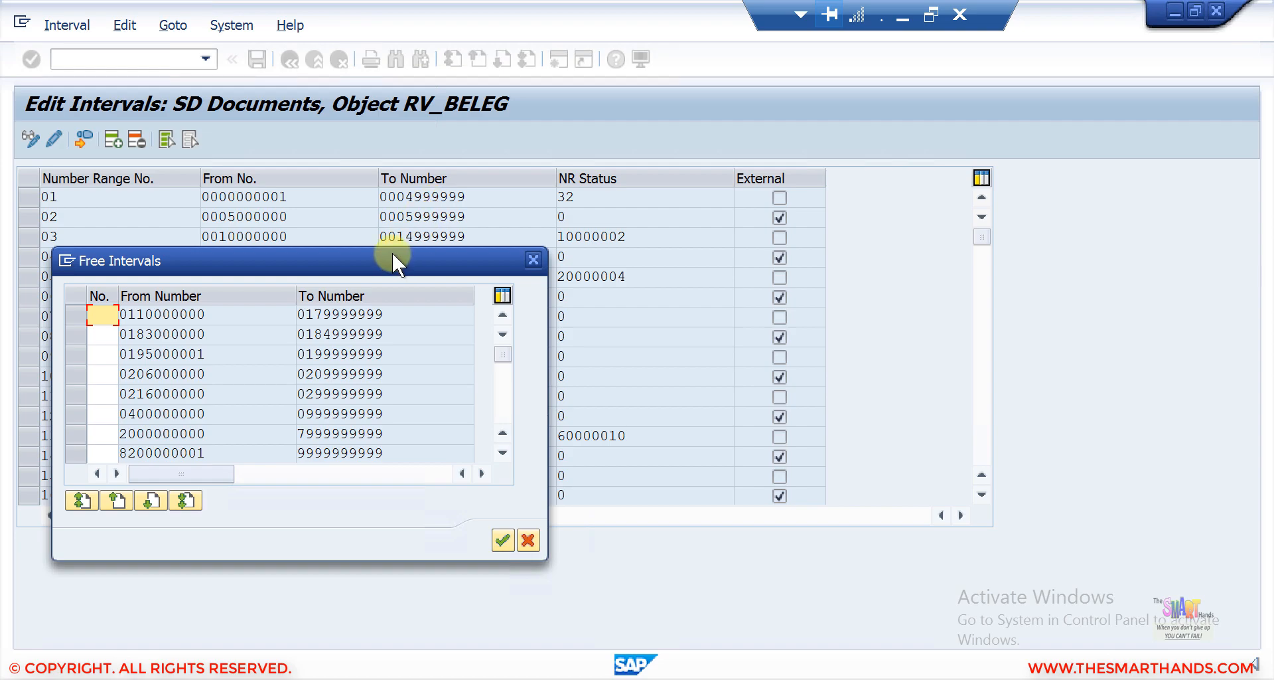
drag(392, 255, 451, 126)
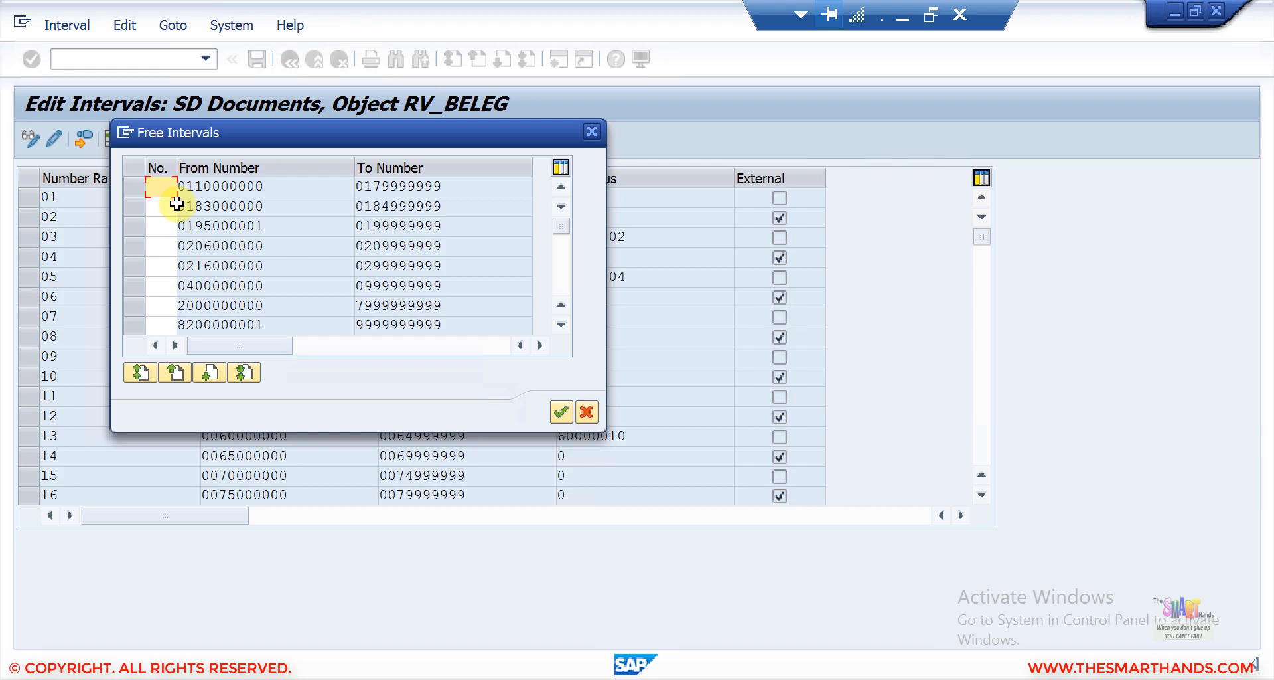
click(561, 282)
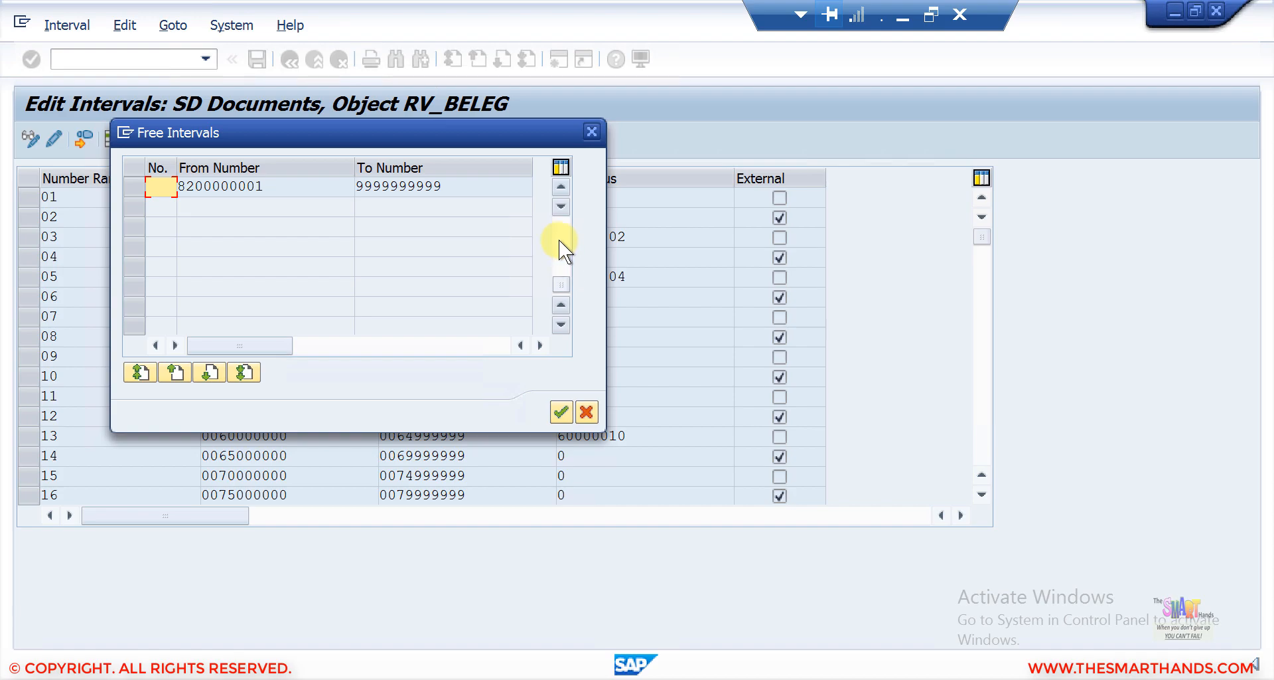
scroll(559, 220, up, 3)
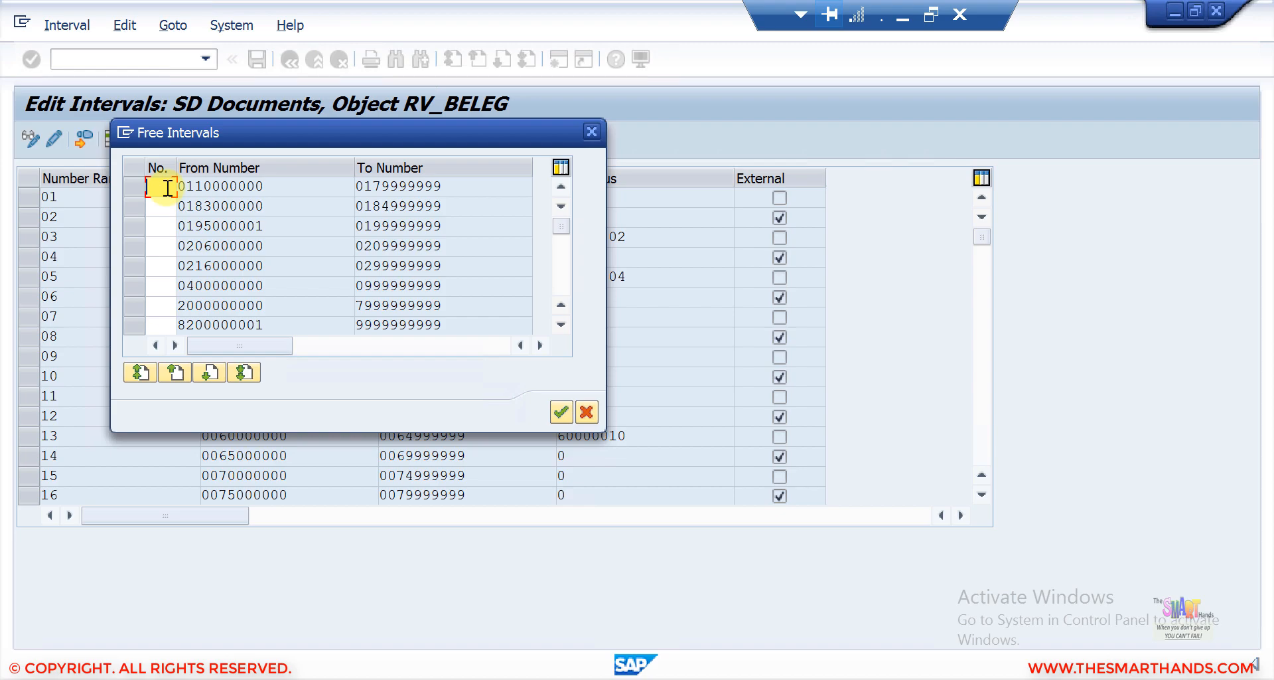
text(Z1)
click(137, 188)
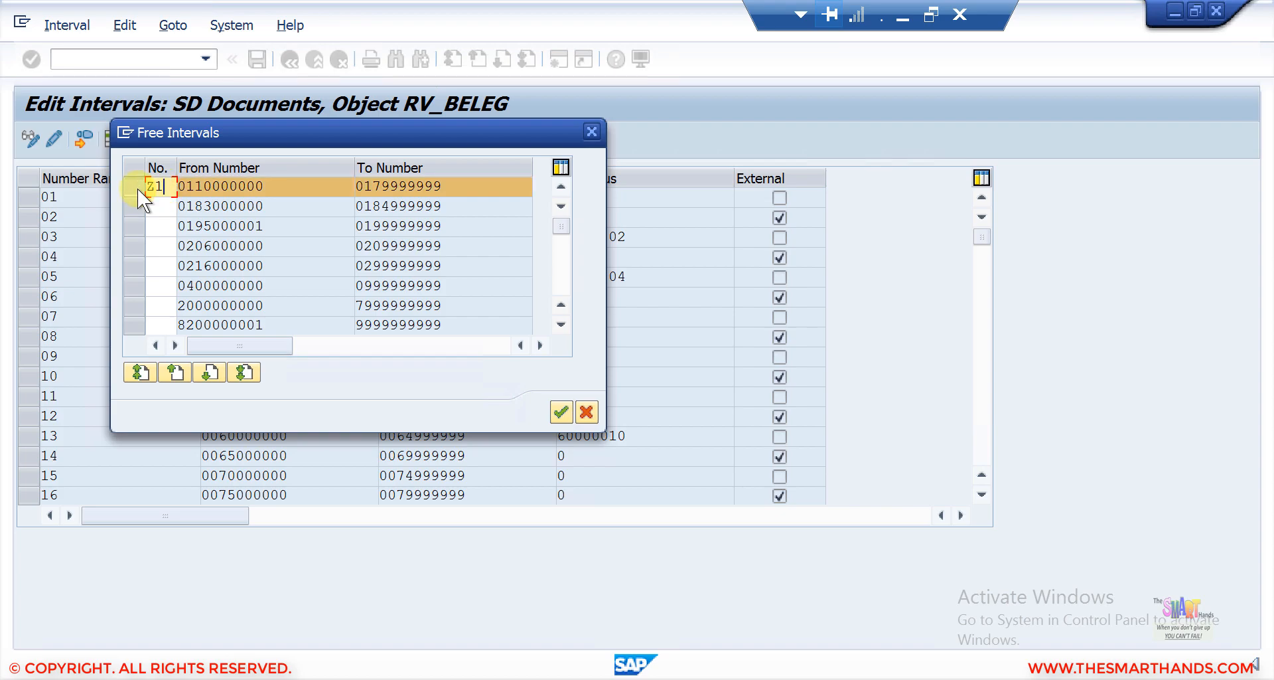
click(556, 412)
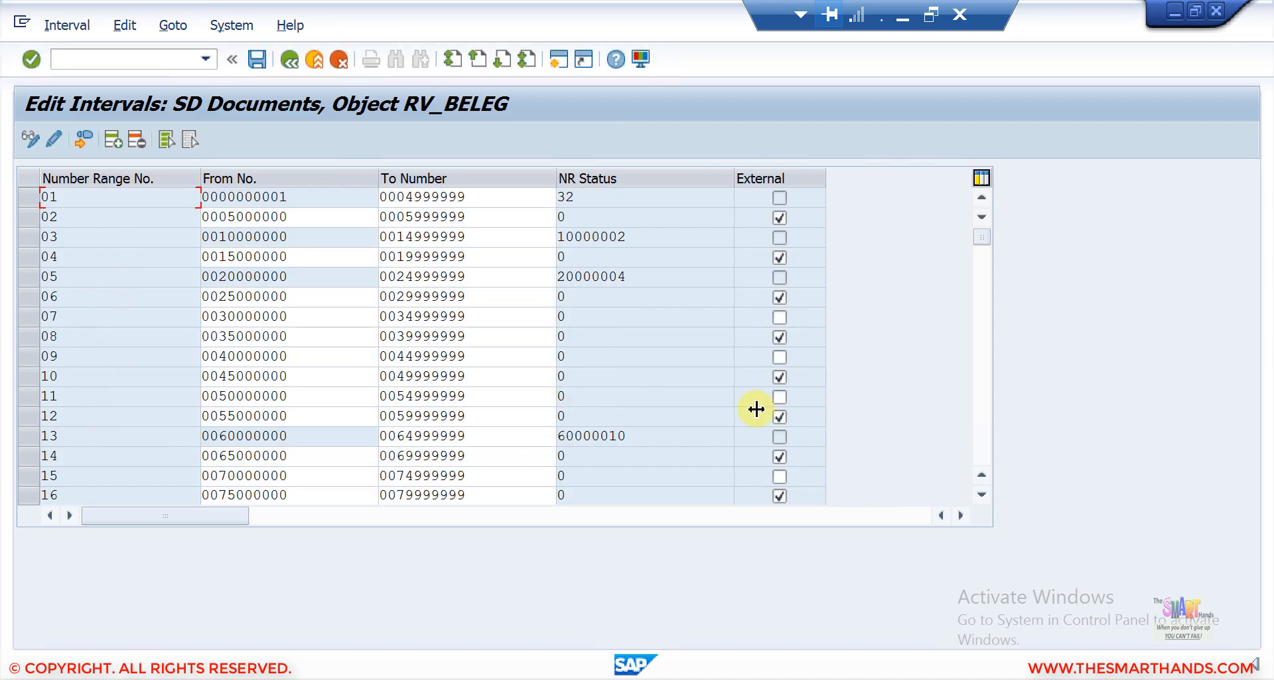
Save the new Z1 interval, acknowledge the transport note, and leave number range editing.
click(981, 428)
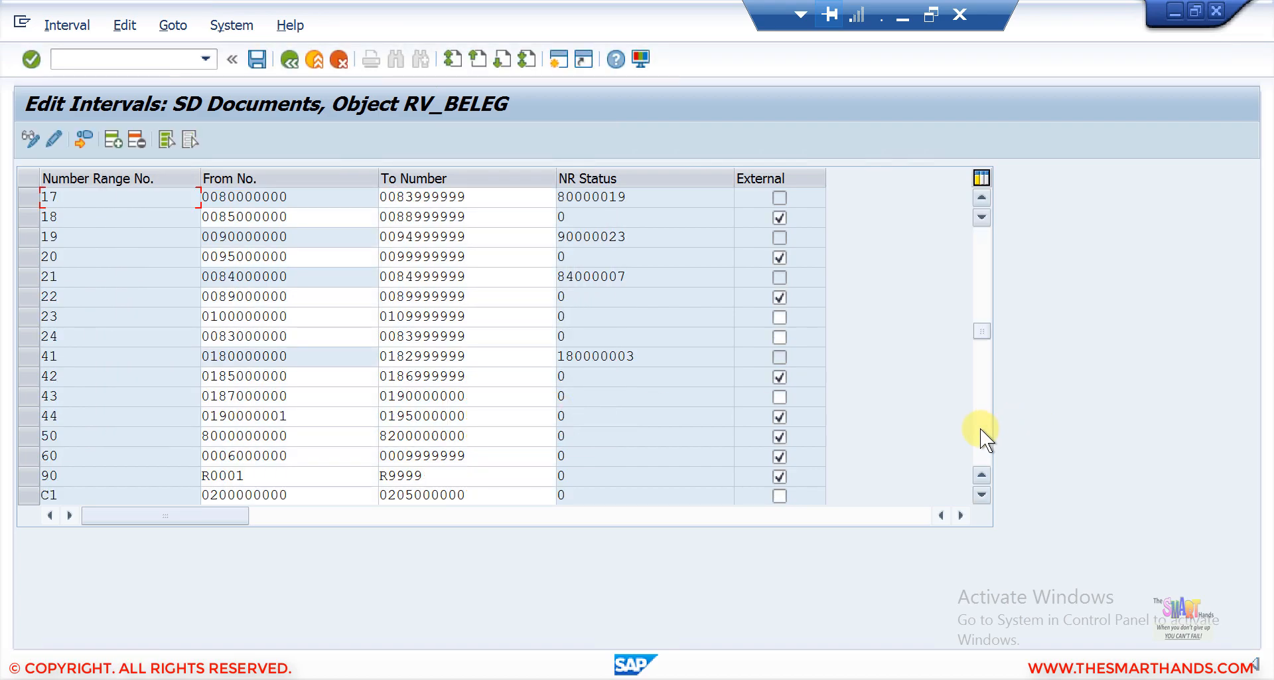
click(981, 428)
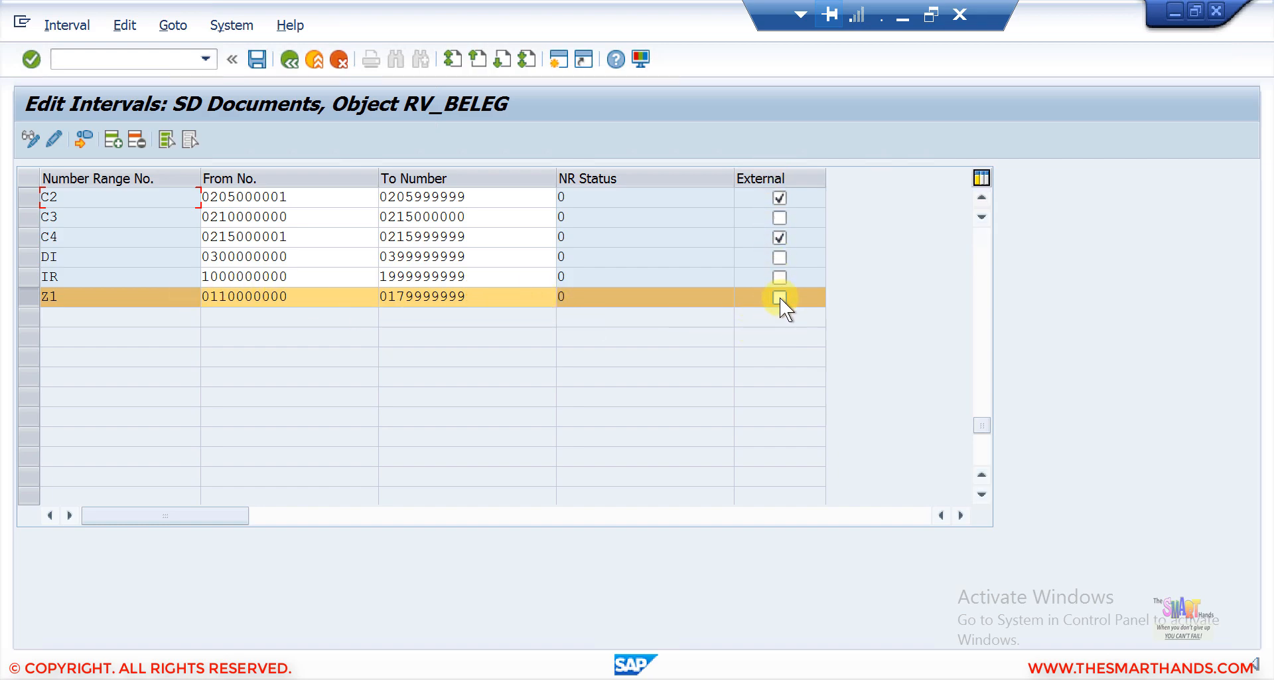
click(564, 297)
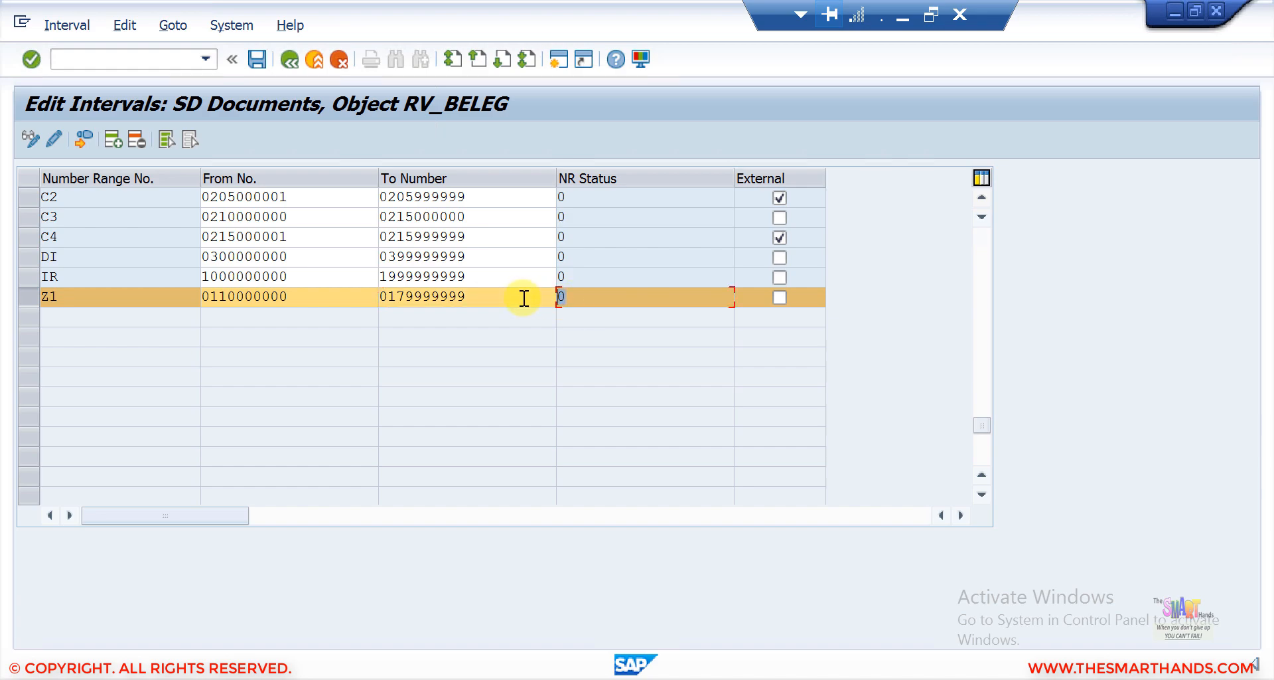
click(228, 296)
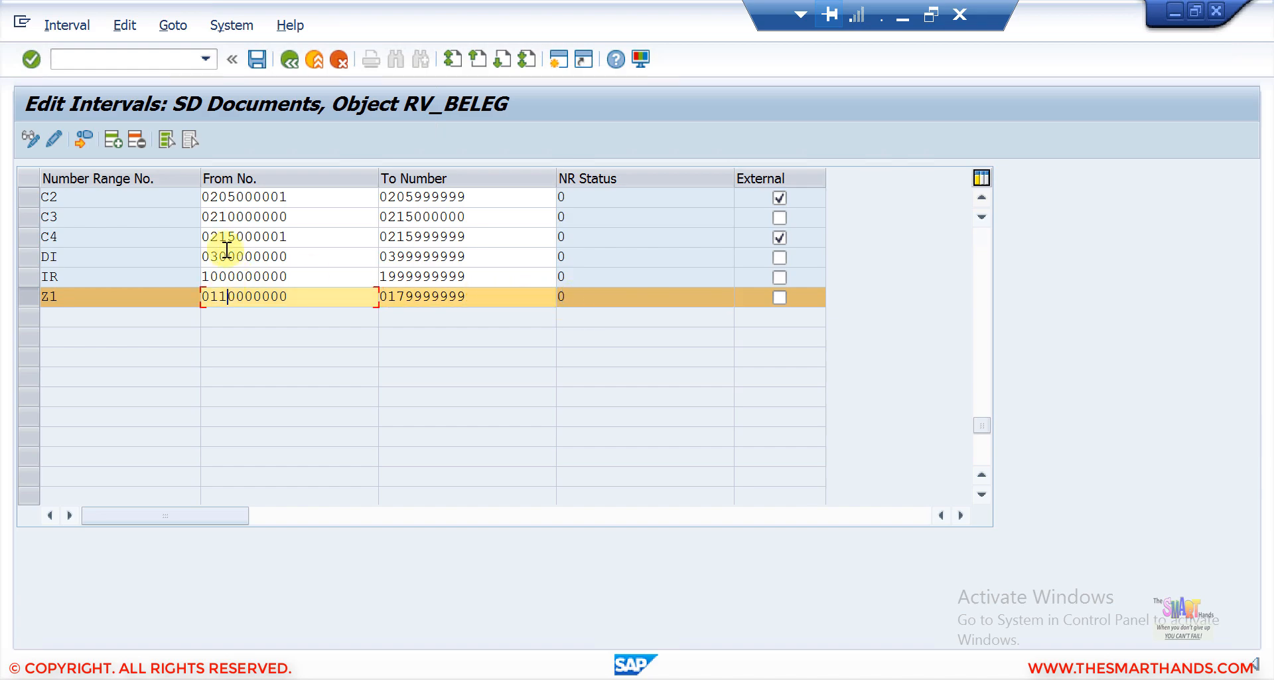
click(259, 60)
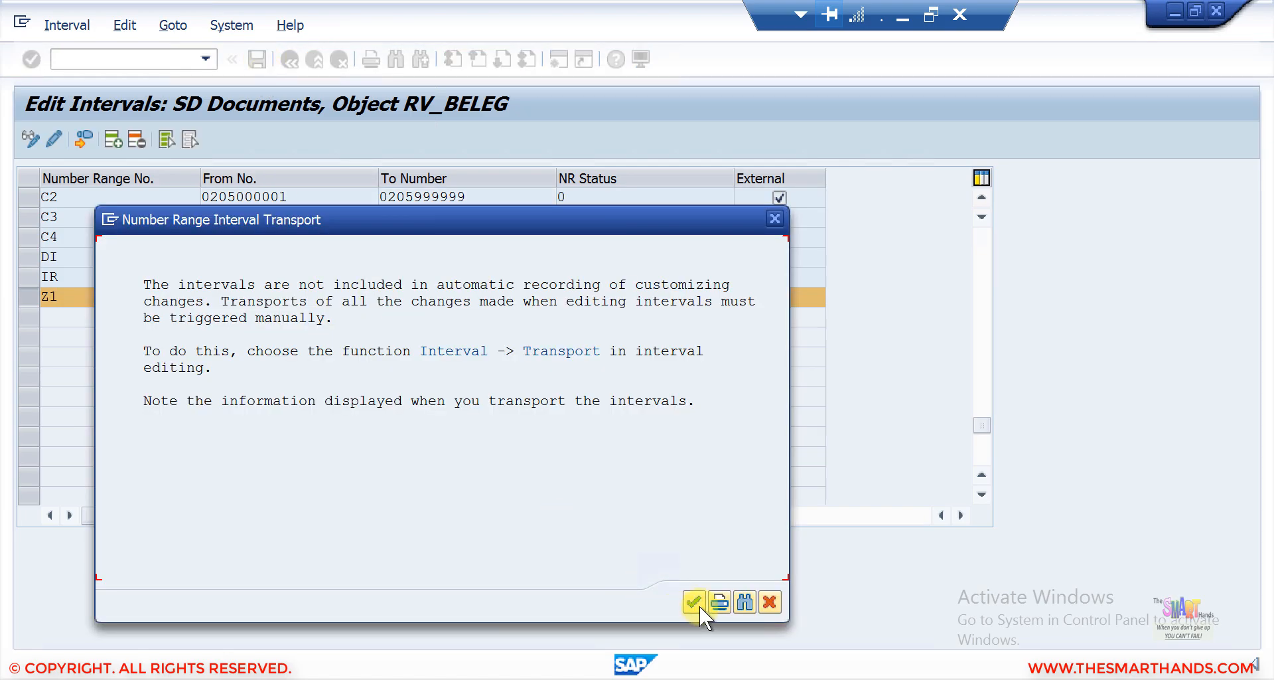
click(698, 605)
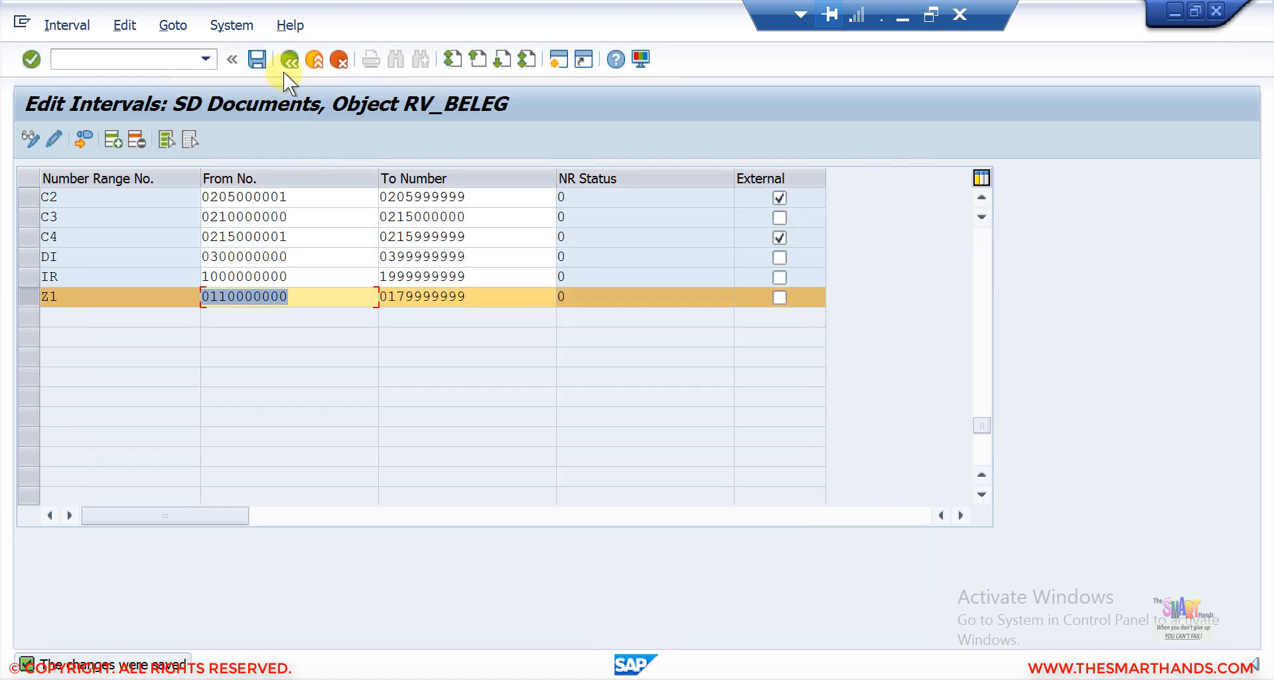
click(289, 60)
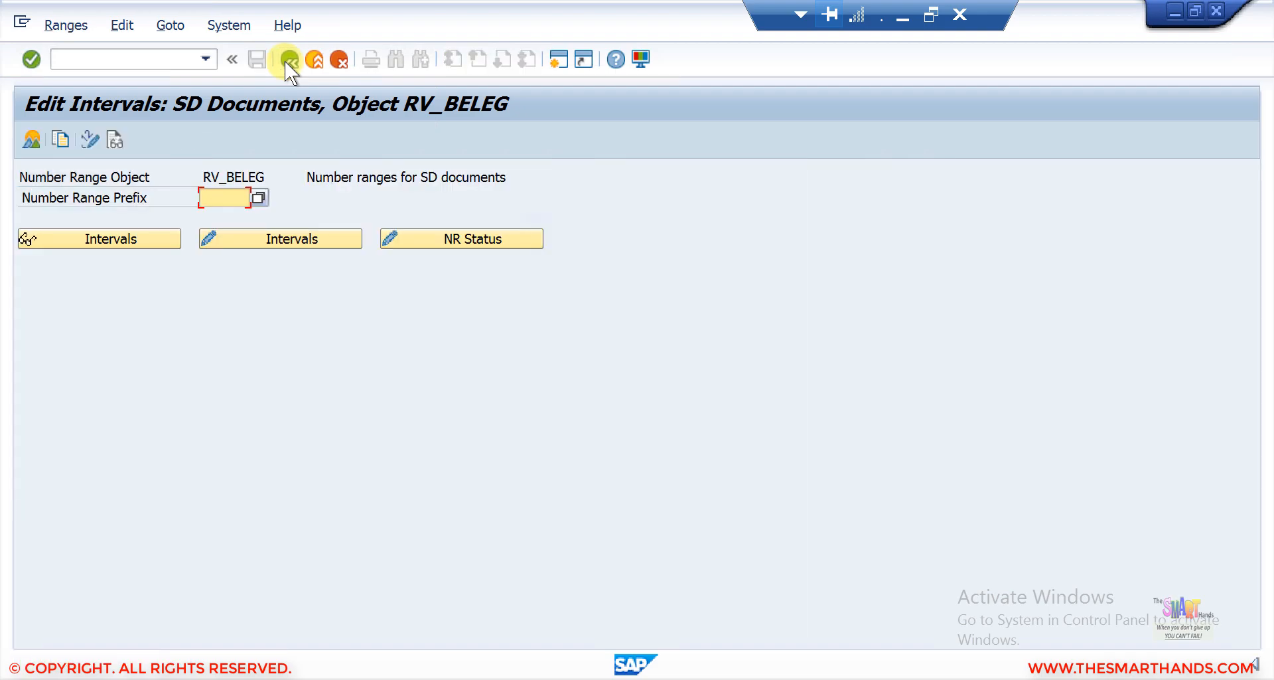
click(287, 60)
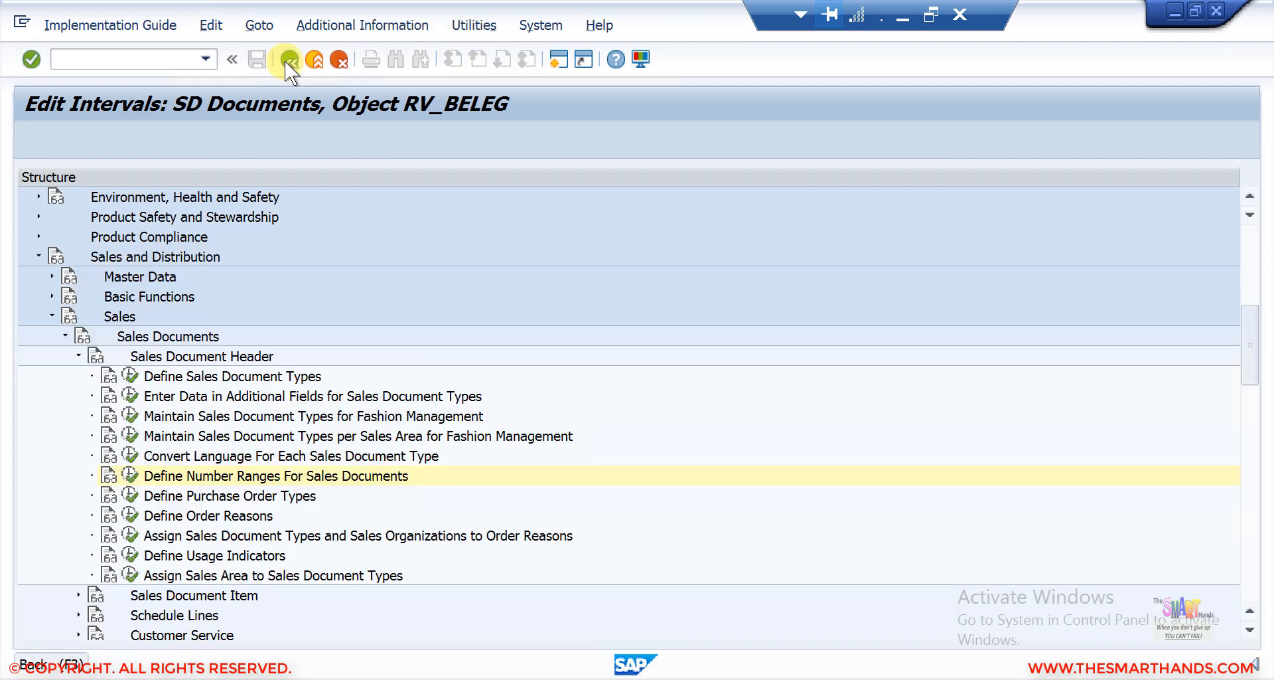
Open Define Sales Document Types and display the details of sales document type YOR.
click(129, 380)
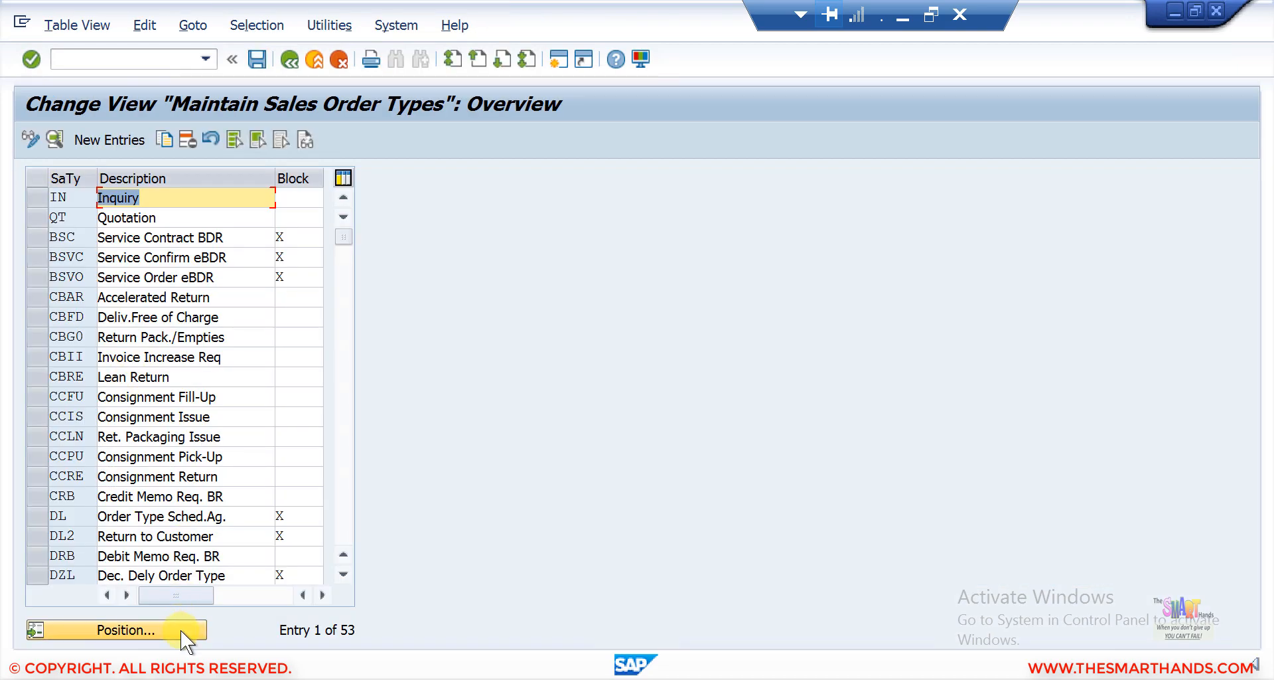
click(181, 630)
text(YOR)
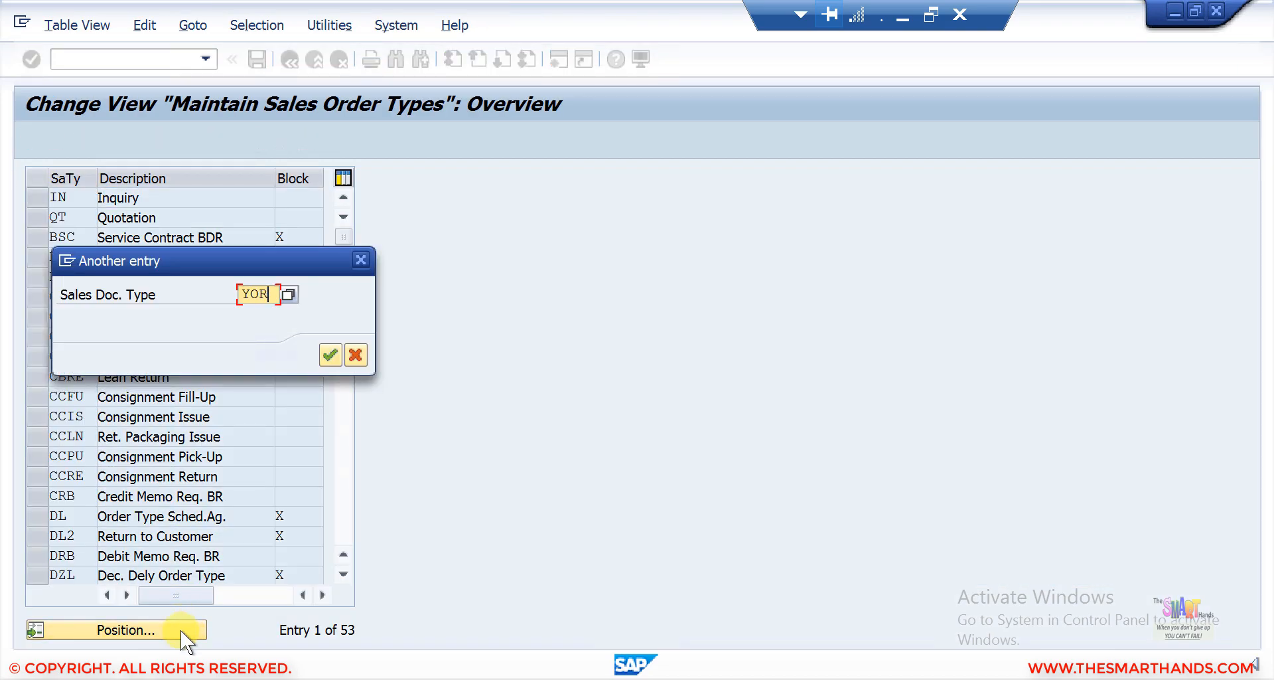
key(Return)
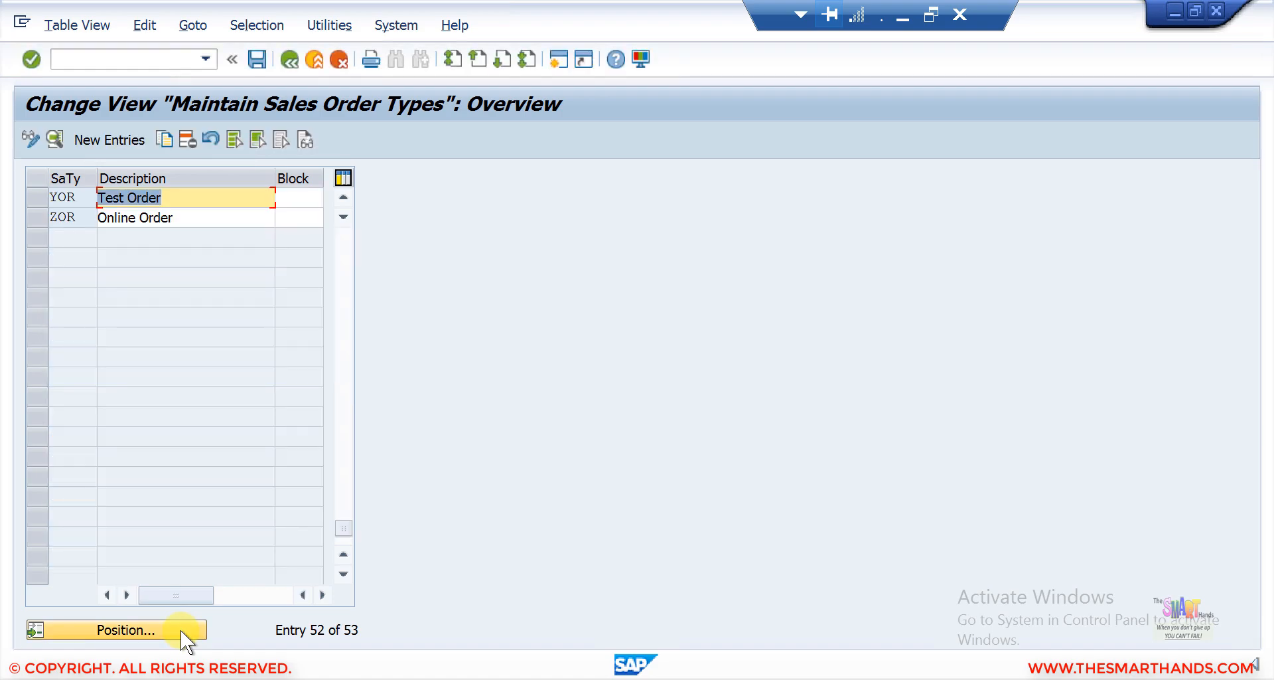
click(198, 198)
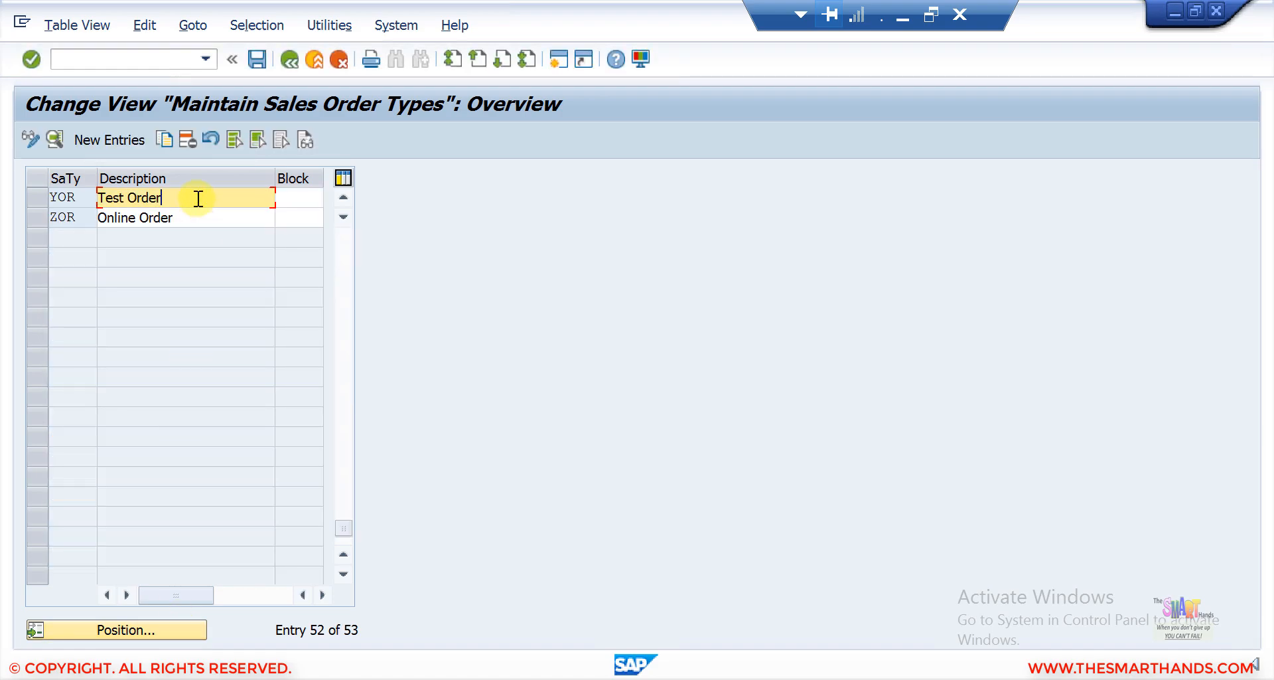
double_click(198, 199)
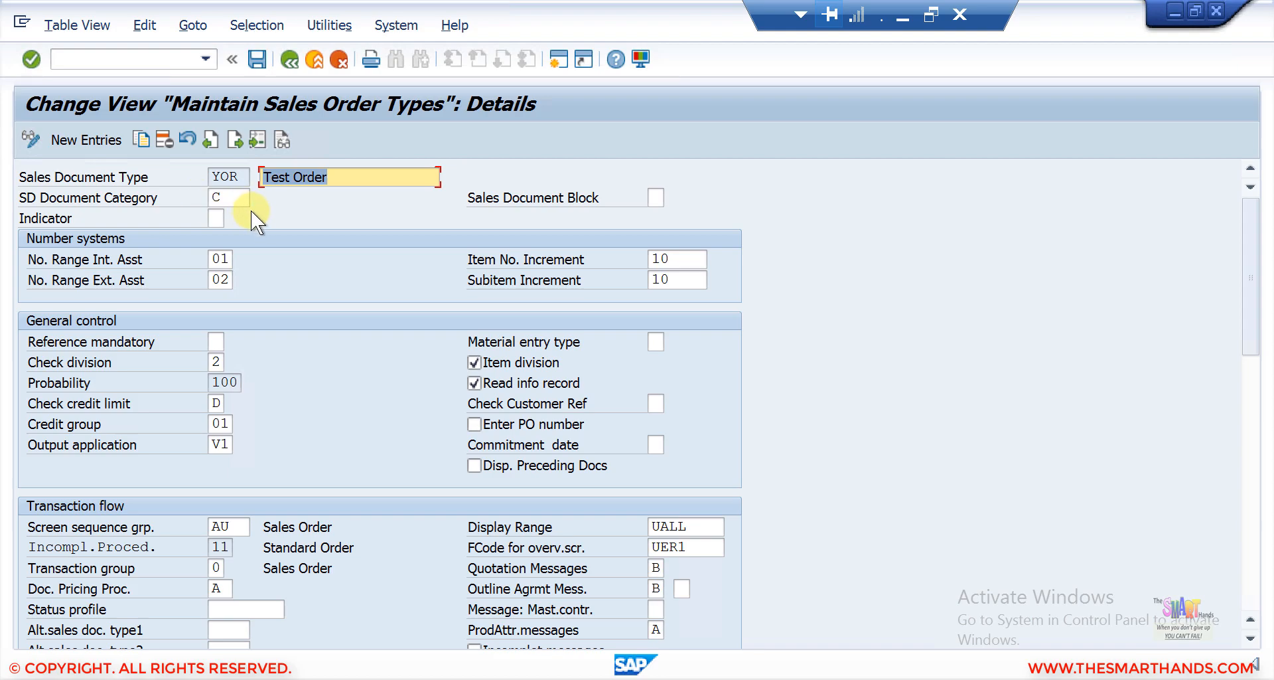
Set YOR's internal number range assignment to Z1, save, and return to the overview.
click(225, 256)
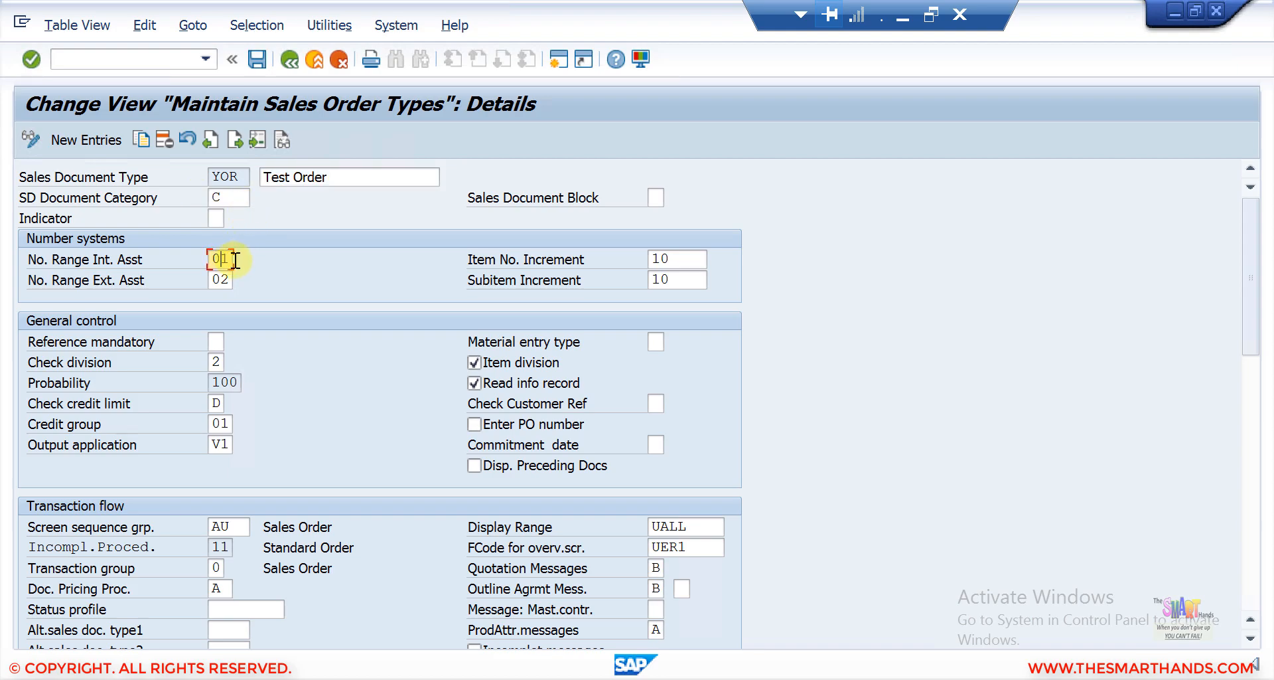
drag(228, 258, 122, 253)
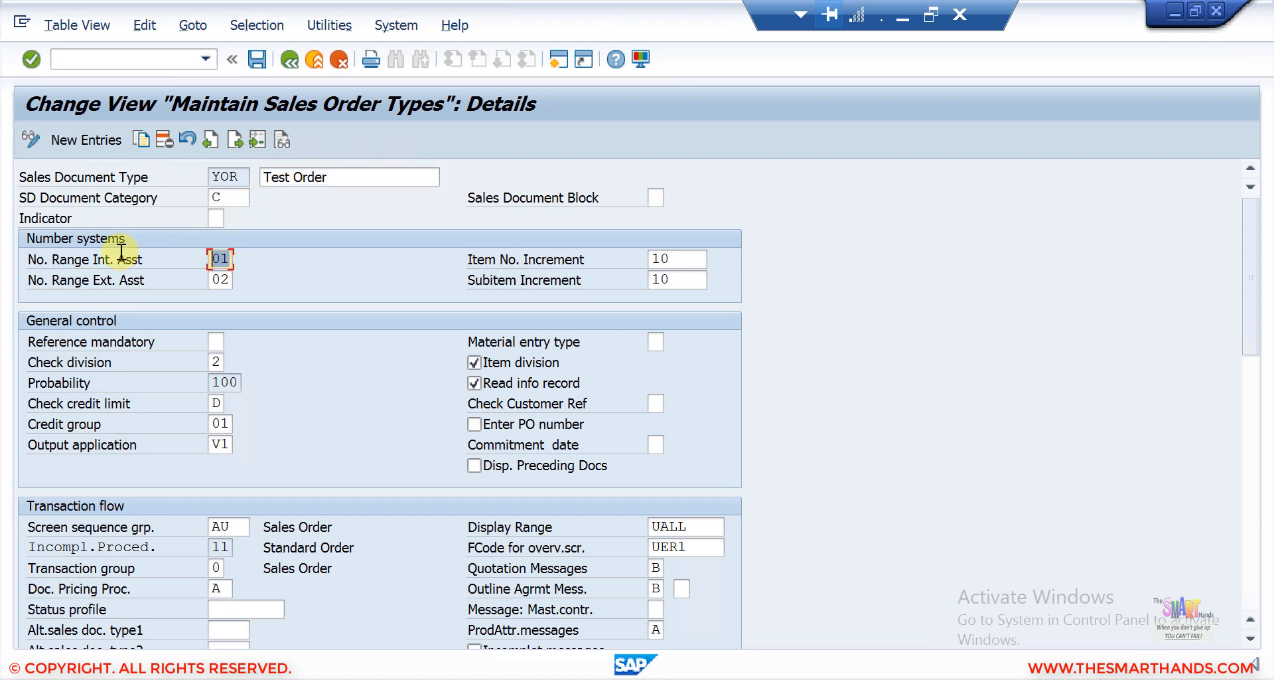
text(Z1)
key(Return)
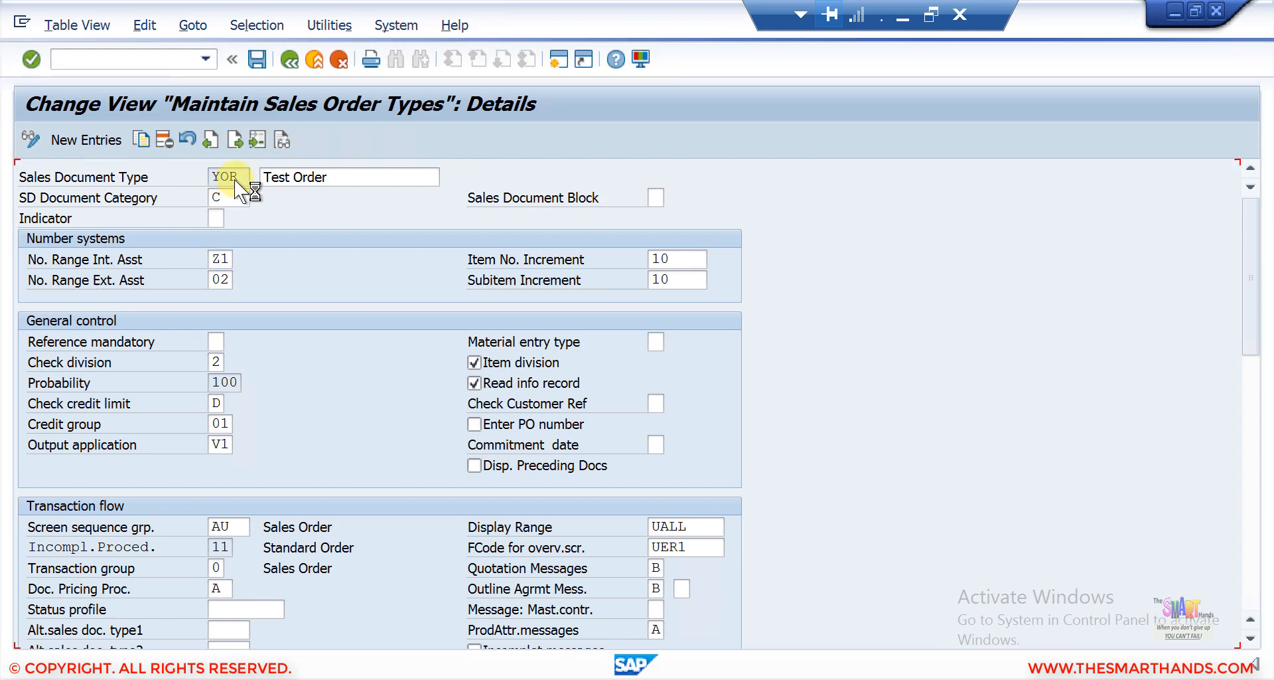
click(256, 60)
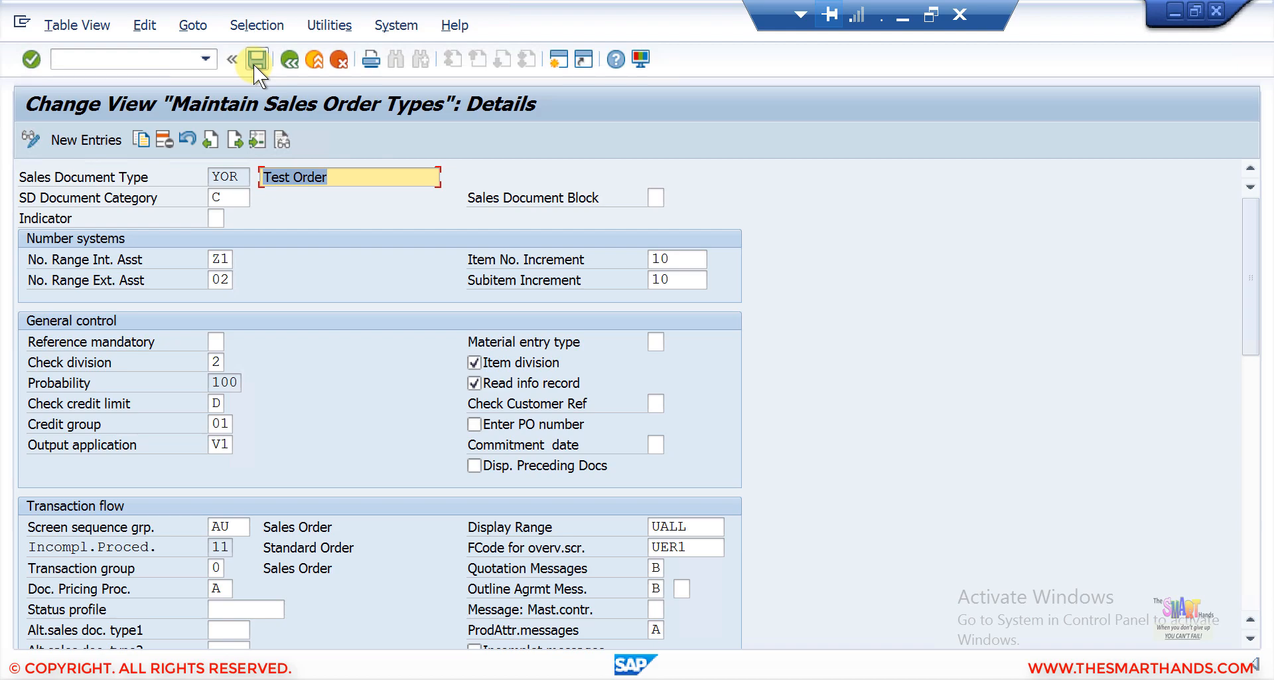
click(389, 355)
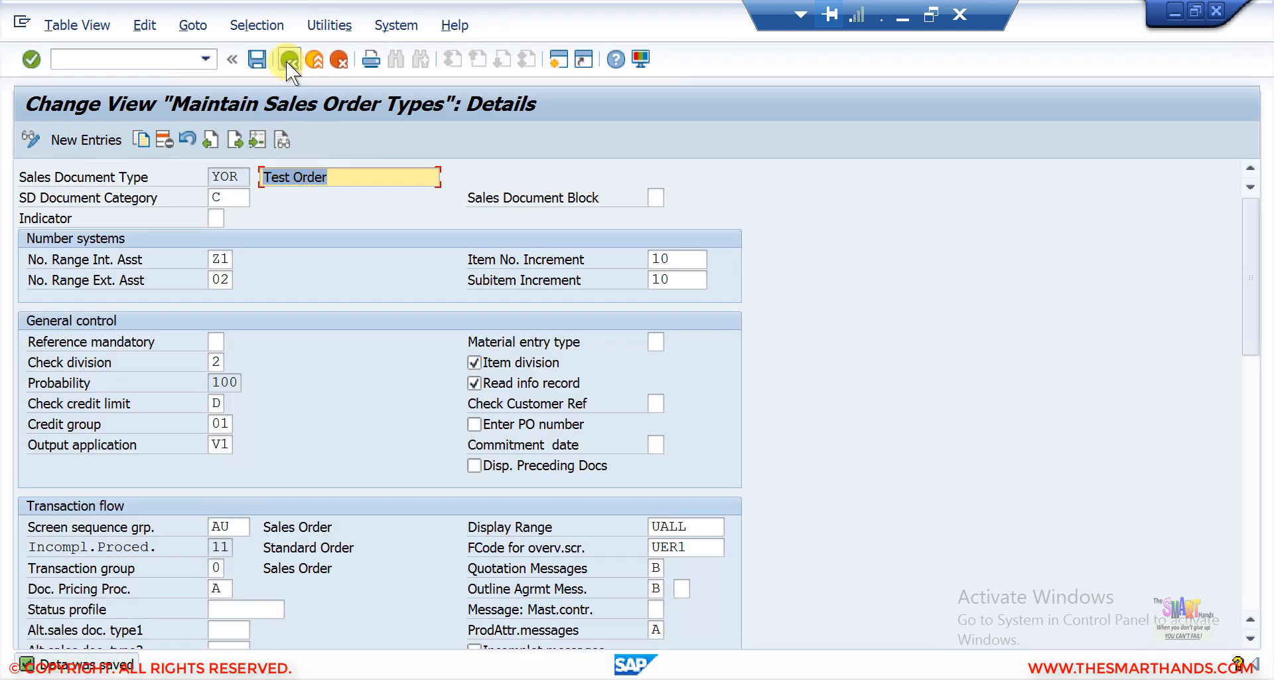
click(289, 60)
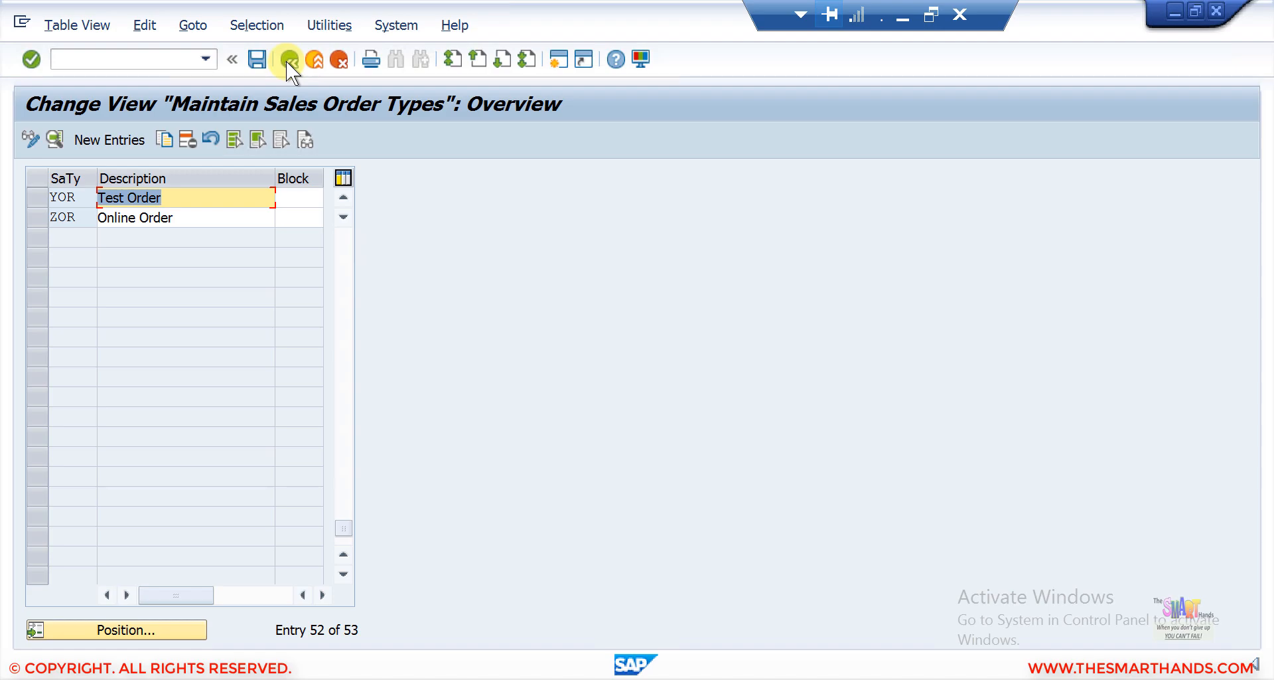
Open a new session and start creating a sales document with transaction VA01.
click(560, 61)
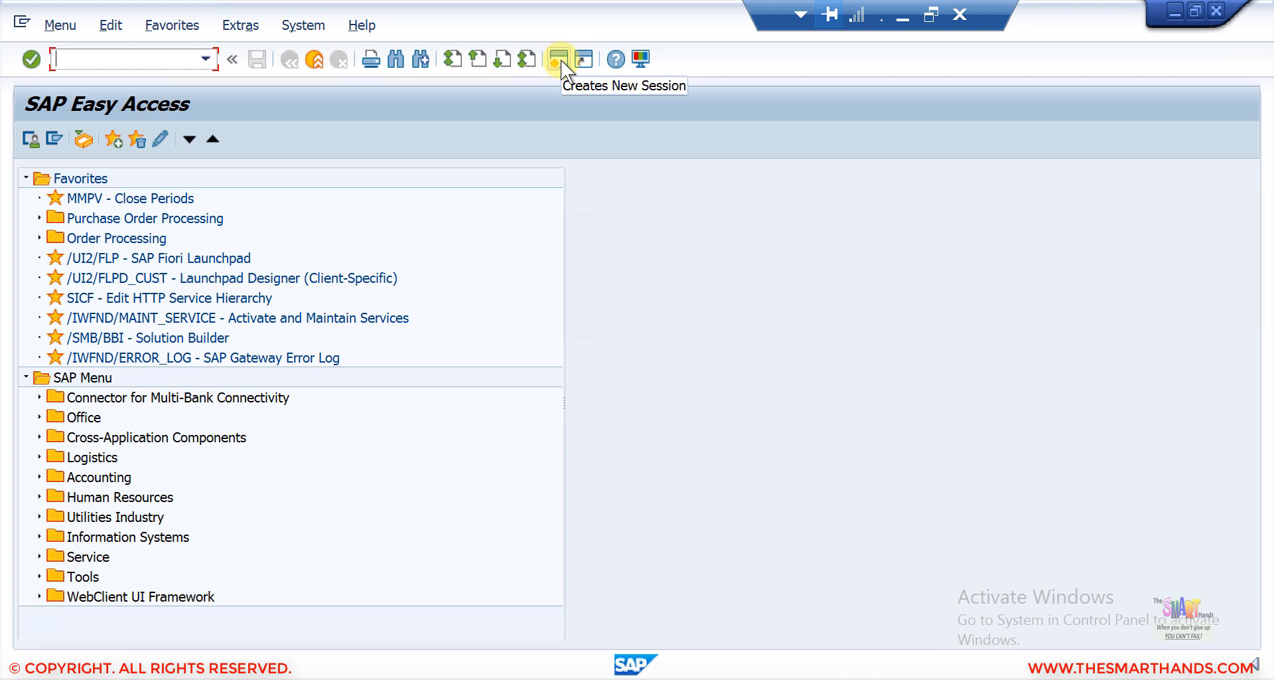
text(VA01)
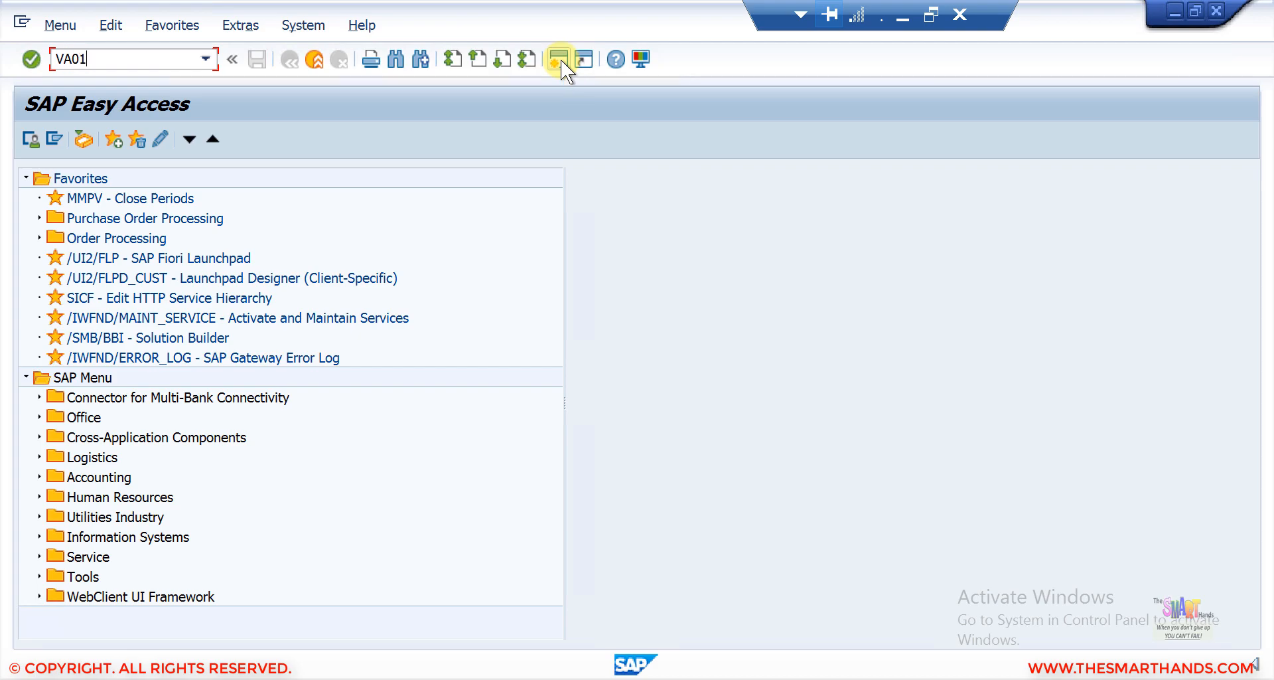
key(Return)
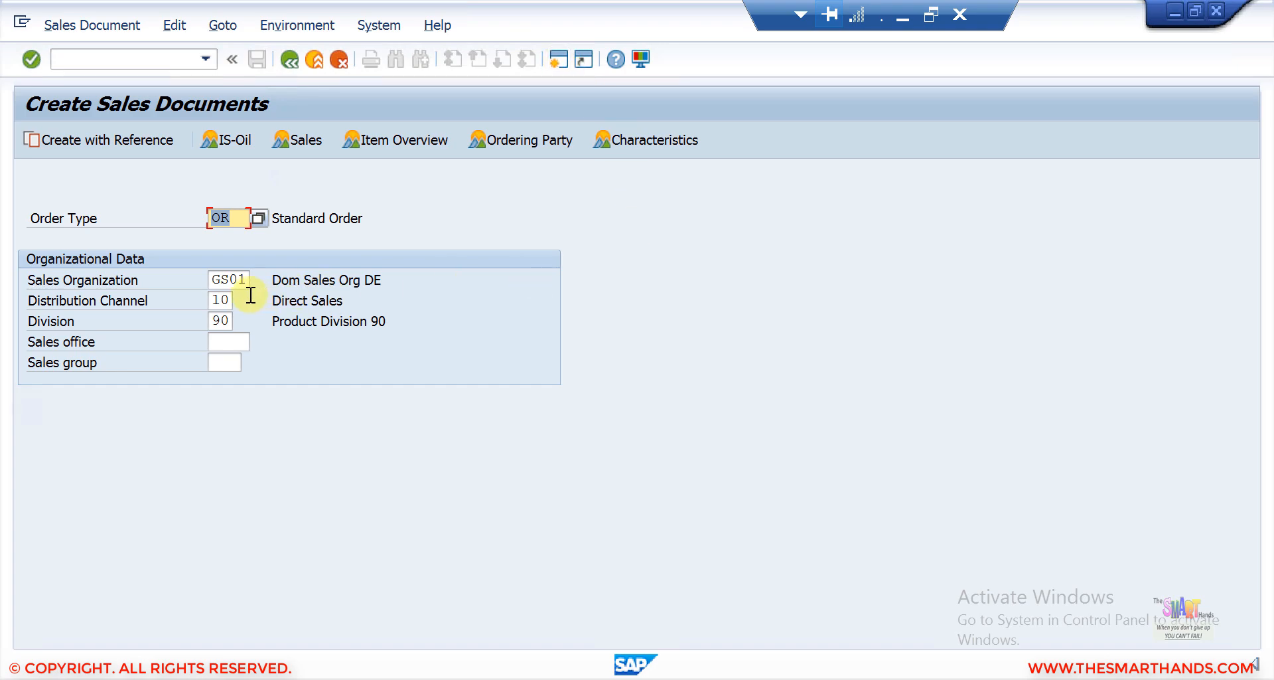
Enter order type YOR with sales organization SDS4, distribution channel 90 and division 90.
drag(211, 280, 267, 276)
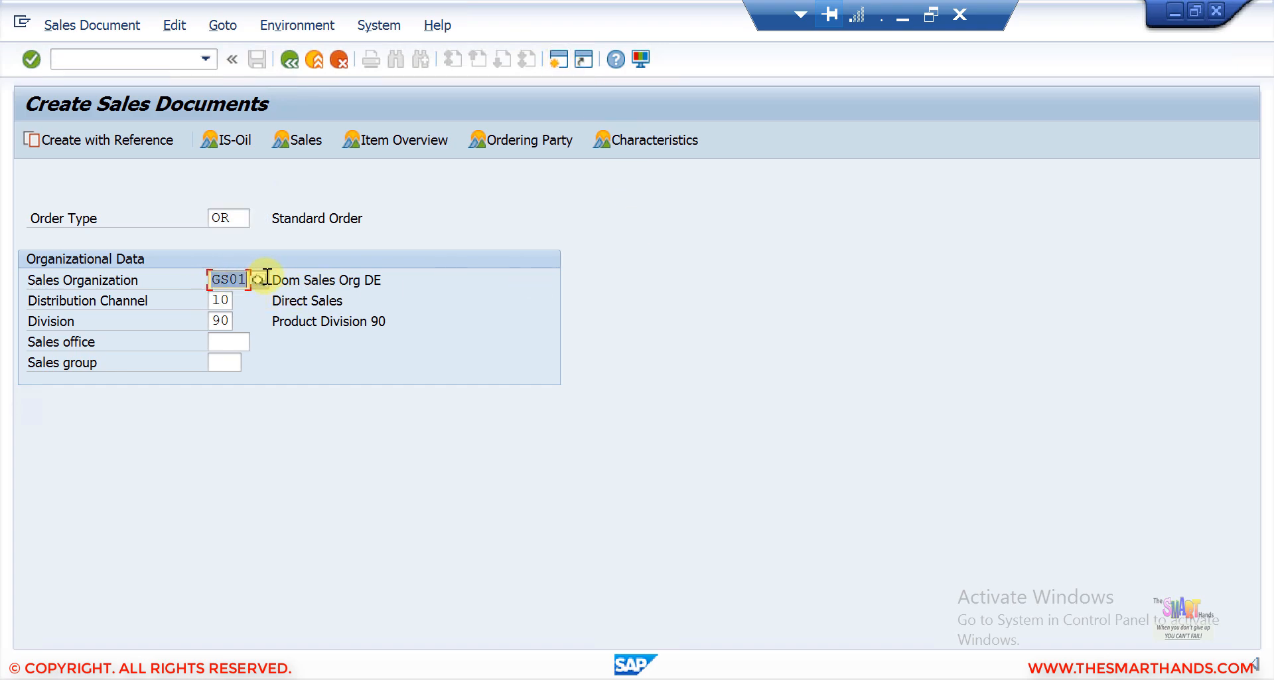
text(SDS4)
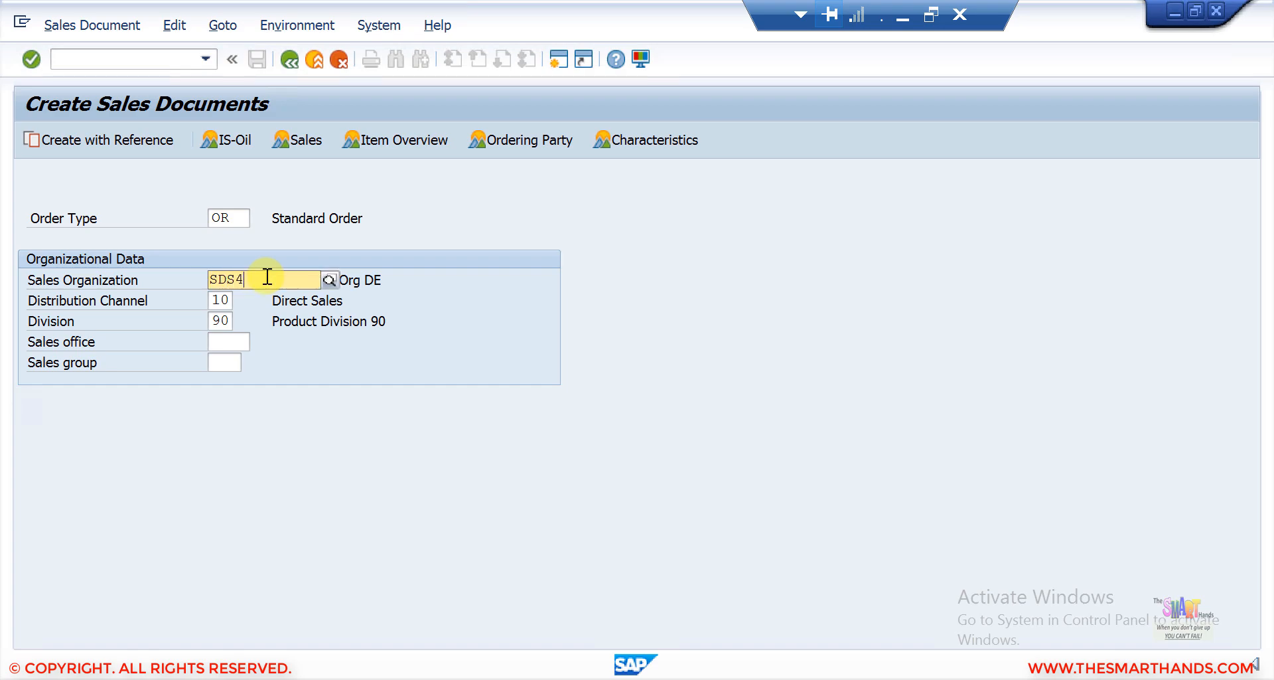
key(Tab)
text(90)
key(Tab)
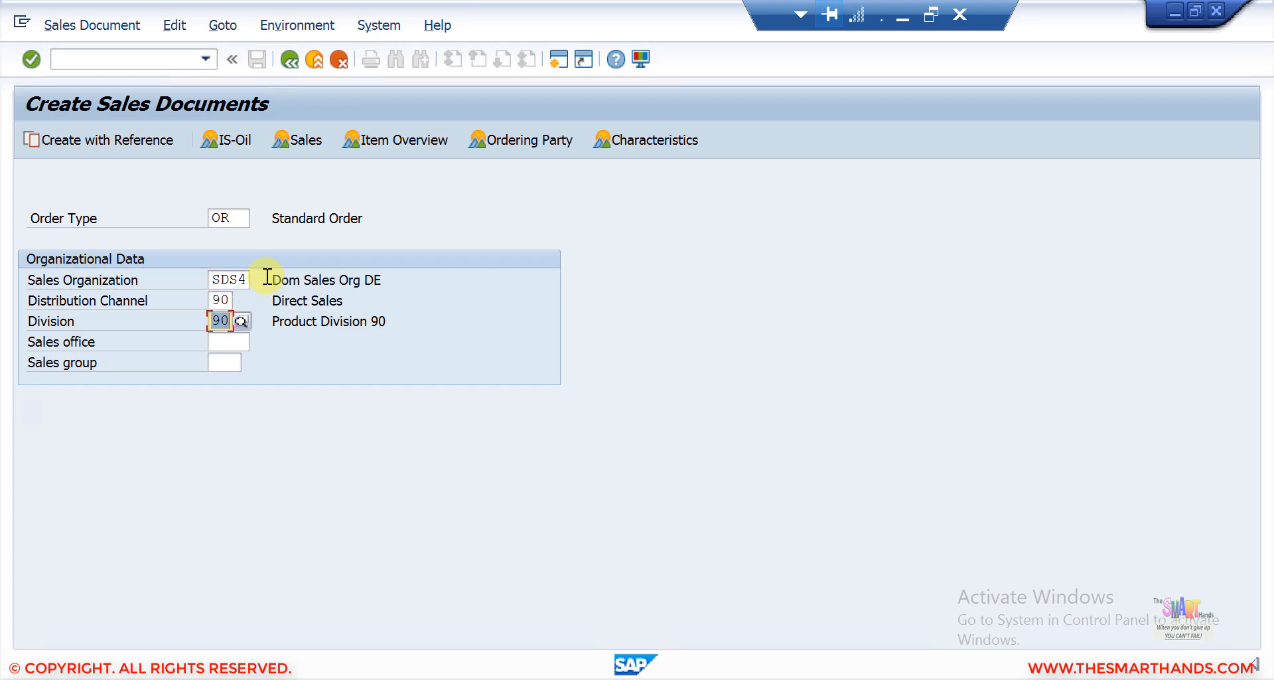
text(90)
click(233, 213)
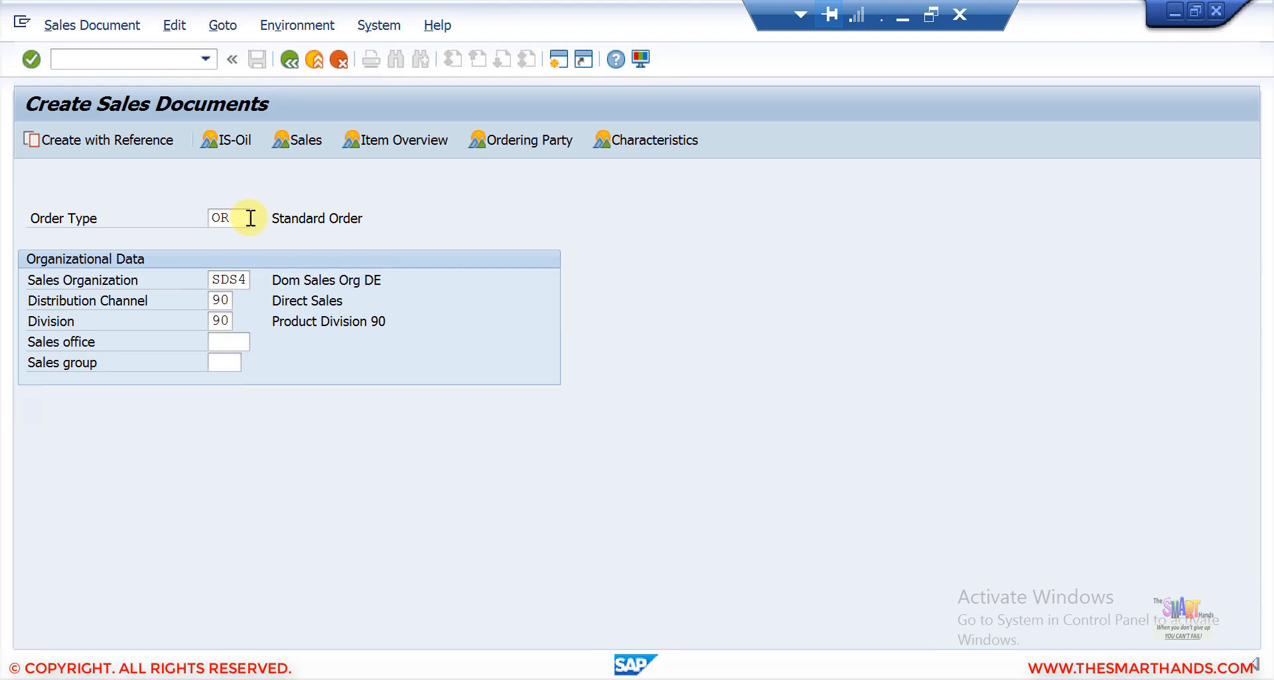
click(258, 218)
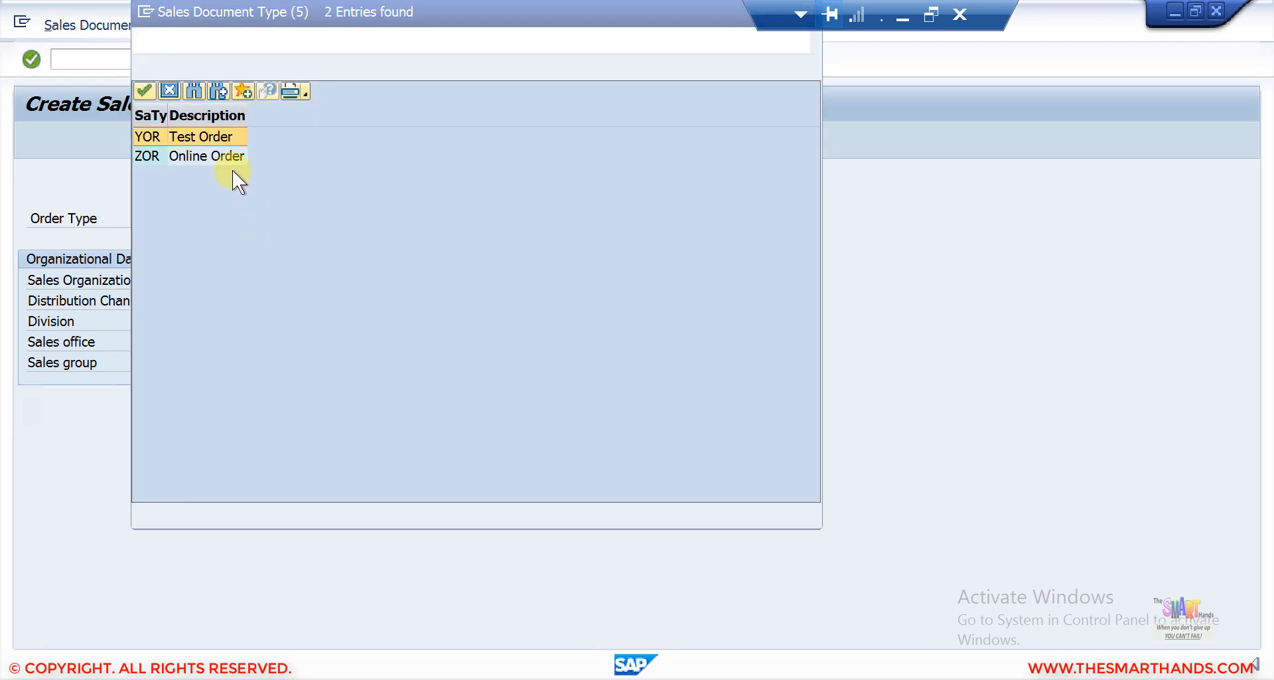
double_click(212, 137)
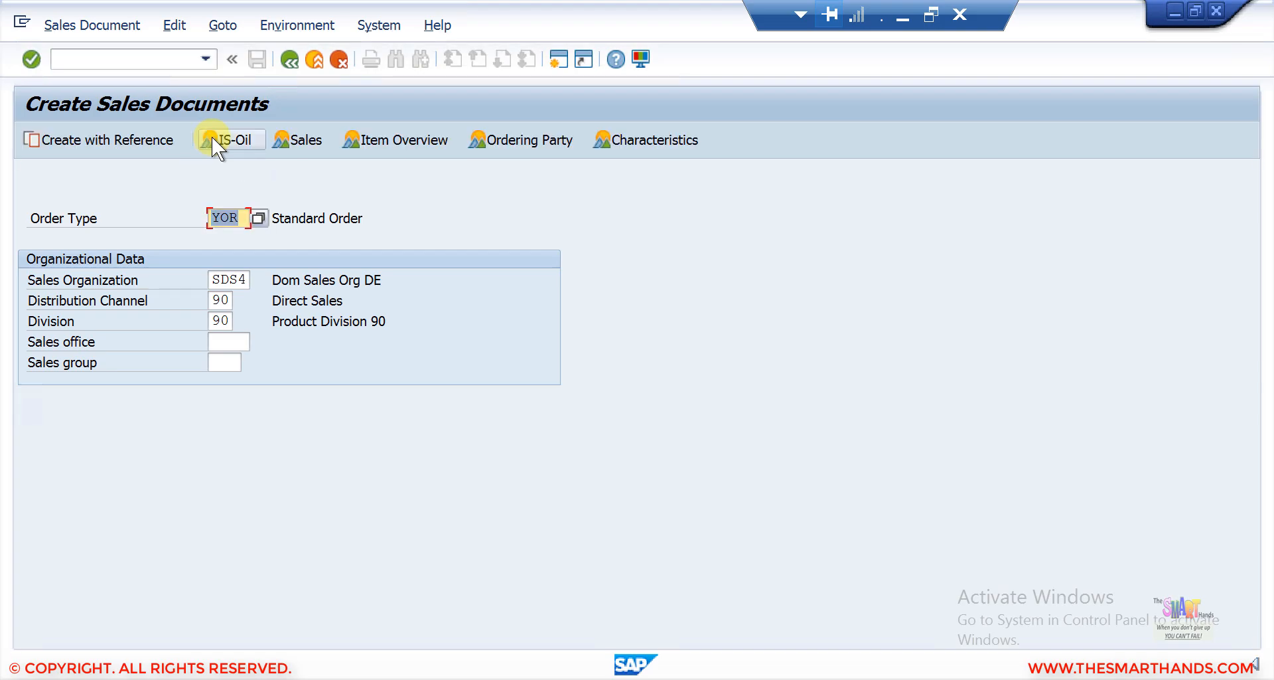
key(Return)
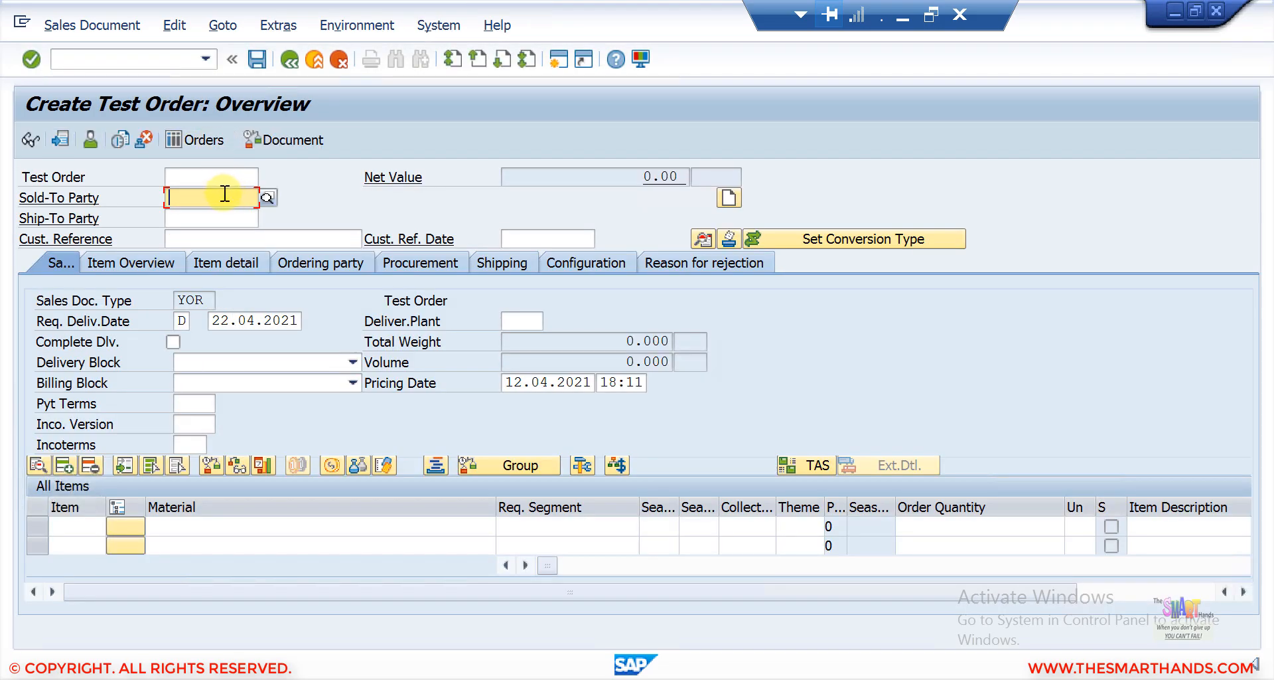
Enter the sold-to party's customer number and the customer reference HIHI.
text(1000)
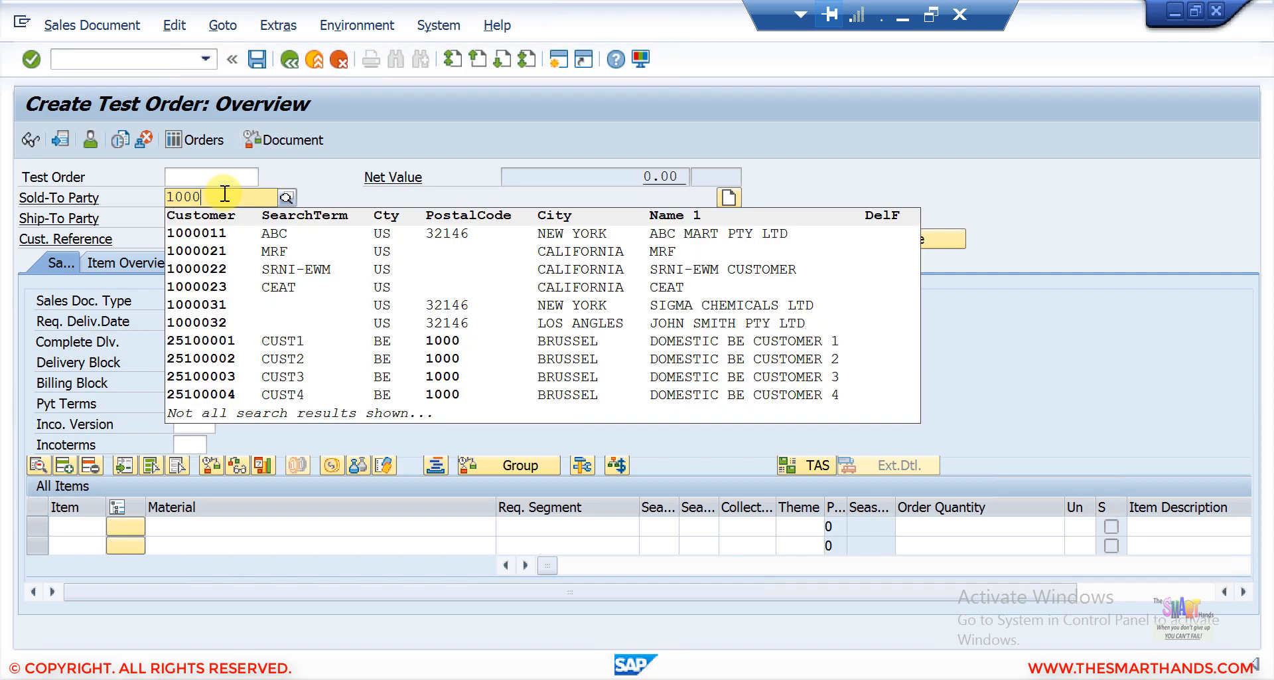
text(032)
key(Return)
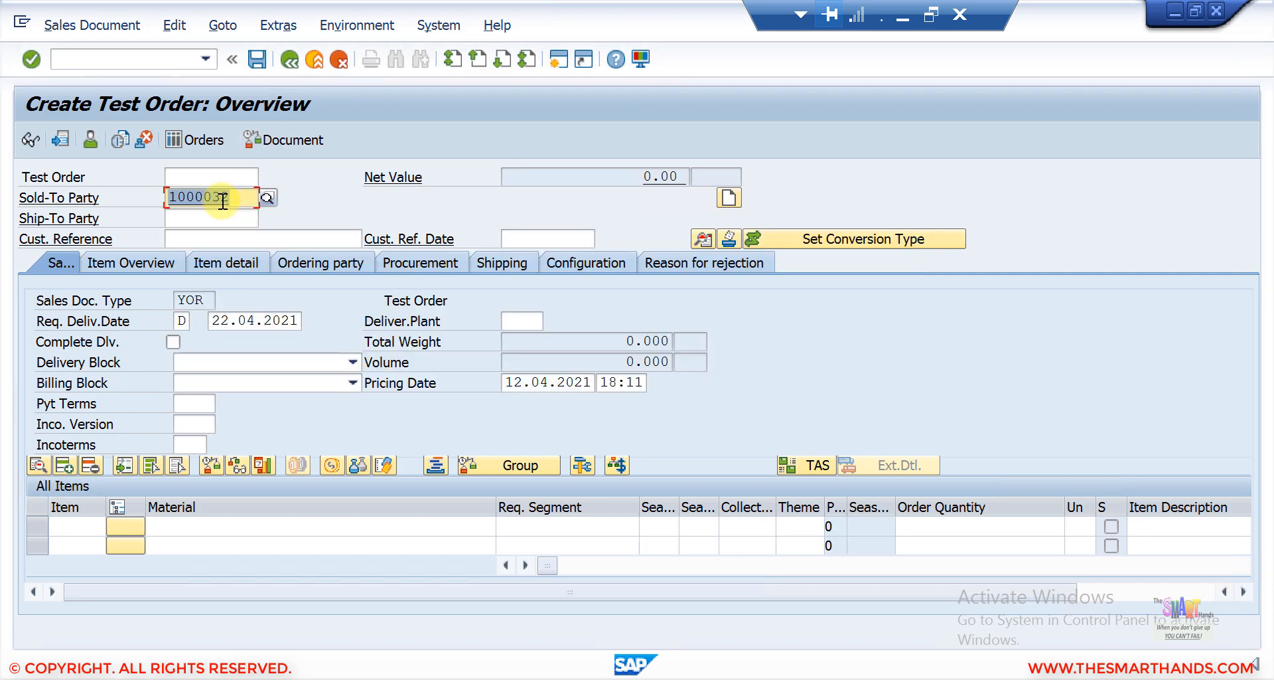
click(212, 238)
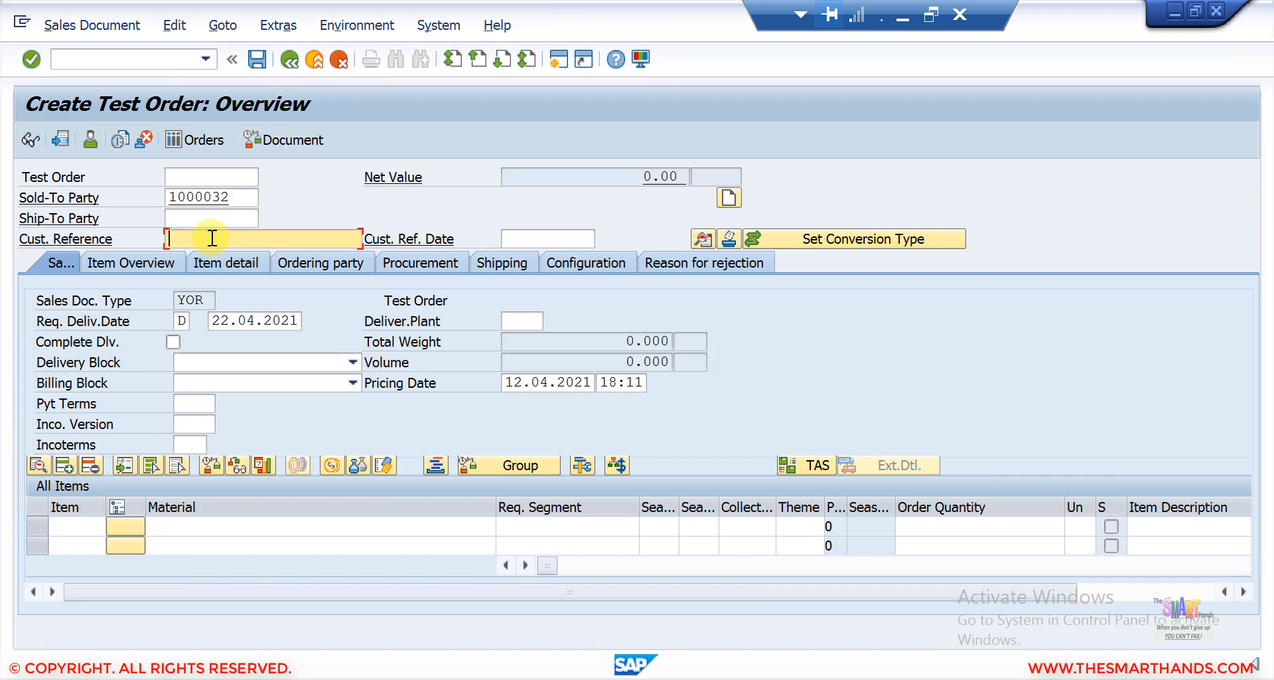
text(HIHI)
key(Return)
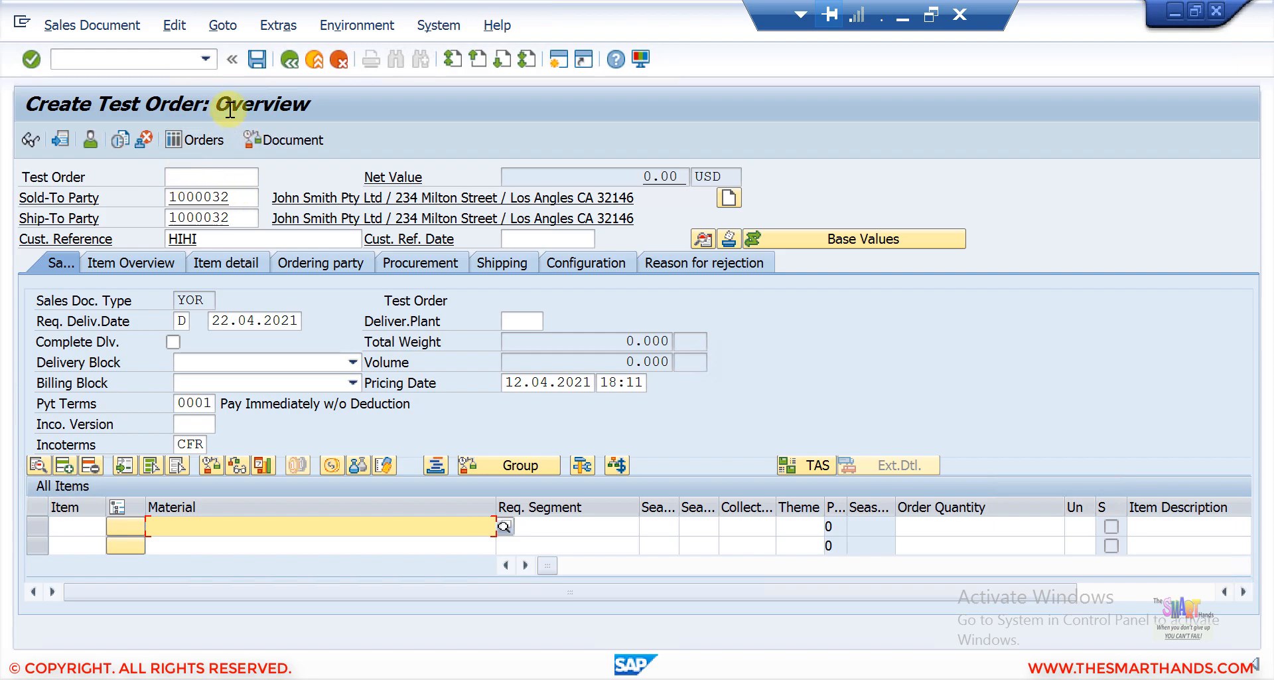
Save the test order and open the details of the save message.
click(257, 62)
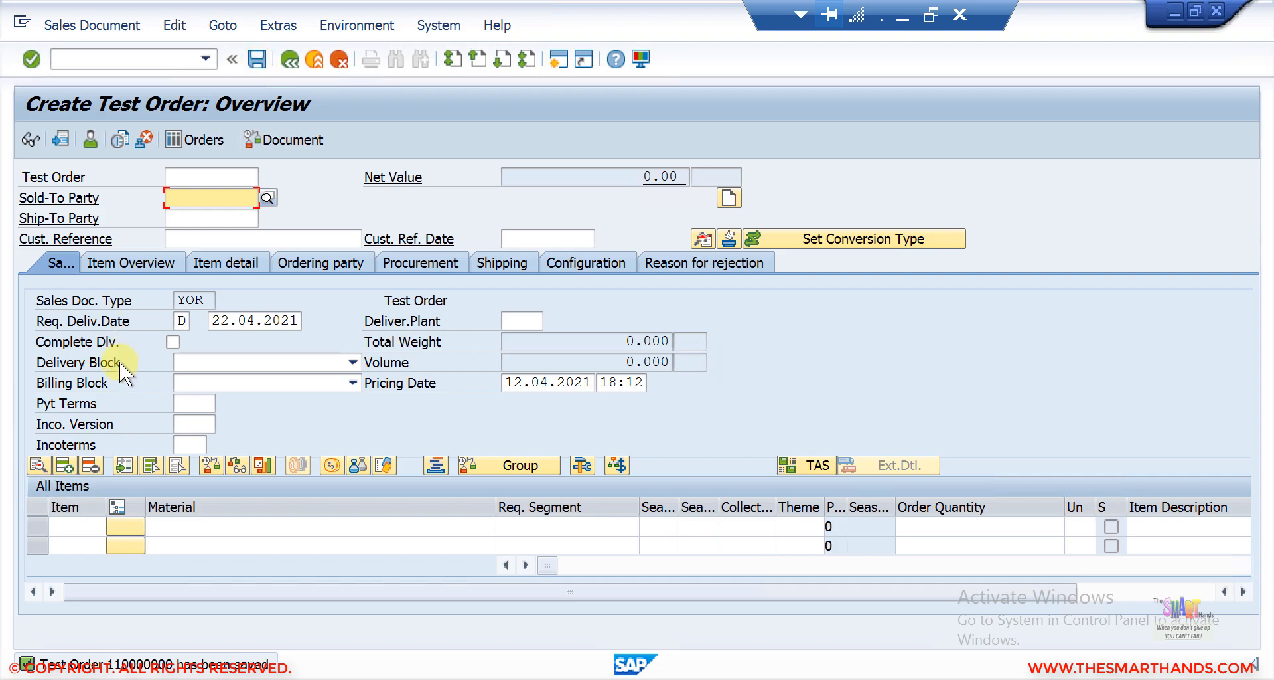
double_click(156, 666)
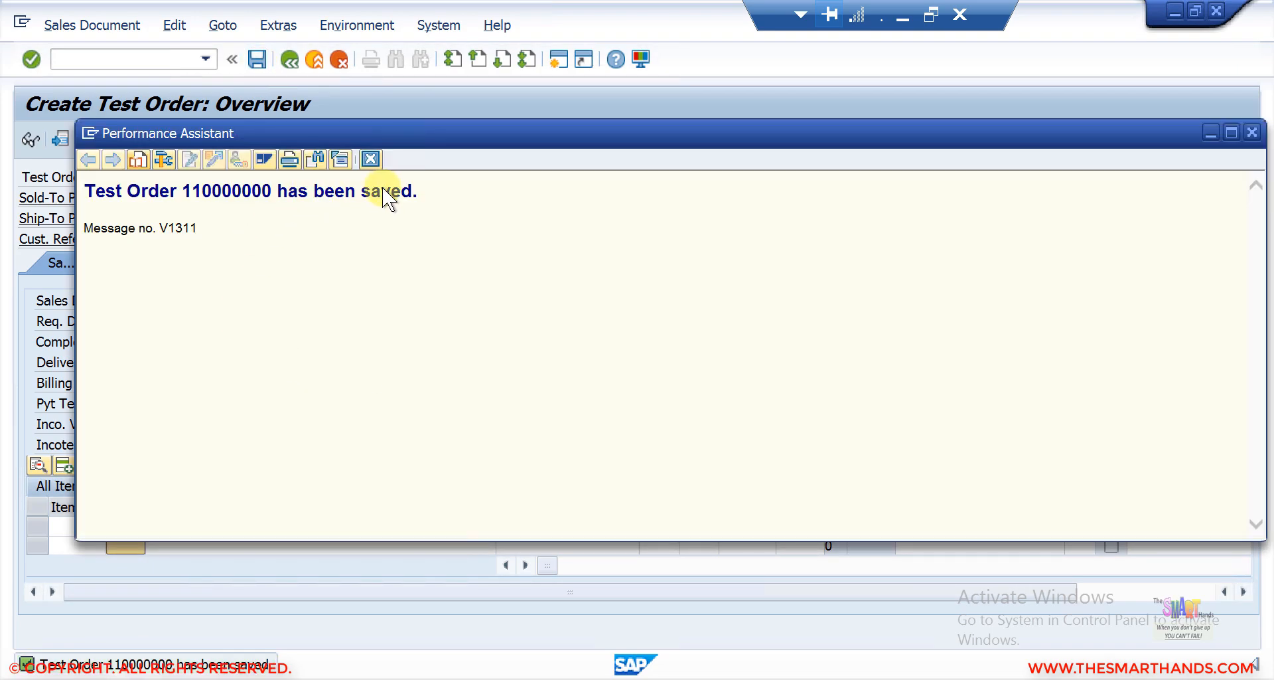
click(375, 165)
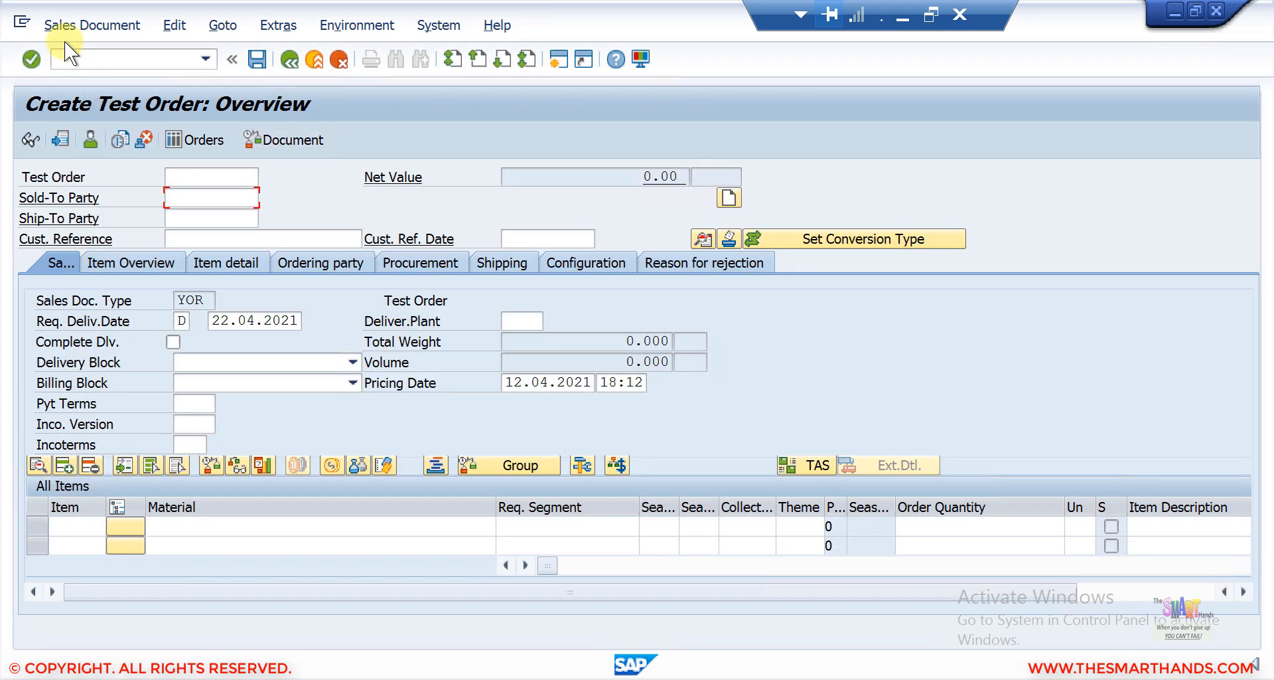
Open the saved test order in change mode with transaction VA02.
click(63, 30)
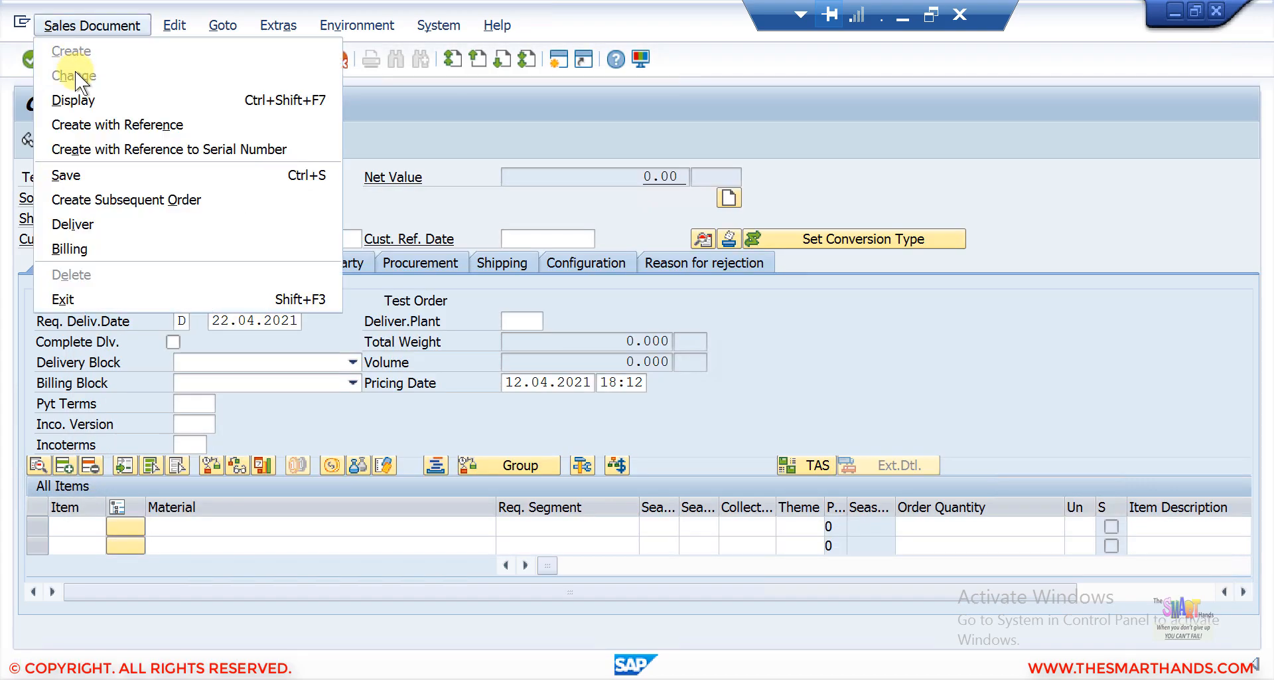
click(440, 137)
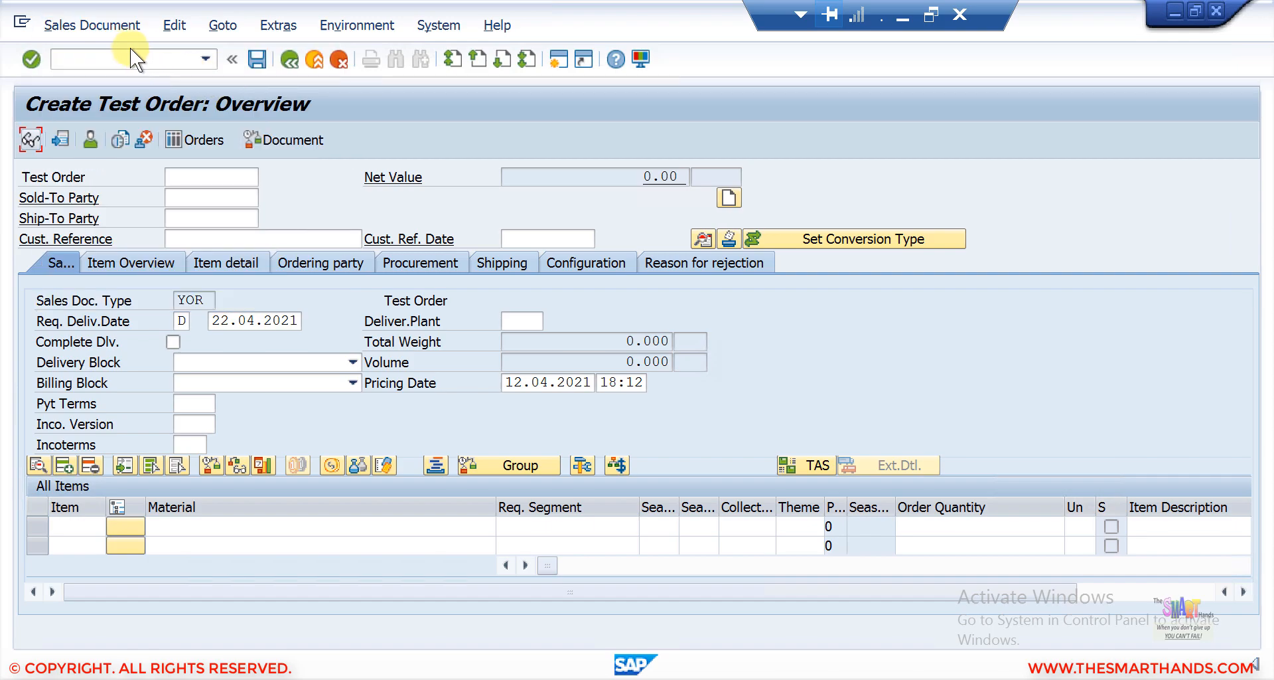
click(109, 58)
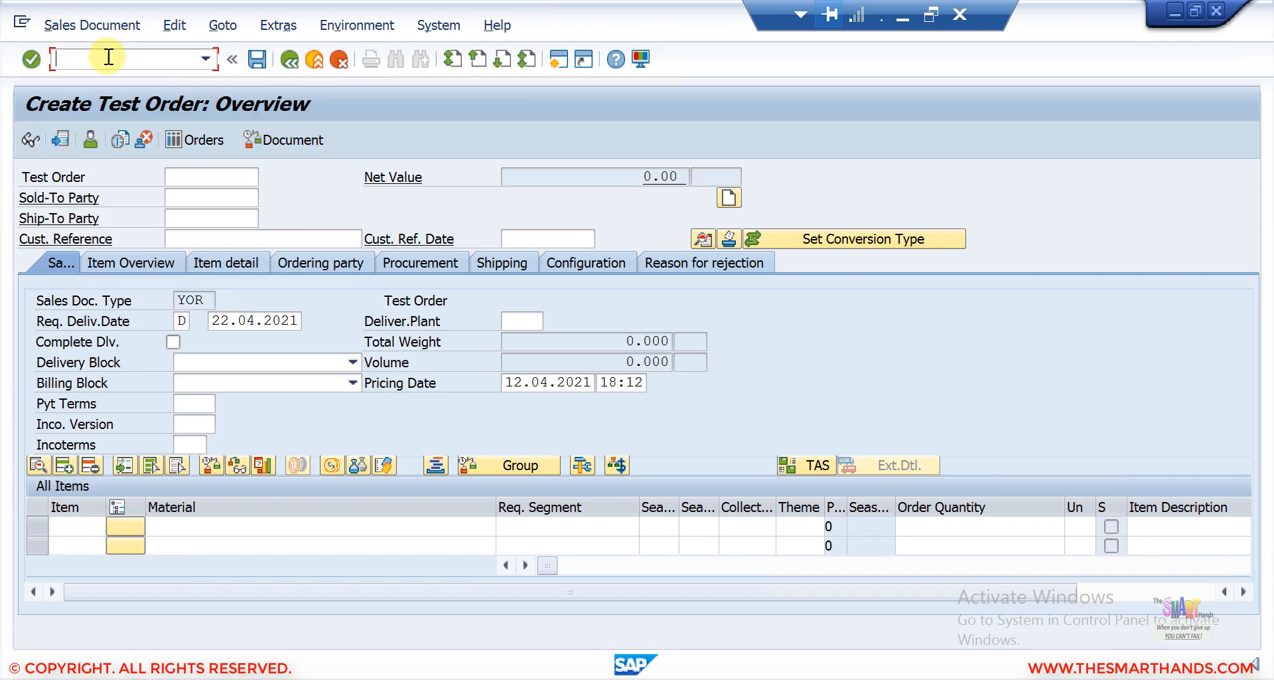
text(/nva02)
key(Return)
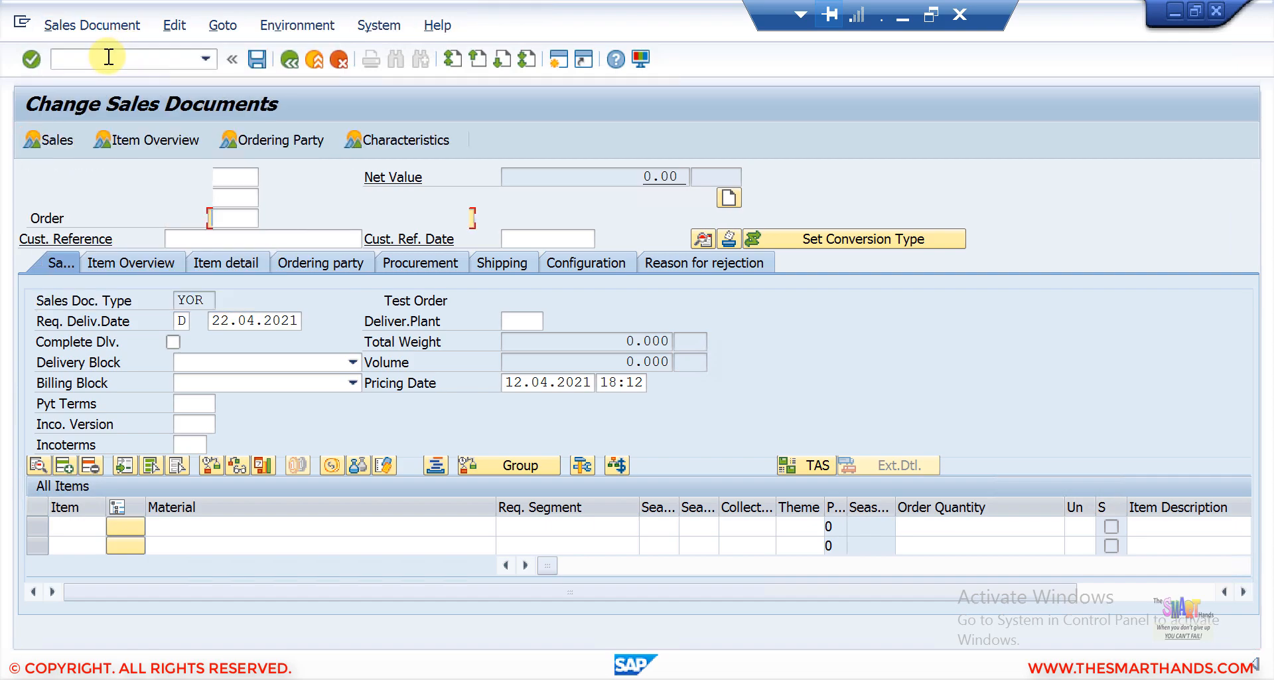
key(Return)
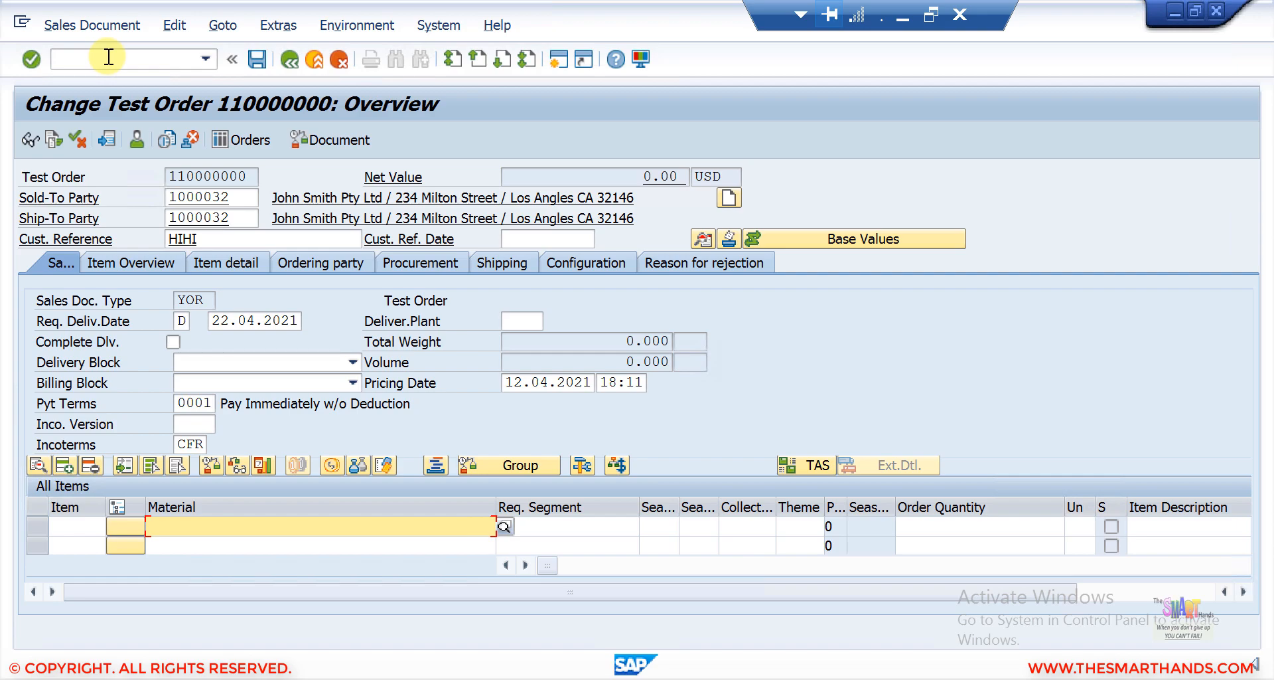
Switch to the configuration session, open the sales document number range intervals, and check interval Z1's status.
click(1178, 14)
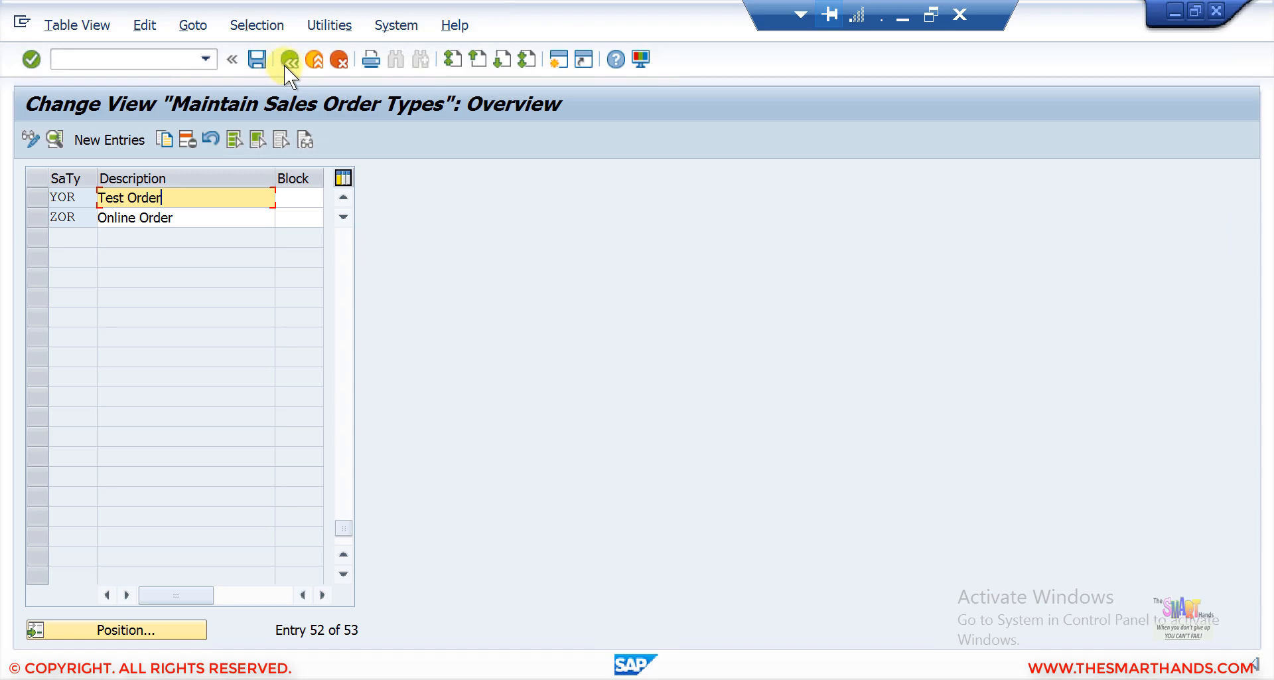
click(287, 61)
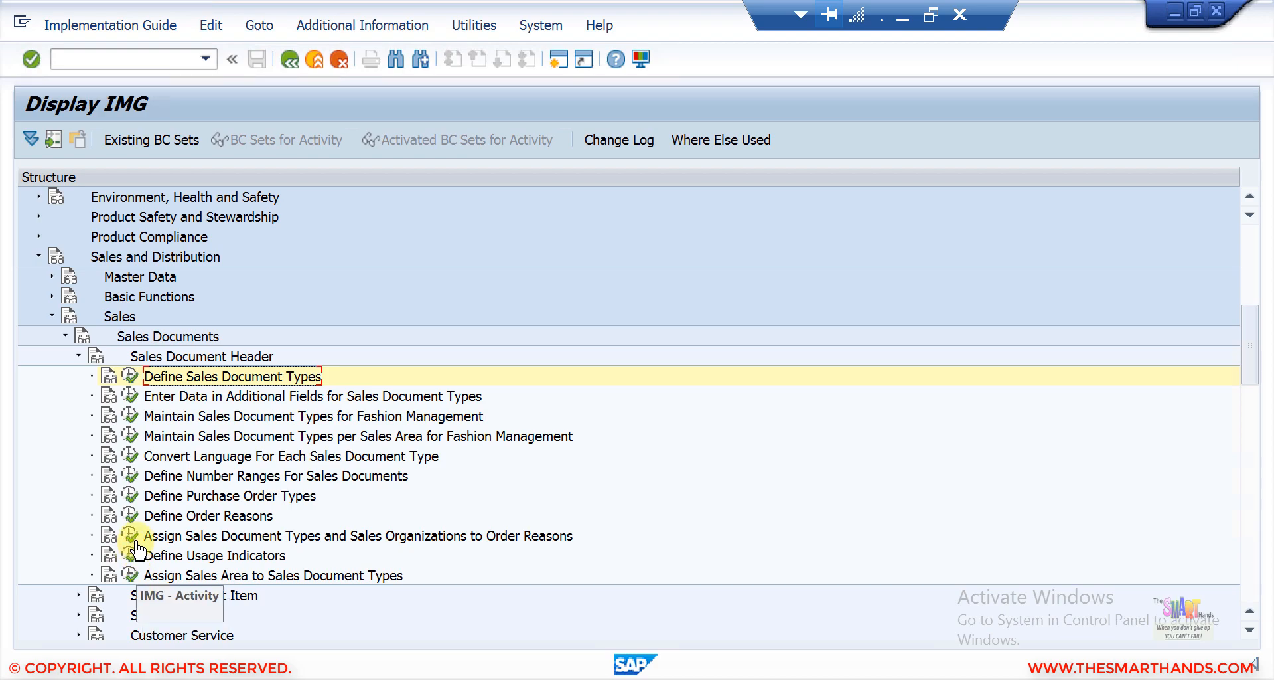
click(130, 476)
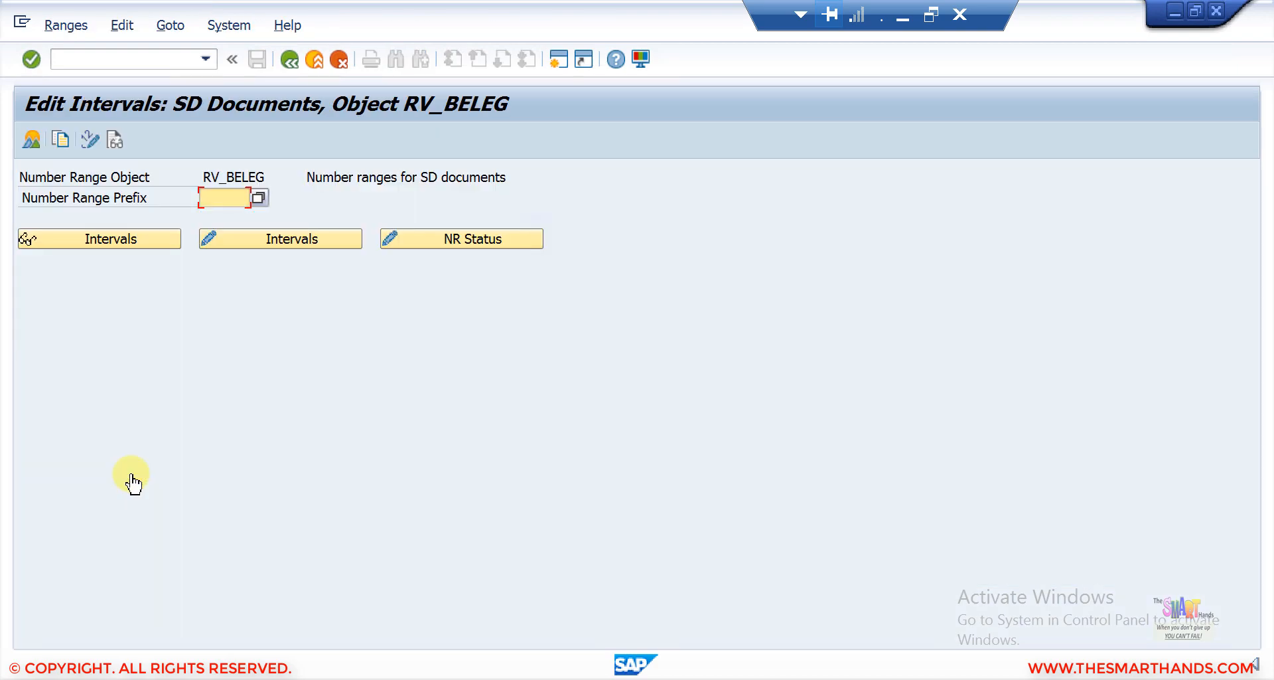
click(233, 238)
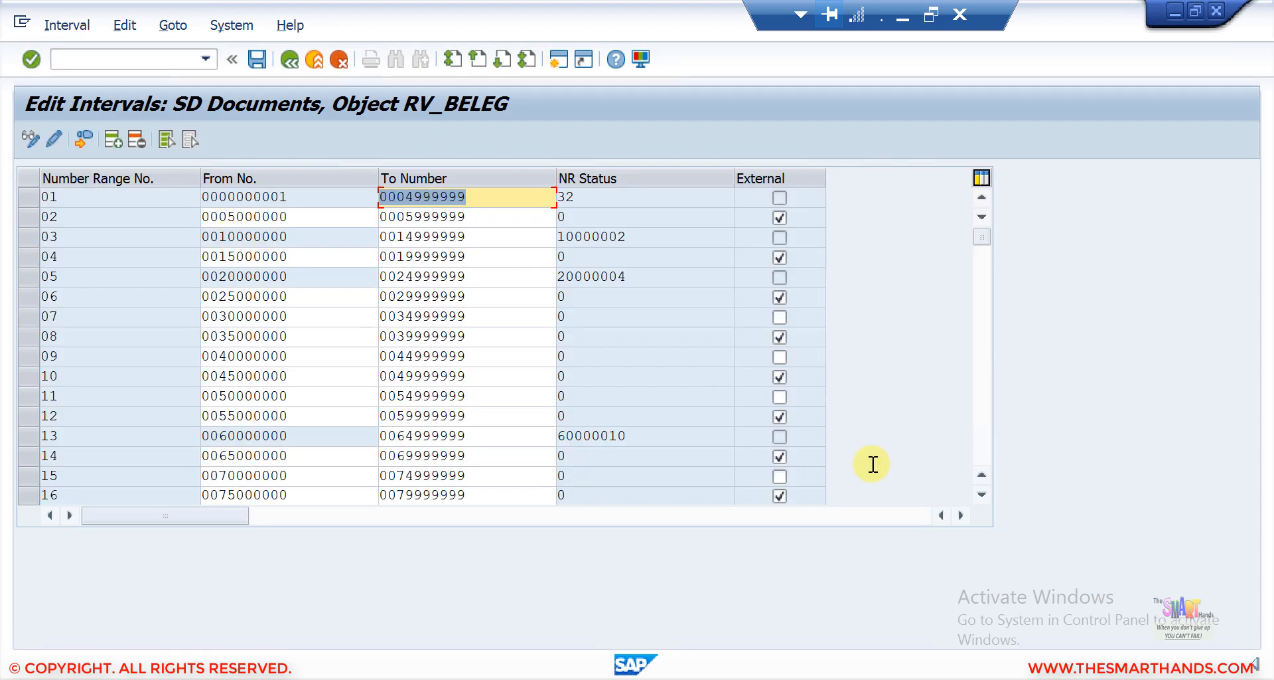
click(987, 443)
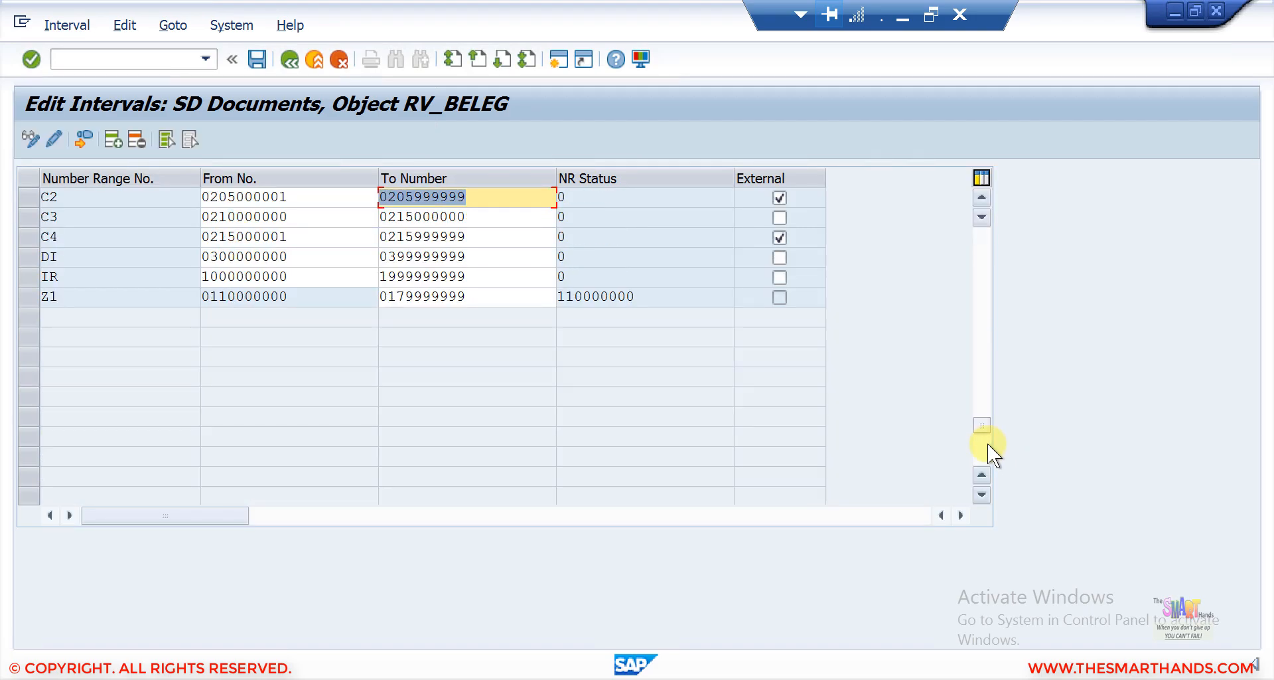
drag(641, 293, 523, 301)
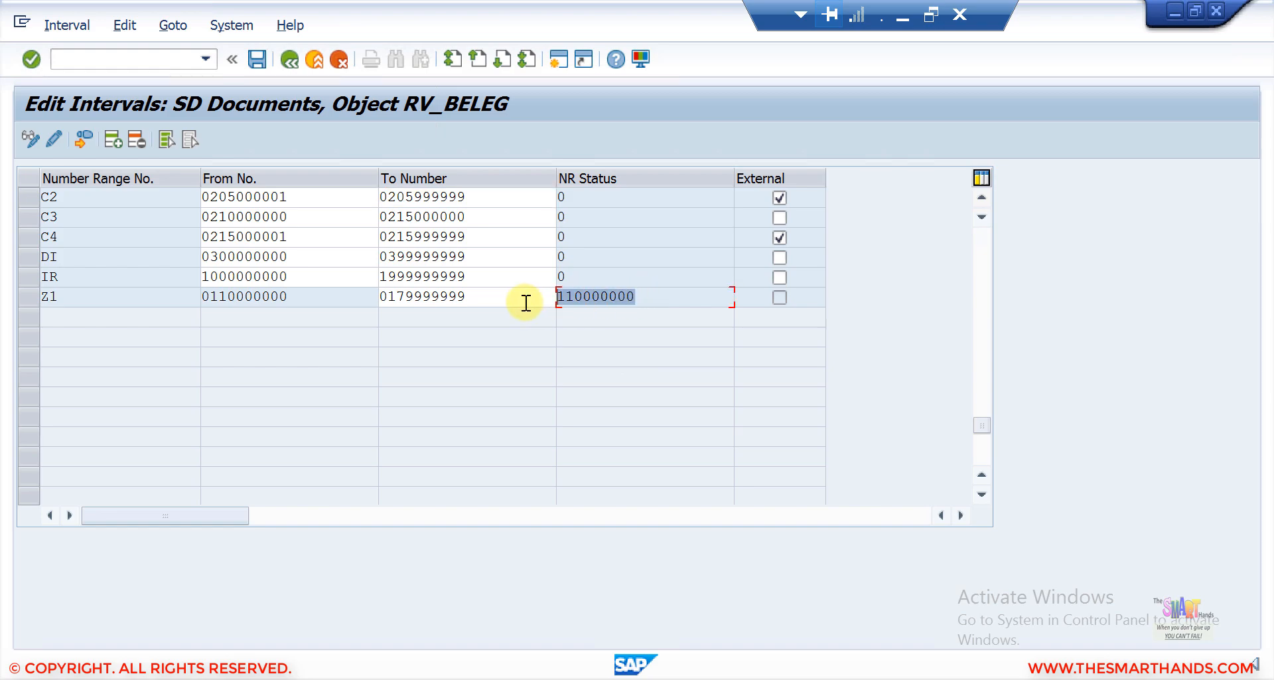
click(644, 297)
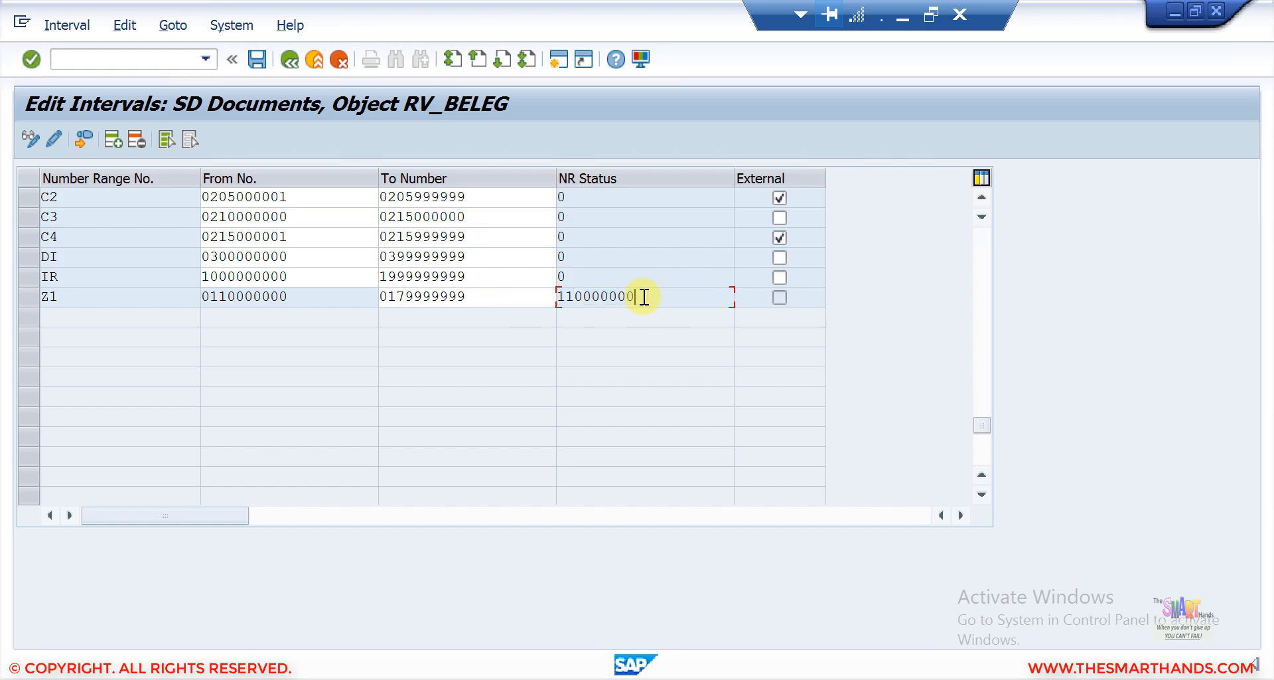
click(288, 63)
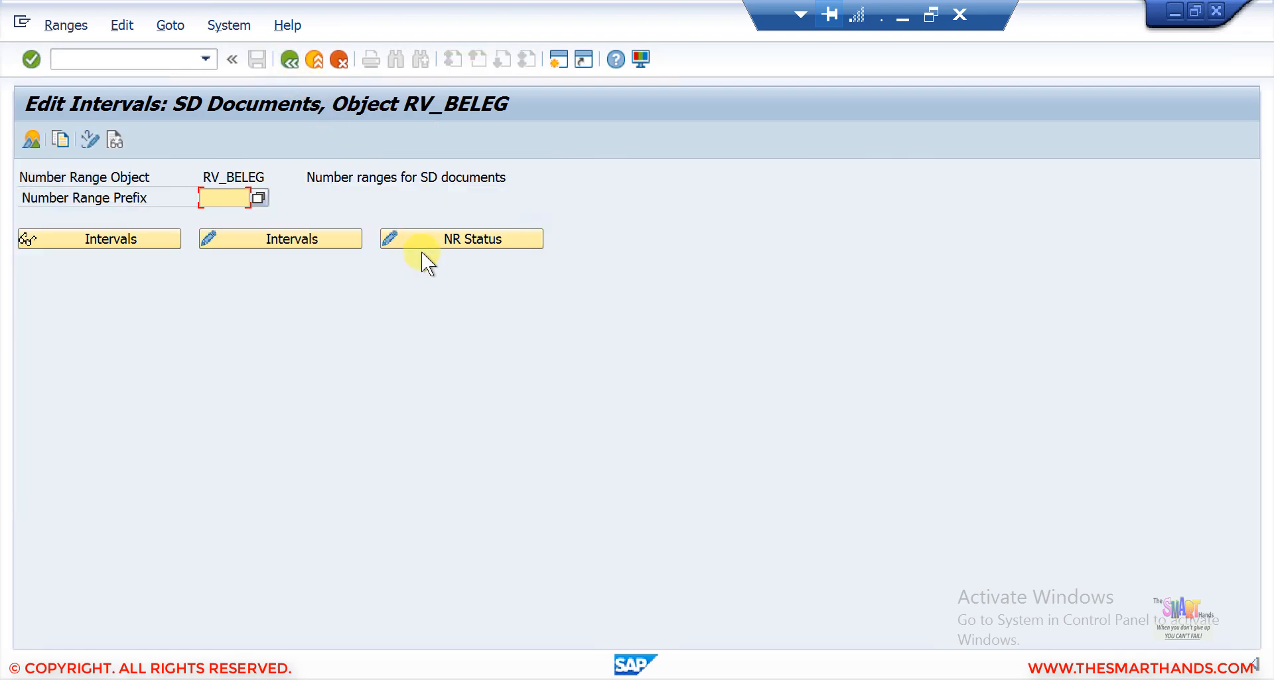
Open the number range status view and scroll to interval Z1.
click(468, 238)
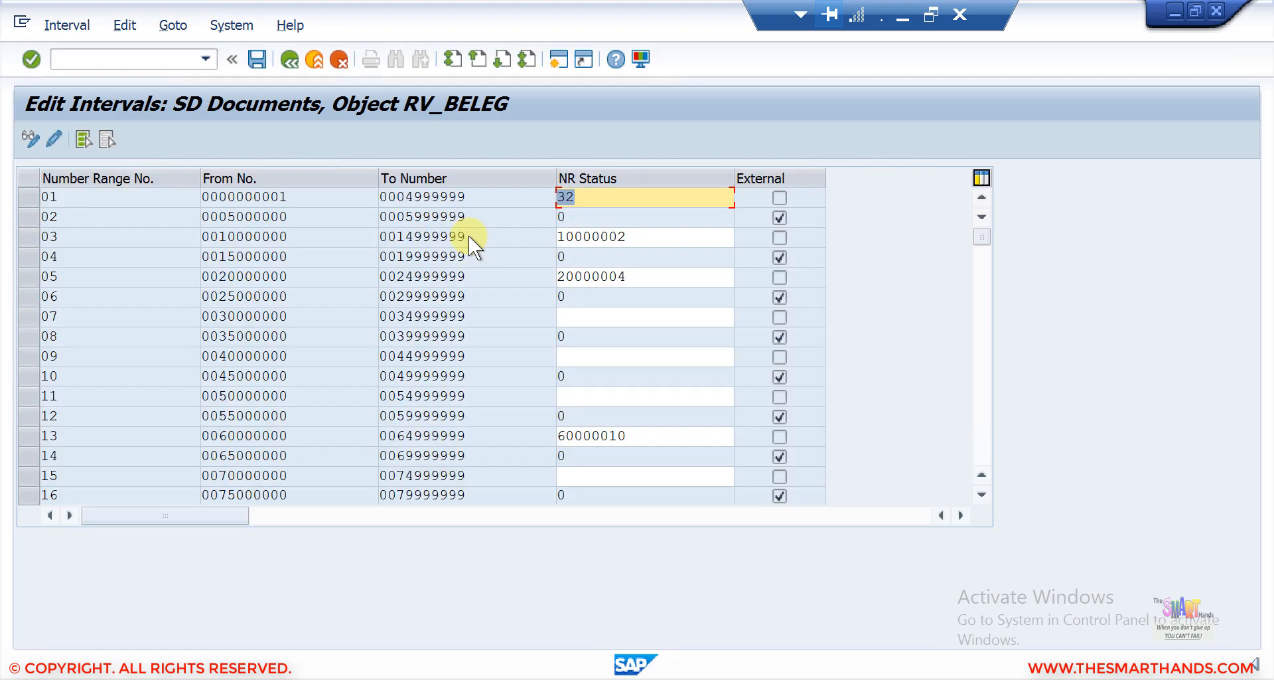
click(981, 427)
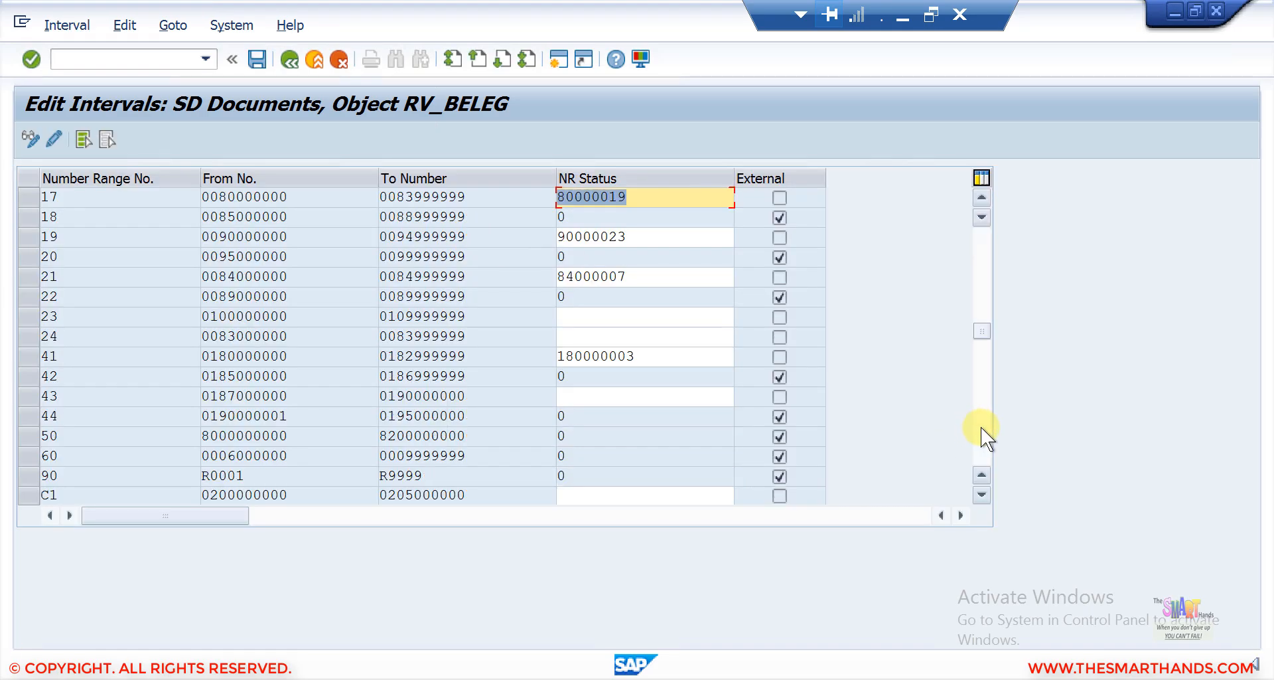
click(983, 232)
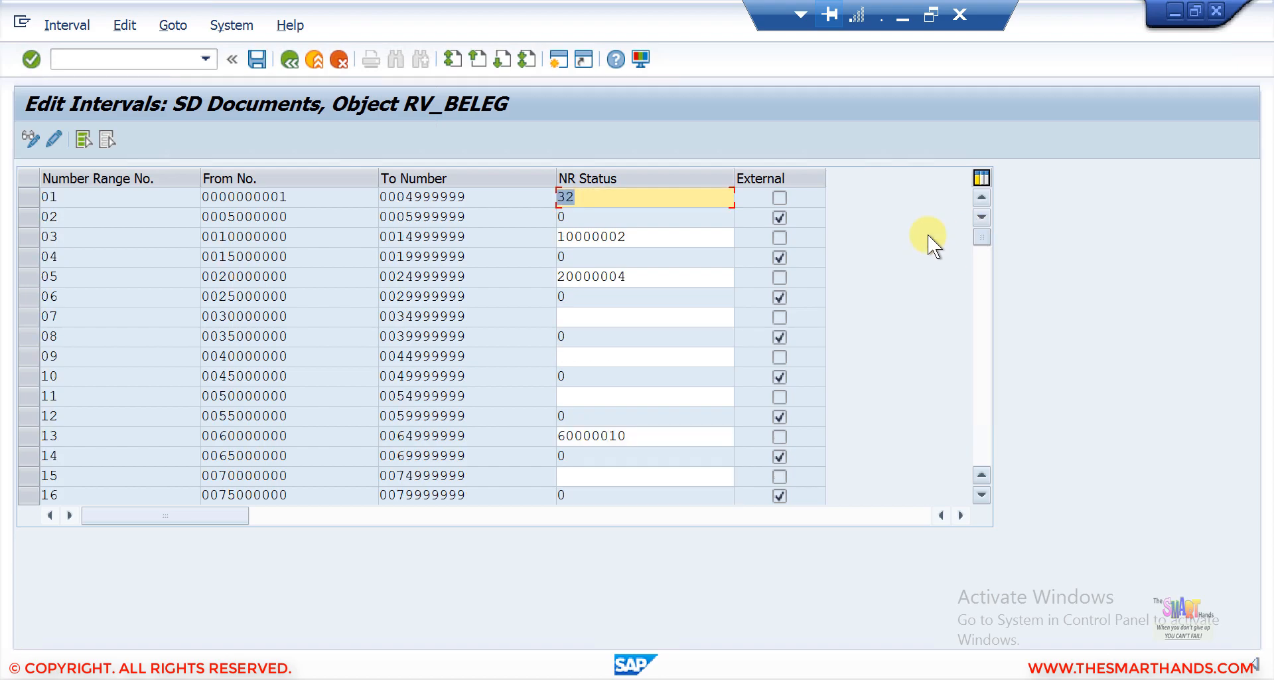
click(584, 196)
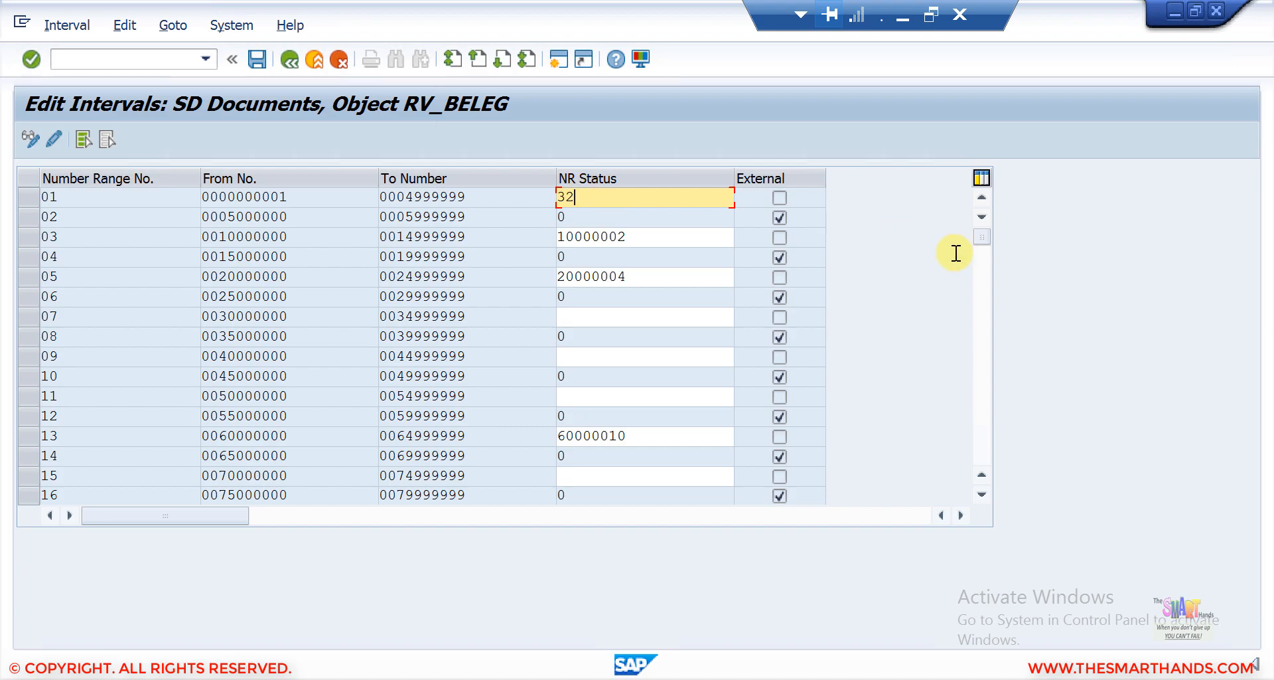
drag(983, 245, 985, 417)
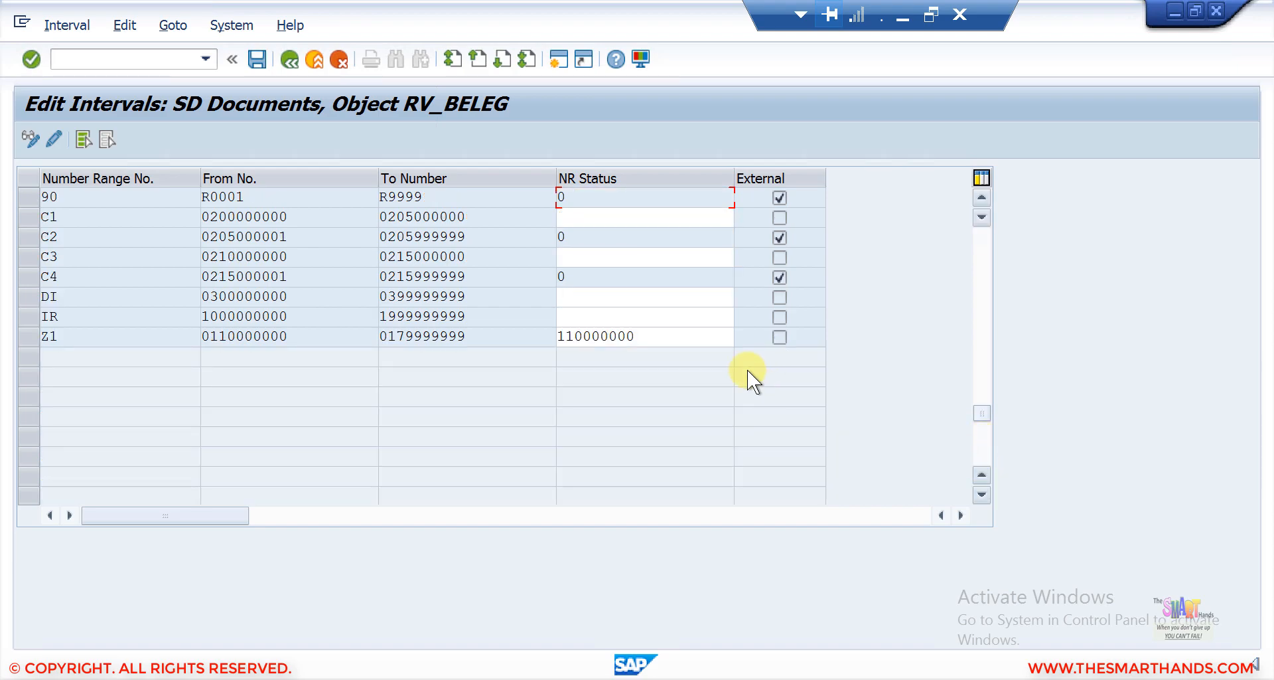
Set interval Z1's number range status to 110000011 and save, acknowledging the transport notice.
click(653, 337)
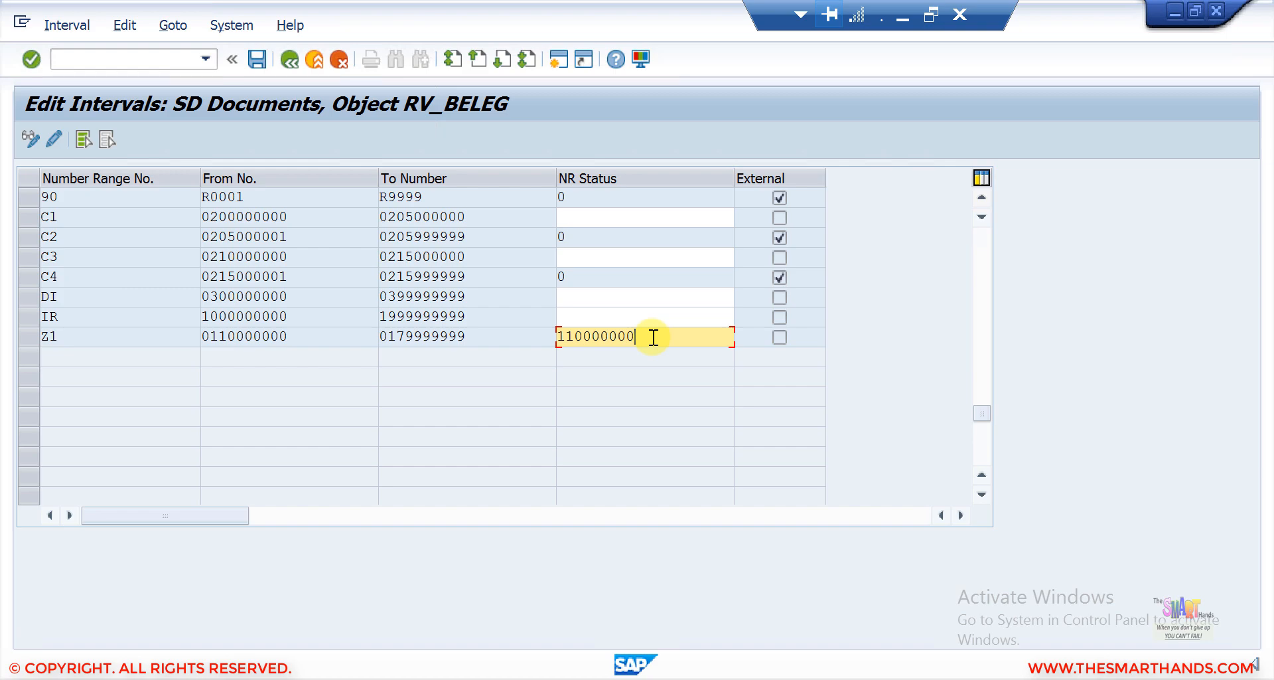
key(BackSpace)
key(BackSpace)
text(11)
click(251, 55)
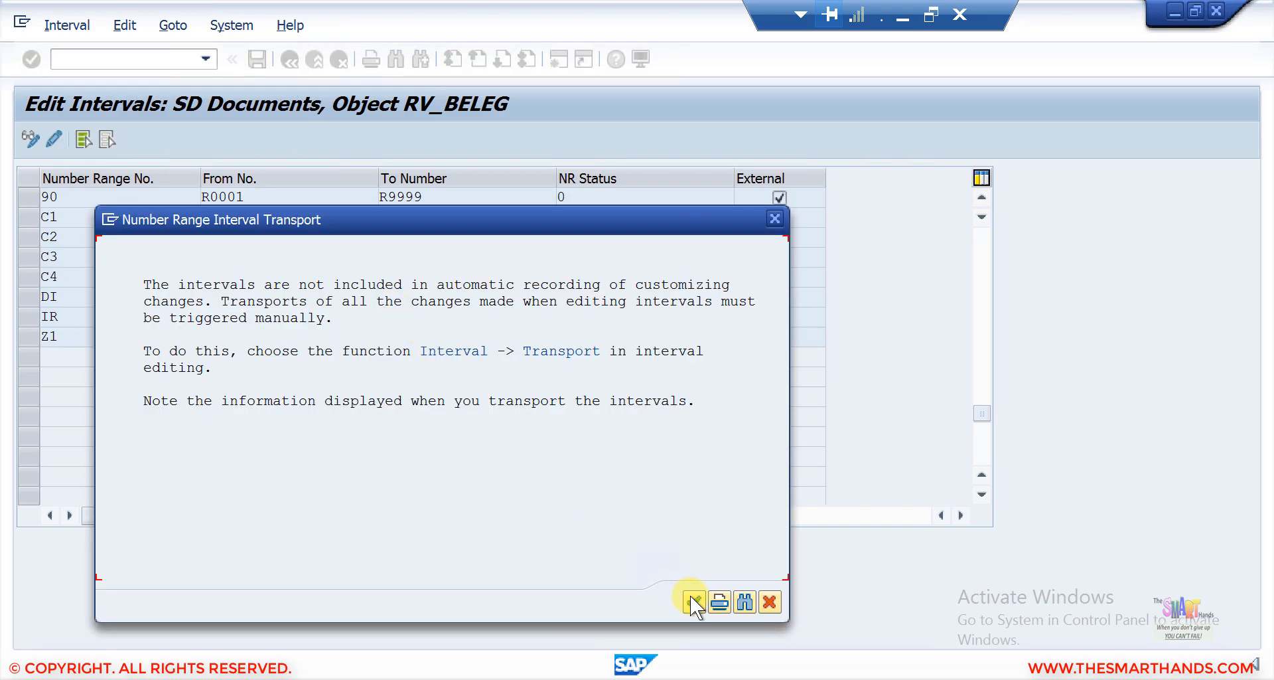
click(691, 597)
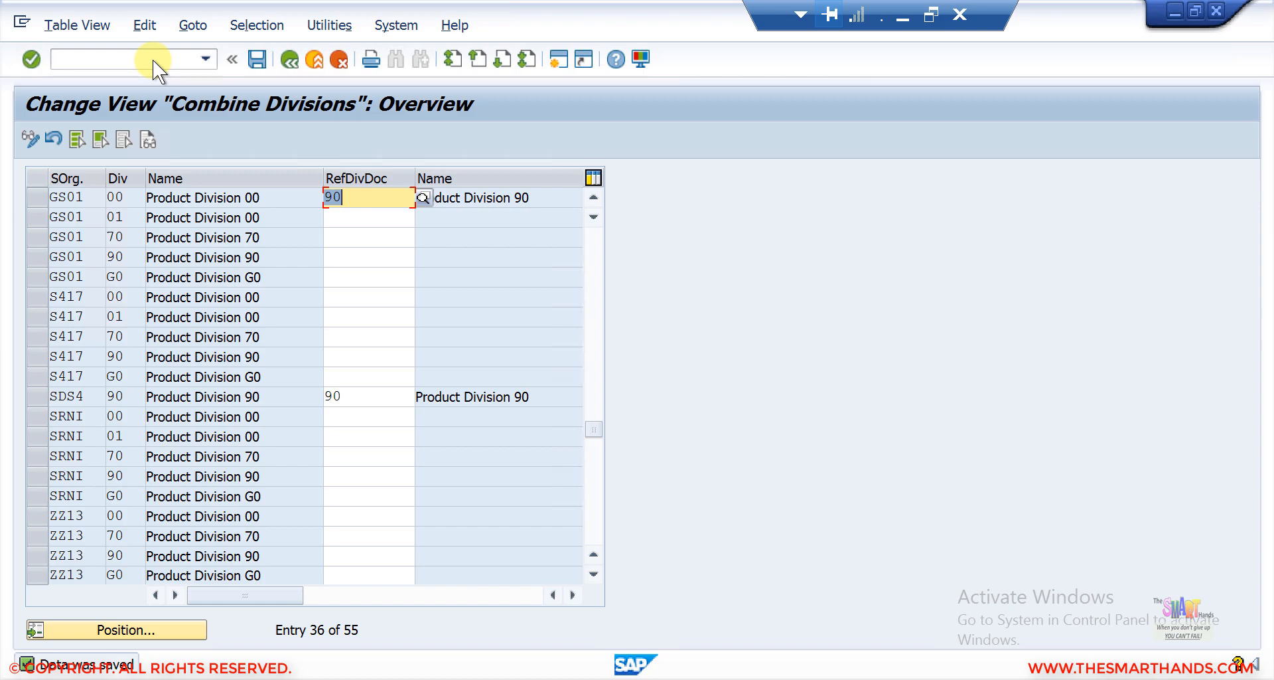
Start transaction VA01 and continue creating an order of type YOR for the proposed sales area.
click(149, 59)
text(/nva01)
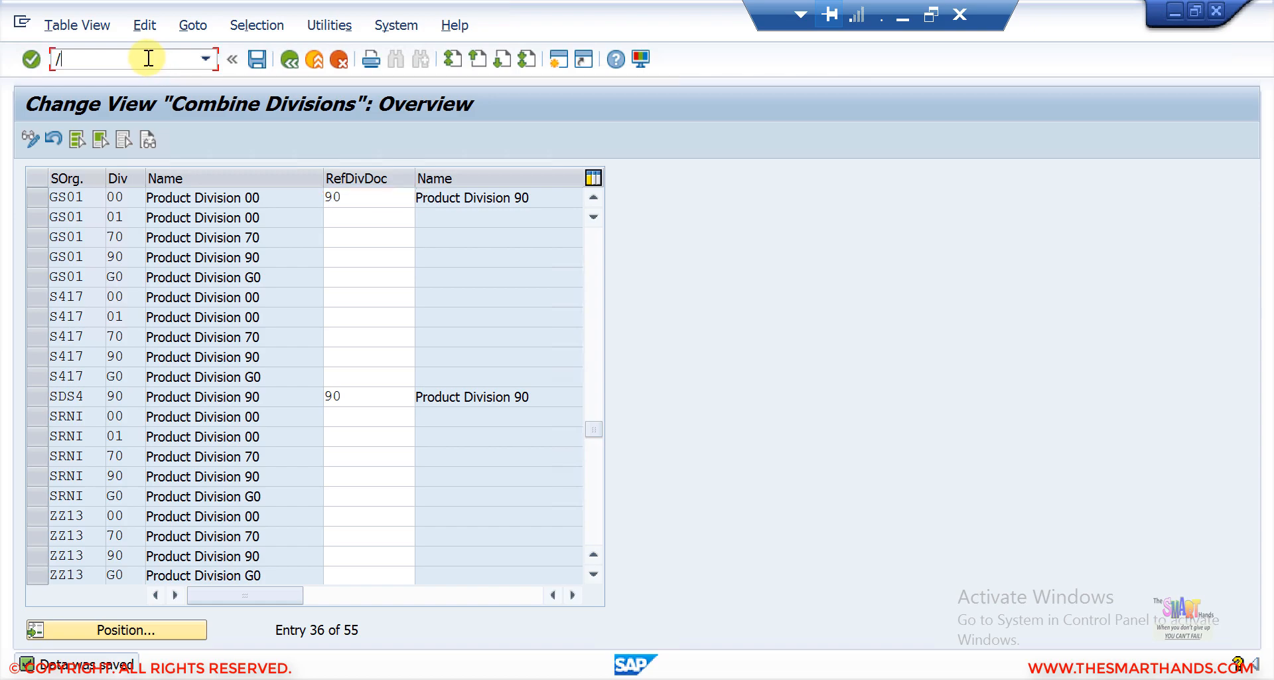
key(Return)
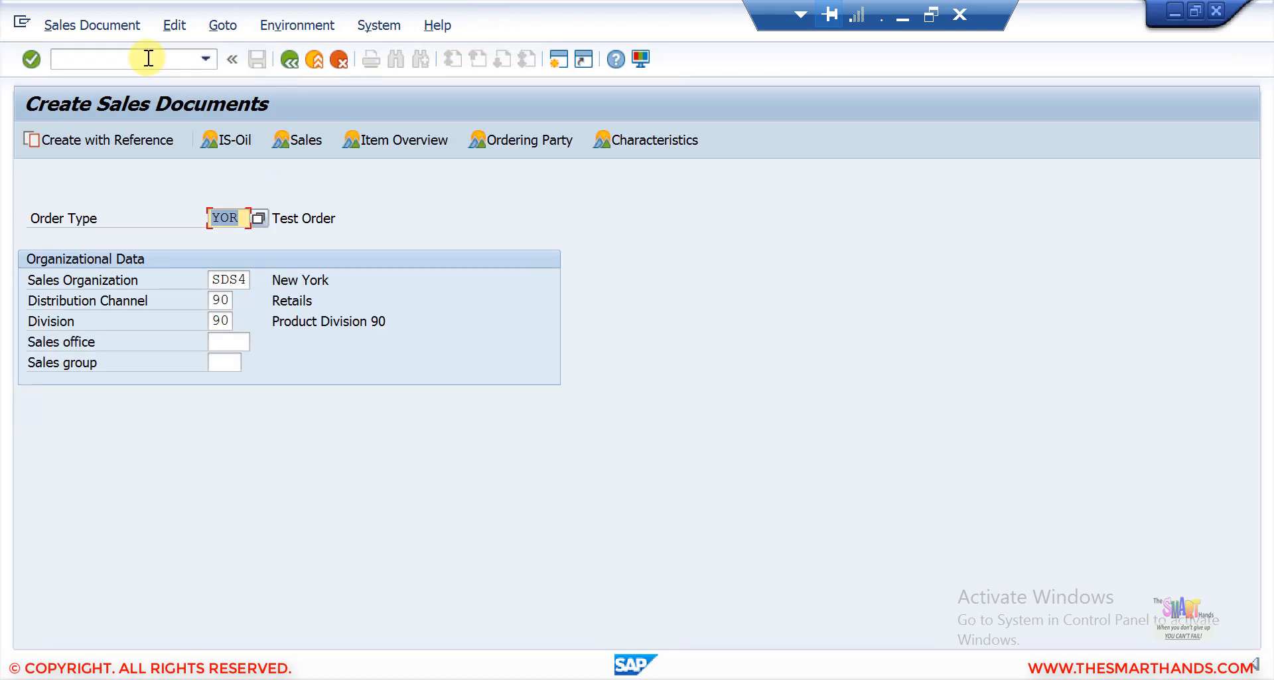
key(Return)
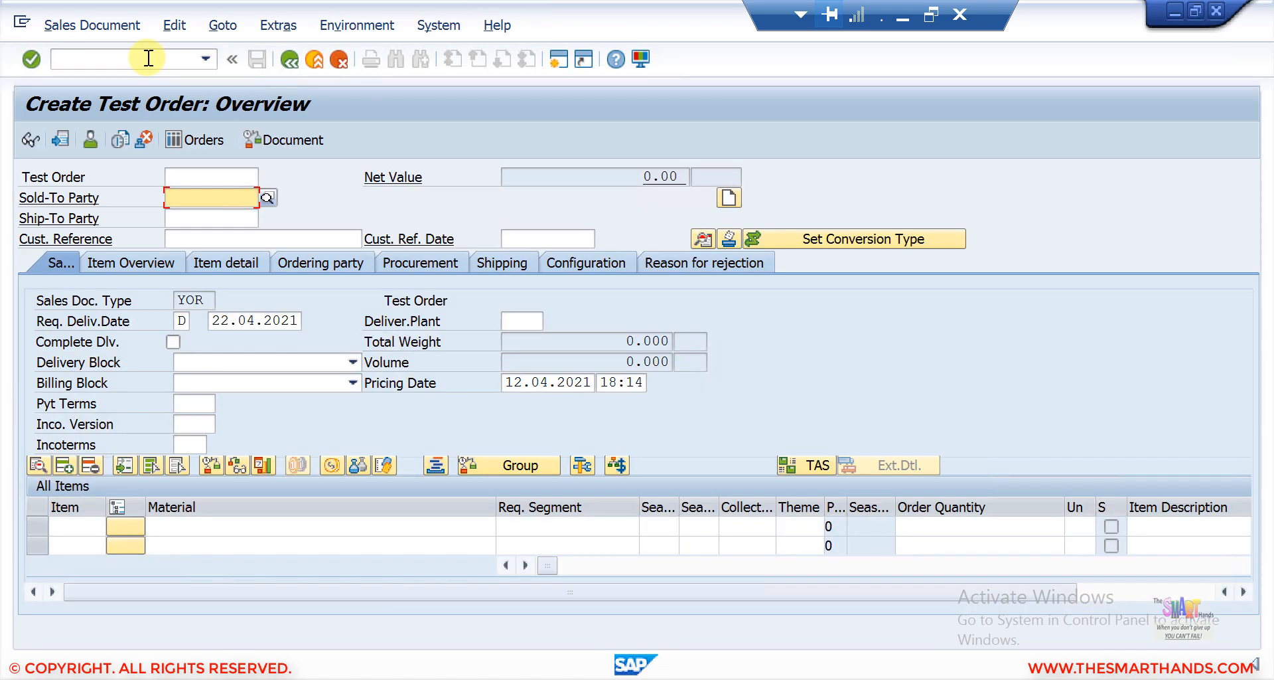
Choose the sold-to party customer for the test order from the customer search list.
text(1000011)
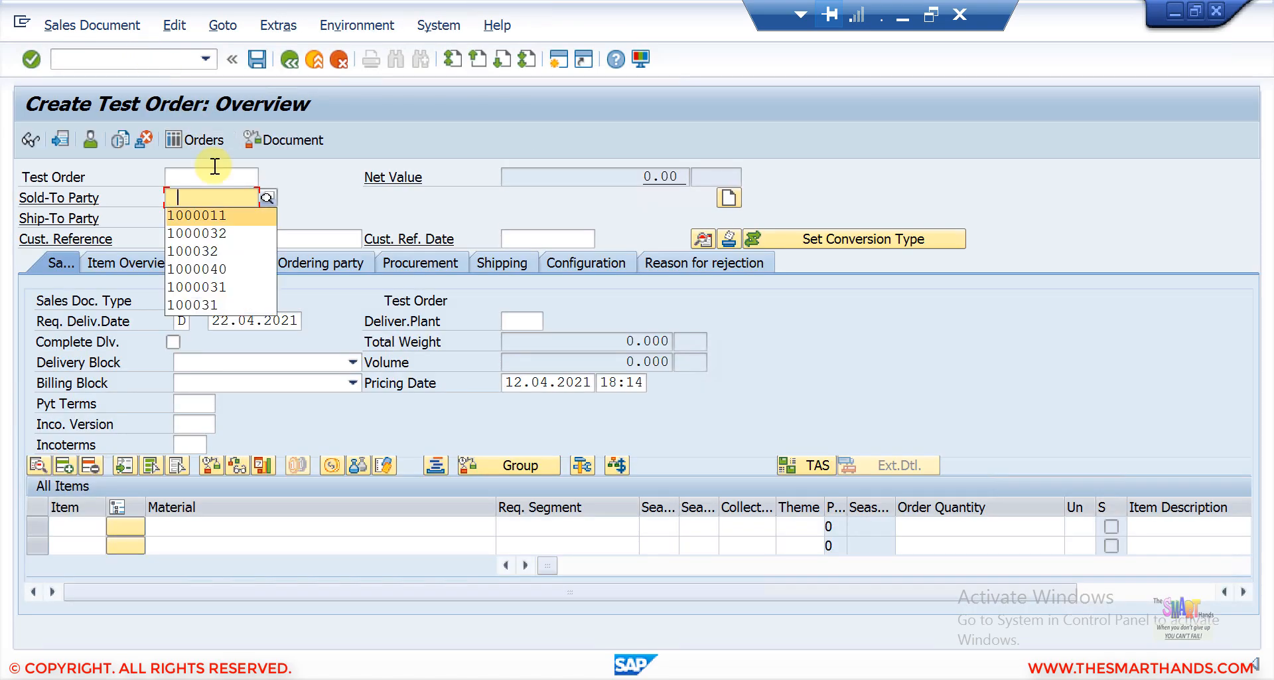
key(Return)
key(F12)
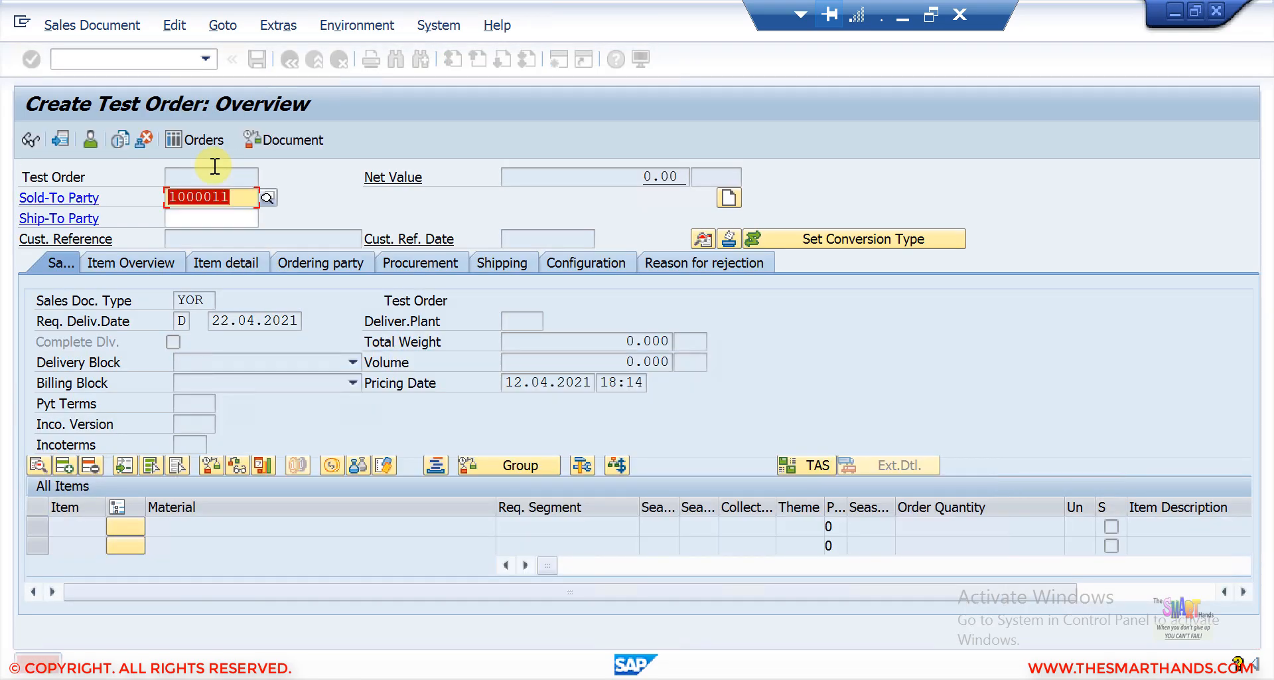
text(100)
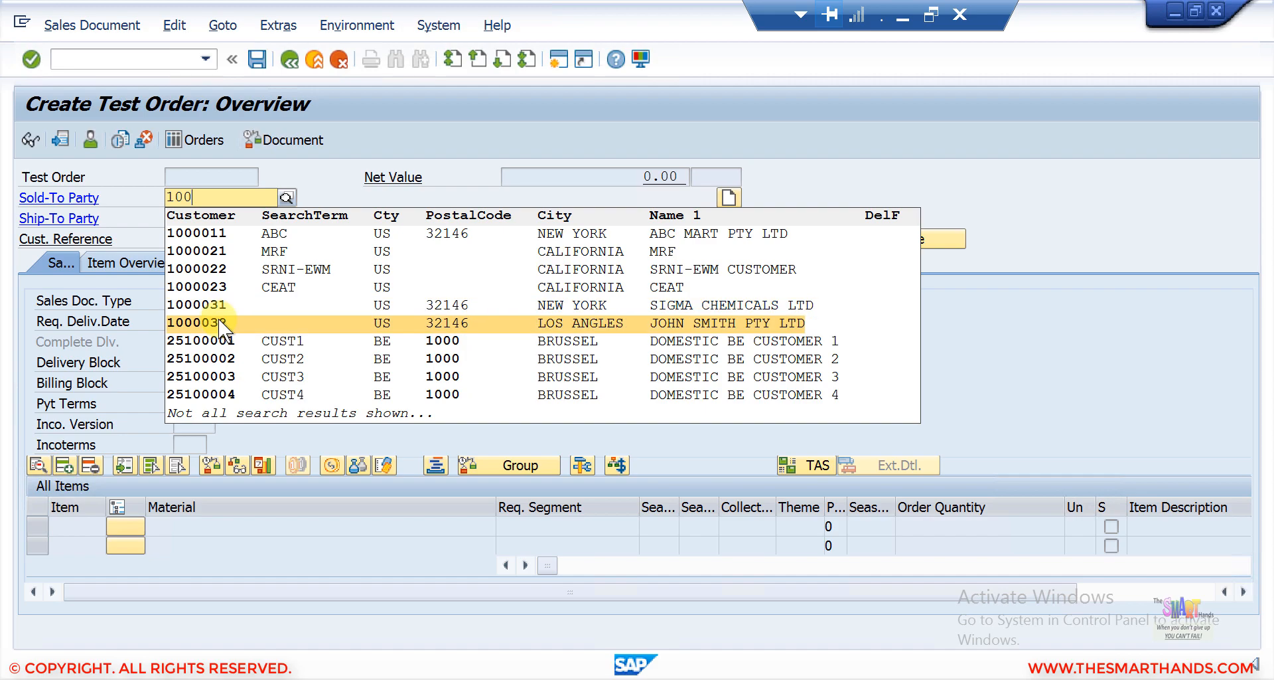
click(217, 318)
key(Return)
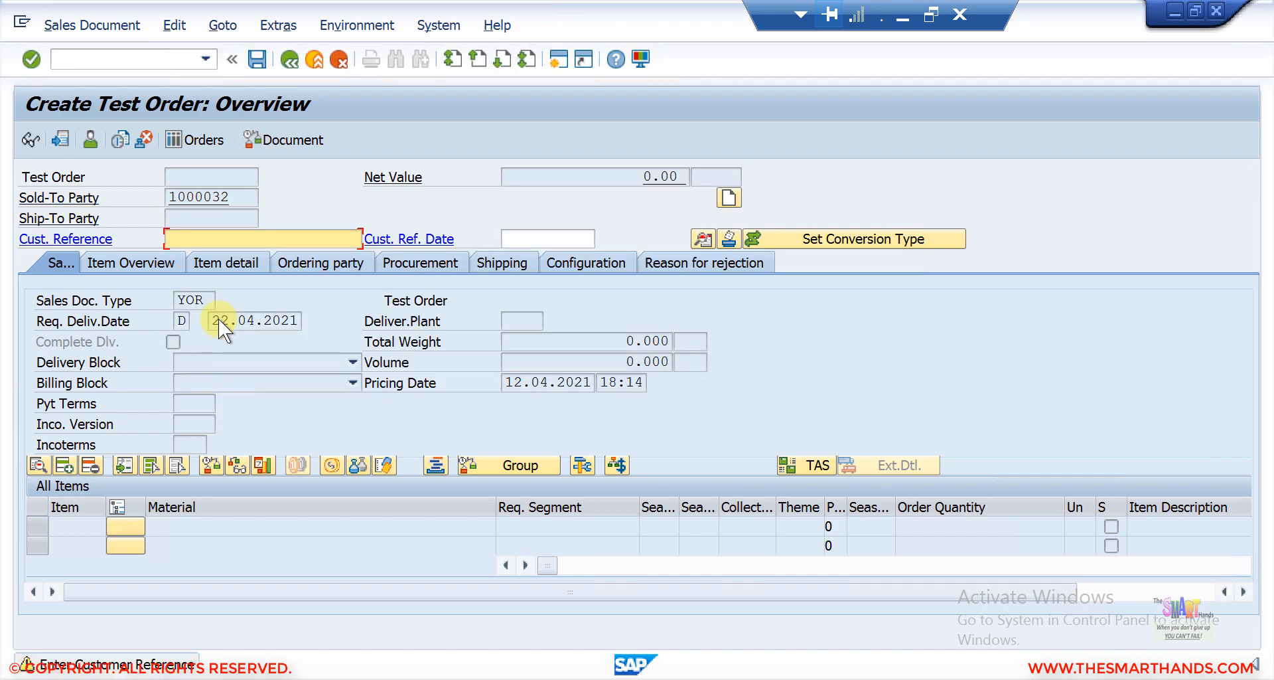
Enter TEST as the customer reference and save the test order.
text(TEST)
key(Return)
key(Return)
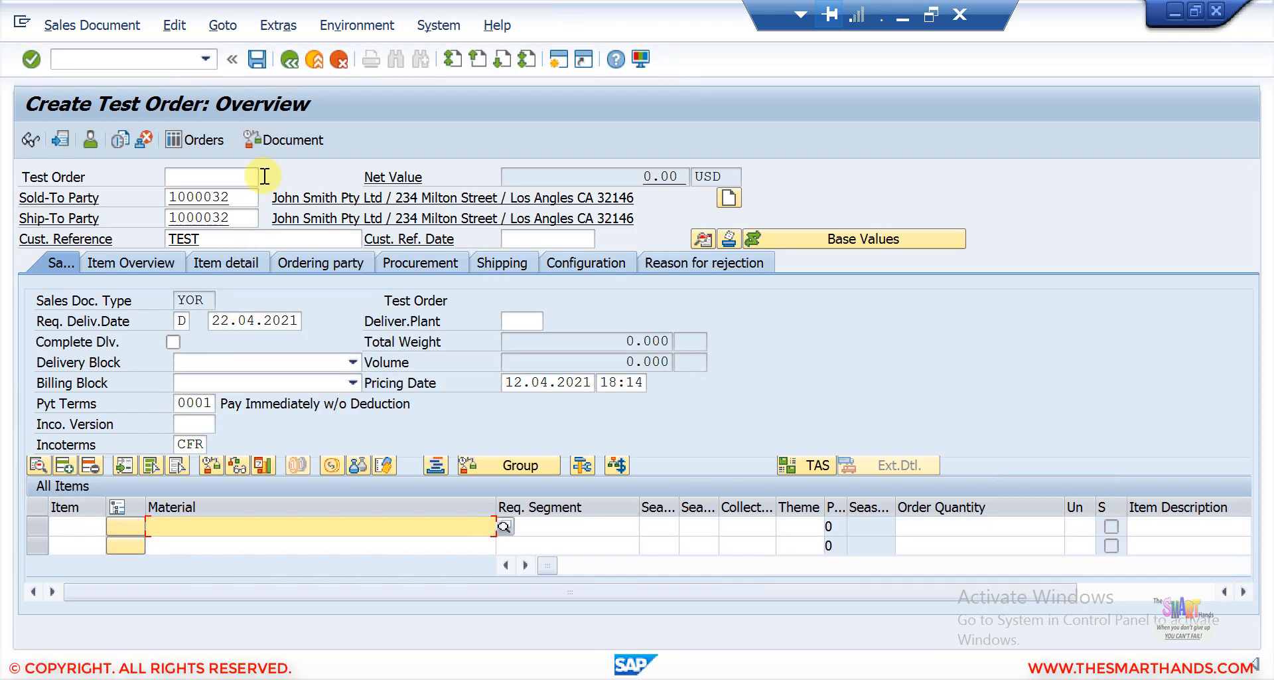
click(258, 59)
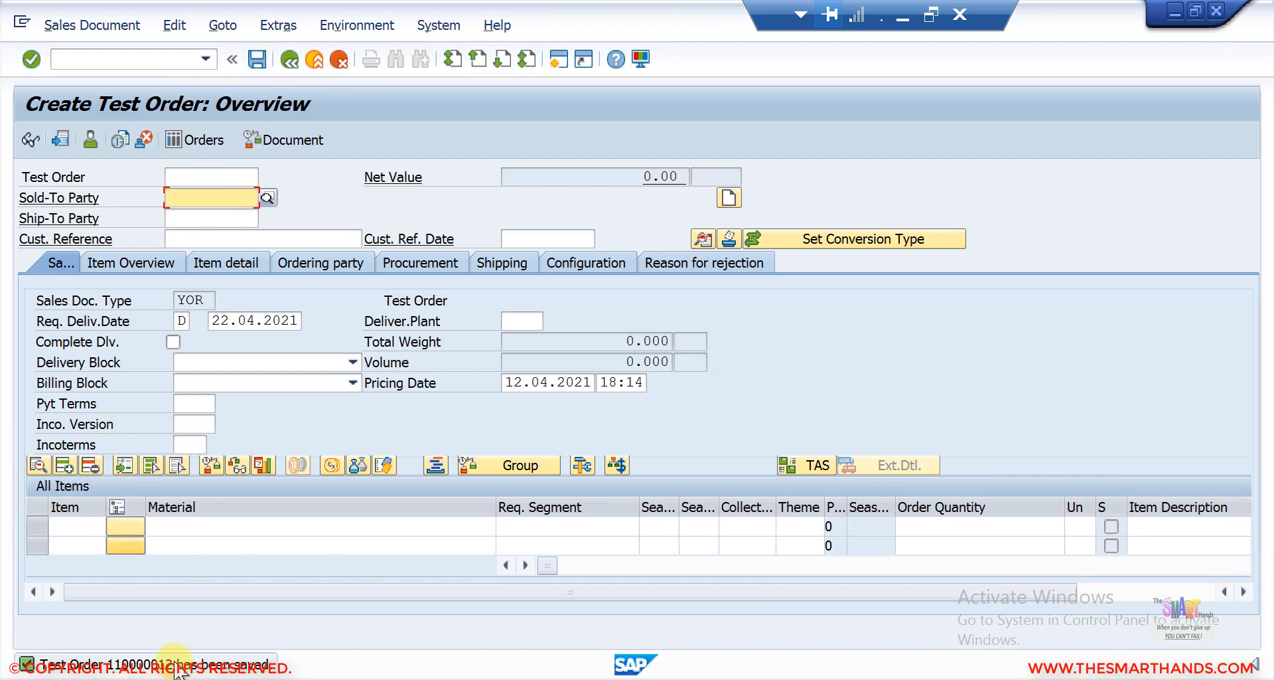
Open the details of the save message, then switch back to the number range intervals session.
key(alt+Tab)
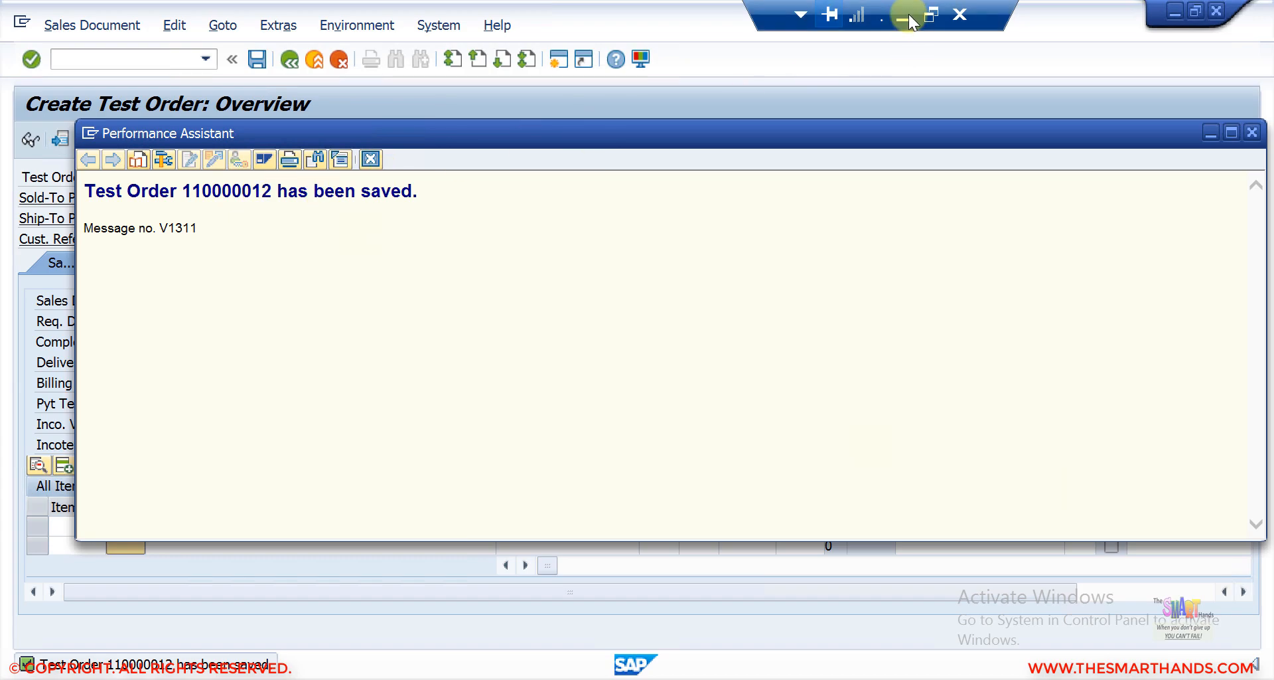
click(371, 158)
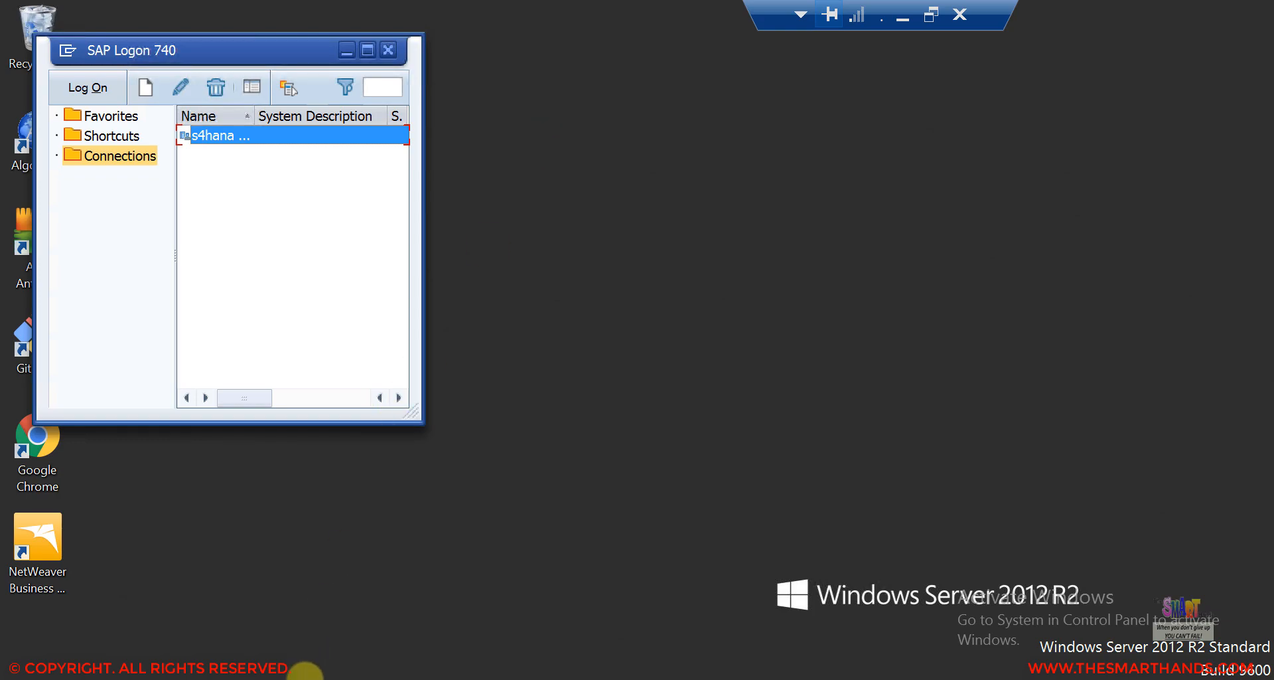
click(305, 679)
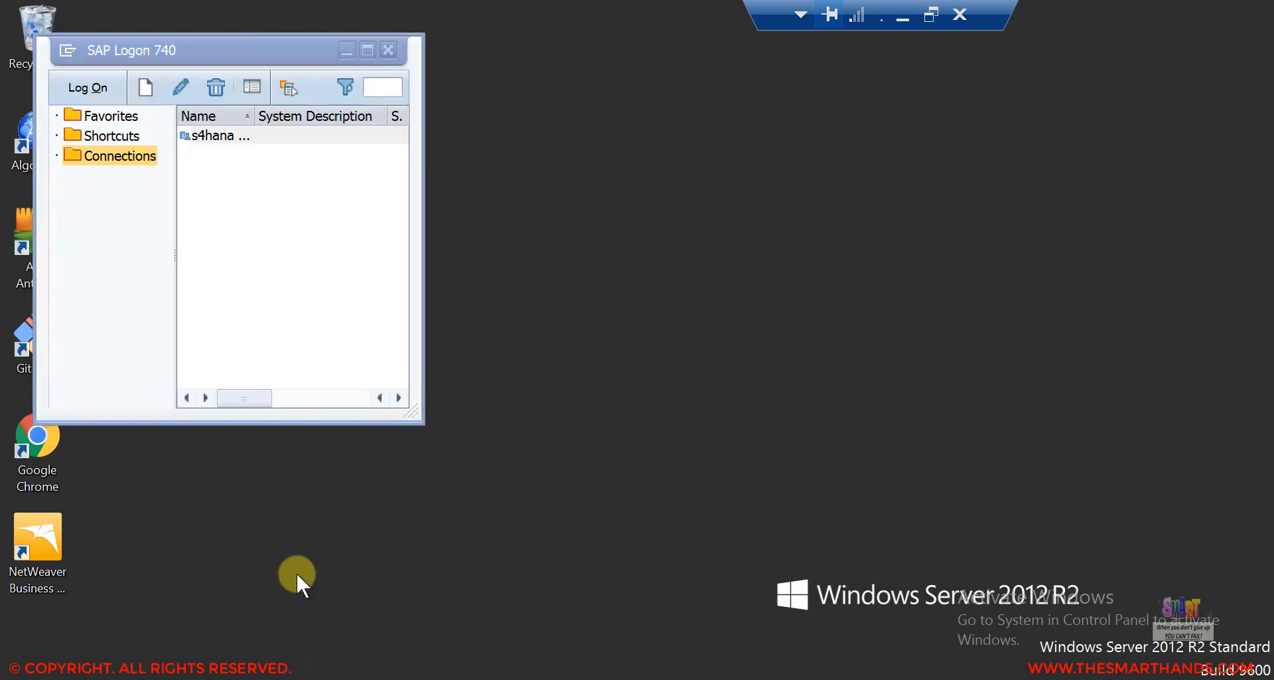
click(297, 573)
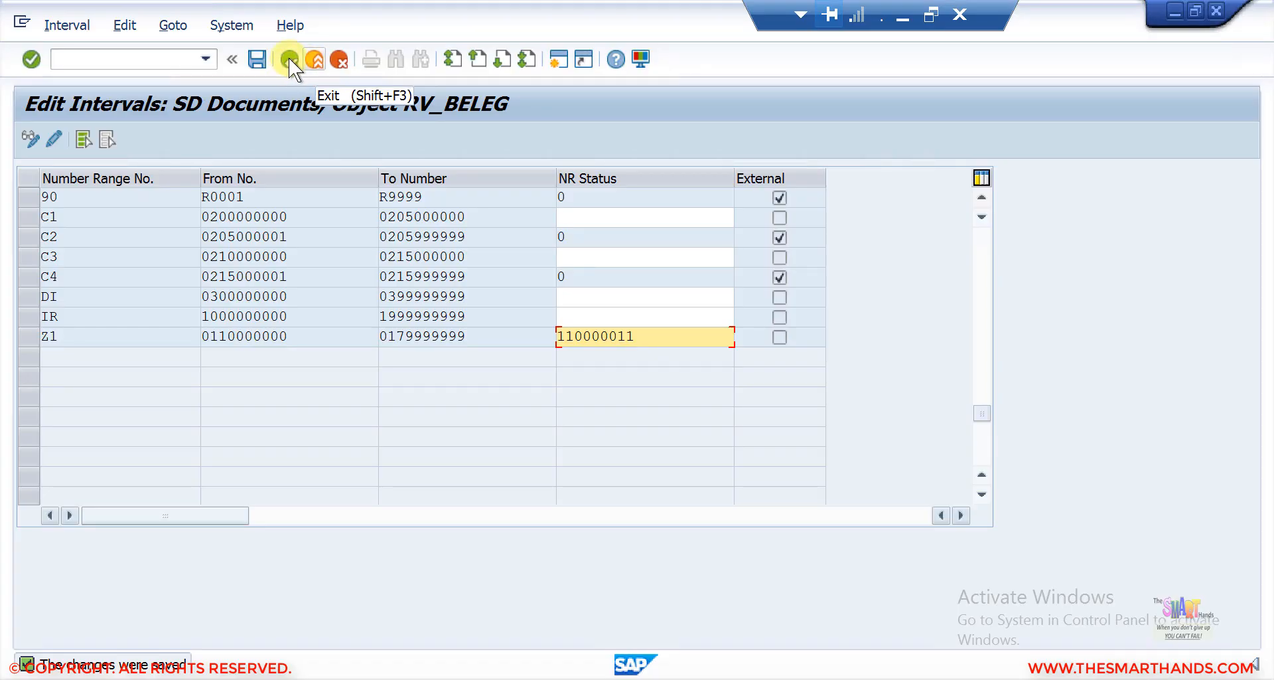
Leave interval editing and open Define Sales Document Types from the implementation guide.
click(289, 58)
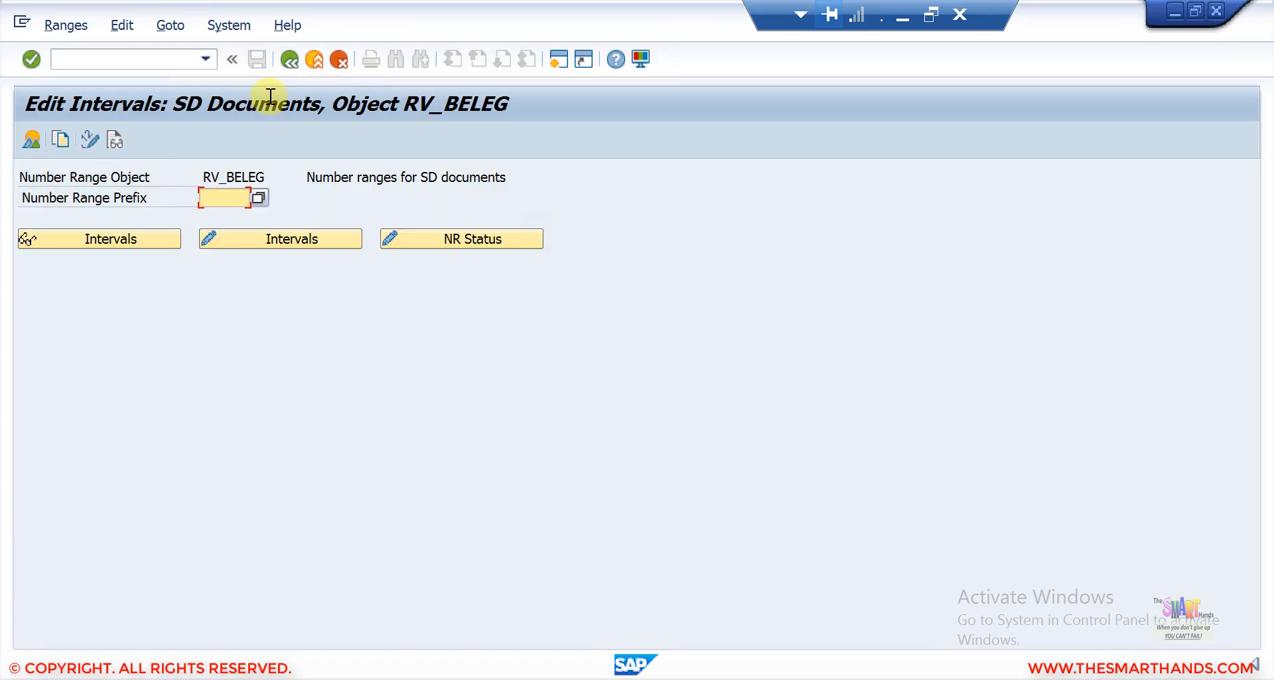
click(289, 58)
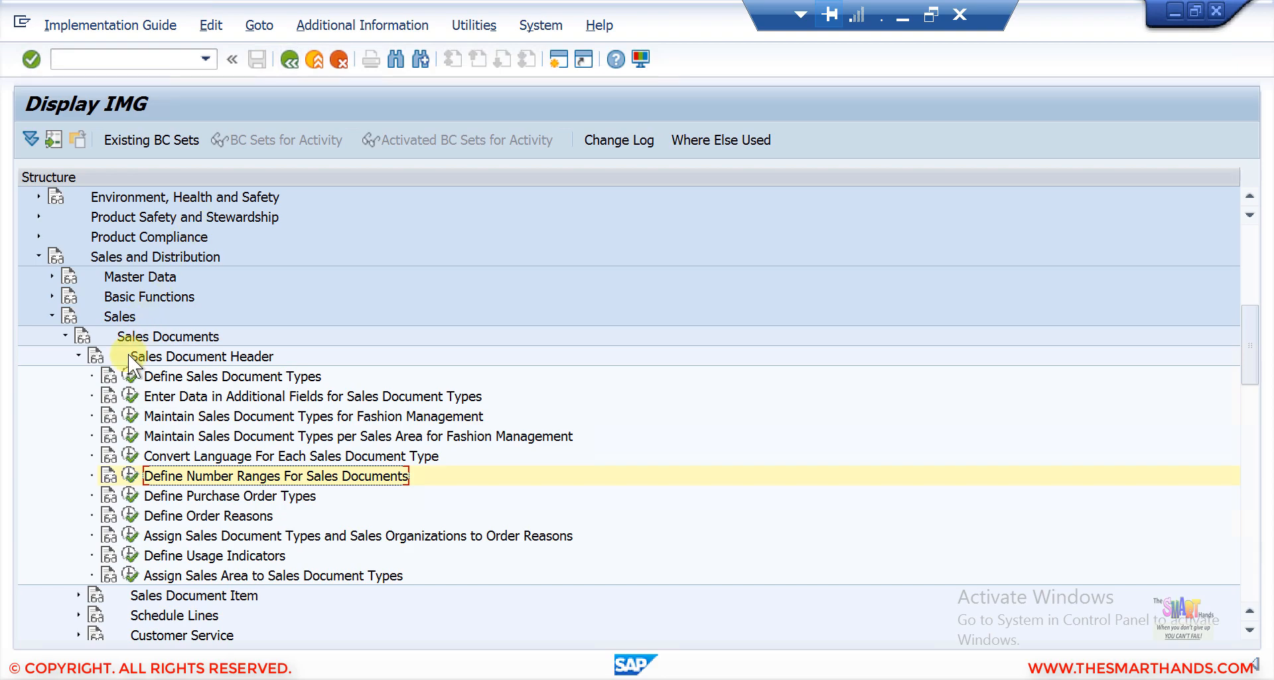
click(128, 377)
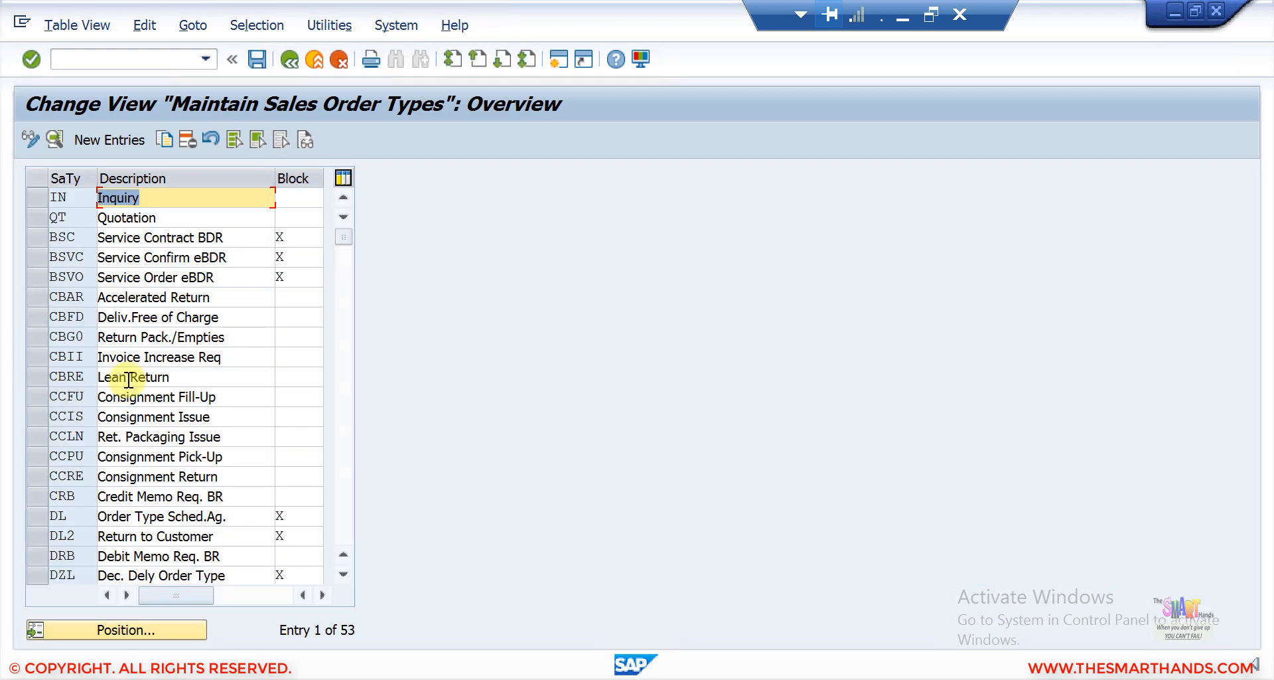
Open the details of sales document type QT and inspect its internal number range assignment.
click(149, 221)
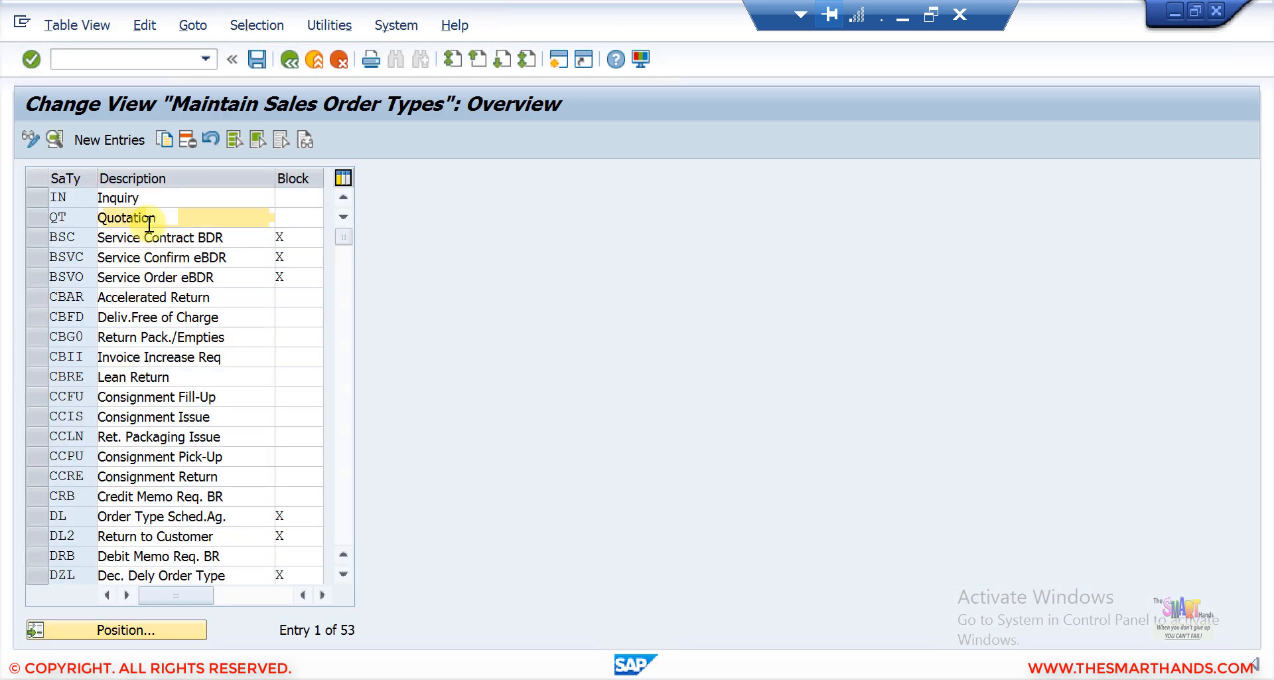
double_click(149, 221)
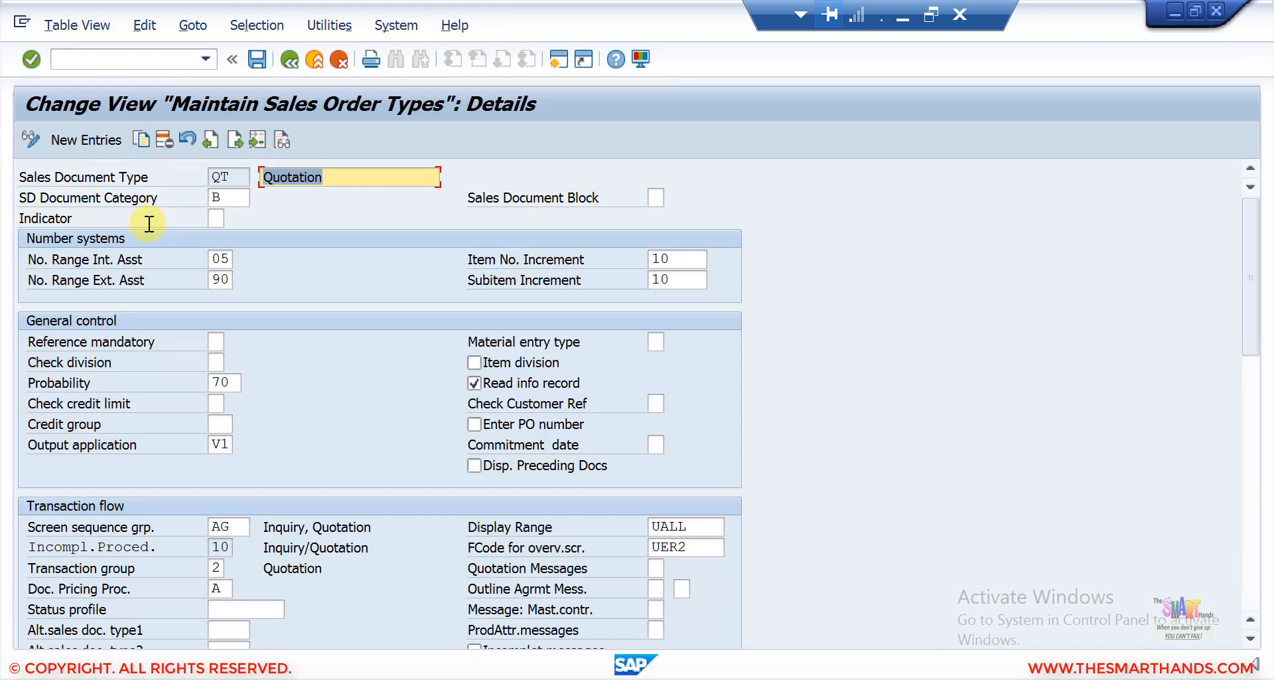
click(220, 256)
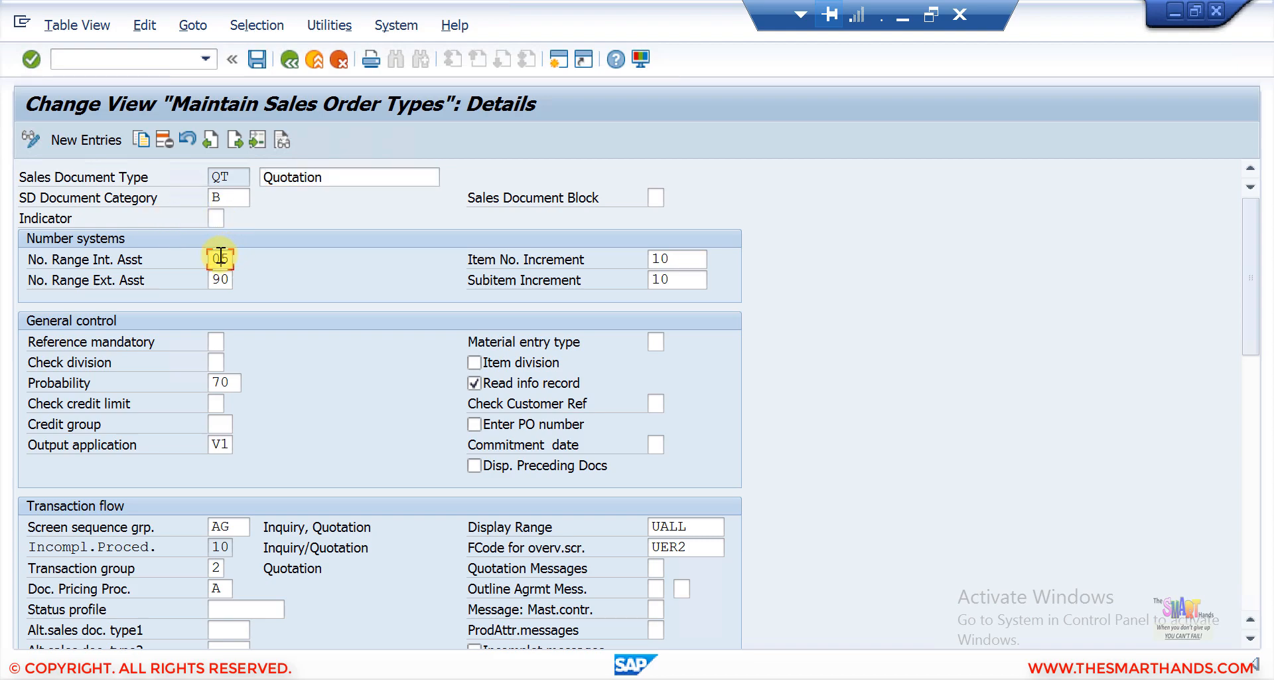
Switch to PowerPoint and run the slide show through the recap slides.
click(904, 21)
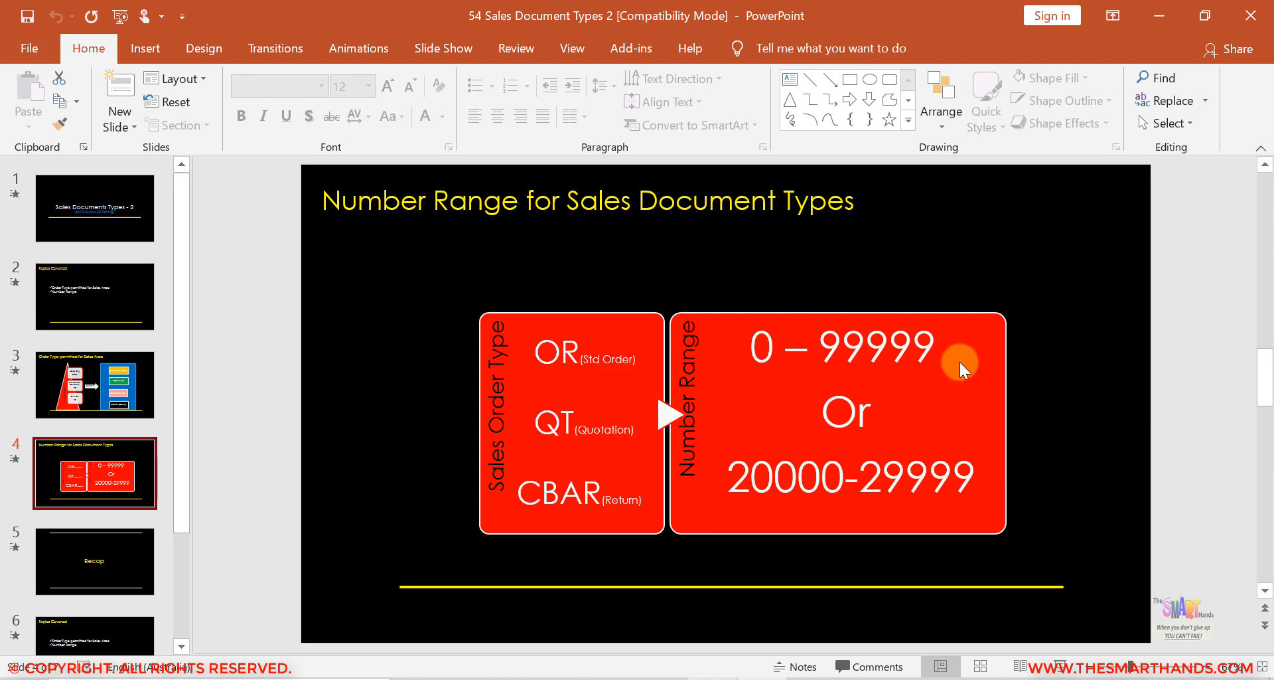
click(1068, 669)
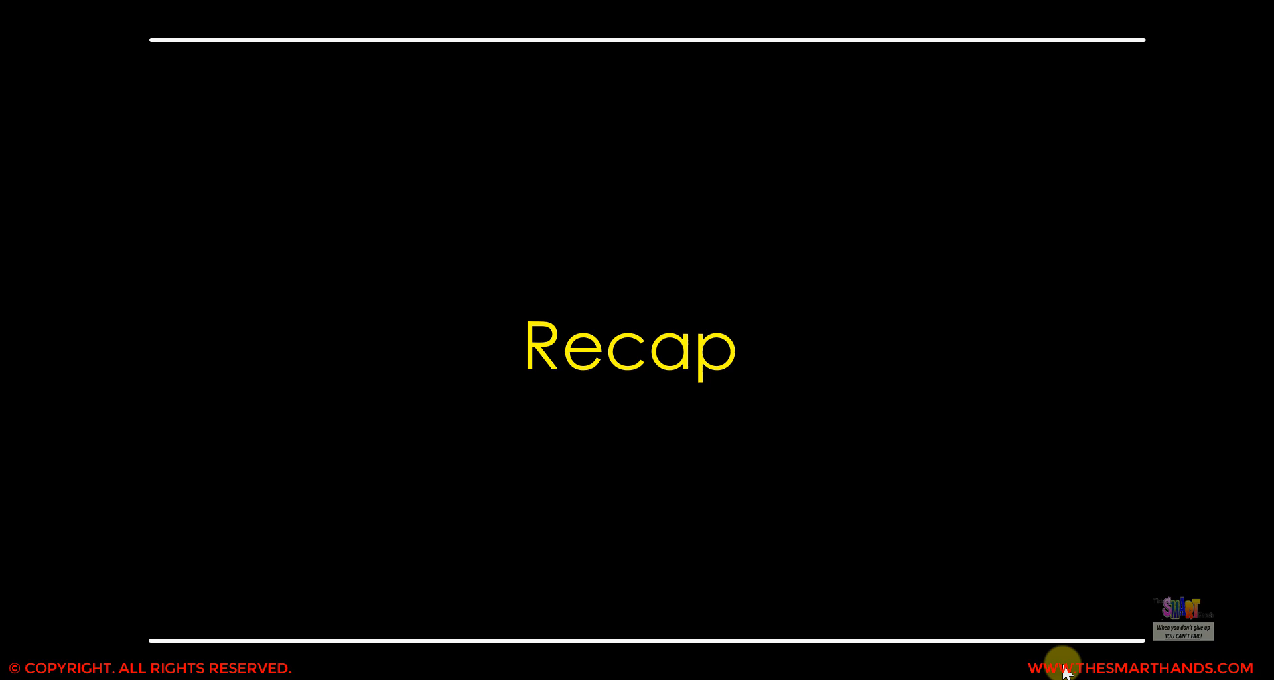
click(1064, 667)
click(1064, 667)
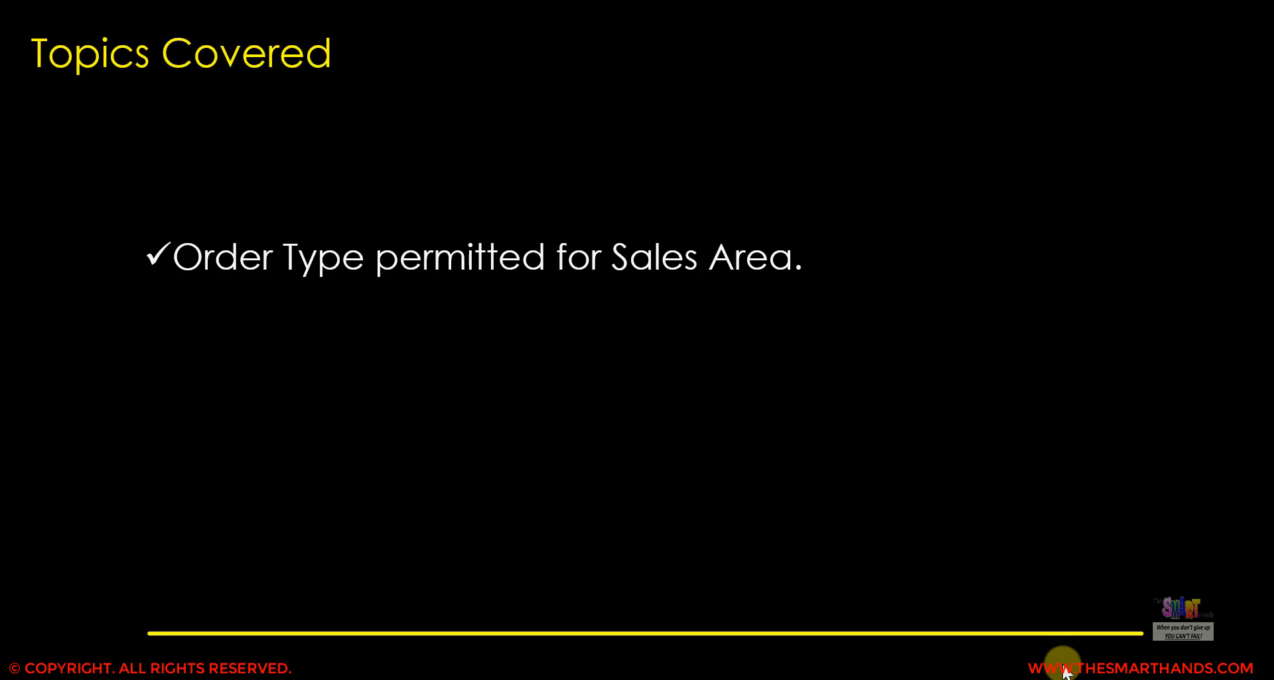
click(1064, 672)
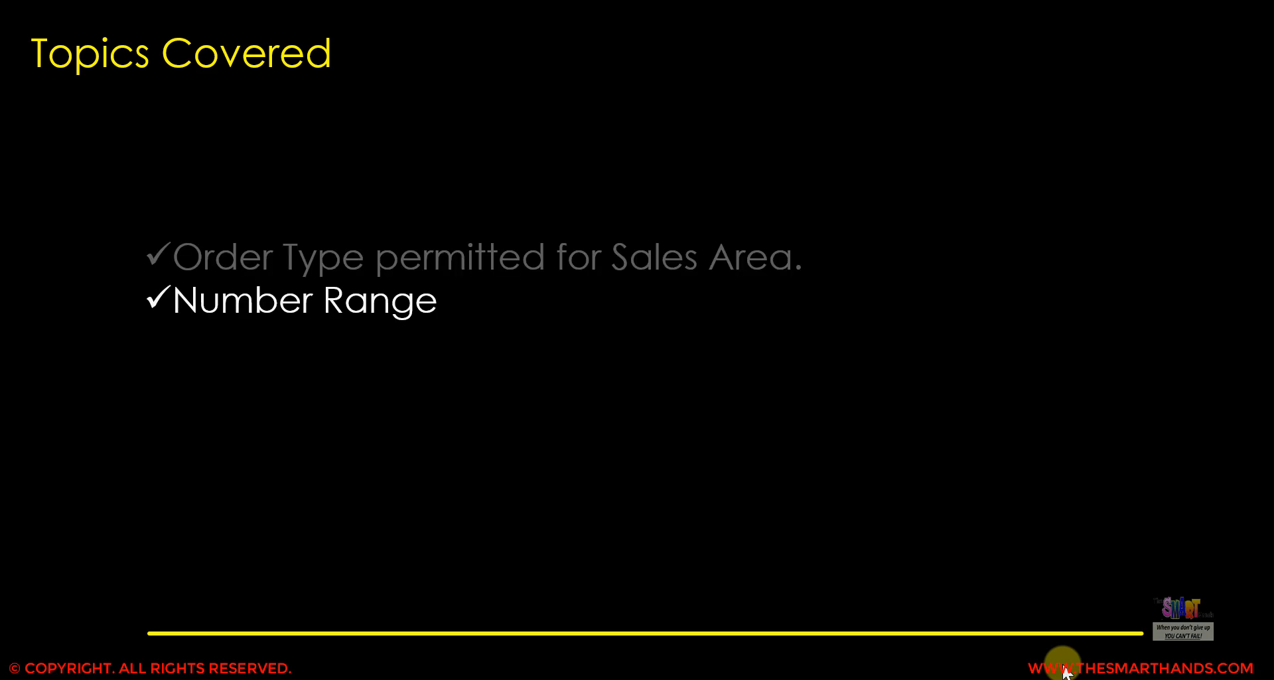